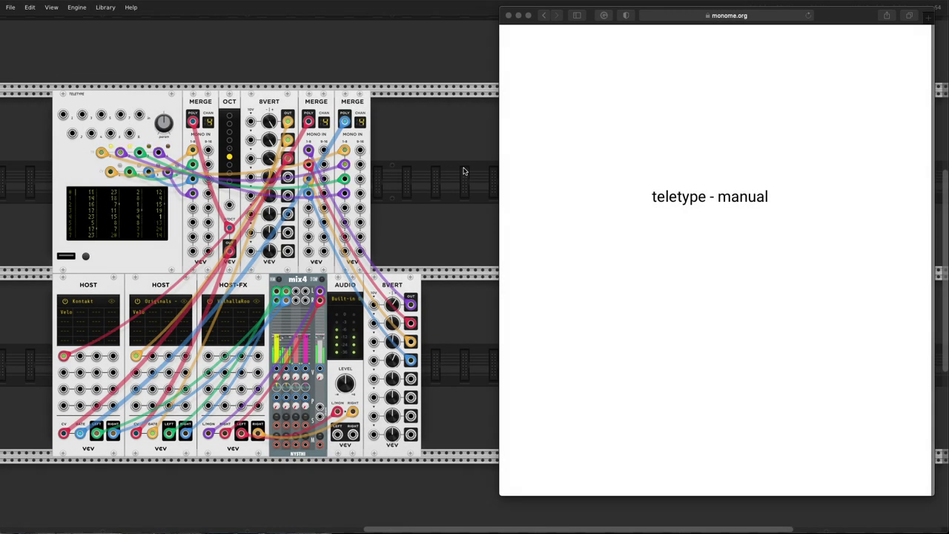
Step: Browse the Teletype manual's table of contents through the changelog entries and return to its title page
scroll(664, 181, down, 10)
scroll(665, 181, down, 15)
scroll(808, 265, down, 5)
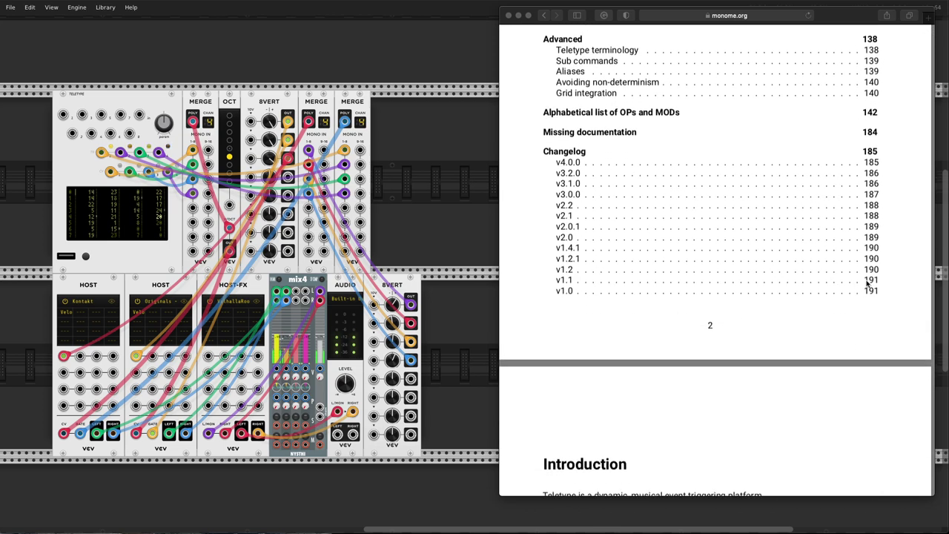
scroll(860, 284, up, 4)
scroll(868, 315, down, 3)
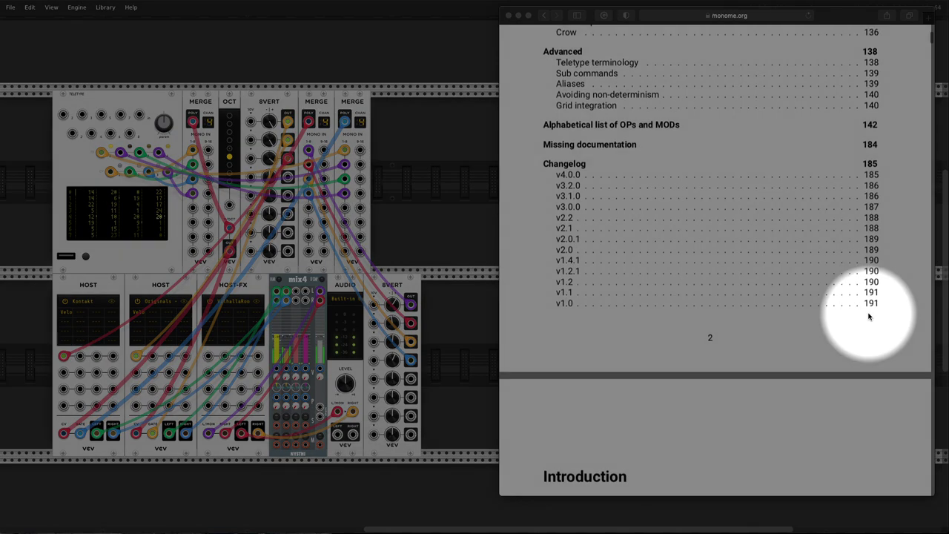
scroll(868, 314, up, 15)
scroll(868, 313, up, 20)
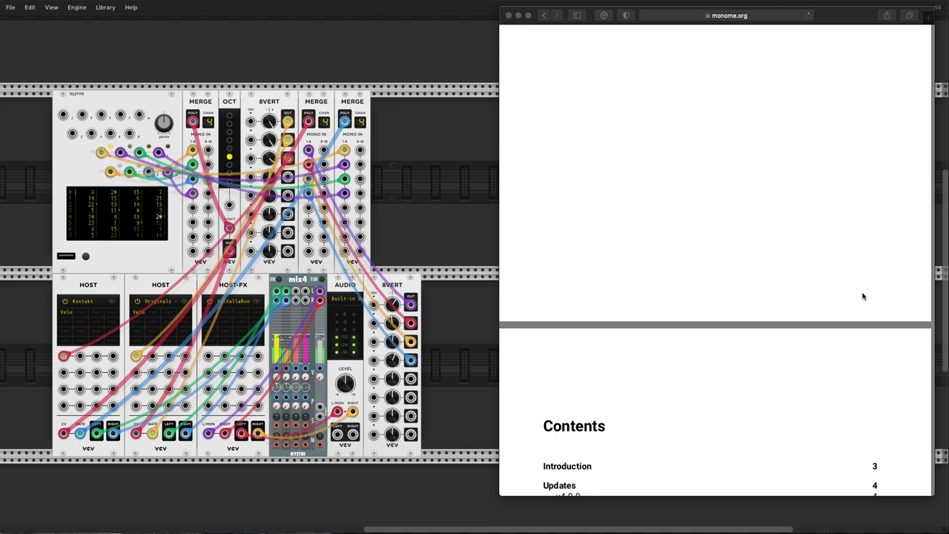
scroll(861, 295, up, 14)
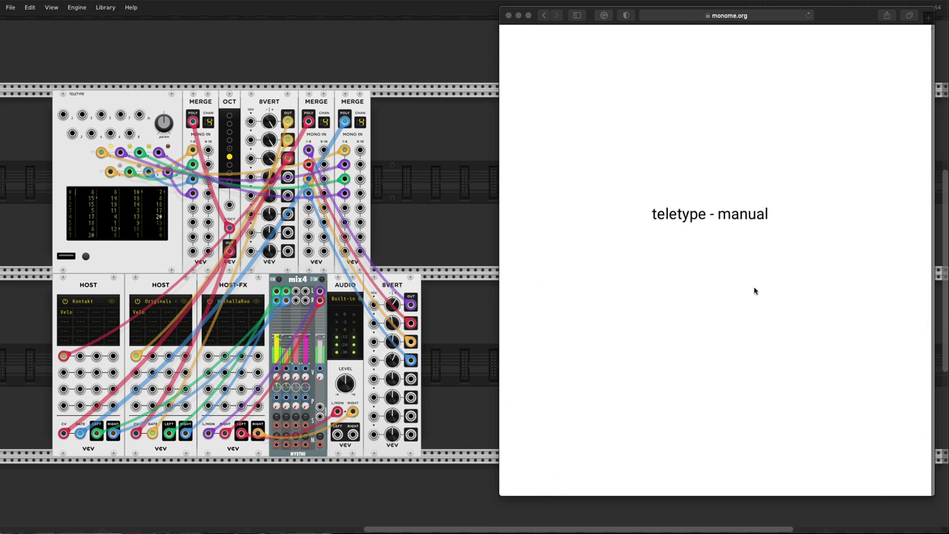
scroll(754, 290, up, 3)
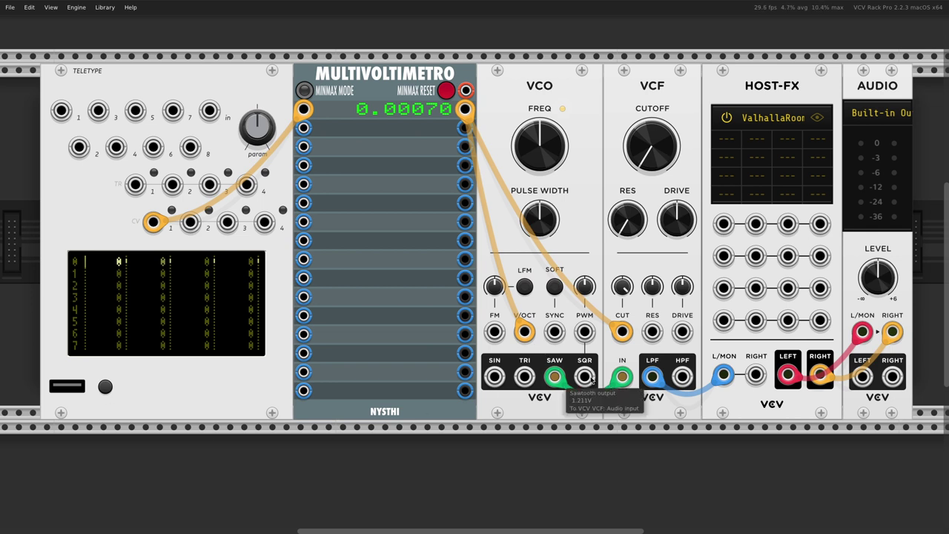
Step: Turn up the VCF's cutoff and bring the Teletype module's display into close view
drag(659, 145, 660, 59)
scroll(435, 346, left, 6)
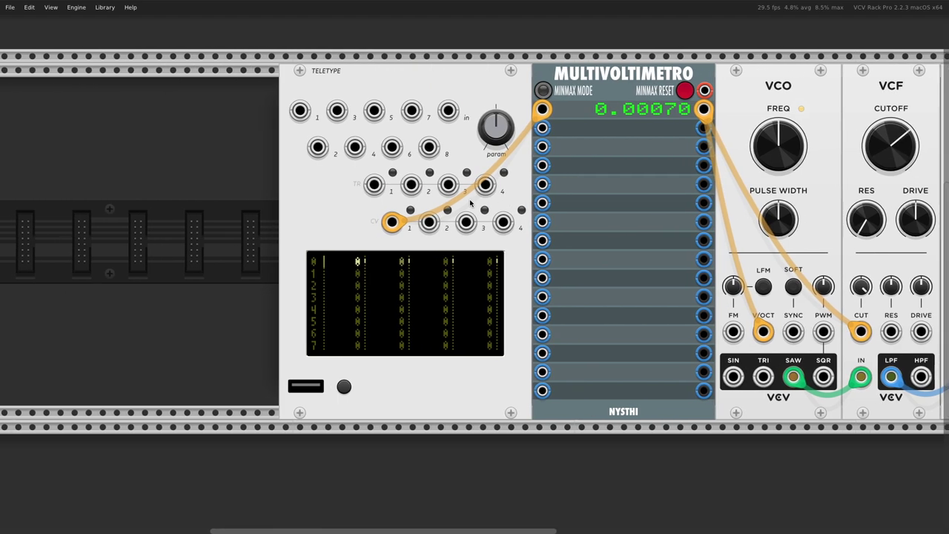
scroll(435, 346, up, 6)
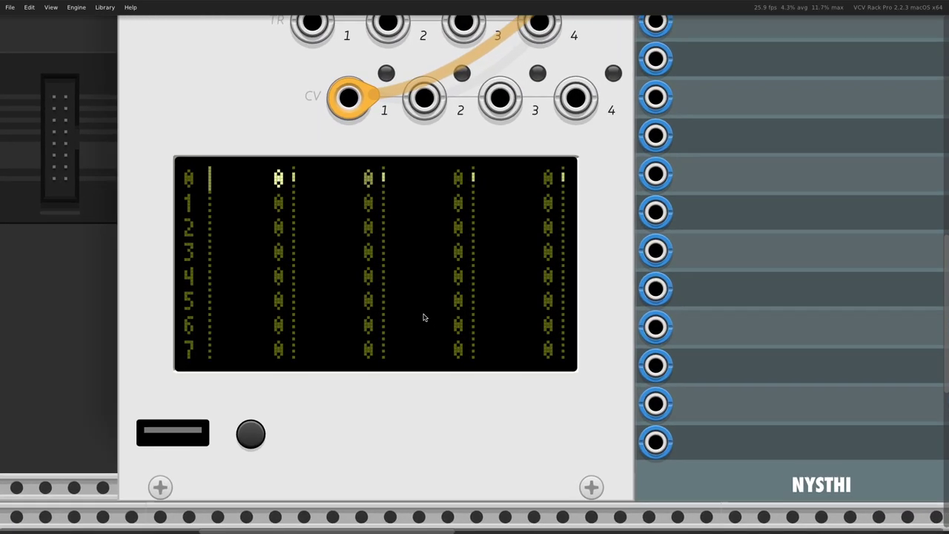
Step: In the Teletype tracker's first pattern, enter 3, 10 and 12 in rows 1 to 3, and 5 and 7 in rows 5 and 6
click(420, 312)
key(Down)
text(3)
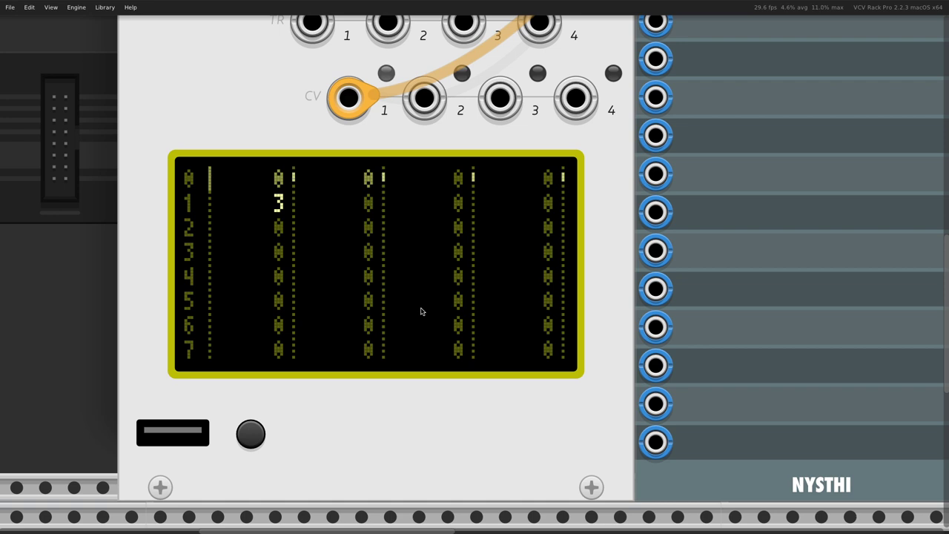
key(Down)
text(10)
key(Down)
text(12)
key(Down)
key(Down)
text(5)
key(Down)
text(7)
key(Down)
key(Right)
key(Up)
key(Up)
key(Up)
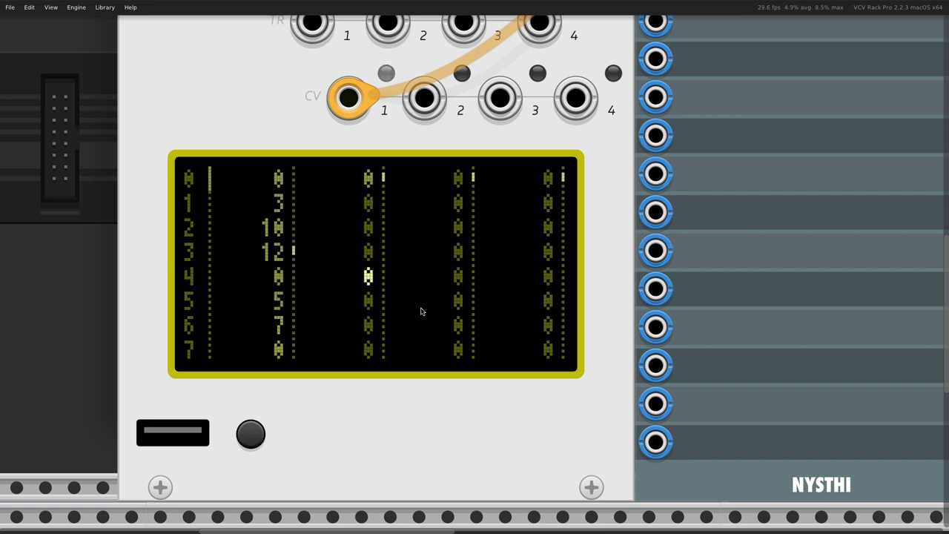
key(Left)
key(Up)
key(Up)
key(Up)
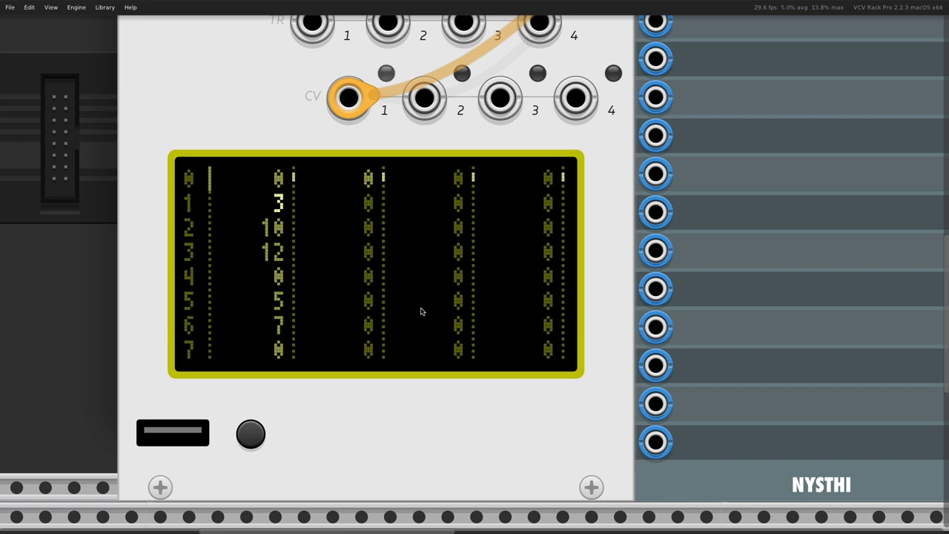
Step: Extend the tracker's second pattern through row 6, with 1 in row 0 and 2 in row 3
key(Right)
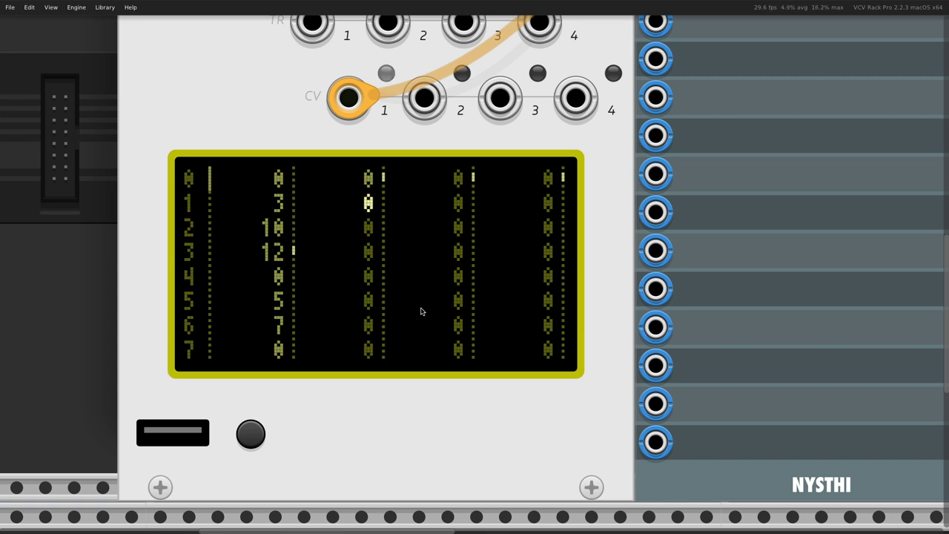
key(Right)
key(Up)
key(Left)
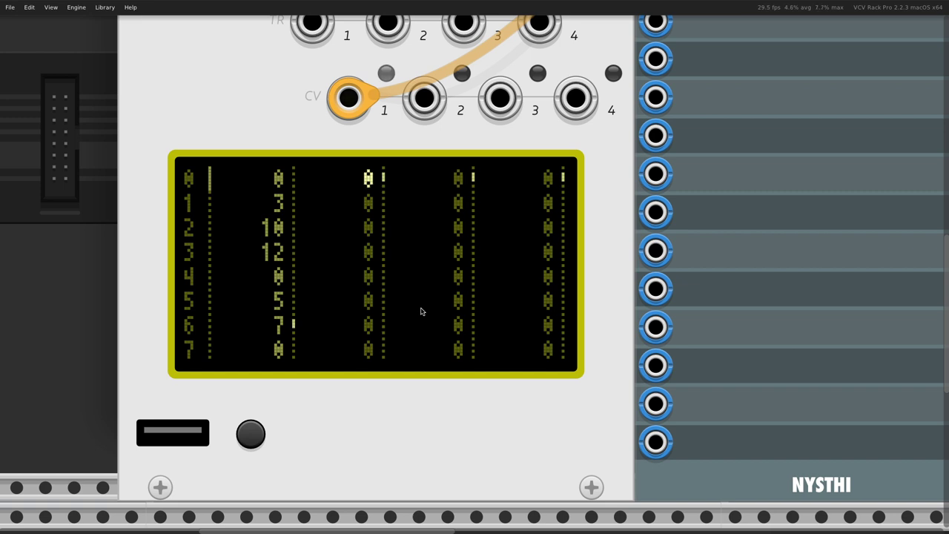
key(Down)
key(Down)
key(Down)
key(Down)
key(Down)
key(Down)
key(Up)
key(Up)
key(Up)
key(Up)
key(Up)
key(Up)
text(1)
key(Down)
key(Down)
key(Down)
text(2)
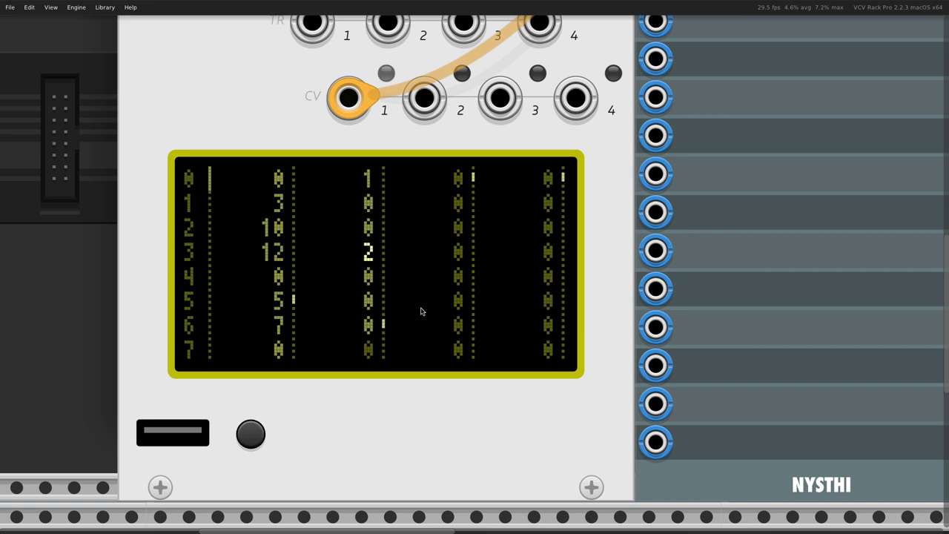
key(Right)
scroll(437, 289, down, 1)
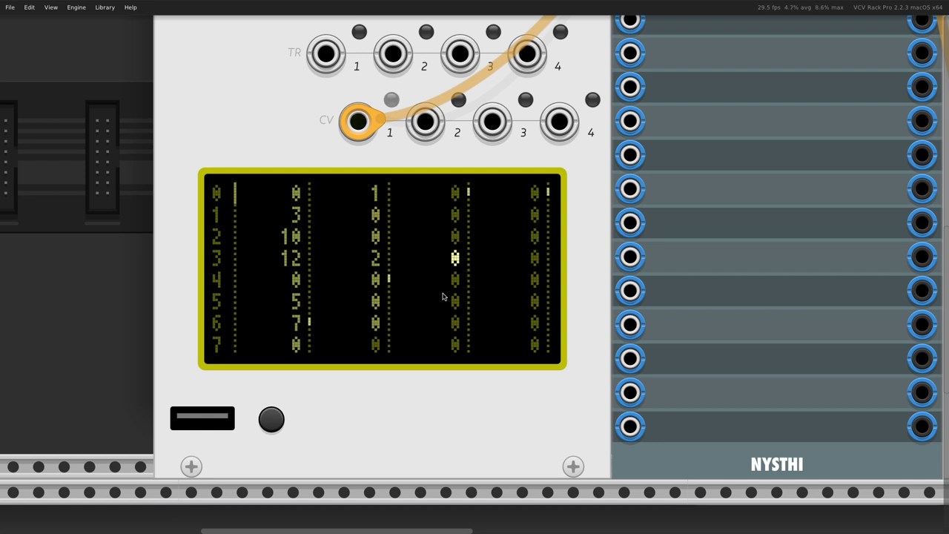
Step: Add the line "PROB 20: PN.HERE 1 RAND 3" below the CV 1 line of the metro script and return to the tracker
key(Tab)
key(Tab)
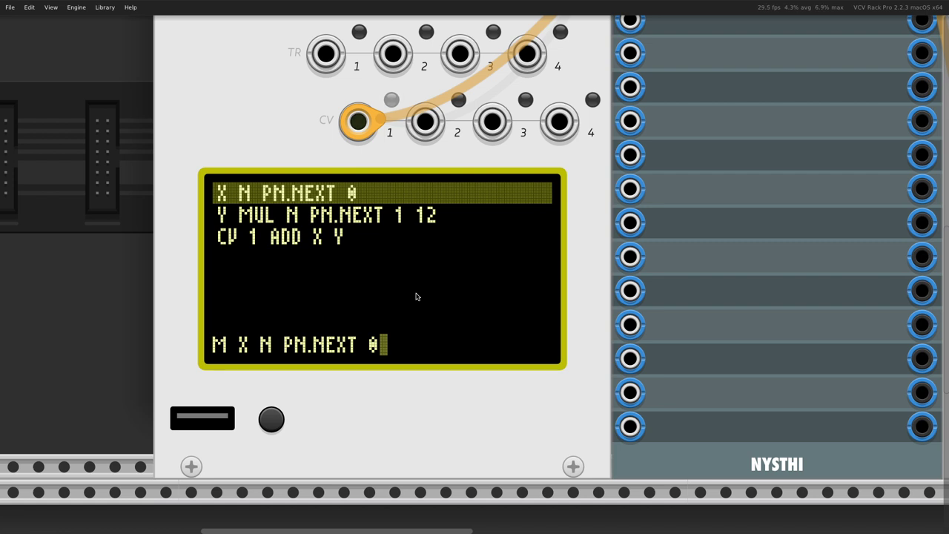
key(Down)
key(Down)
key(Down)
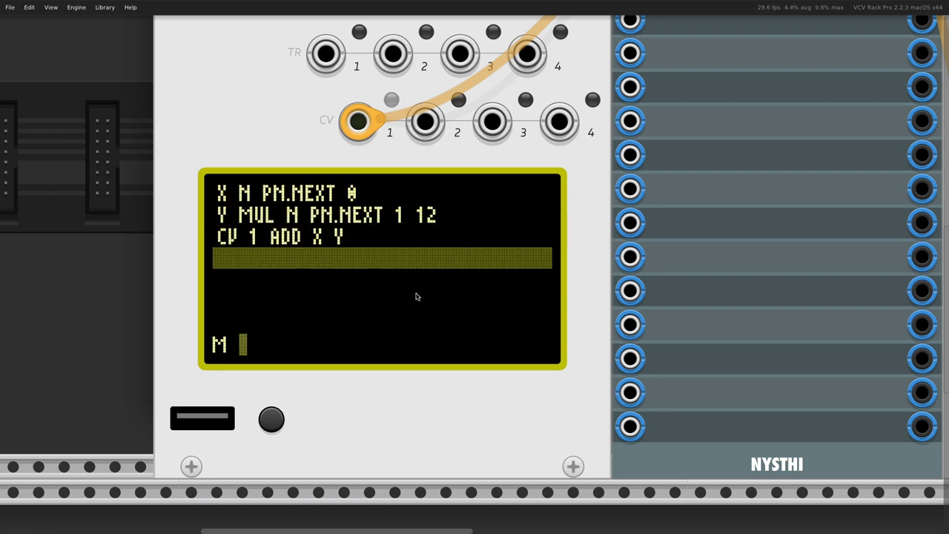
text(PROB )
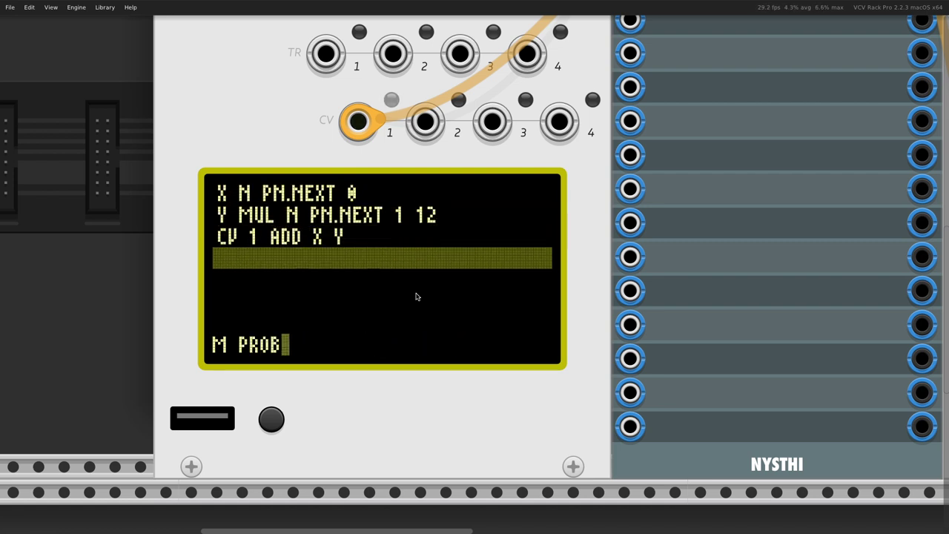
text(20: )
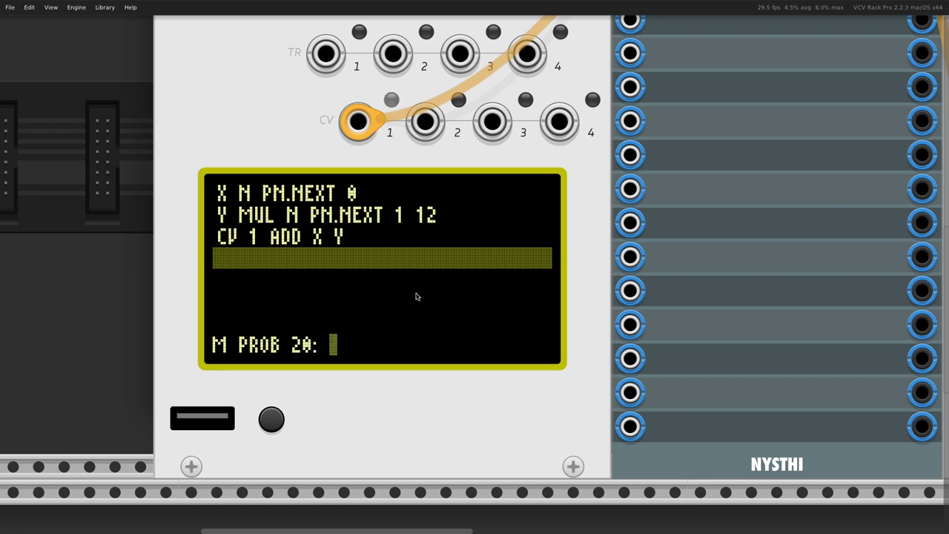
text(PN.NEXT)
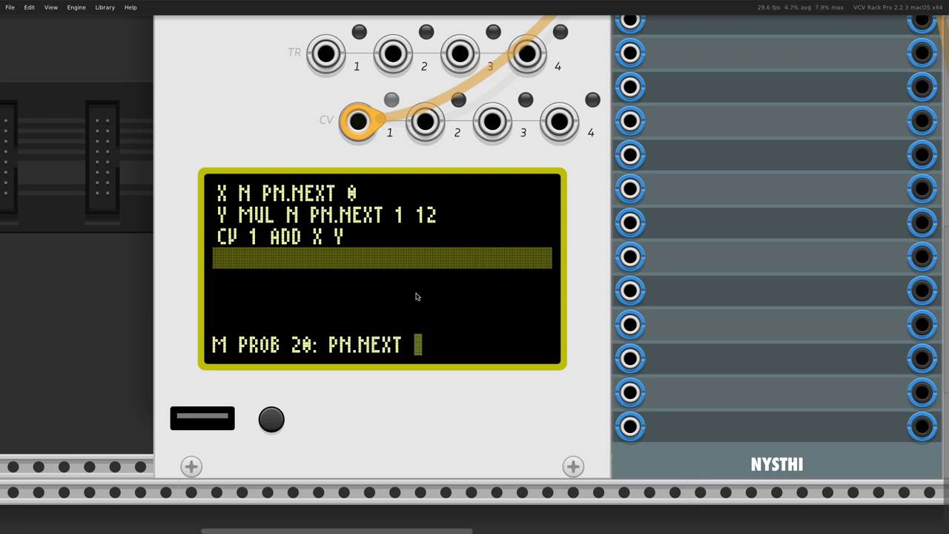
key(BackSpace)
key(BackSpace)
key(BackSpace)
key(BackSpace)
key(BackSpace)
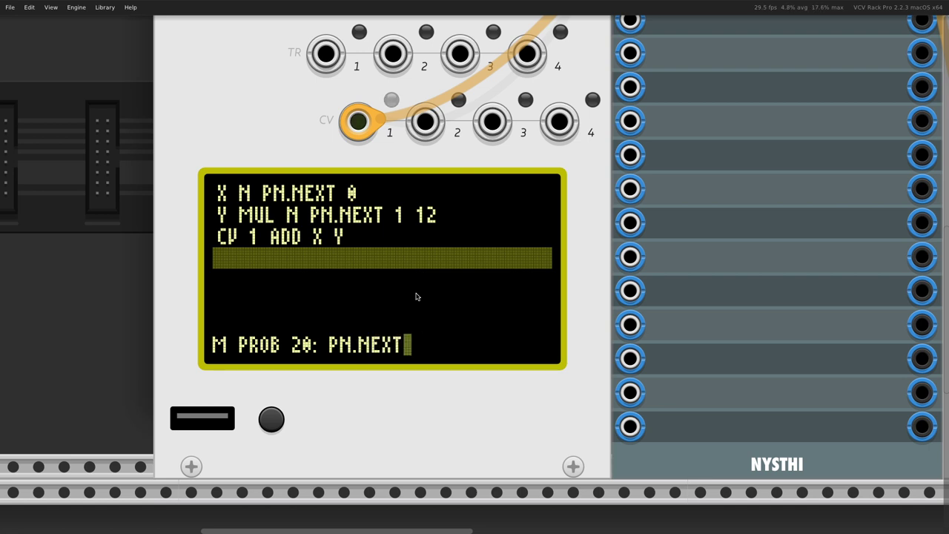
text(HERE 1 RAND 3)
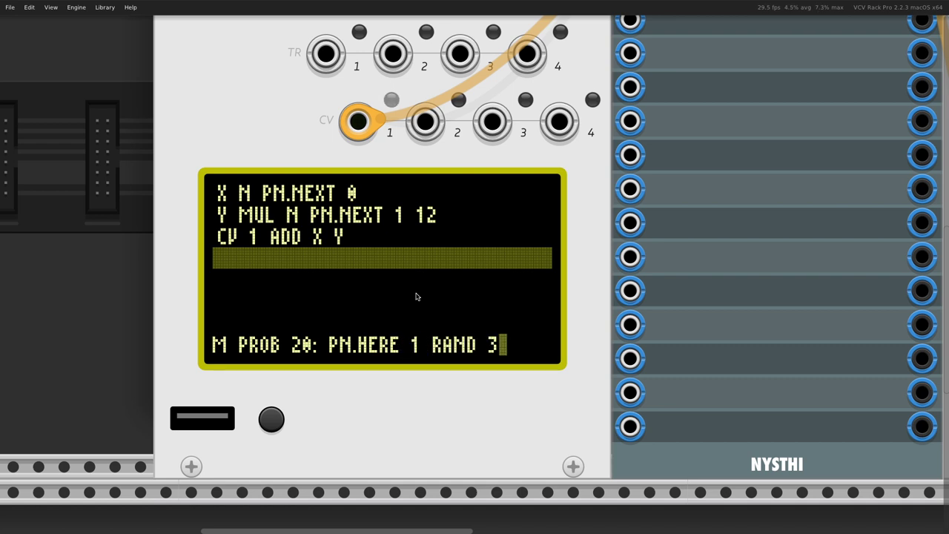
key(Return)
key(Tab)
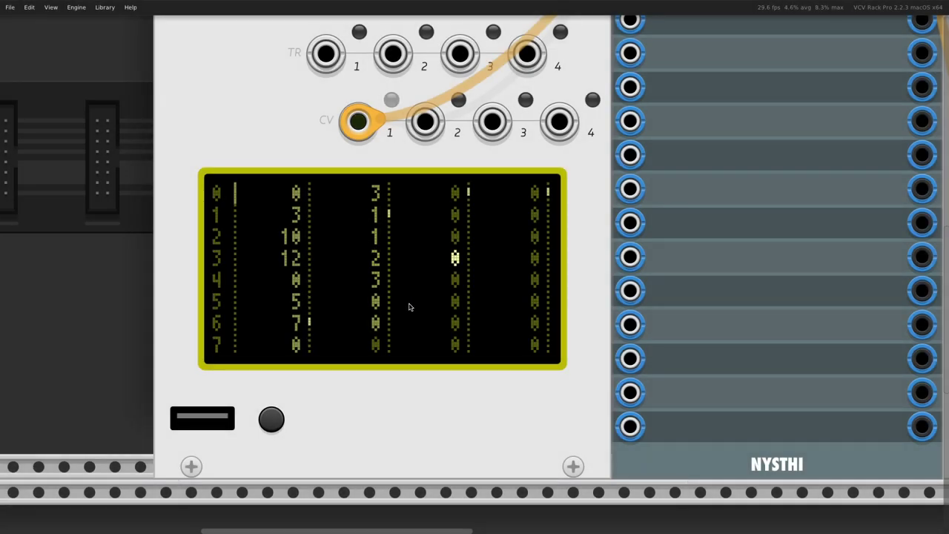
Step: Prefix the metro script's first line so it reads "SKIP 5: X N PN.NEXT 0" and return to the tracker
key(Tab)
key(Tab)
key(Left)
key(Left)
key(Left)
key(Left)
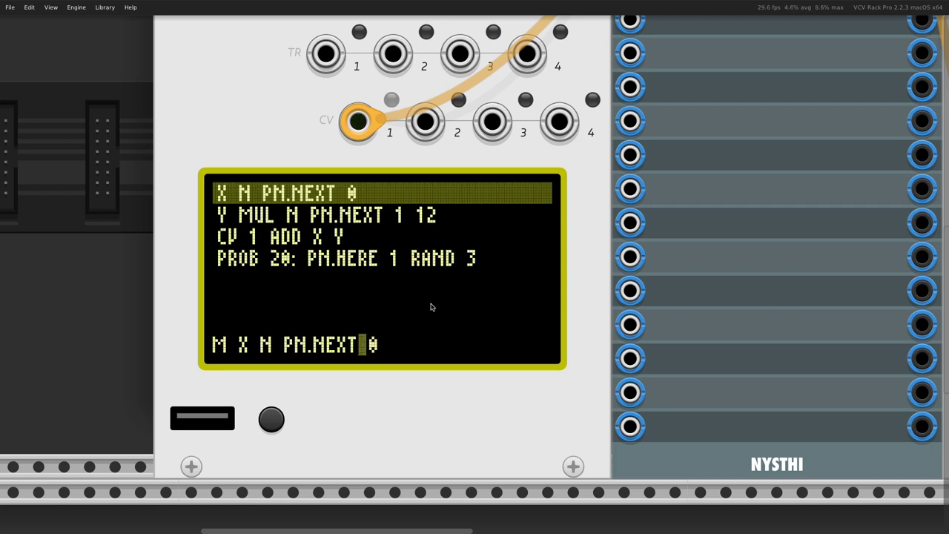
key(Left)
key(Left)
key(Left)
key(Left)
key(Left)
key(Left)
key(Left)
key(Left)
key(Left)
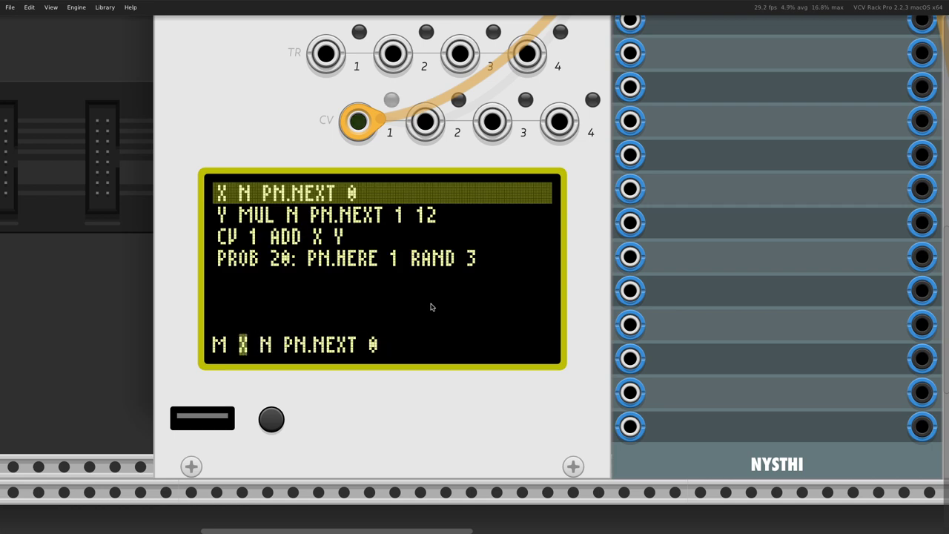
text(SKIP 5:)
key(Return)
key(Tab)
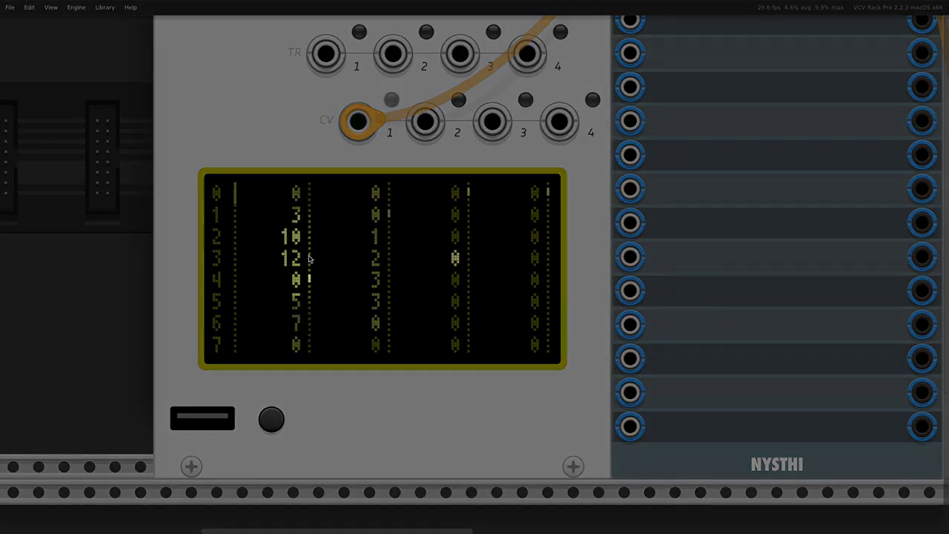
key(Tab)
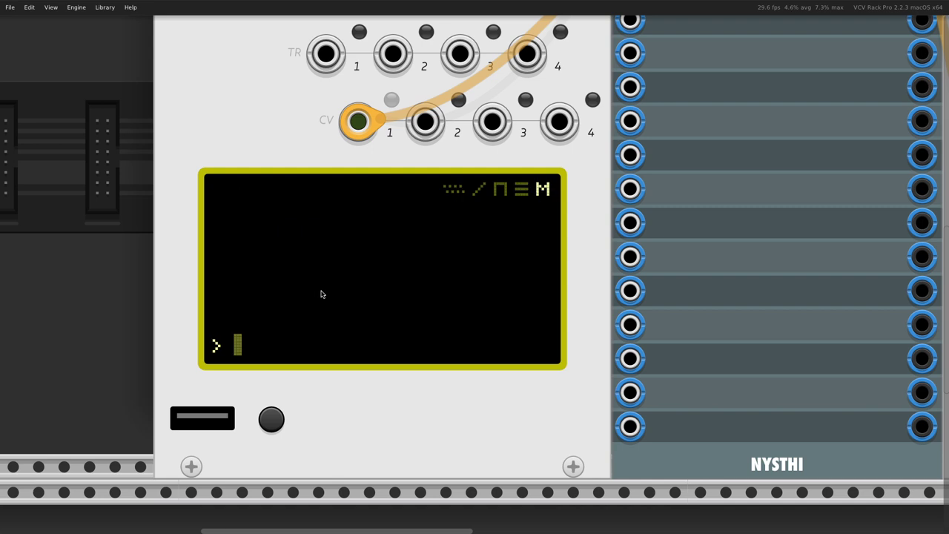
key(Tab)
key(Down)
key(Left)
key(Left)
key(Left)
key(Left)
key(Left)
key(Left)
key(Left)
key(Left)
key(Left)
key(Left)
key(Left)
key(Left)
key(Left)
key(Left)
key(Left)
key(Down)
key(Down)
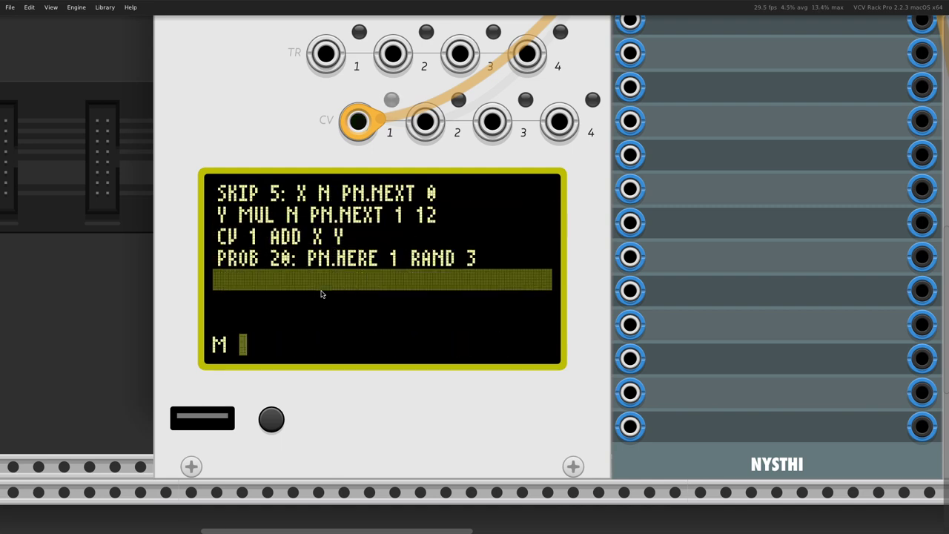
key(Up)
key(Escape)
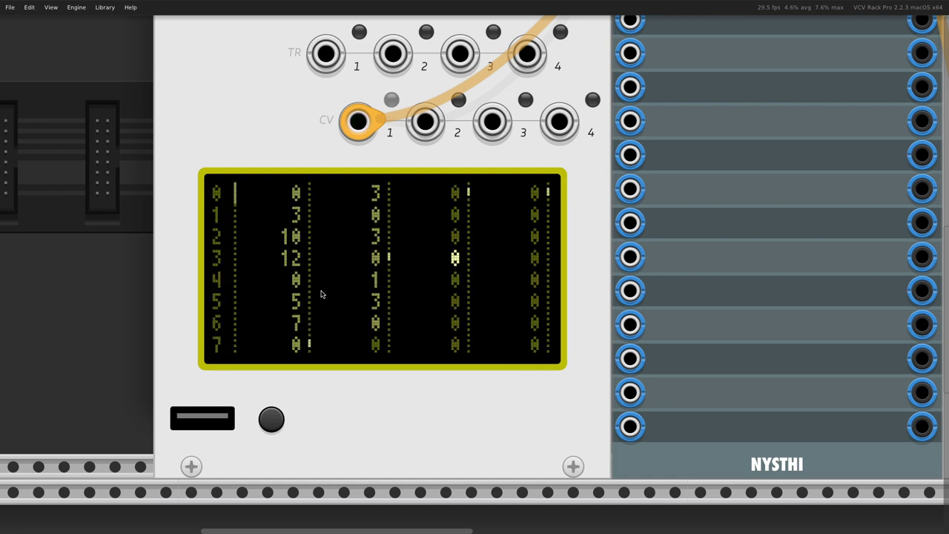
Step: Try metro intervals of 30 and 100 from the live command prompt
key(Tab)
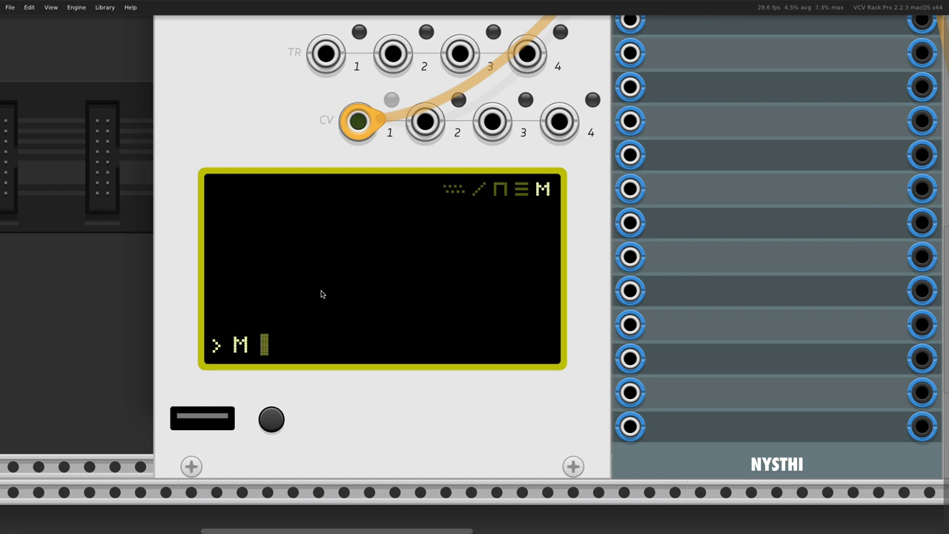
text(30)
key(Return)
key(Up)
text(0)
key(BackSpace)
key(BackSpace)
key(BackSpace)
text(100)
key(Return)
Step: Set the metro interval to 200 by reusing the previous live command
key(Up)
key(BackSpace)
key(BackSpace)
key(BackSpace)
text(200)
key(Return)
Step: Run the live command "CV.SLEW 1 20" to give CV output 1 a slew time of 20
text(CV)
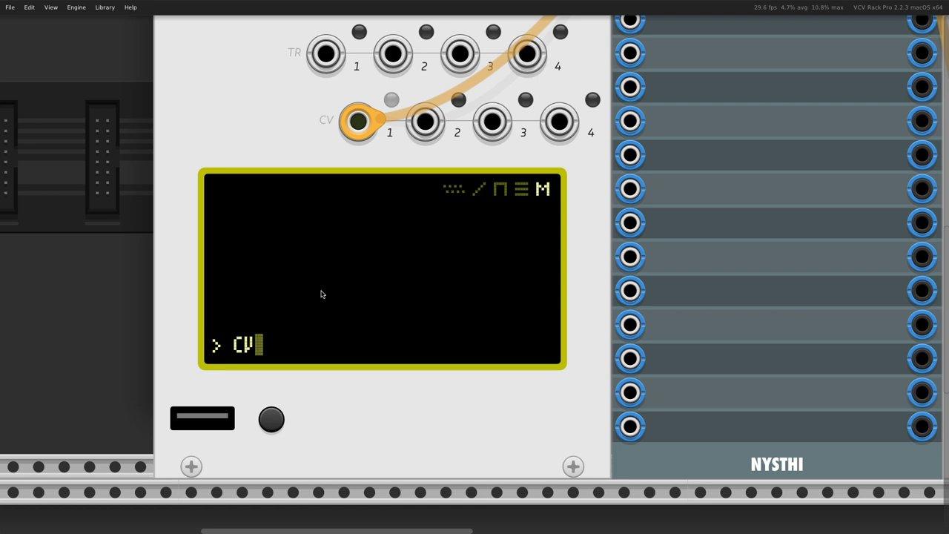
text(.SLEW 1 20)
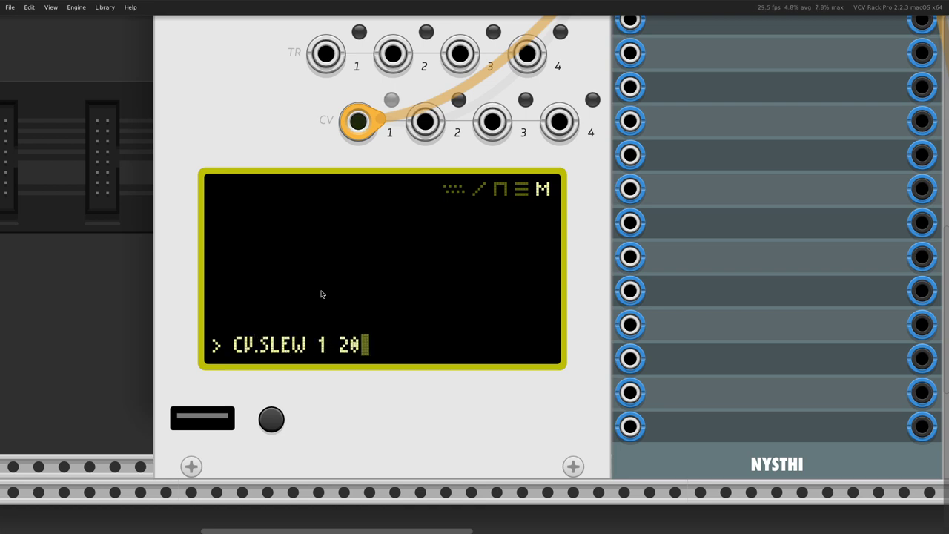
key(Return)
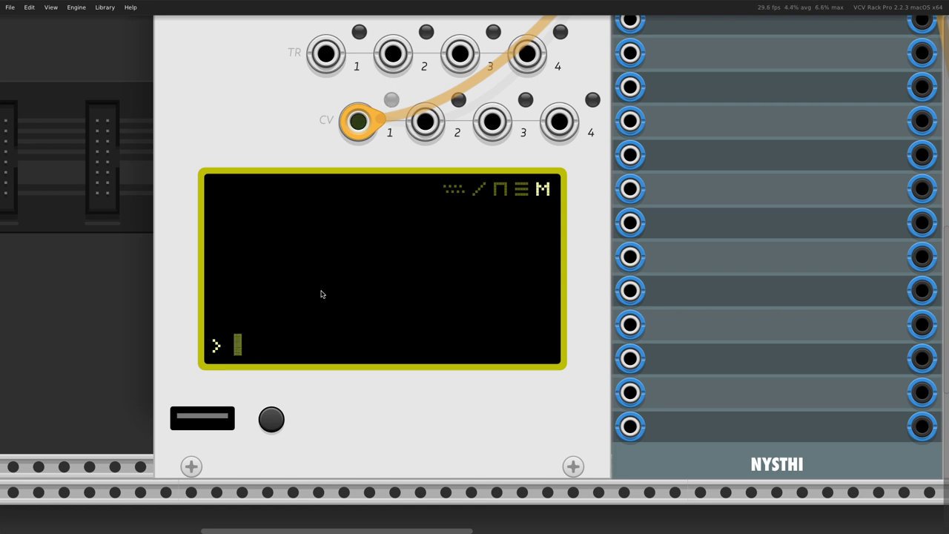
Step: Add the line "M RAND 300" as the fifth line of the metro script and return to the tracker
key(alt+m)
key(Down)
key(Down)
key(Down)
key(Down)
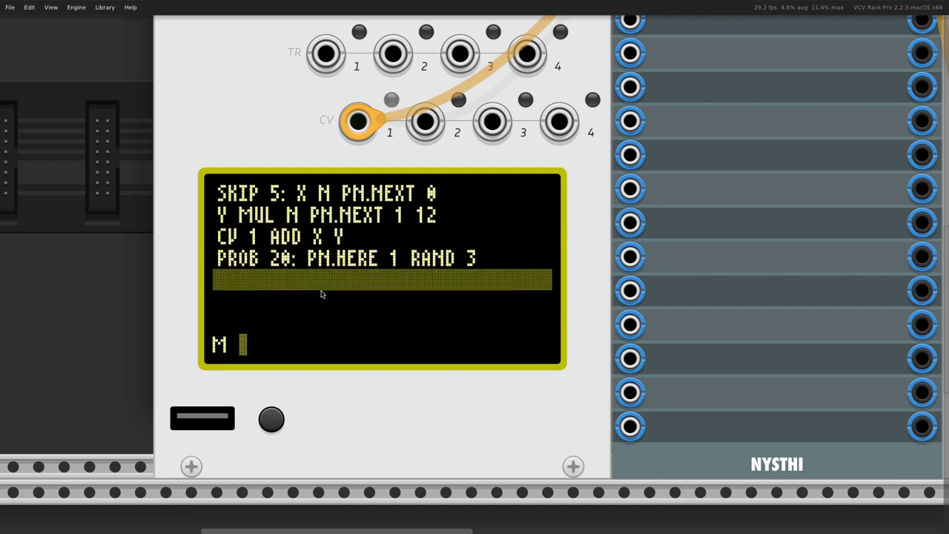
text(M M 3)
key(BackSpace)
text(RAND 300)
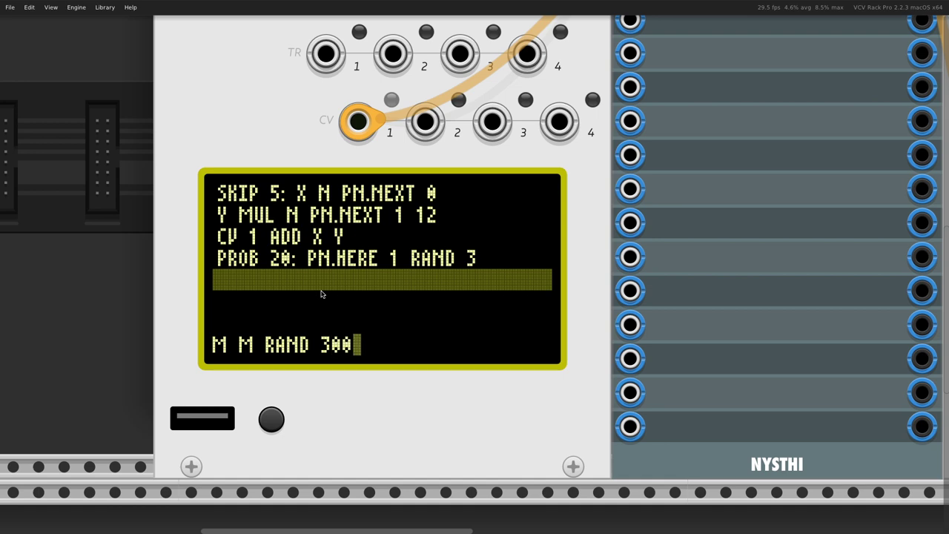
key(Return)
key(Tab)
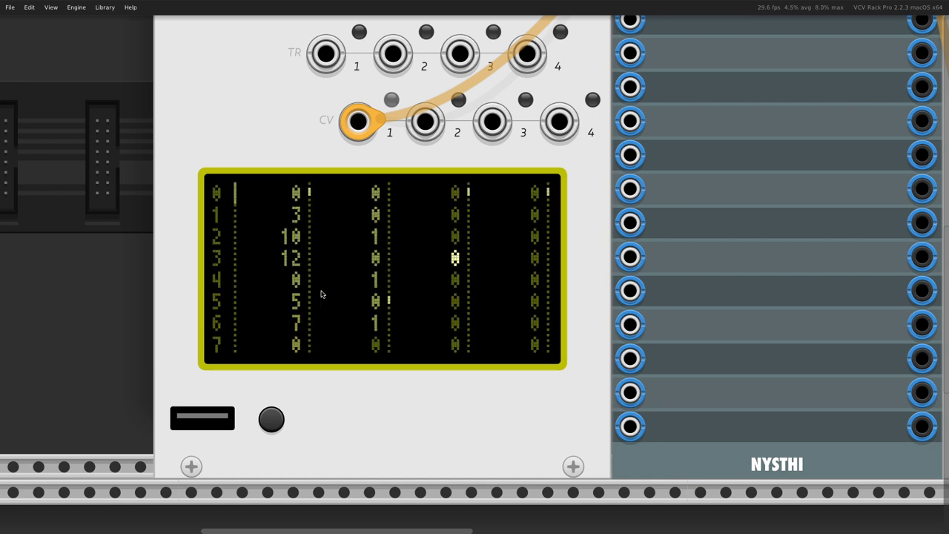
Step: Lower the VCF's cutoff frequency to roughly the middle of the knob's range
scroll(371, 284, down, 2)
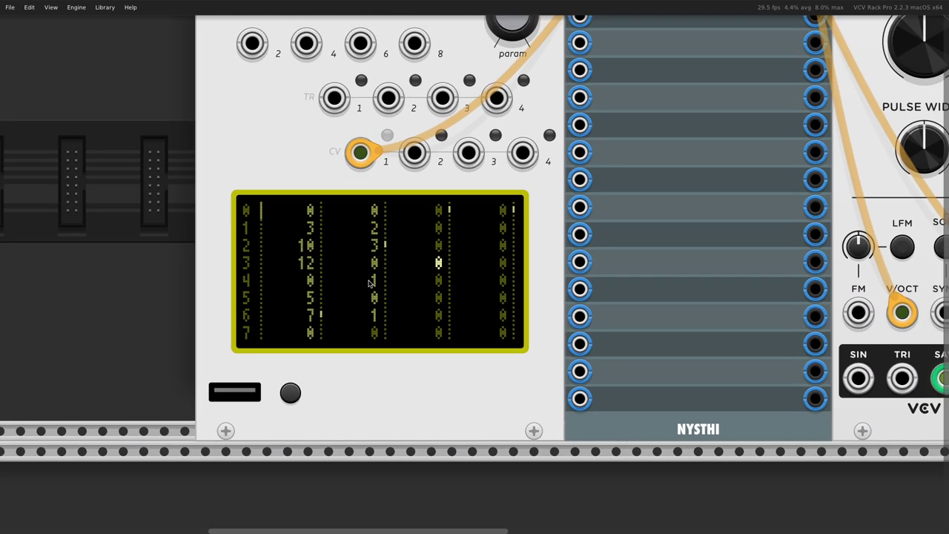
scroll(369, 283, right, 4)
scroll(369, 284, down, 1)
scroll(368, 284, right, 3)
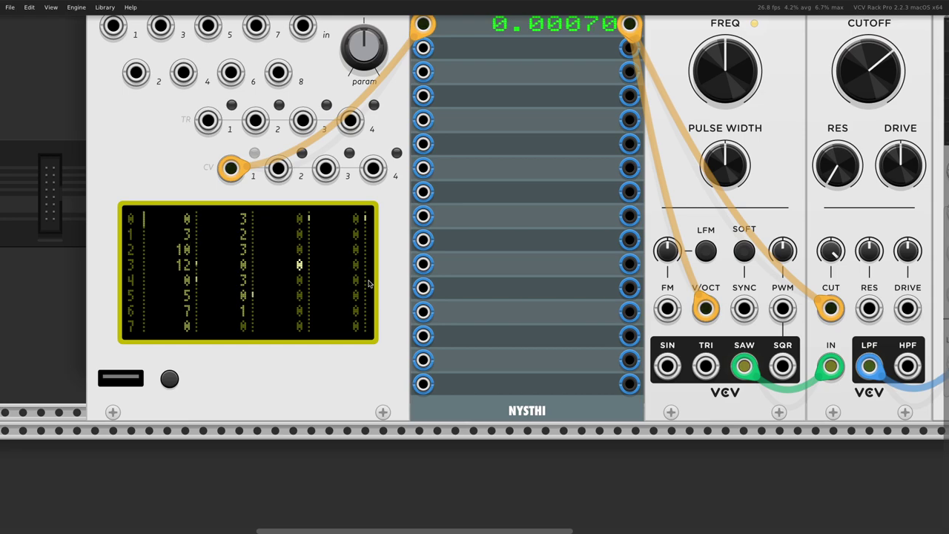
scroll(369, 283, down, 2)
scroll(368, 283, right, 3)
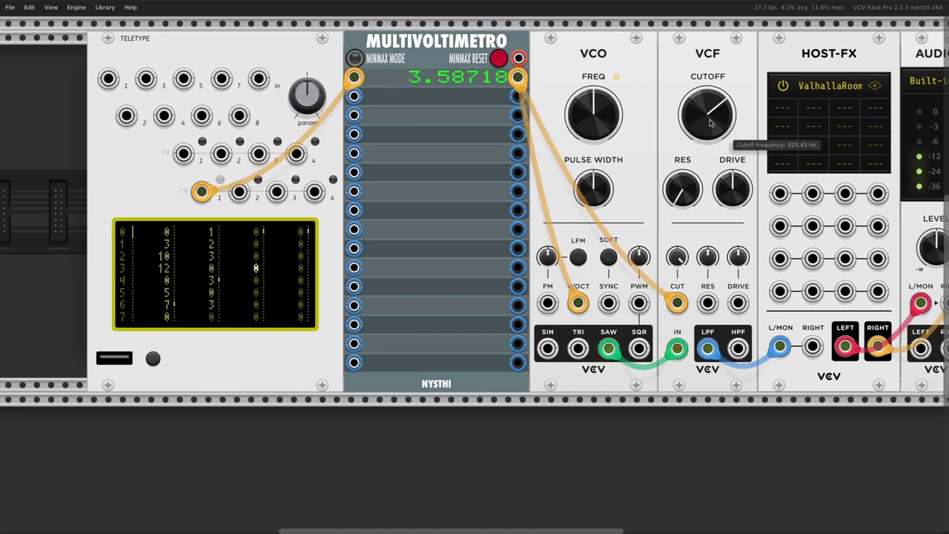
scroll(605, 170, down, 1)
scroll(593, 173, right, 2)
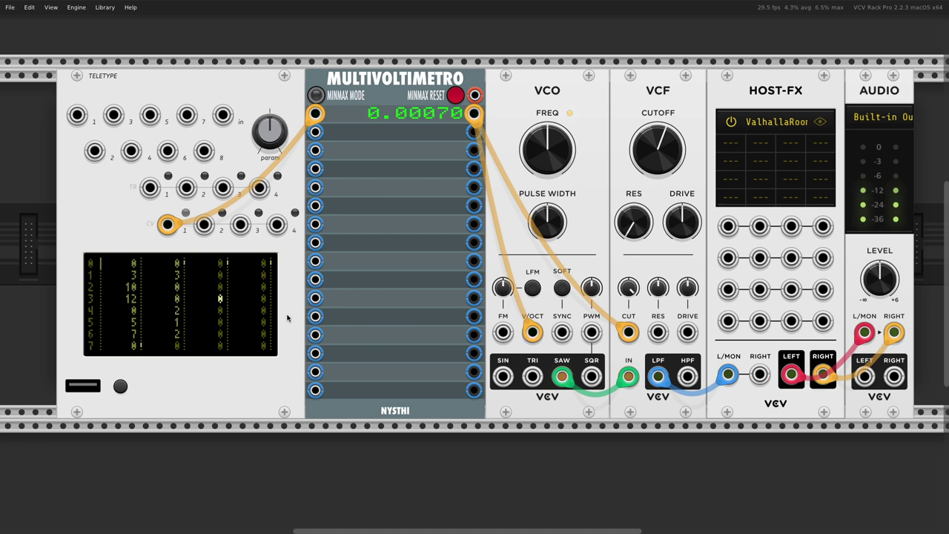
drag(689, 175, 689, 198)
drag(664, 158, 664, 165)
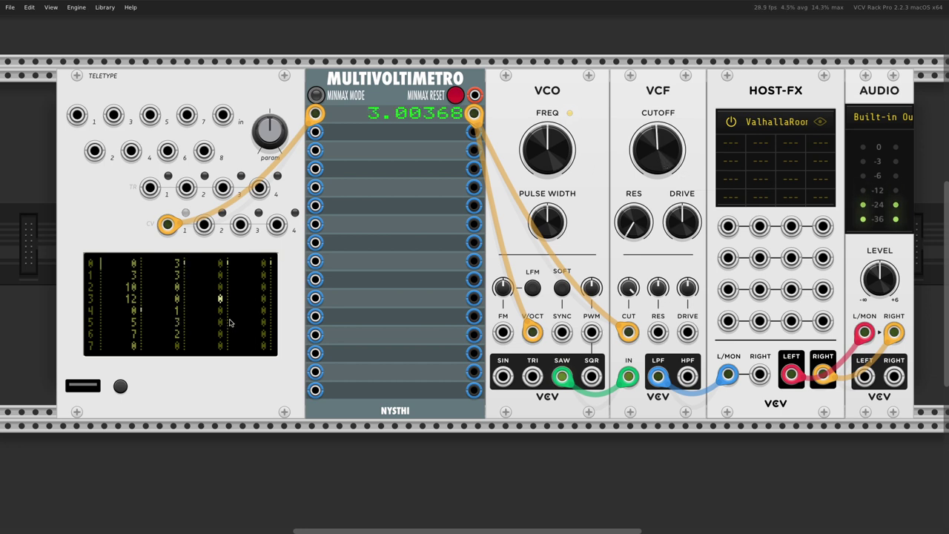
Step: Examine the Teletype hardware photo and specifications on the monome.org page alongside the virtual module, and return to the rack
scroll(582, 314, right, 1)
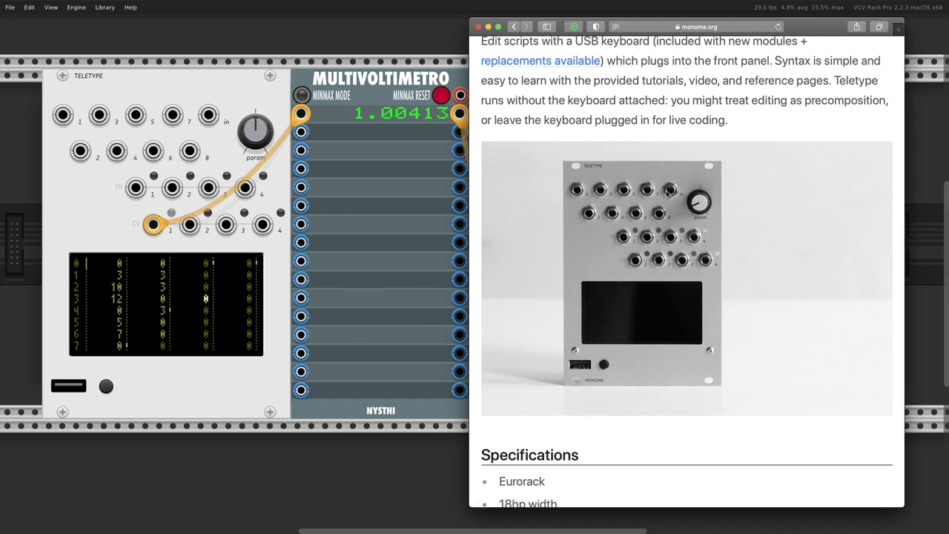
scroll(673, 194, up, 1)
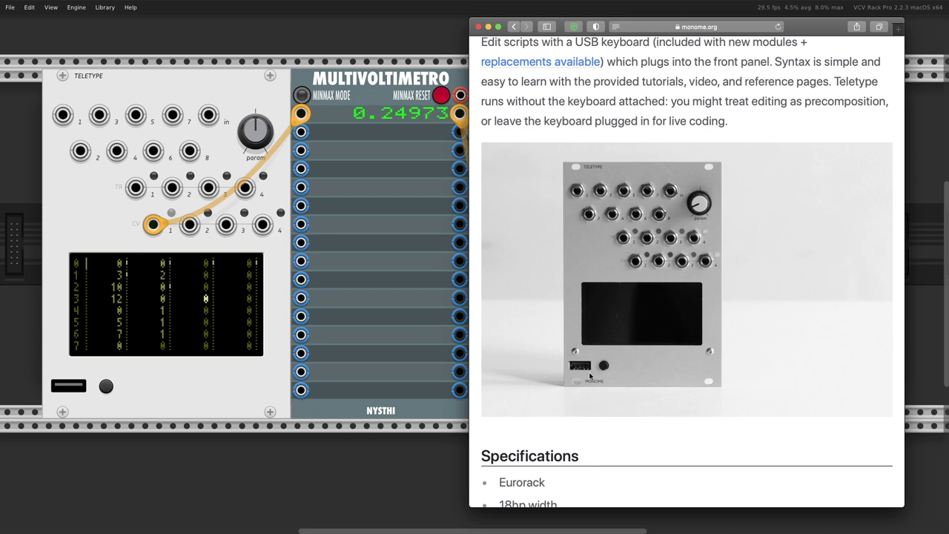
scroll(591, 376, up, 1)
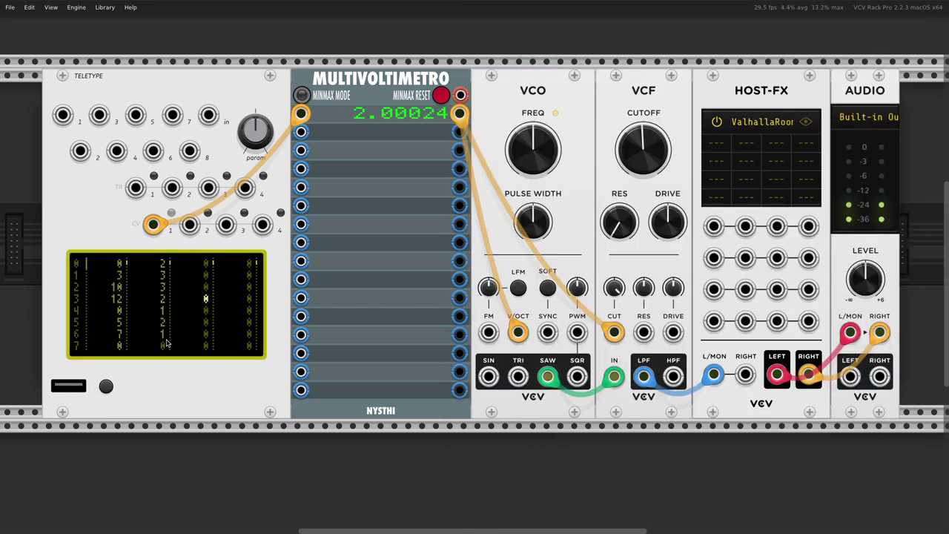
scroll(200, 333, right, 1)
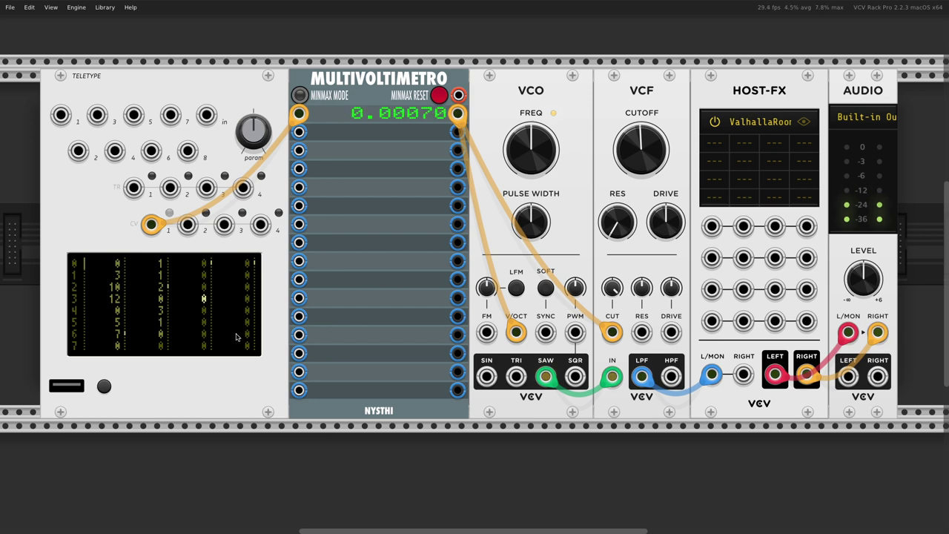
scroll(659, 343, down, 5)
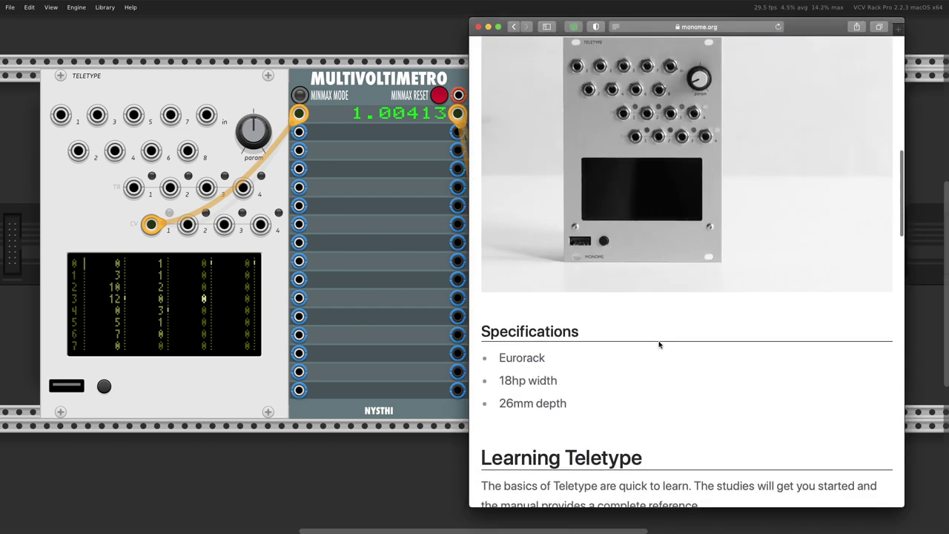
scroll(658, 341, up, 4)
scroll(658, 342, up, 2)
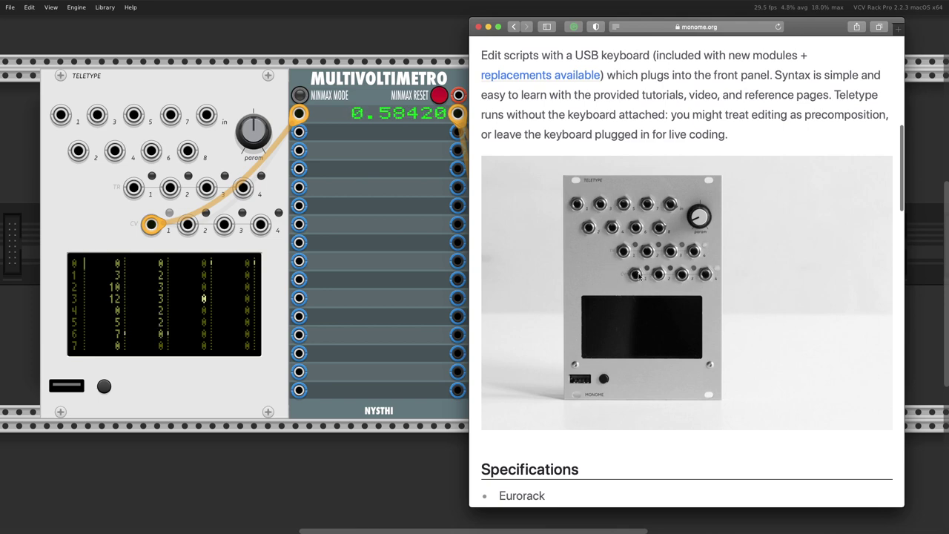
click(146, 96)
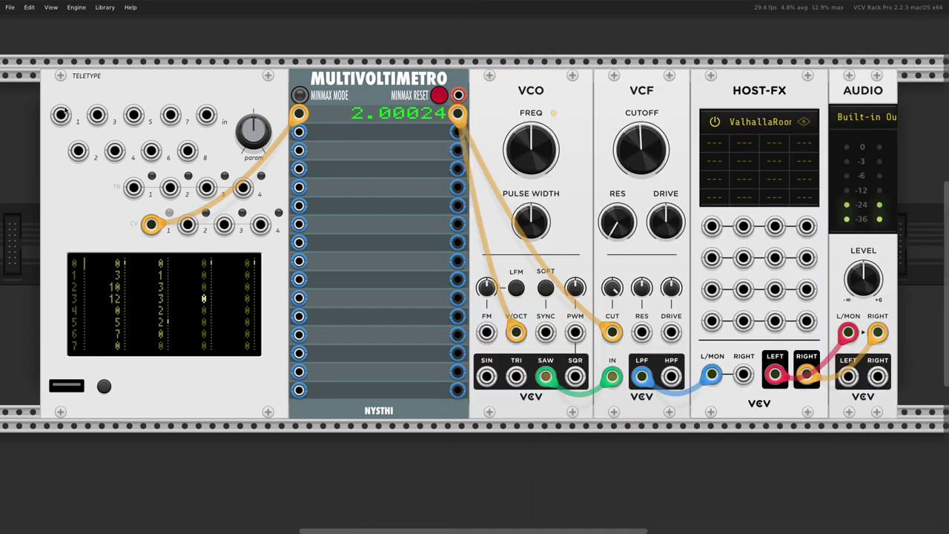
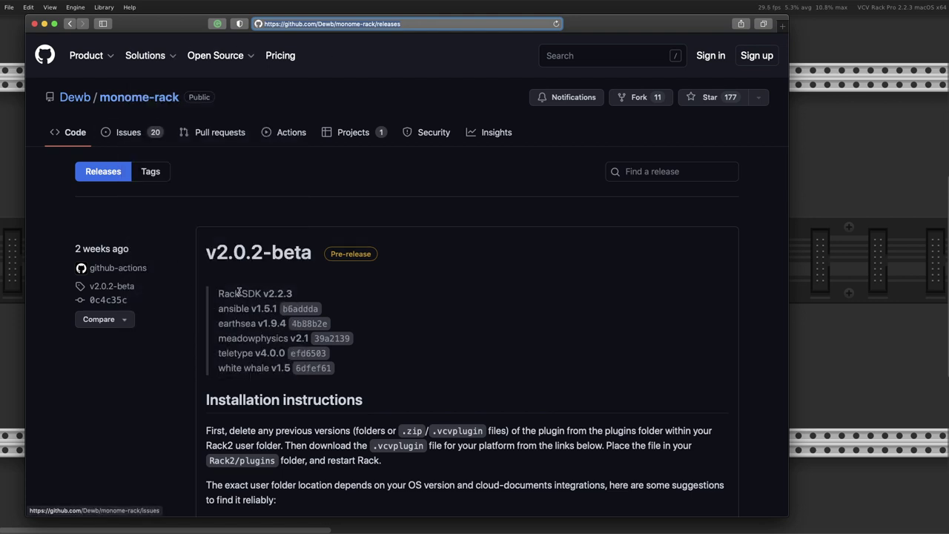
Step: Open the v2.0.2-beta release of monome-rack on GitHub, examine its plugin downloads and installation instructions, and return to the empty rack
scroll(386, 249, down, 1)
scroll(484, 244, up, 1)
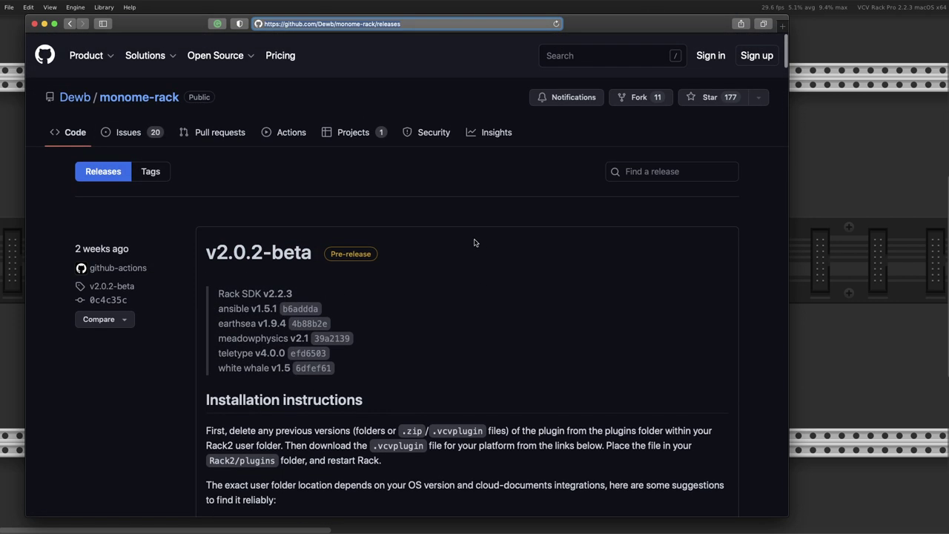
click(274, 258)
scroll(485, 270, down, 10)
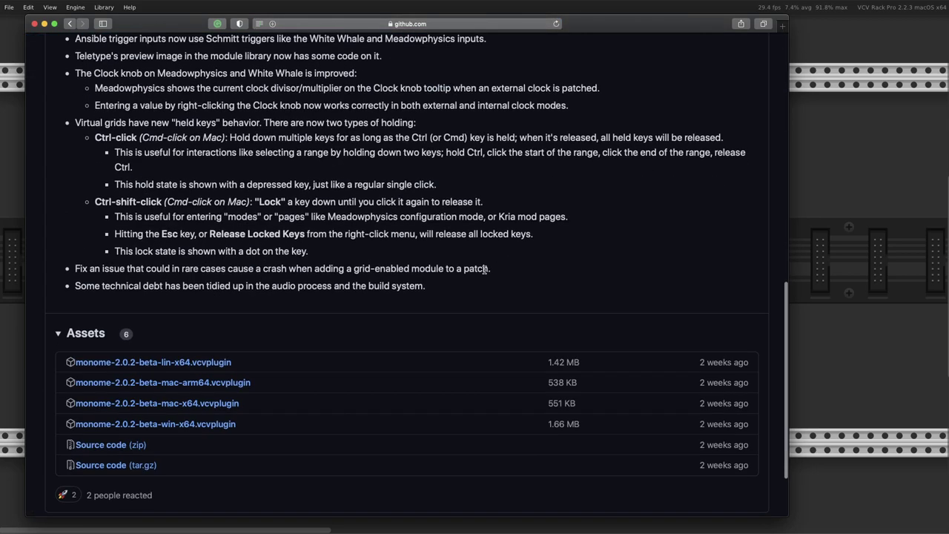
scroll(485, 269, up, 1)
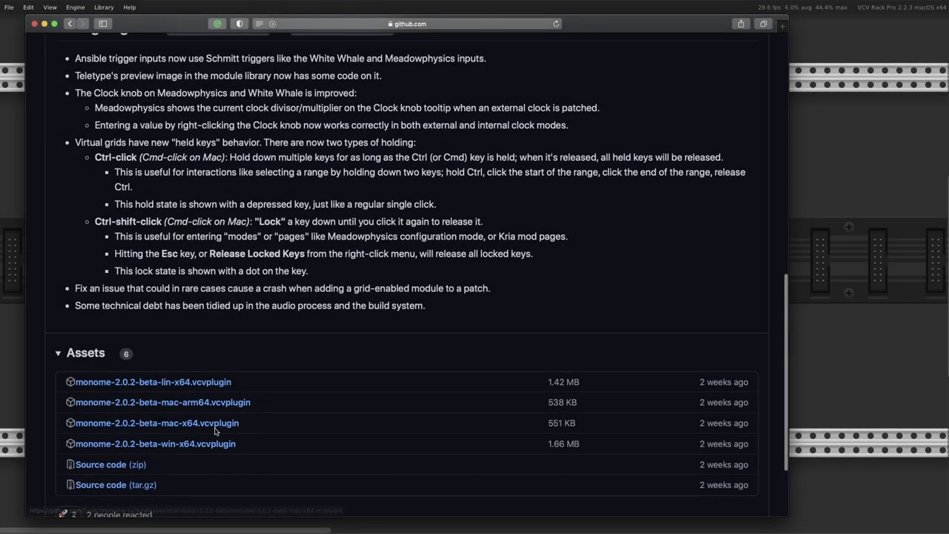
scroll(383, 304, up, 3)
scroll(384, 304, up, 8)
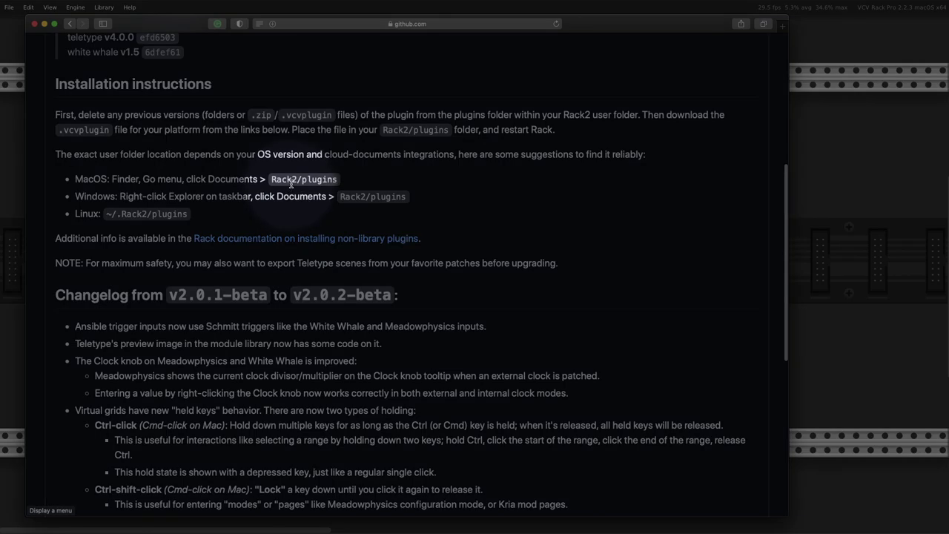
scroll(296, 204, up, 2)
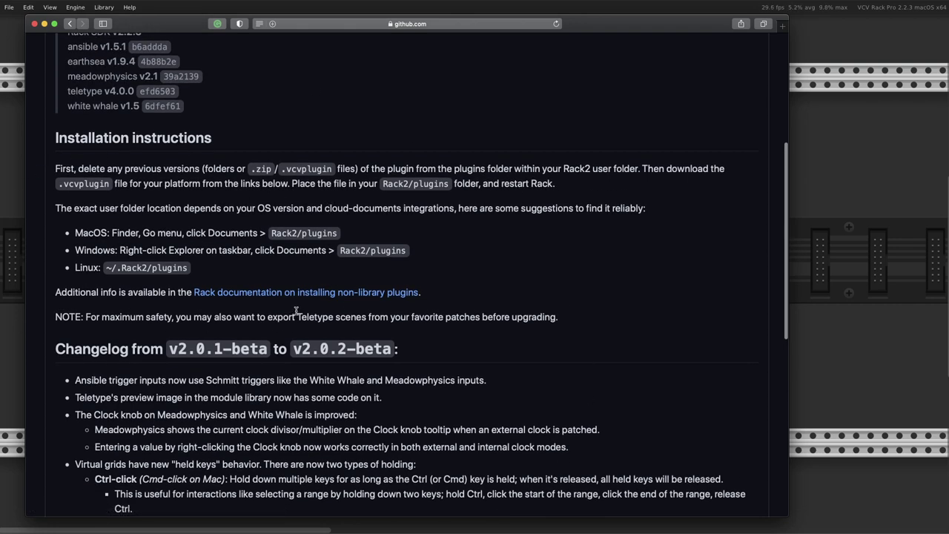
click(193, 3)
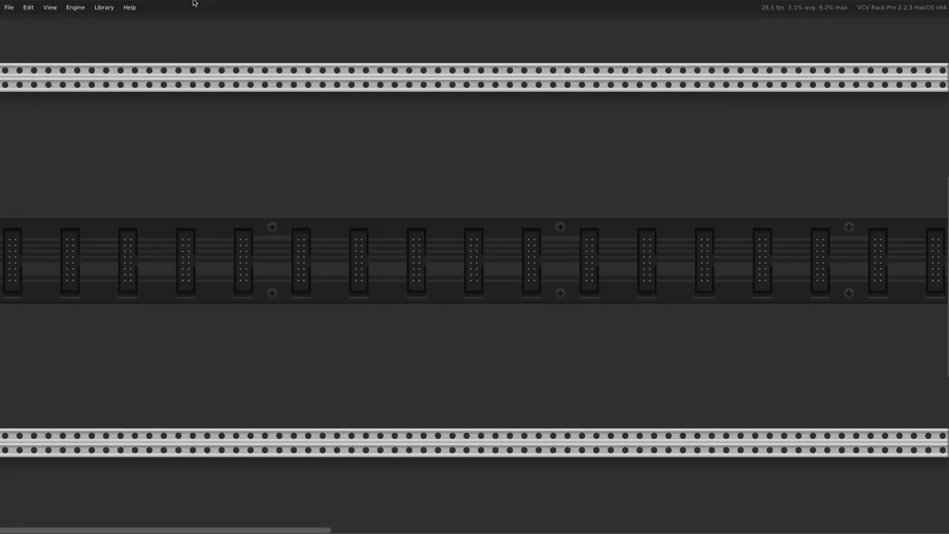
Step: Filter the module browser by the monome brand and add the Teletype module to the empty rack
right_click(304, 146)
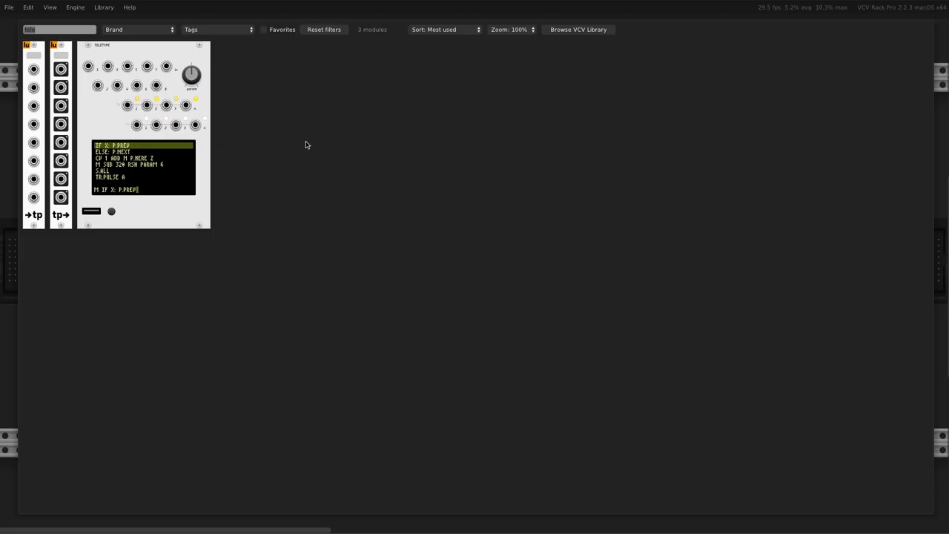
text(monom)
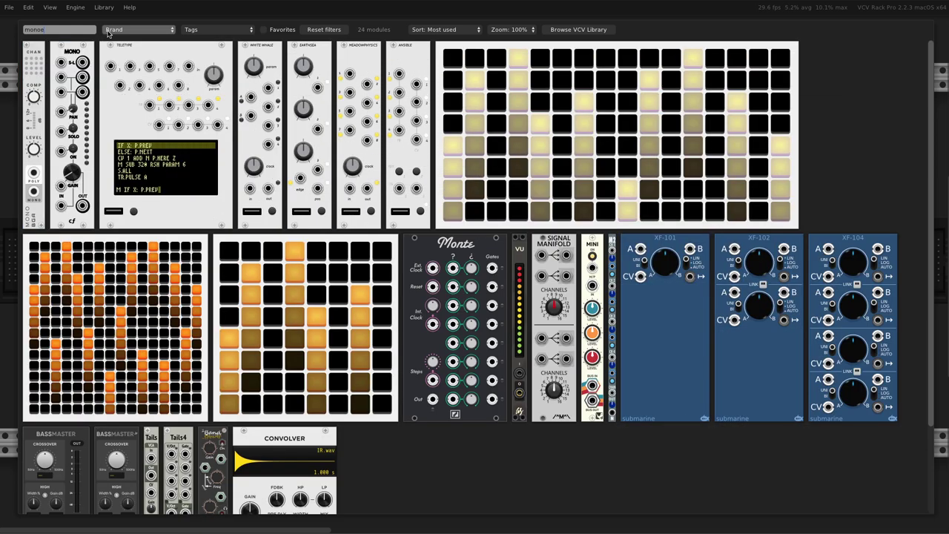
click(140, 30)
scroll(154, 367, down, 5)
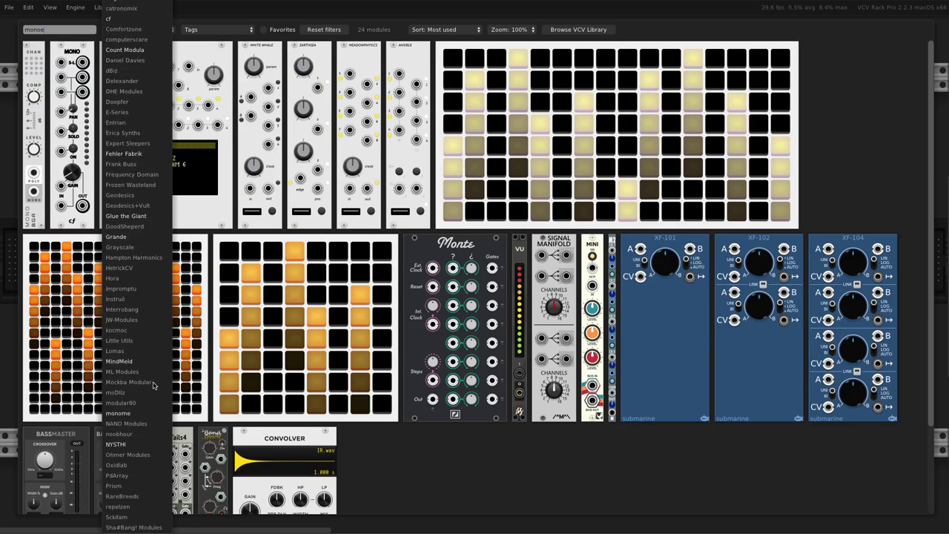
click(156, 356)
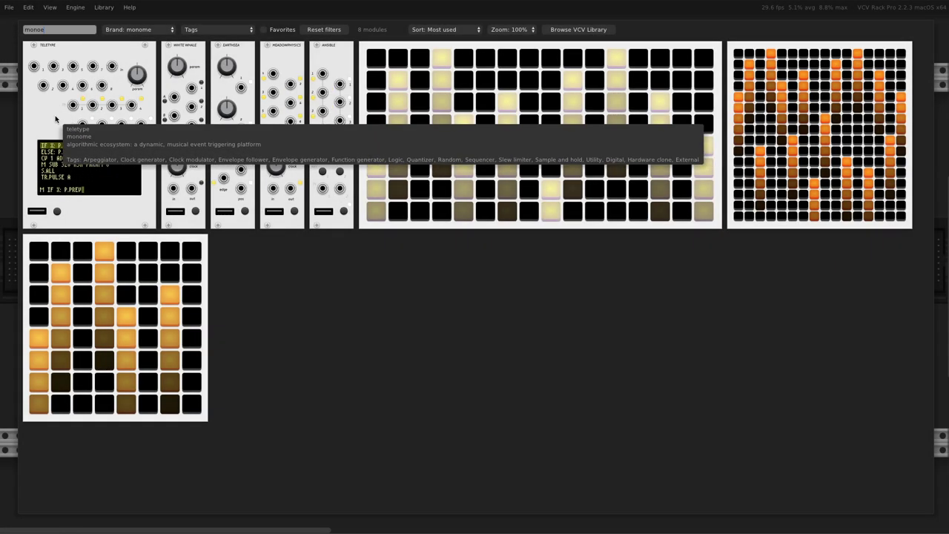
click(55, 118)
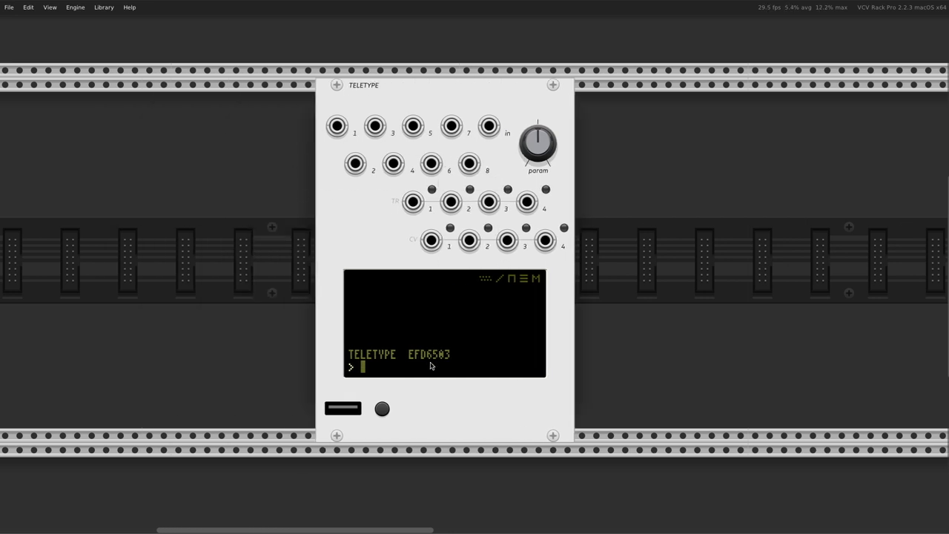
Step: Try to run "GIVE ME LIFE ADVICE" as a live command on the Teletype
click(519, 295)
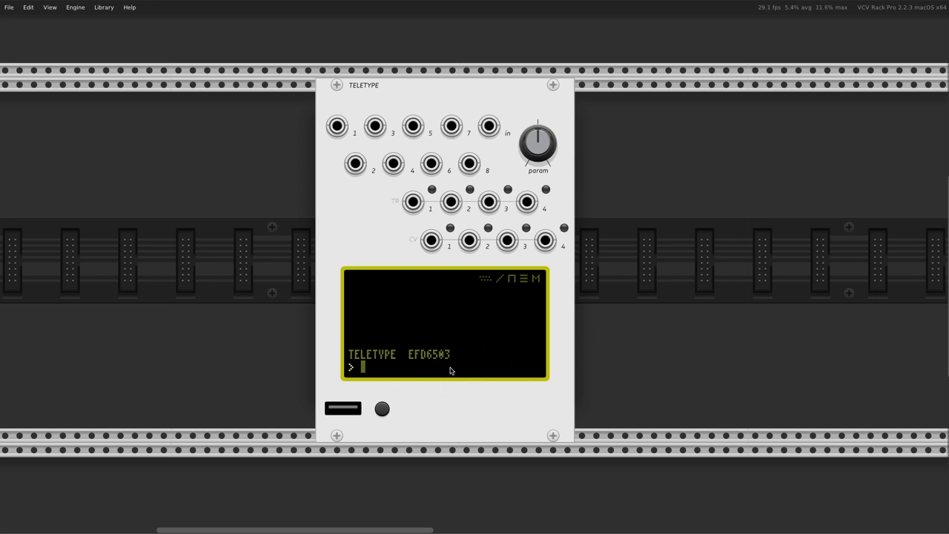
text(GIVE M)
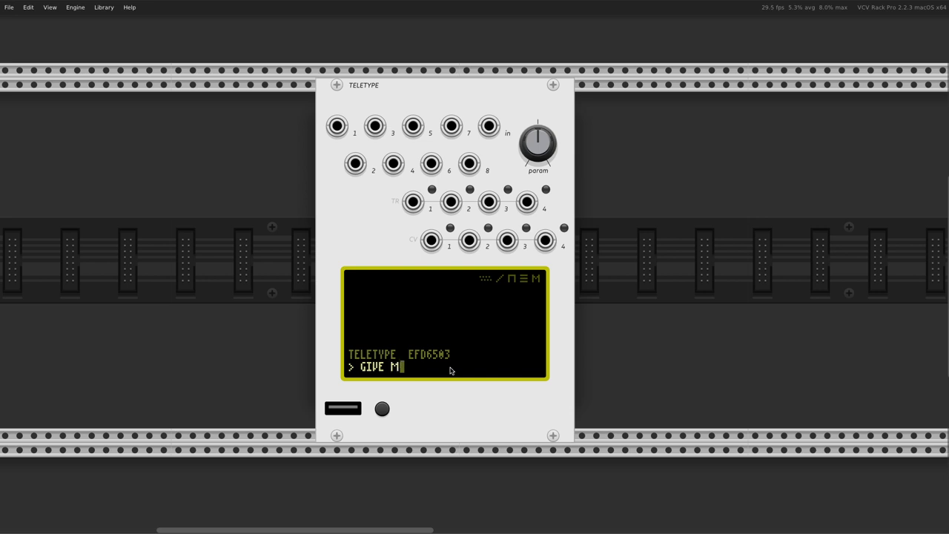
text(E LIVE LIFEADVICE)
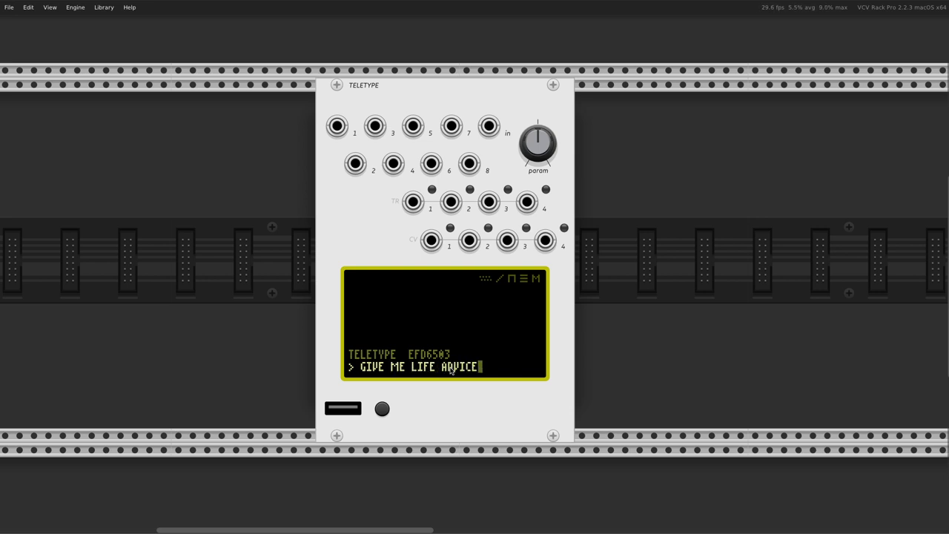
key(Return)
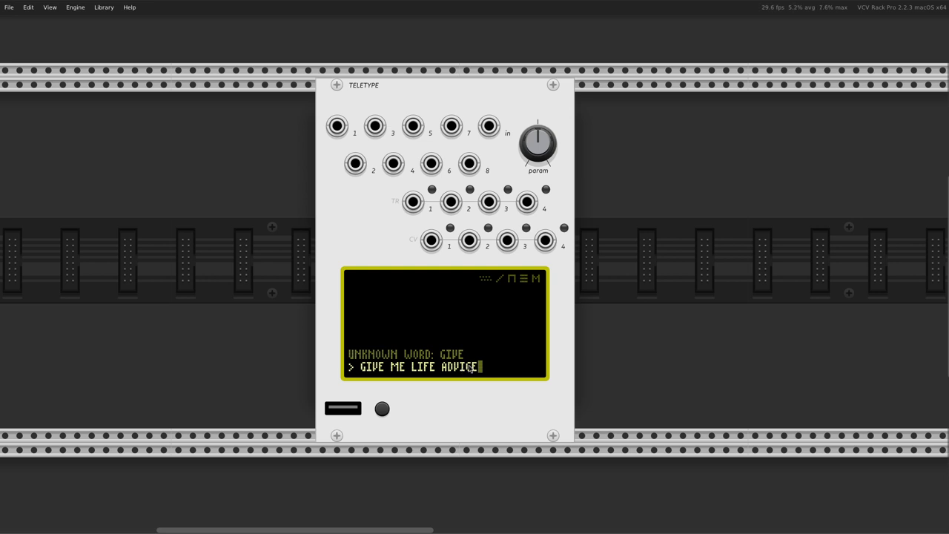
Step: Clear all text from the Teletype's live command line
key(BackSpace)
key(BackSpace)
key(BackSpace)
key(BackSpace)
key(BackSpace)
key(BackSpace)
key(BackSpace)
key(BackSpace)
key(BackSpace)
key(BackSpace)
key(BackSpace)
key(BackSpace)
key(BackSpace)
key(BackSpace)
key(BackSpace)
key(BackSpace)
key(BackSpace)
key(BackSpace)
key(BackSpace)
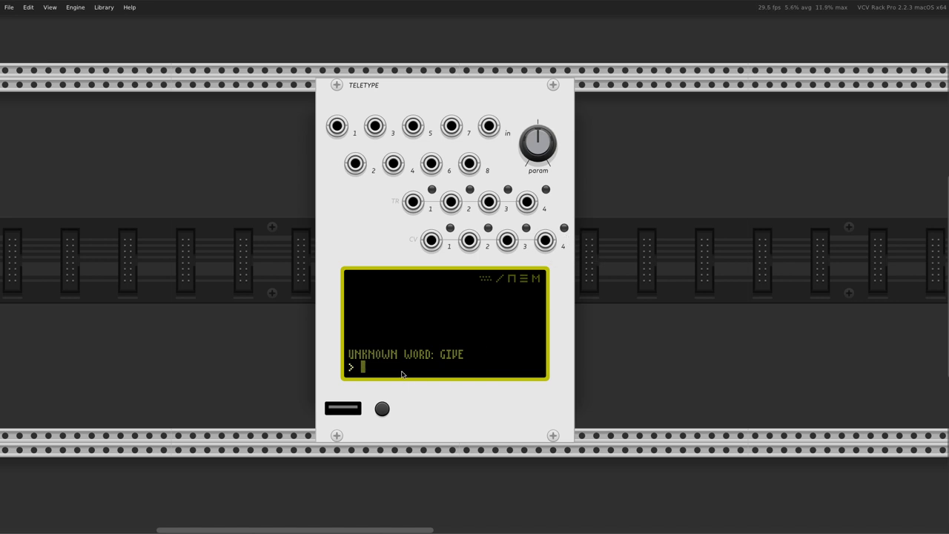
Step: Run the live command "TR 1 1" to set trigger output 1 high, and recall it at the prompt
text(TR)
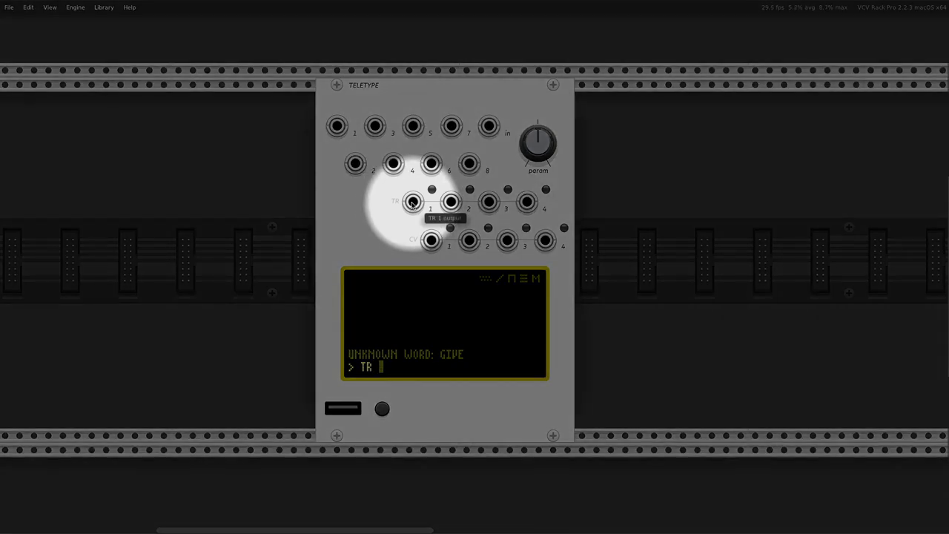
text( 1 1)
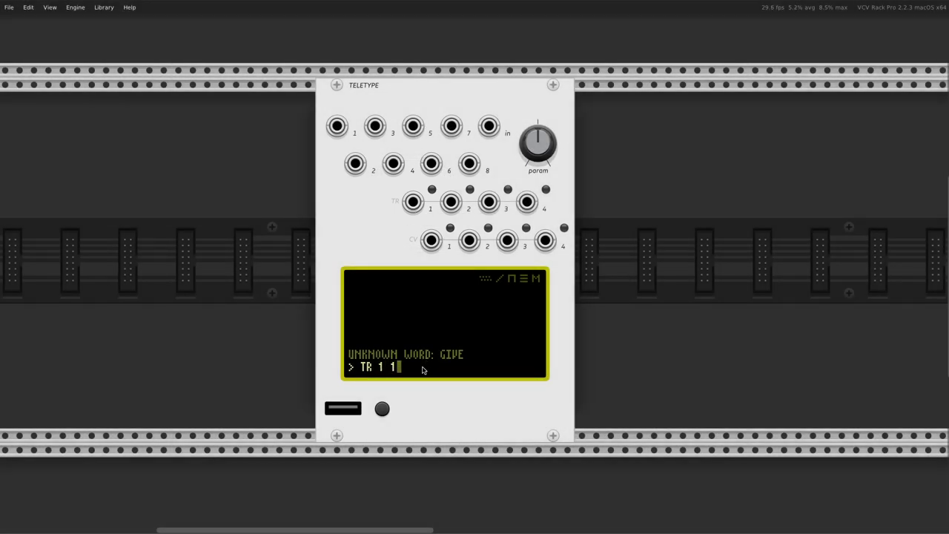
key(Return)
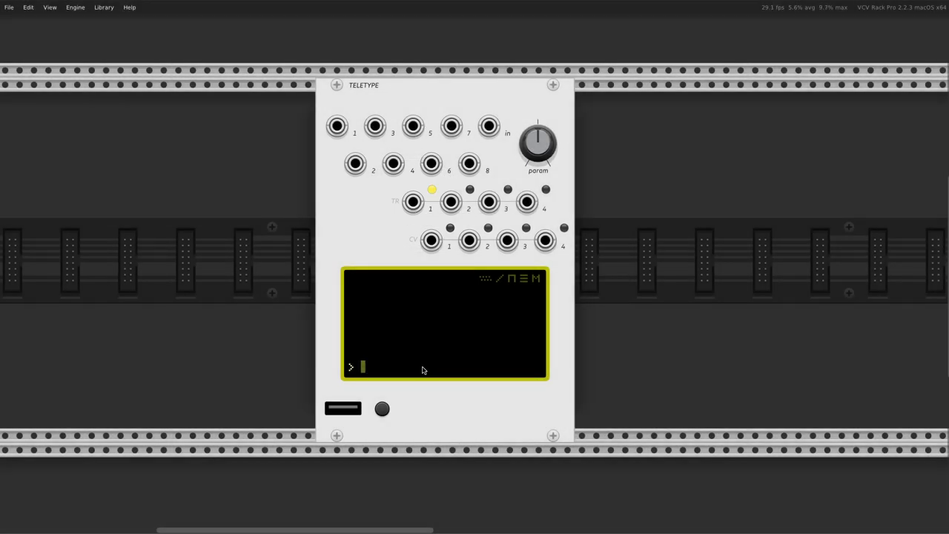
key(Up)
Step: Find the VCV VCA module across all brands, add it beside the Teletype, and patch trigger output 1 to its CV input
right_click(636, 263)
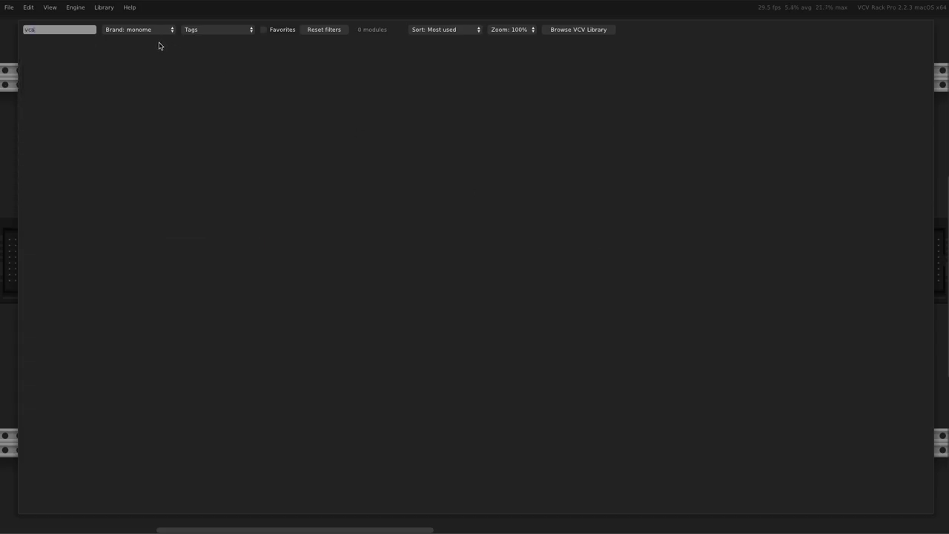
click(125, 30)
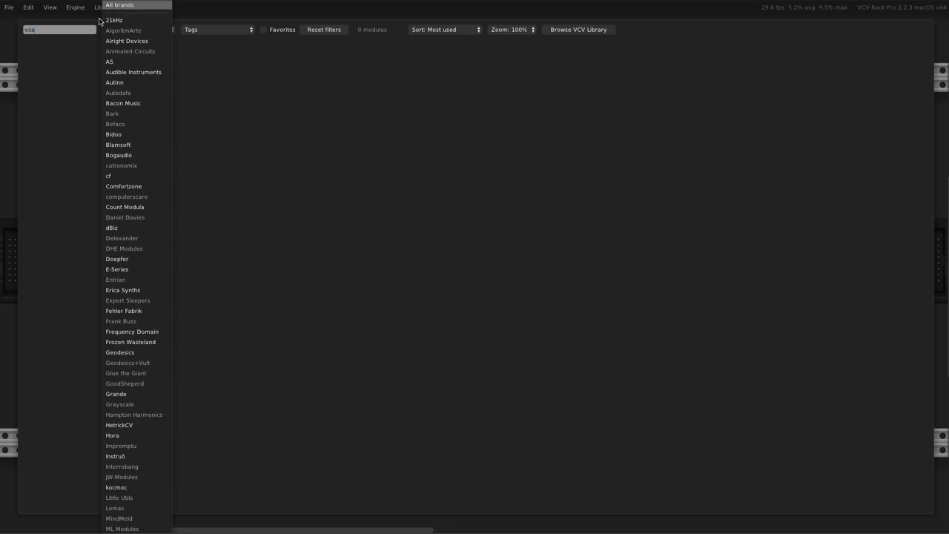
click(118, 5)
text(vcv)
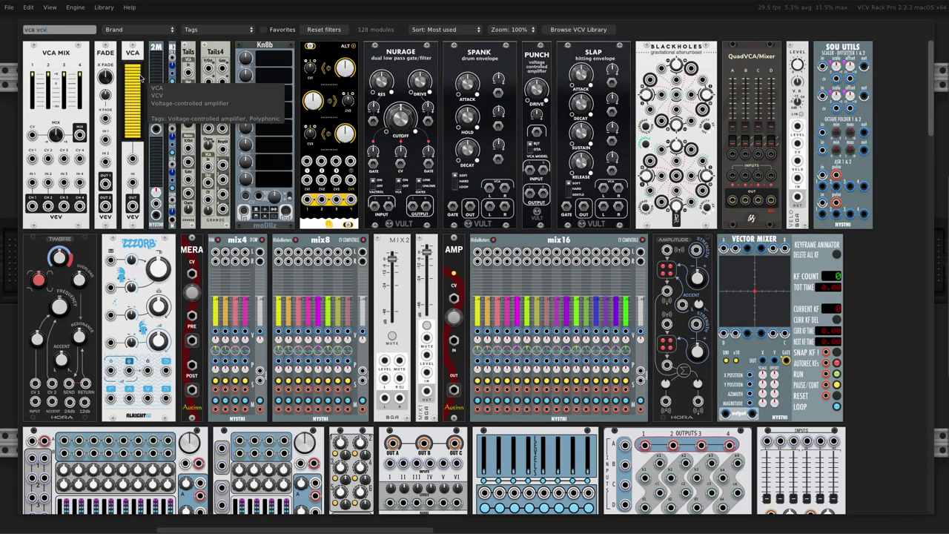
click(134, 82)
drag(639, 307, 413, 202)
Step: Run the live command "TR 1 0" to set the Teletype's trigger output 1 low
click(414, 373)
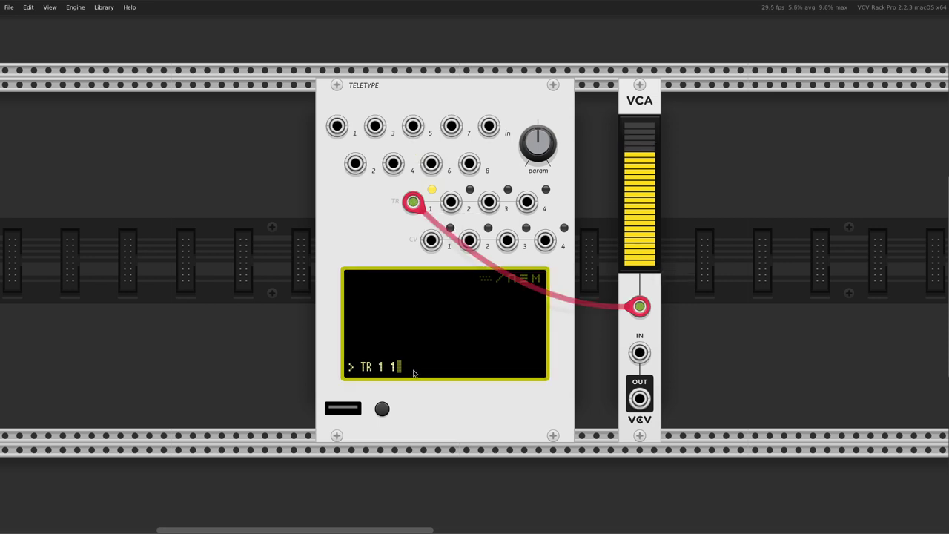
text(TR 1 1)
key(BackSpace)
text(0)
key(Return)
Step: Switch trigger output 1 high and low two more times by alternately running "TR 1 1" and "TR 1 0"
key(Up)
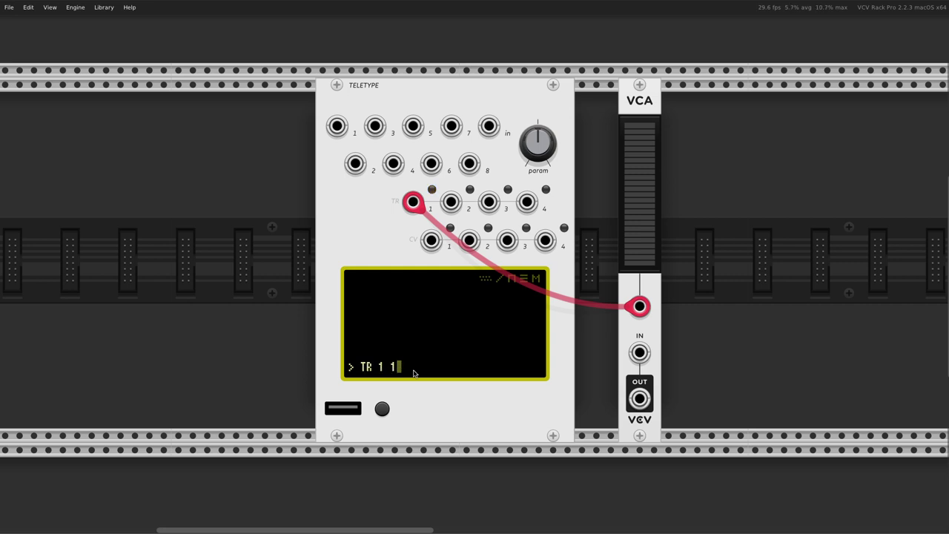
key(Return)
key(Up)
key(BackSpace)
text(0)
key(Return)
key(Up)
key(BackSpace)
text(1)
key(Return)
key(Up)
key(BackSpace)
text(0)
key(Return)
key(Up)
Step: Delete the VCA module from the rack
click(646, 115)
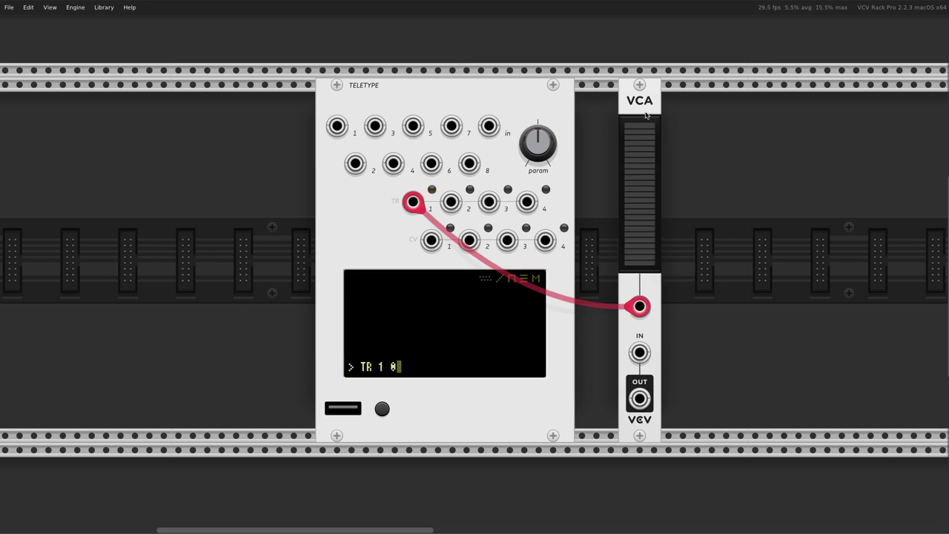
key(Delete)
Step: Run "TR 2 1" and "TR 2 0" as live commands to switch trigger output 2 high and back low
click(432, 362)
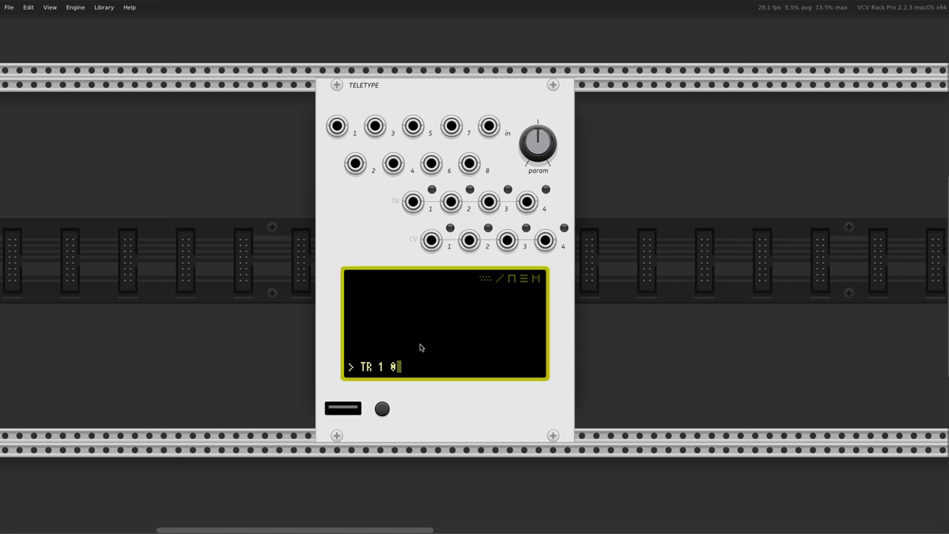
key(BackSpace)
key(BackSpace)
key(BackSpace)
text(2)
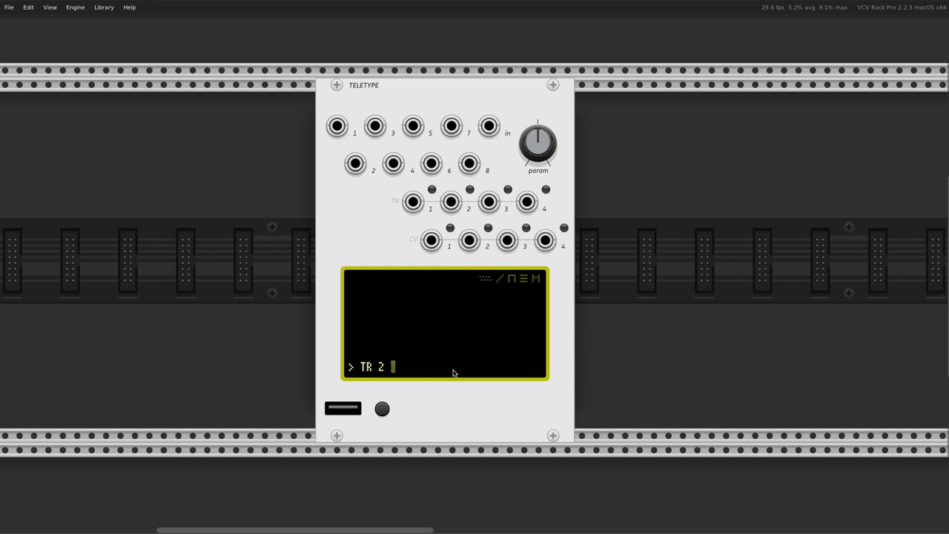
key(Return)
key(Up)
key(BackSpace)
text(0)
key(Return)
key(Up)
Step: Replace the recalled command with "TR 1 1" and run it to set trigger output 1 high
key(BackSpace)
key(BackSpace)
key(BackSpace)
key(BackSpace)
key(BackSpace)
key(BackSpace)
text(TR 1 1)
key(Return)
Step: Edit the recalled command to "TR 2 1" and run it to set trigger output 2 high as well
key(Up)
key(Left)
key(Return)
key(Up)
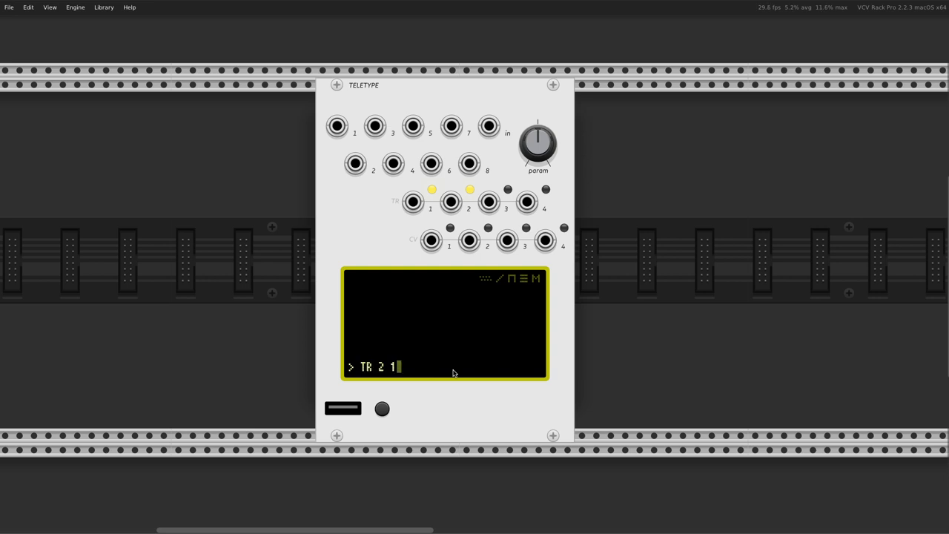
Step: Browse back and forth through the Teletype's history of previously run live commands
key(Up)
key(Up)
key(Up)
key(Down)
key(Up)
key(Down)
key(Up)
key(Down)
key(Up)
Step: Edit the recalled trigger command and rerun it to set trigger outputs 3 and 4 high
key(Left)
key(Left)
key(Return)
key(Up)
key(Left)
key(Left)
key(BackSpace)
text(4)
key(Return)
Step: Set trigger outputs 4 and 3 low by running the TR command with value 0 for each
key(BackSpace)
text(0)
key(Return)
key(Left)
key(Left)
key(BackSpace)
text(3)
key(Return)
Step: Set trigger outputs 2 and 1 low by rerunning the edited TR command with value 0
key(Up)
key(Left)
key(Left)
key(Return)
key(Up)
key(Left)
key(Left)
key(Return)
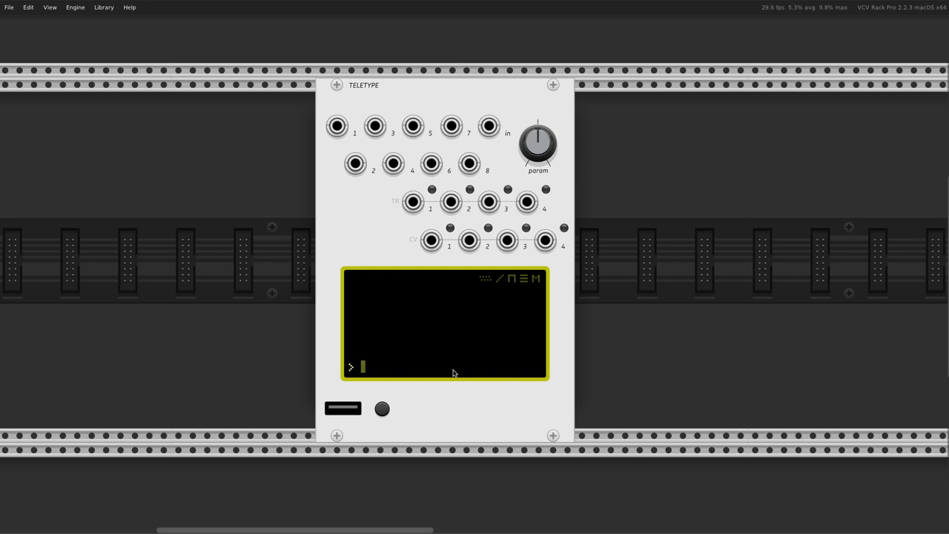
Step: Run the live command "TR.TOG 1" to toggle trigger output 1, and recall it at the prompt
text(TR.TOG 1)
key(Return)
key(Up)
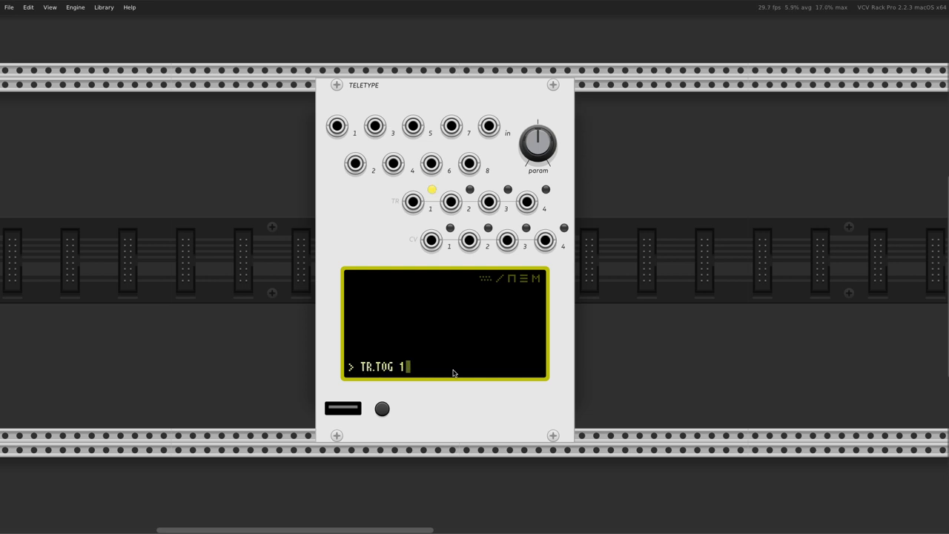
key(Up)
key(Up)
key(Down)
key(Down)
Step: Rerun "TR.TOG 1" several times to keep toggling trigger output 1
key(Return)
key(Up)
key(Return)
key(Up)
key(Return)
key(Up)
key(Return)
Step: Recall "TR.TOG 1" and prefix it with the loop "L 1 4:"
key(Up)
key(Left)
key(Left)
key(Left)
key(Left)
key(Left)
key(Left)
key(Left)
key(Left)
text(L )
text(1)
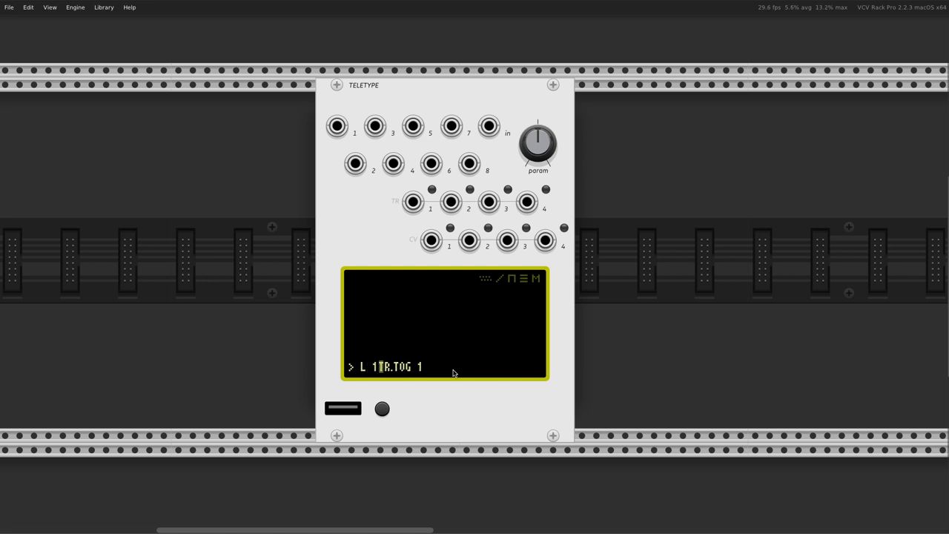
text( 4:)
Step: Replace the toggle's output number with the loop variable I and run "L 1 4: TR.TOG I"
key(Right)
key(Right)
key(Right)
key(Right)
key(Right)
key(Right)
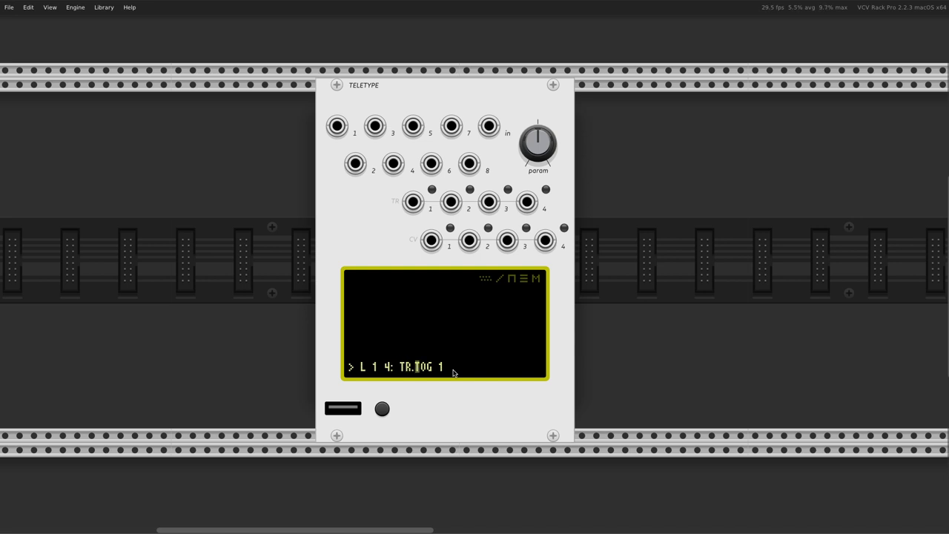
key(Right)
key(Right)
key(BackSpace)
text(I)
key(Return)
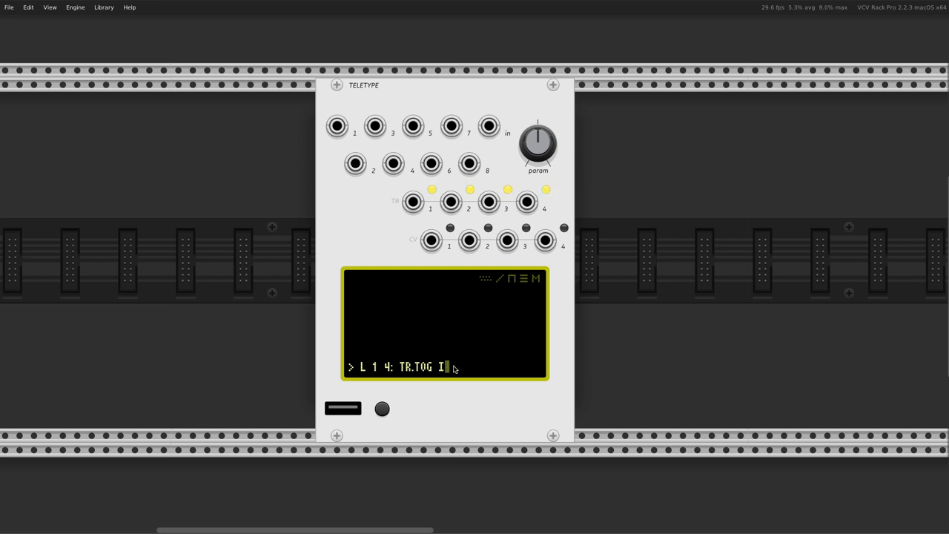
Step: Rerun the loop command to toggle all four trigger outputs again
key(Up)
key(Return)
key(Up)
key(Return)
Step: Recall the loop command and erase it completely from the live command line
key(Up)
key(BackSpace)
key(BackSpace)
key(BackSpace)
key(BackSpace)
key(BackSpace)
key(BackSpace)
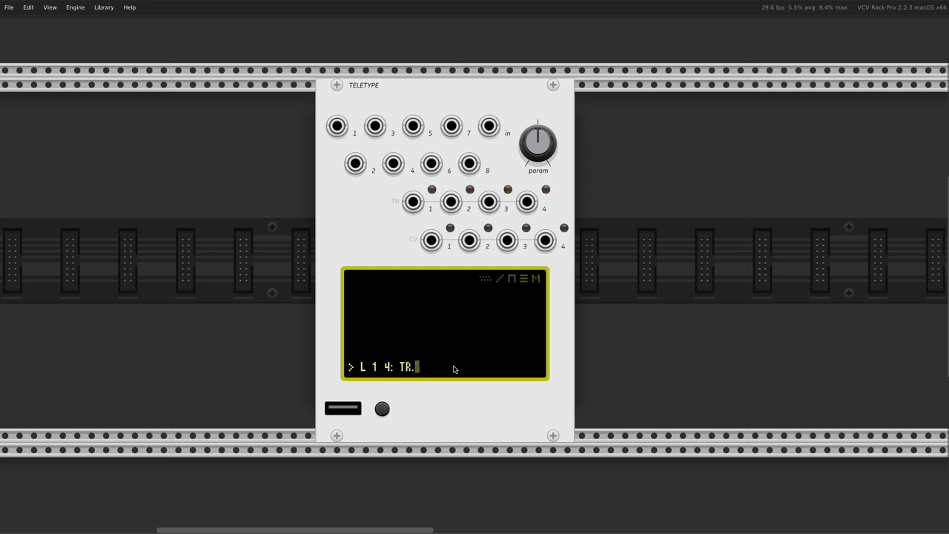
key(BackSpace)
key(BackSpace)
key(BackSpace)
key(BackSpace)
key(BackSpace)
key(BackSpace)
key(BackSpace)
key(BackSpace)
key(BackSpace)
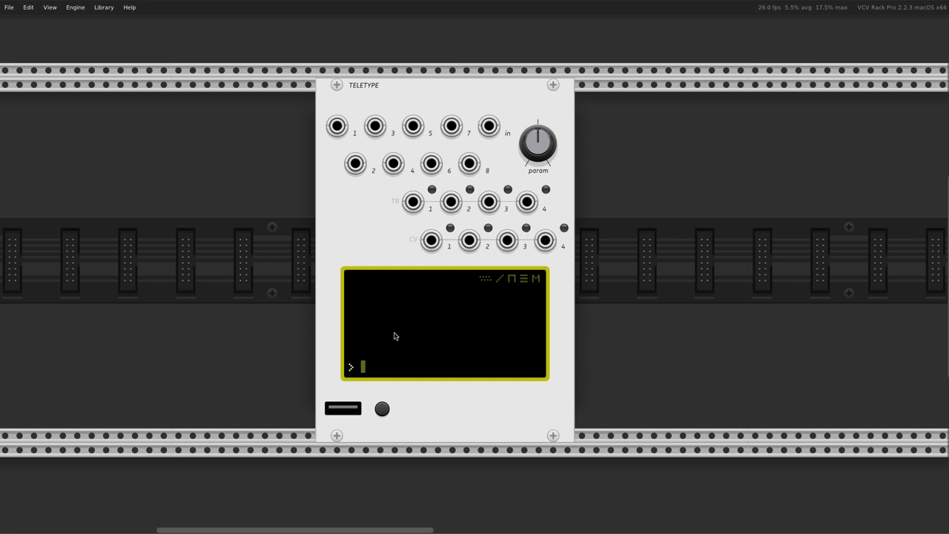
Step: Begin a live command with "CV" and move the Teletype module directly beside the Multivoltimetro module
text(CV)
scroll(610, 224, right, 3)
scroll(430, 180, right, 5)
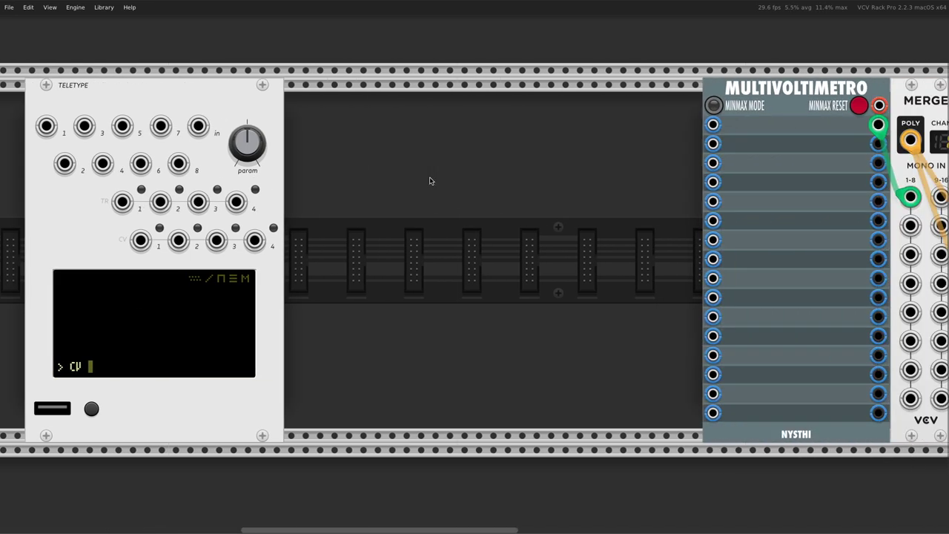
drag(199, 131, 532, 131)
scroll(533, 131, right, 4)
drag(411, 174, 500, 175)
scroll(447, 156, right, 2)
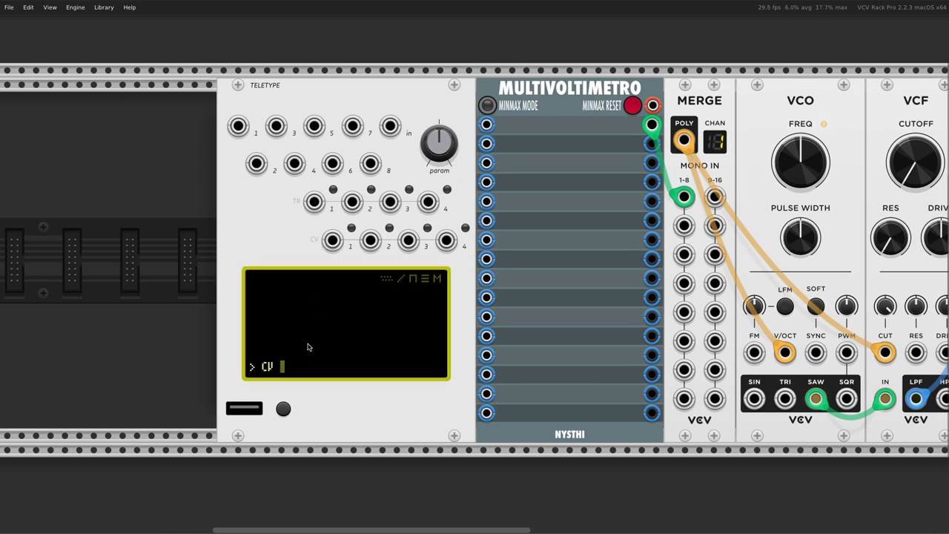
Step: Complete the live command as "CV 1 5", patch Teletype's CV output 1 to Multivoltimetro's first input, and run the command
text(1 5)
drag(333, 240, 486, 124)
click(346, 367)
key(Return)
Step: Recall the CV 1 command and run it with the raw value 10, followed by 100
key(Up)
key(BackSpace)
text(9)
key(BackSpace)
text(10)
key(Return)
key(Up)
key(BackSpace)
text(00)
key(Return)
Step: Extend the CV 1 value by one zero each time, running "CV 1 1000" and "CV 1 10000"
key(Up)
text(0)
key(Return)
key(Up)
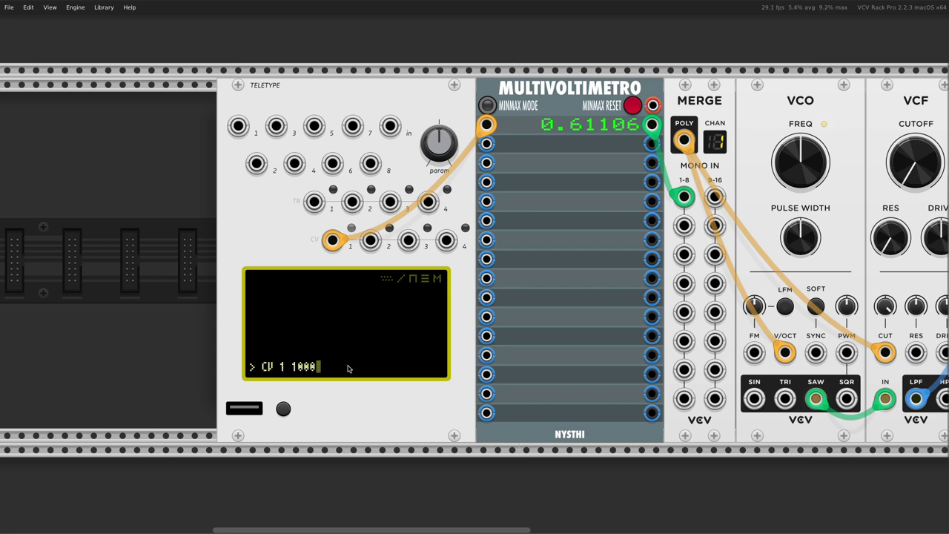
text(0)
key(Return)
Step: Edit the recalled command's value to 16383, run "CV 1 16383" and recall it again
key(Up)
key(Left)
key(Left)
key(Left)
key(Left)
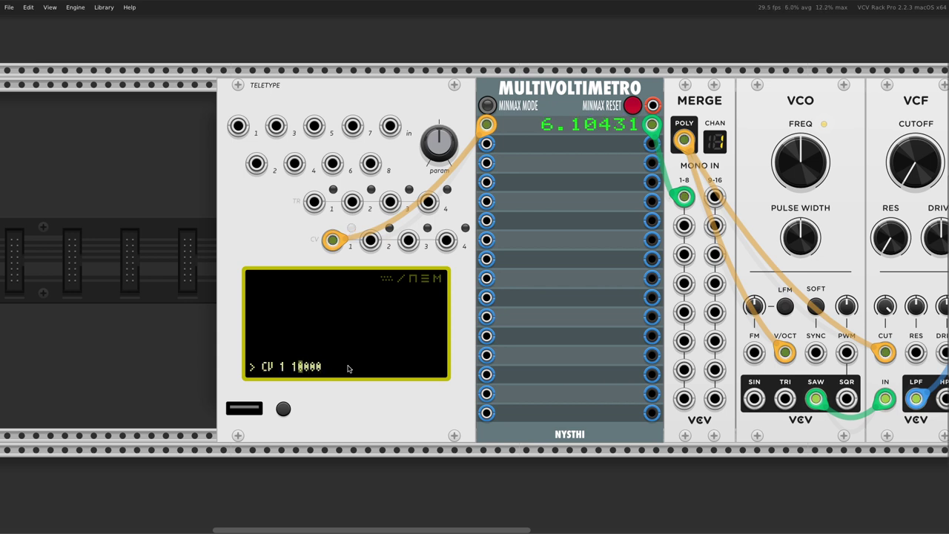
key(Delete)
text(6)
key(Delete)
text(3)
key(Right)
key(Right)
key(BackSpace)
text(3)
key(Return)
key(Up)
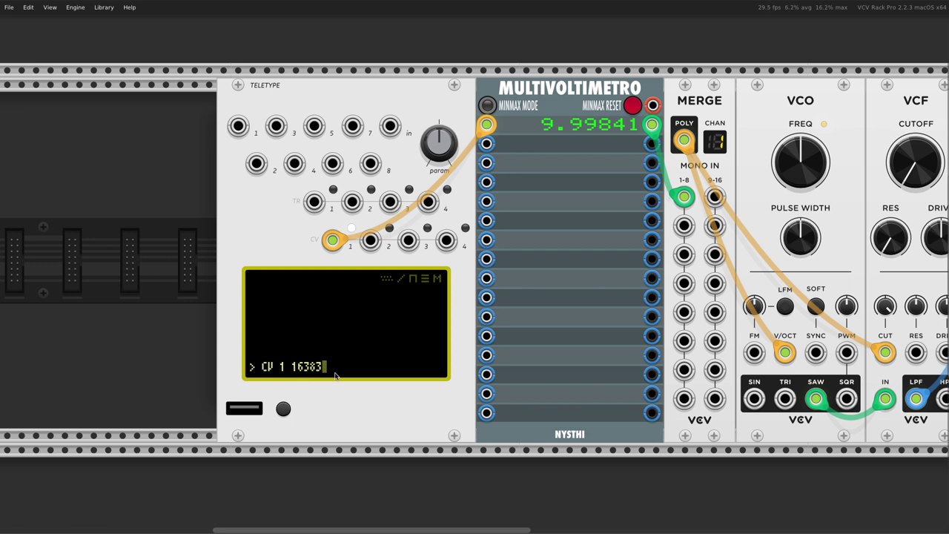
Step: Turn Teletype's param knob up to 16183, return it to its centre and refocus the live command line
click(444, 139)
mouse_move(429, 146)
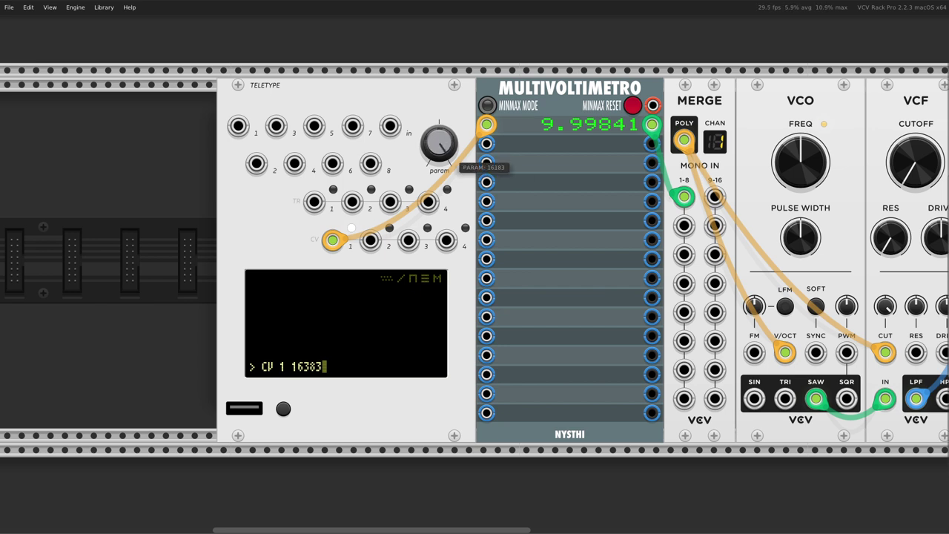
click(353, 369)
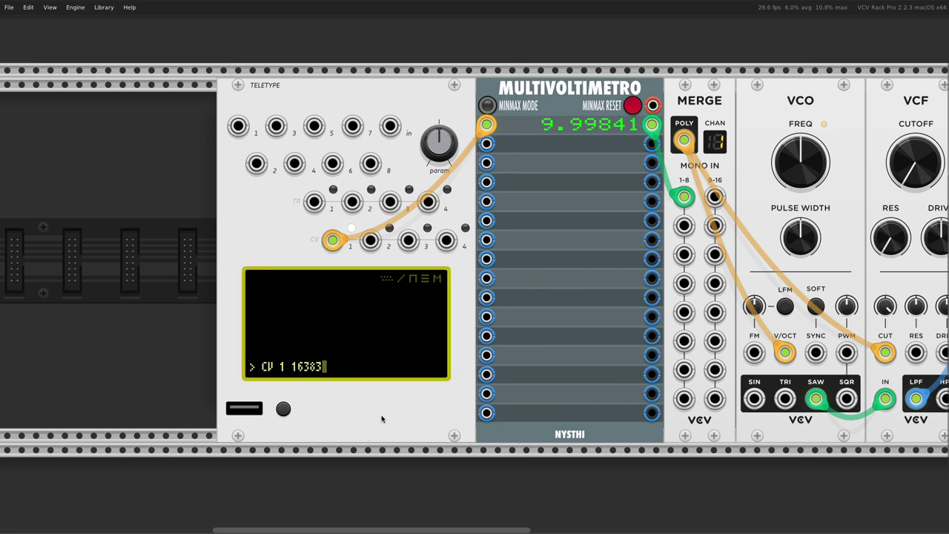
Step: Replace the recalled command's value with 8000 and run "CV 1 8000"
key(BackSpace)
key(BackSpace)
key(BackSpace)
key(BackSpace)
key(BackSpace)
text(8000)
key(Return)
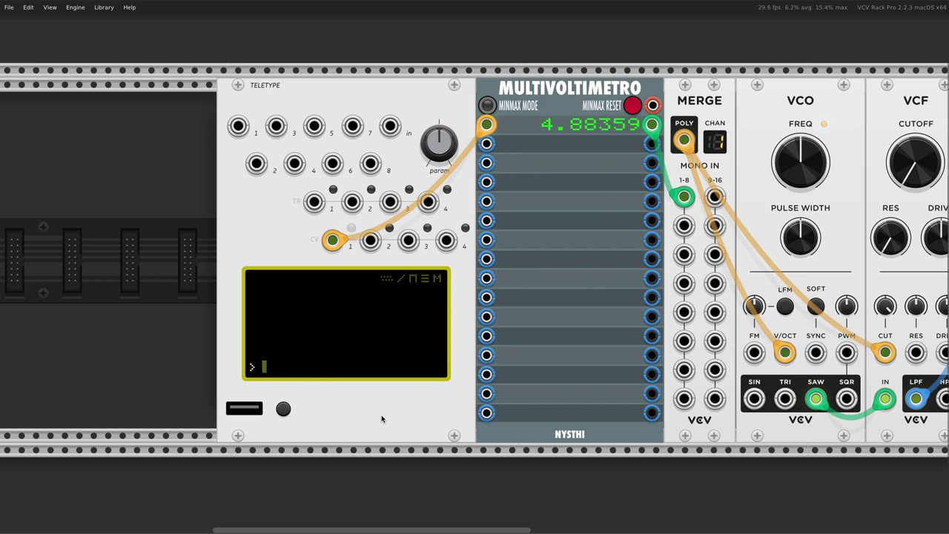
Step: Replace the raw value with the V operator and run "CV 1 V 5"
key(Up)
key(BackSpace)
key(BackSpace)
key(BackSpace)
key(BackSpace)
text(V 5)
key(Return)
Step: Run the voltage command for CV 1 with V 7, followed by V 2
key(Up)
key(BackSpace)
text(7)
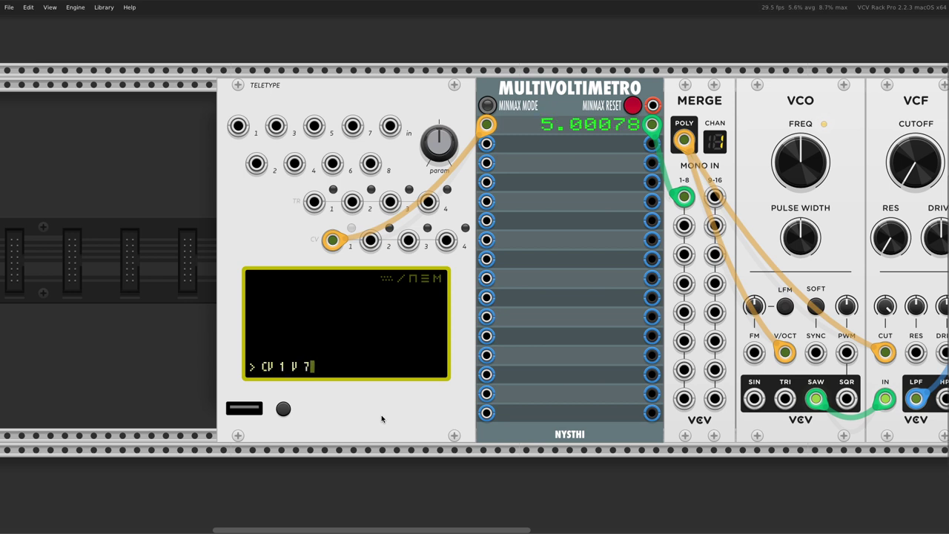
key(Return)
key(Up)
key(BackSpace)
text(2)
key(Return)
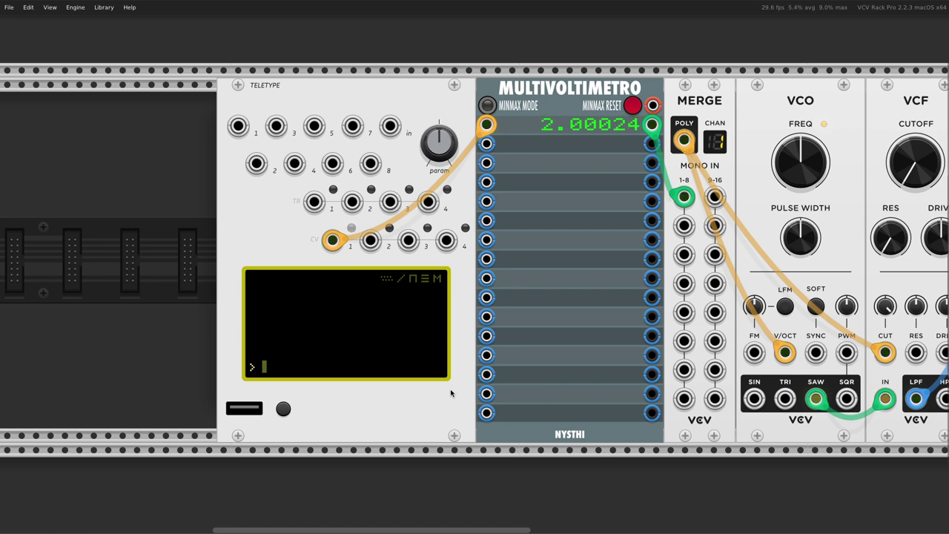
Step: Raise the VCF's cutoff frequency and the Audio module's output level
scroll(452, 389, right, 10)
drag(540, 183, 540, 168)
drag(887, 320, 885, 304)
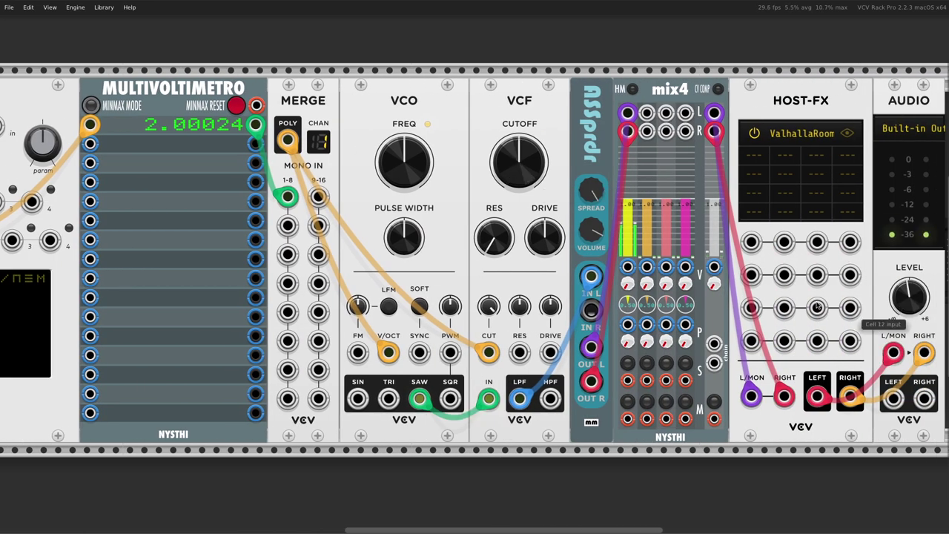
Step: Recall the CV 1 voltage command on Teletype and run it with V 1, followed by V 0
scroll(885, 304, left, 10)
click(336, 363)
key(Up)
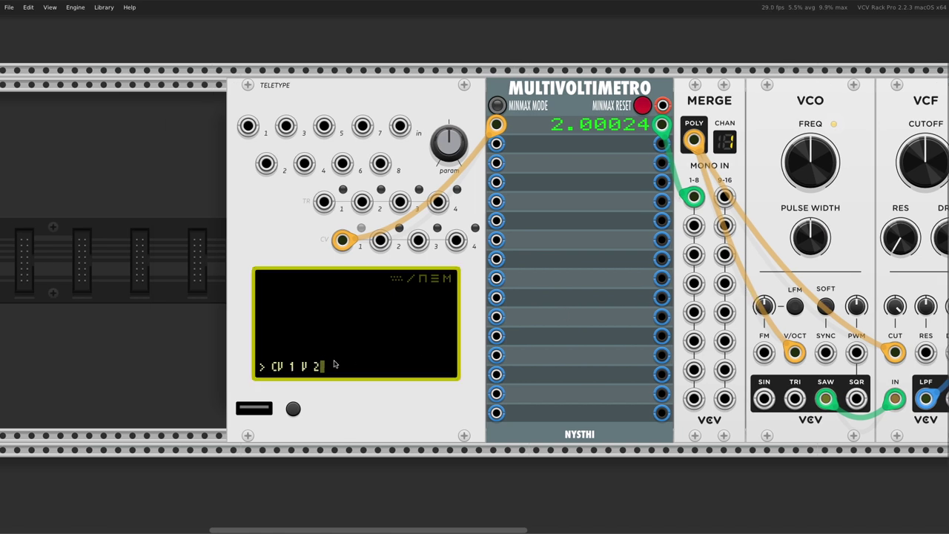
key(BackSpace)
text(1)
key(Return)
key(Up)
key(BackSpace)
text(0)
key(Return)
Step: Step the CV 1 voltage through whole octaves by running V 1, V 2 and V 1 in succession
key(Up)
key(BackSpace)
text(1)
key(Return)
key(Up)
key(BackSpace)
text(2)
key(Return)
key(Up)
key(BackSpace)
text(1)
key(Return)
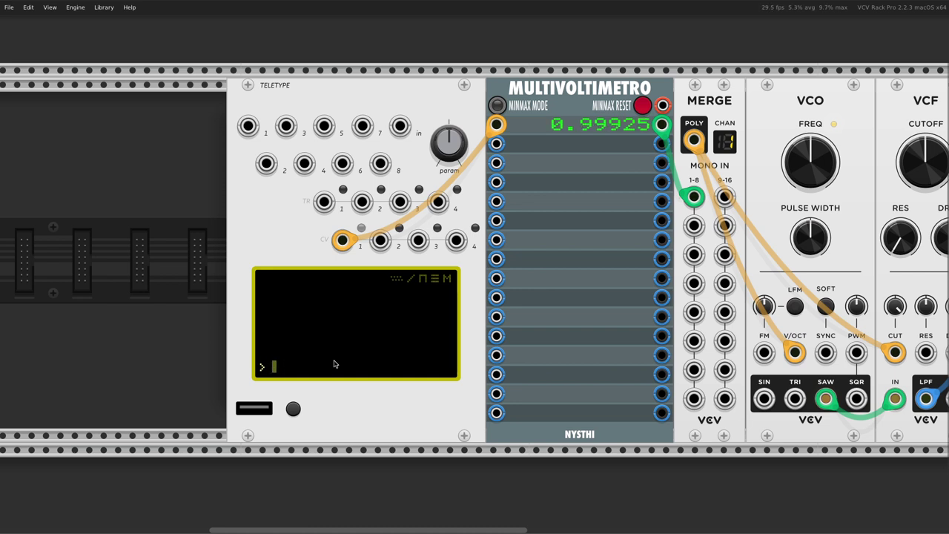
Step: Set the VCF's cutoff to about 176 Hz and try to run "CV 1 V 1.5" on Teletype
key(Up)
text(.)
drag(925, 159, 925, 175)
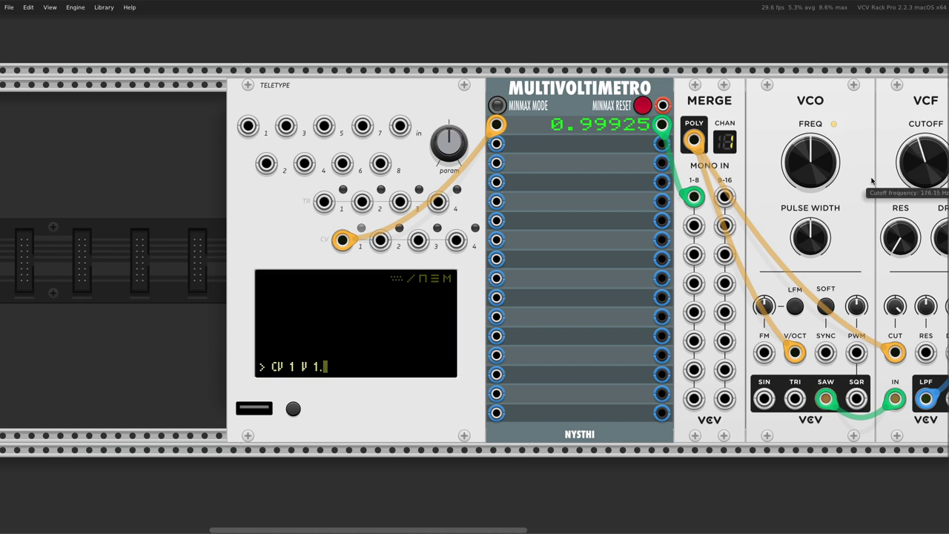
click(362, 373)
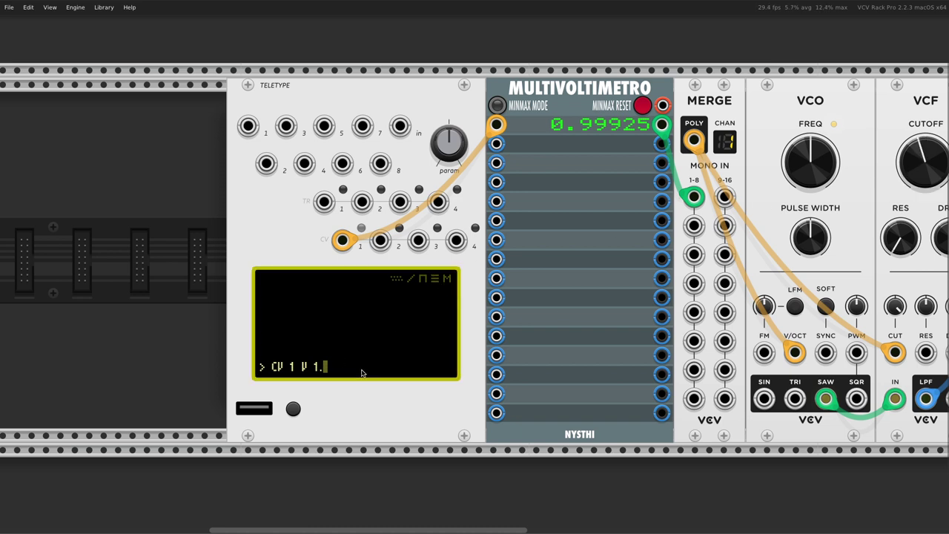
text(5)
key(Return)
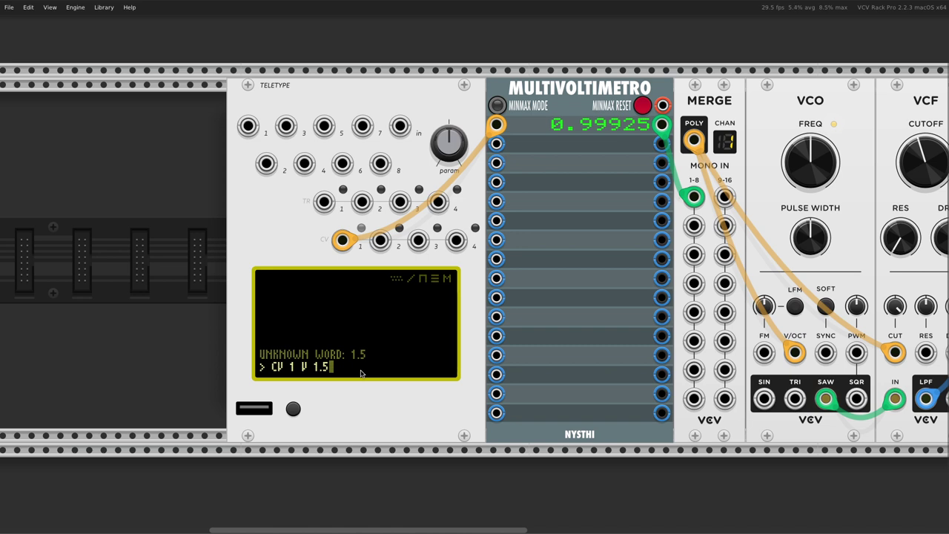
Step: Replace the decimal voltage with the VV operator and run "CV 1 VV 150"
key(BackSpace)
key(BackSpace)
key(BackSpace)
key(BackSpace)
text(V)
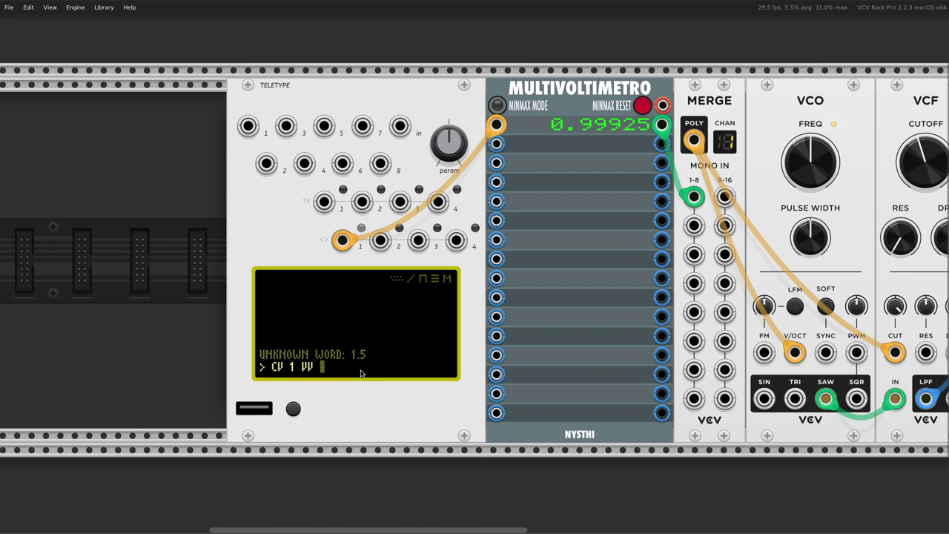
key(BackSpace)
key(BackSpace)
text(2)
key(BackSpace)
key(BackSpace)
text(V)
text(15)
key(Return)
key(Up)
text(0)
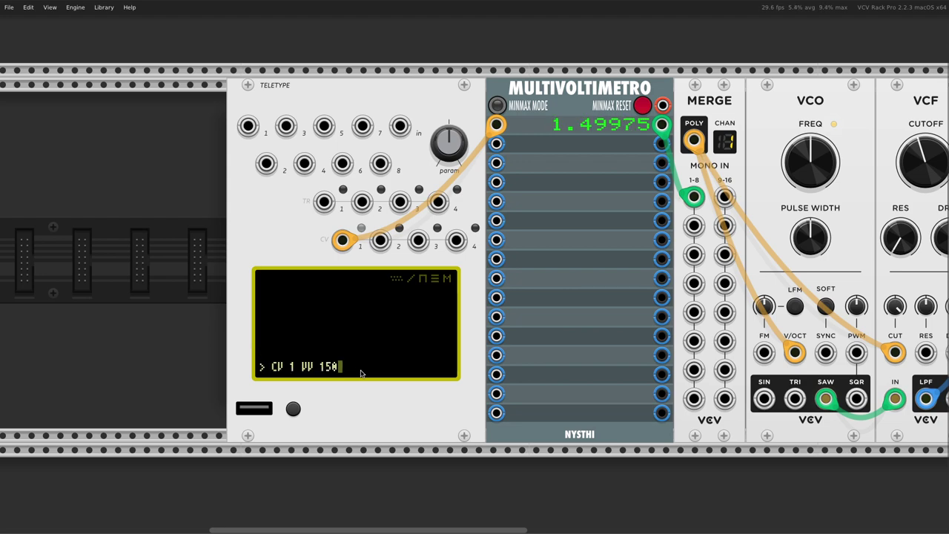
Step: Change the leading digit of the VV value to 2 and run "CV 1 VV 250"
key(Left)
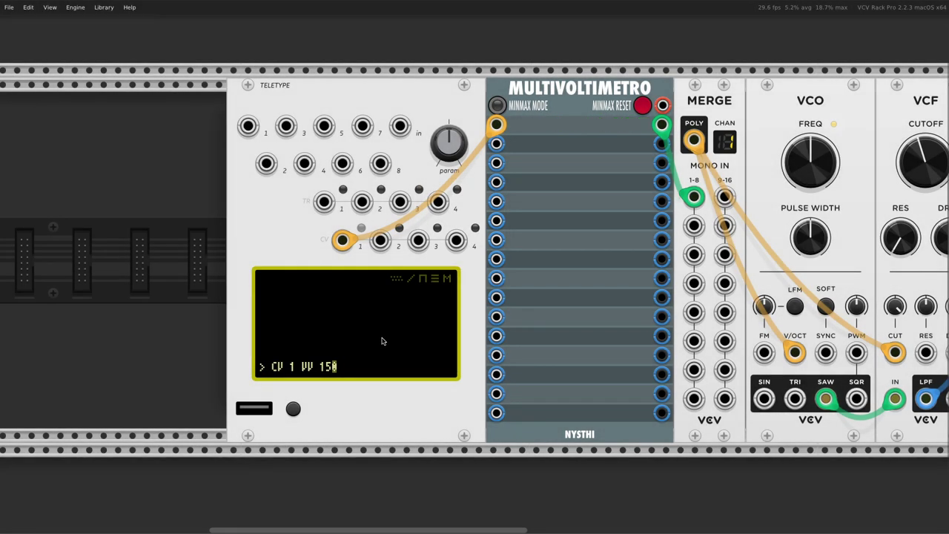
key(BackSpace)
text(2)
key(Return)
Step: Run the VV command for CV 1 with 150, followed by 50
key(Up)
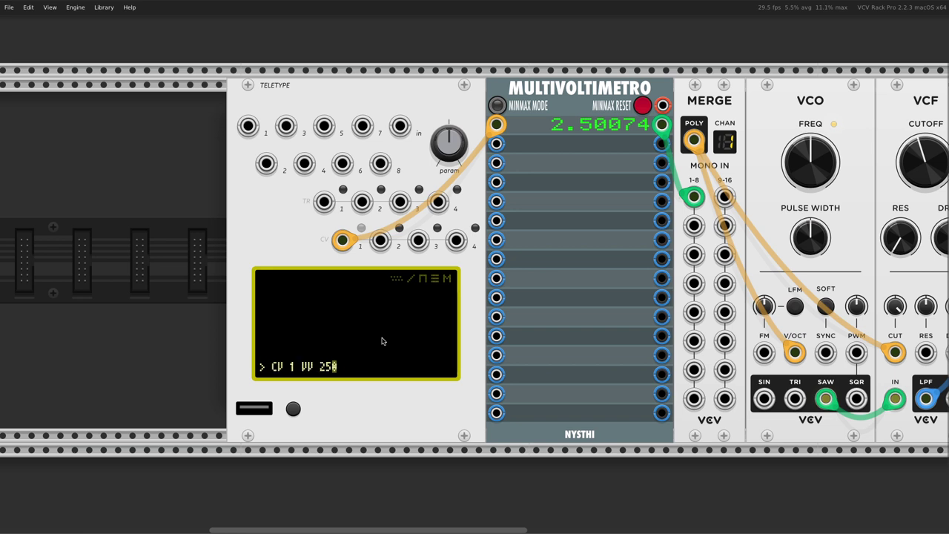
key(BackSpace)
text(1)
key(Return)
key(Up)
key(Left)
key(Left)
key(BackSpace)
key(Return)
Step: Erase the VV expression from the recalled command and run "CV 1 V 0"
key(Up)
key(BackSpace)
key(BackSpace)
key(BackSpace)
key(BackSpace)
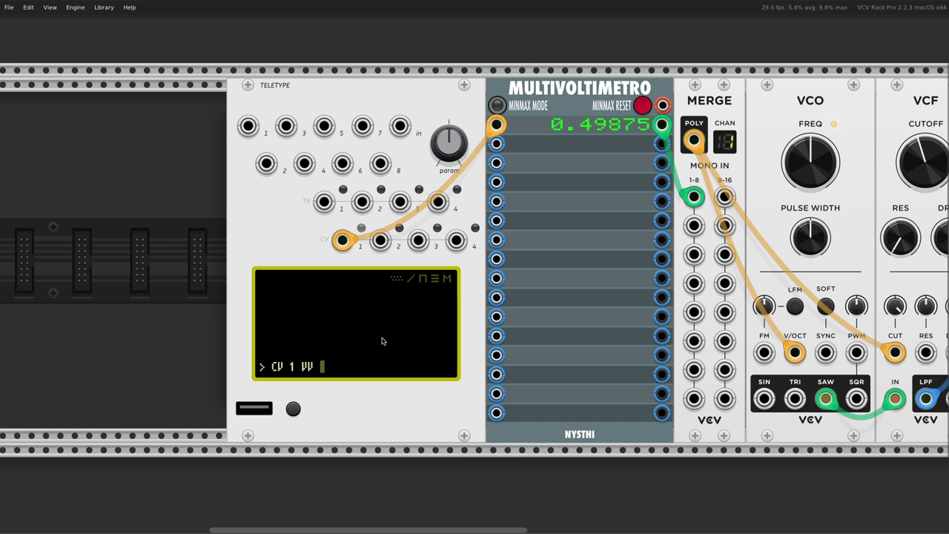
text(0)
key(Return)
Step: Recall the CV 1 command, replace its V operator with the note operator N, and run it
key(Up)
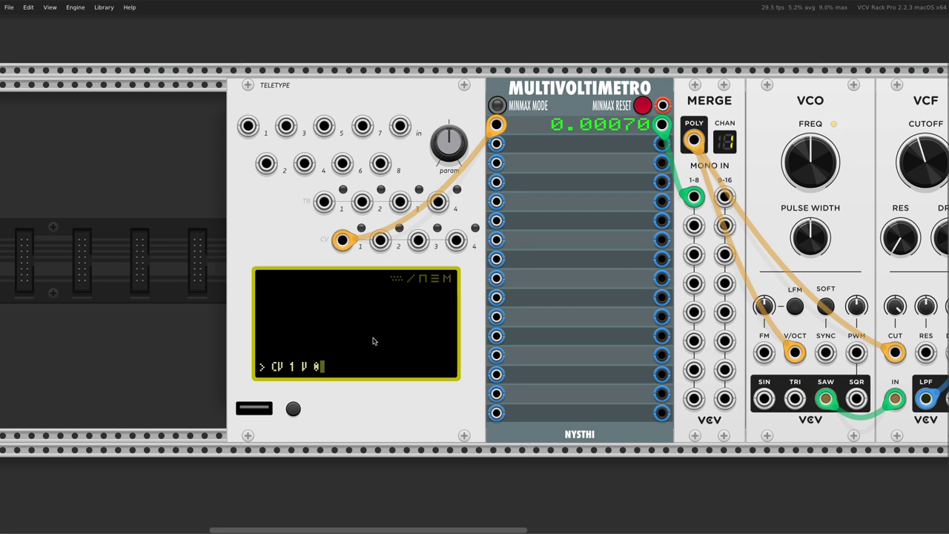
key(Left)
key(BackSpace)
text(N)
key(Right)
key(Right)
key(Left)
key(Left)
key(Right)
key(Right)
key(Right)
key(Return)
Step: Run the note command for CV 1 with N 2, followed by N 4
key(Up)
key(BackSpace)
text(2)
key(Return)
key(Up)
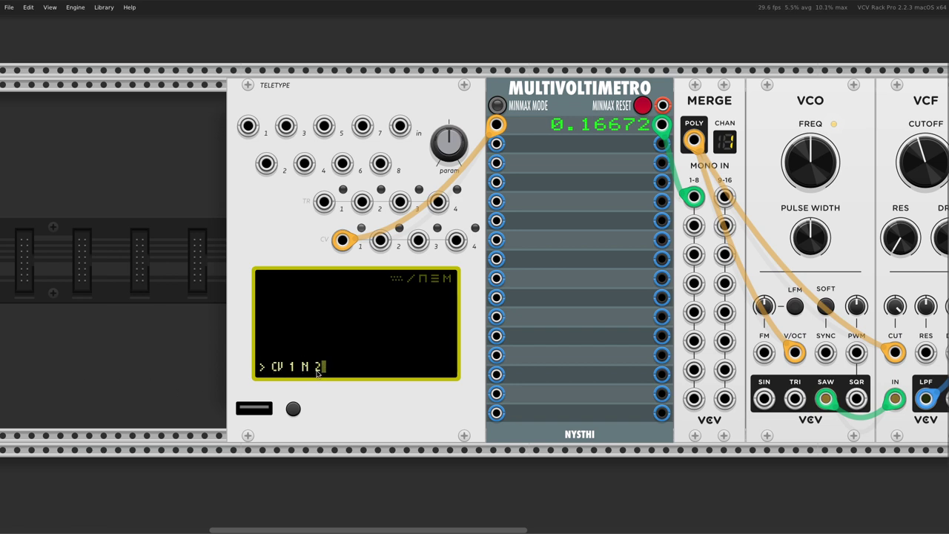
key(BackSpace)
text(4)
key(Return)
Step: Run the note command for CV 1 with N 5, followed by N 7, and recall the last command
key(Up)
key(BackSpace)
text(5)
key(Return)
key(Up)
click(371, 366)
key(BackSpace)
text(7)
key(Return)
key(Up)
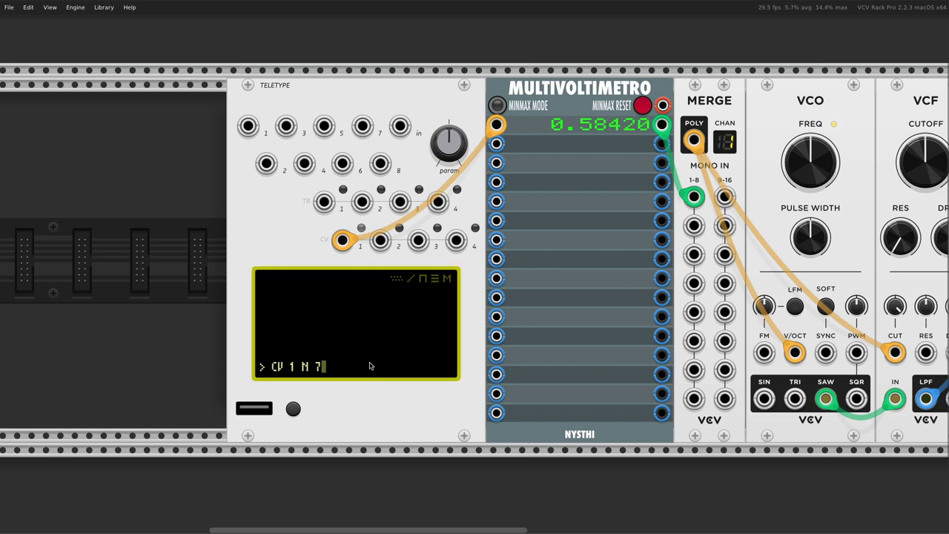
Step: Run the note command for CV 1 with N 9, followed by N 1
key(BackSpace)
text(9)
key(Return)
key(Up)
key(BackSpace)
text(1)
key(Return)
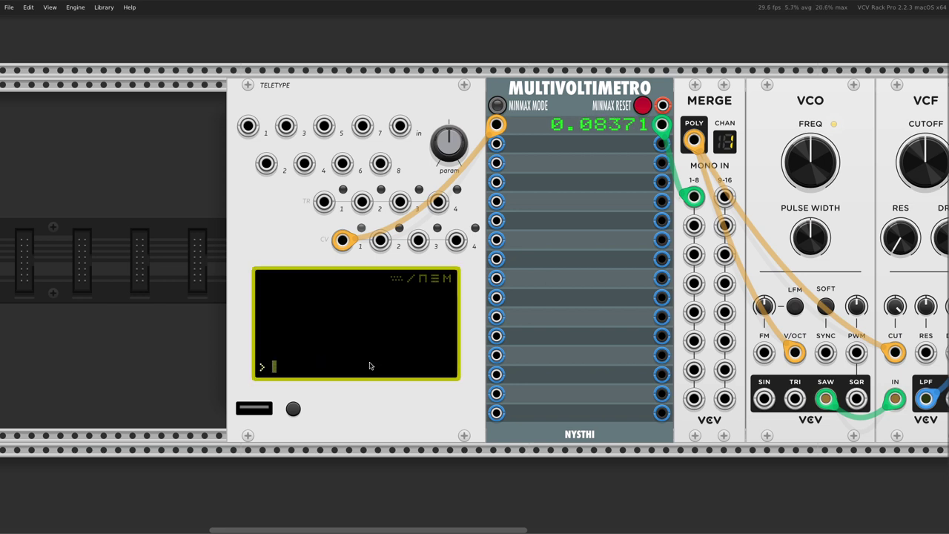
Step: Run the note command for CV 1 with N 11, followed by N 12
key(Up)
text(1)
key(Return)
key(Up)
key(BackSpace)
text(2)
key(Return)
Step: Recall the CV 1 command, insert the RAND operator before 12, and run "CV 1 N RAND 12"
key(Up)
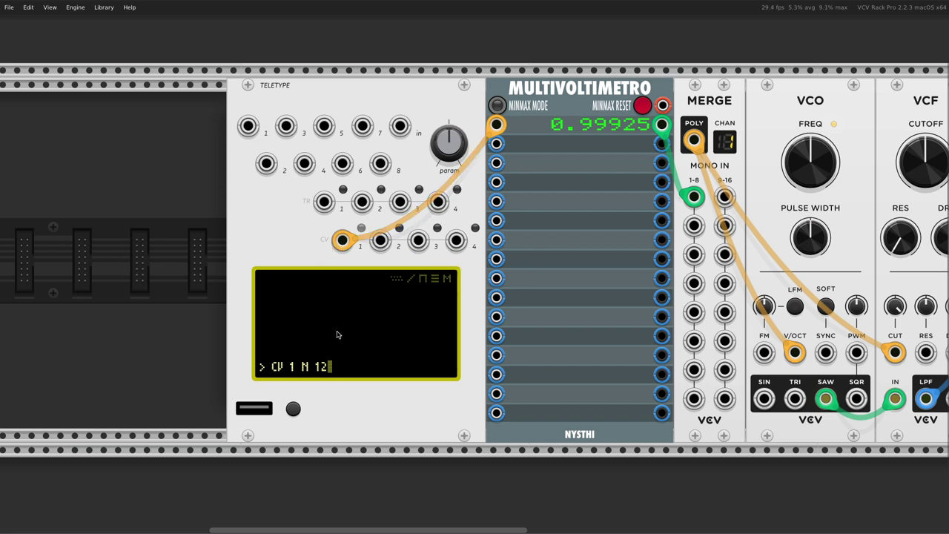
key(Left)
key(Left)
text(RAND)
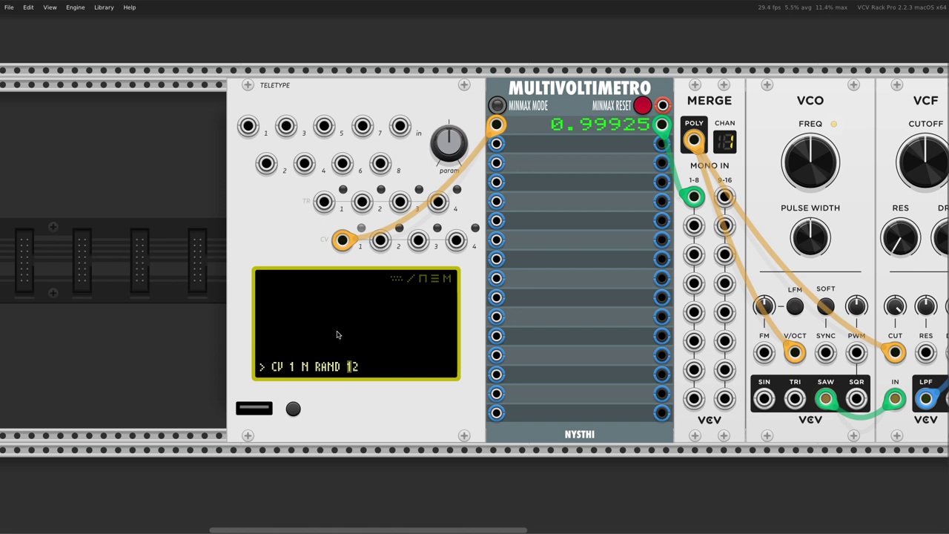
key(Return)
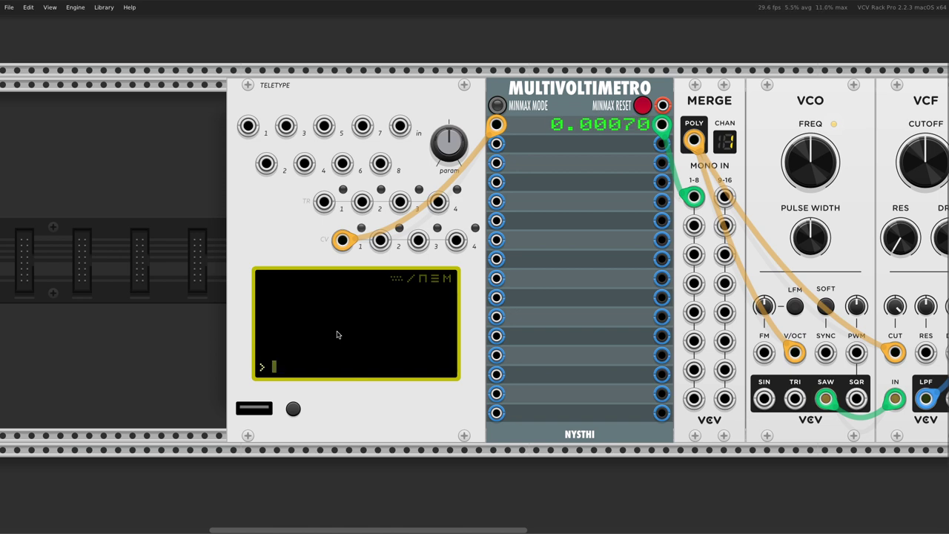
Step: Rerun "CV 1 N RAND 12" six times for more random notes, and recall it once more
key(Up)
key(Return)
key(Up)
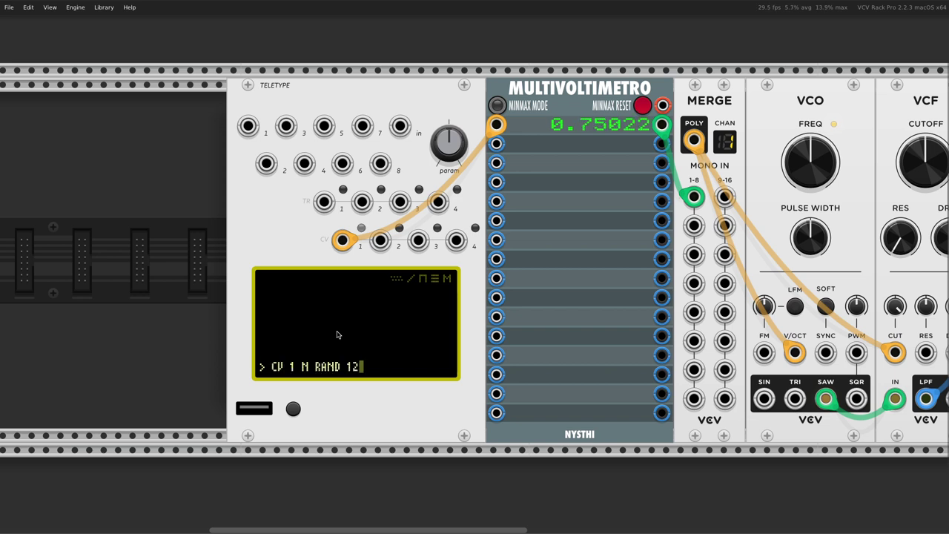
key(Return)
key(Up)
key(Return)
key(Up)
key(Return)
key(Up)
key(Return)
key(Up)
key(Return)
key(Up)
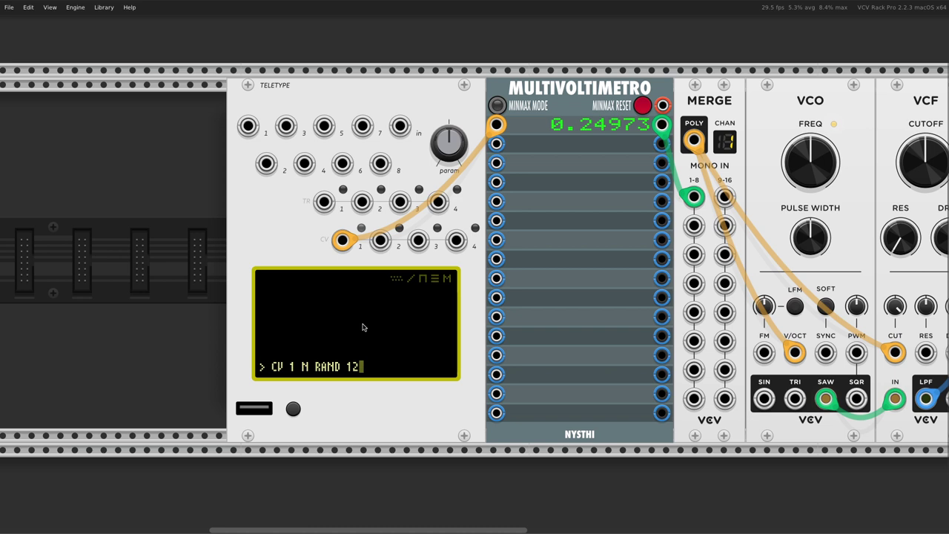
Step: Switch Teletype between live, script edit and tracker modes, and look up the mode shortcuts for the module
key(grave)
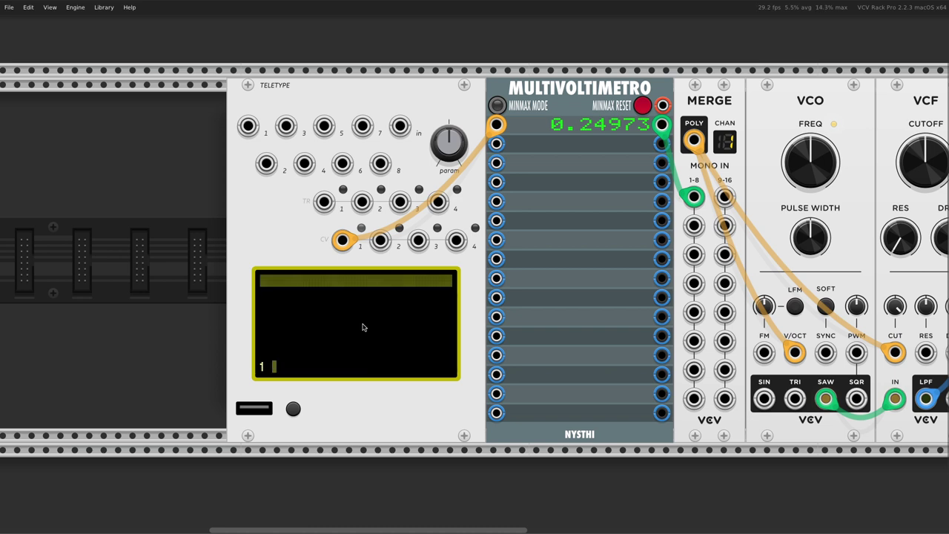
key(grave)
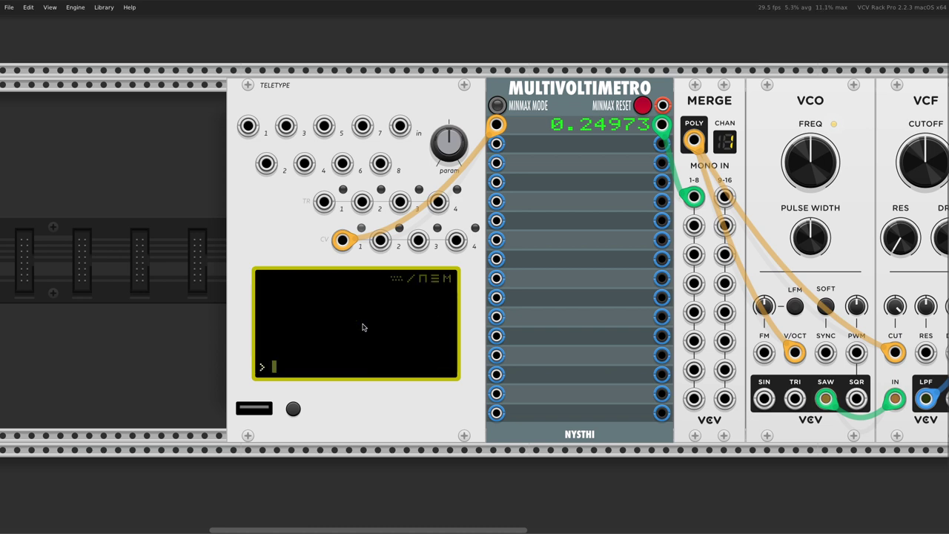
key(Tab)
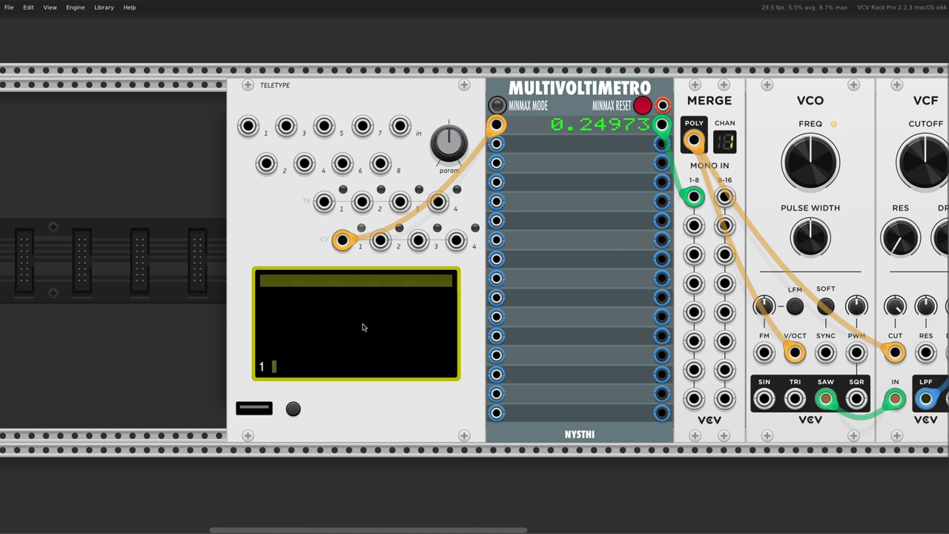
key(Tab)
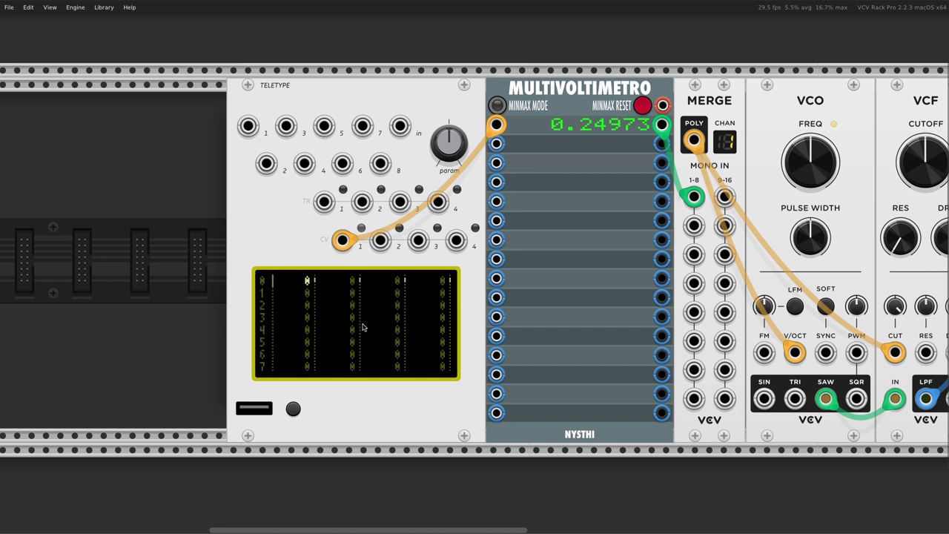
right_click(377, 316)
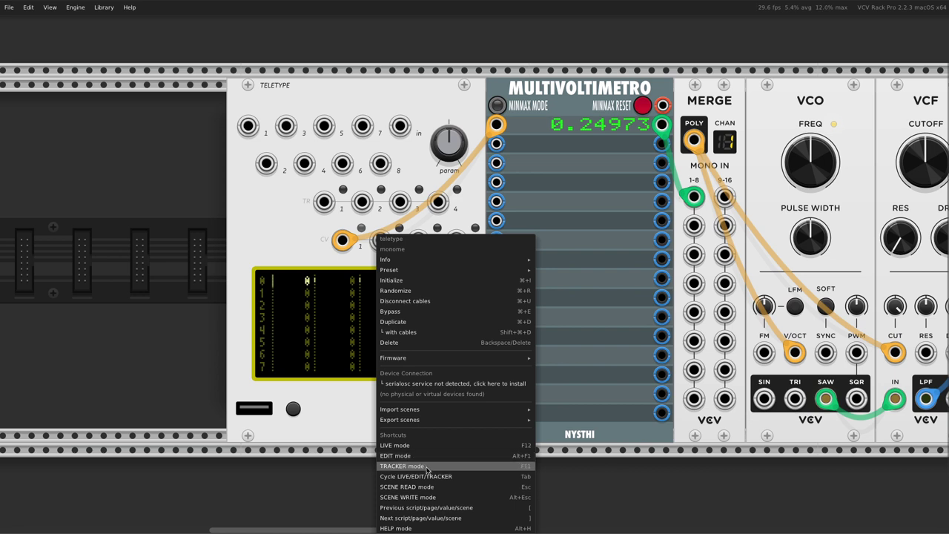
click(334, 367)
Step: Cycle Teletype through its live, edit and tracker modes, ending in edit mode on script 1
key(Tab)
key(Tab)
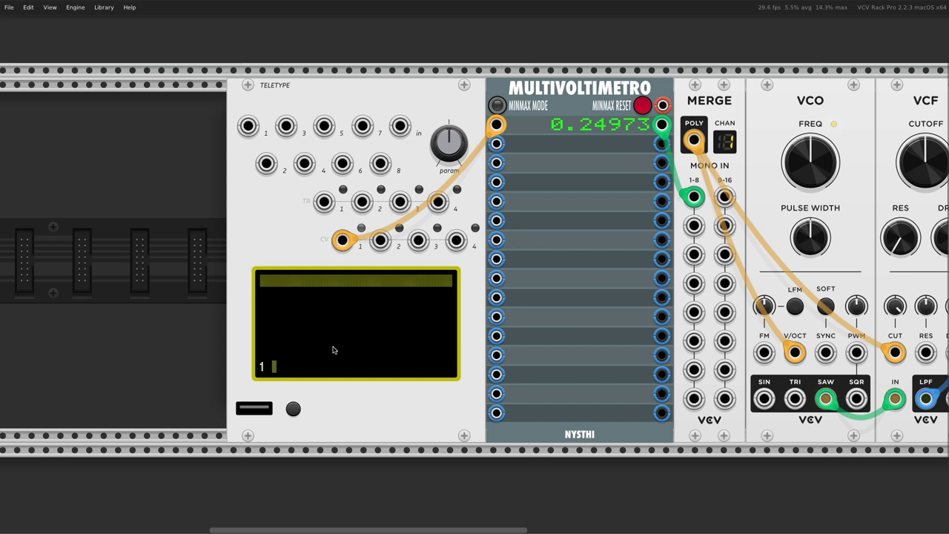
key(Tab)
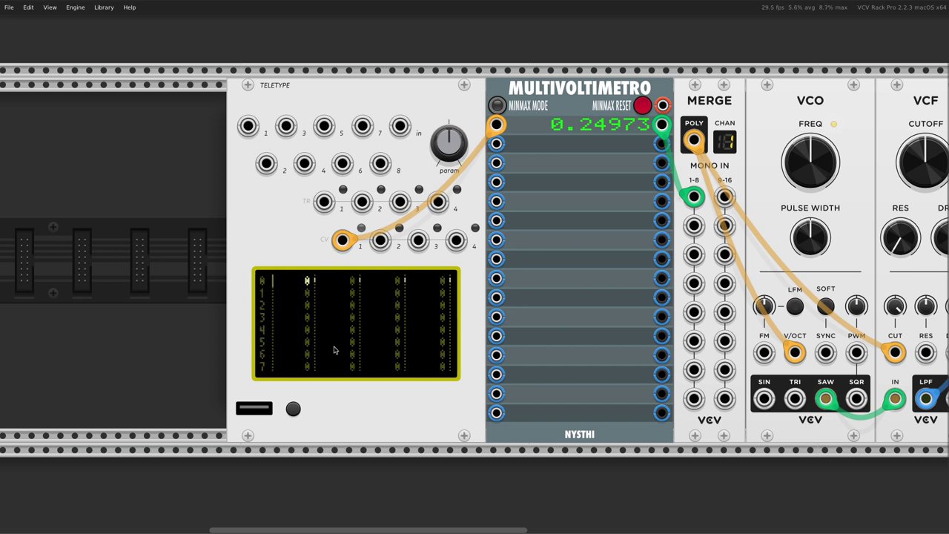
key(Tab)
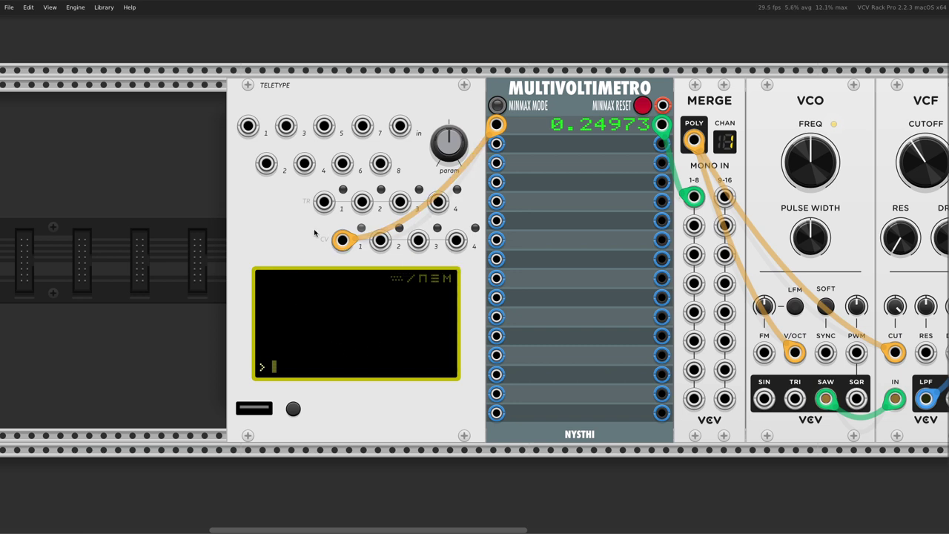
key(Tab)
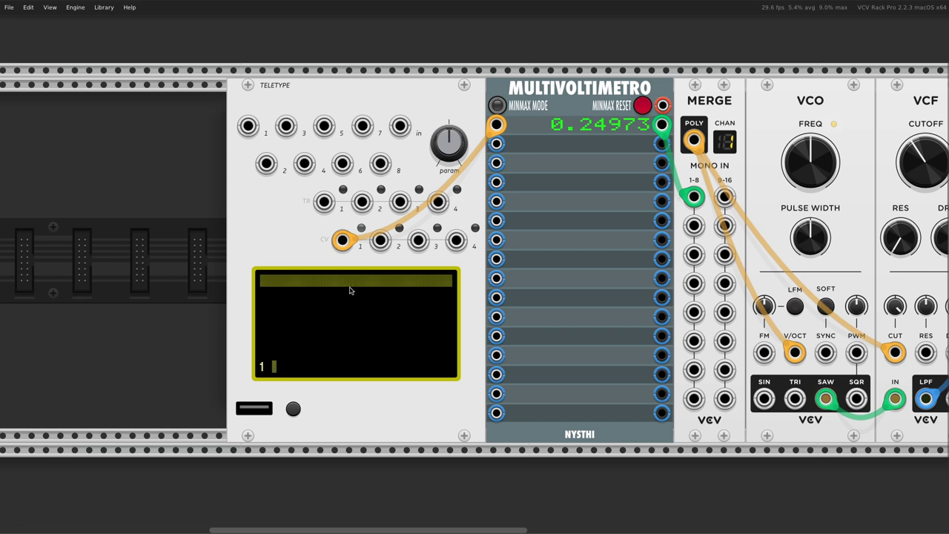
key(Escape)
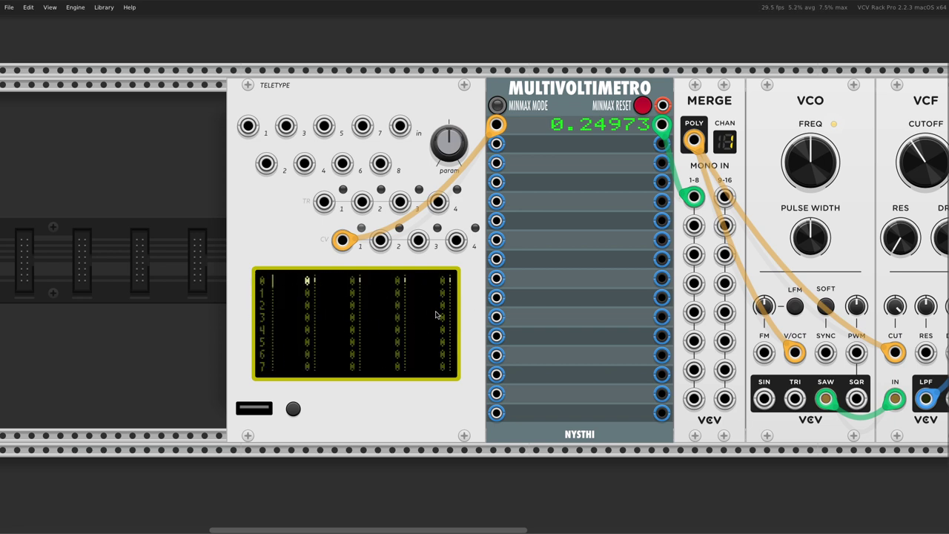
key(Tab)
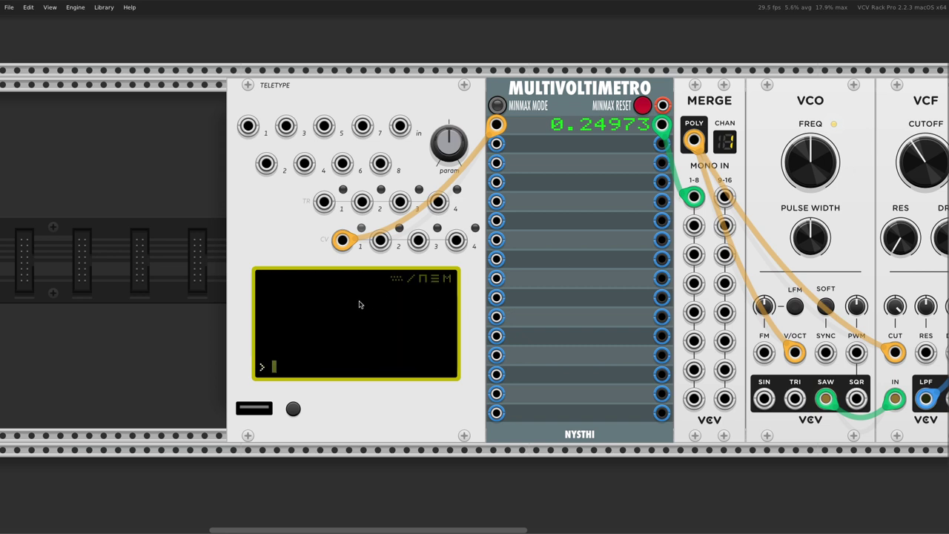
key(Tab)
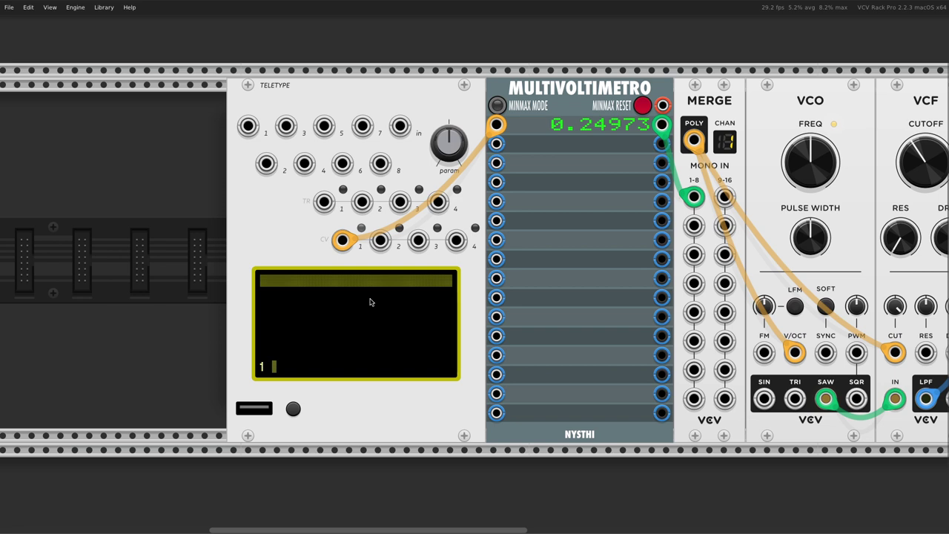
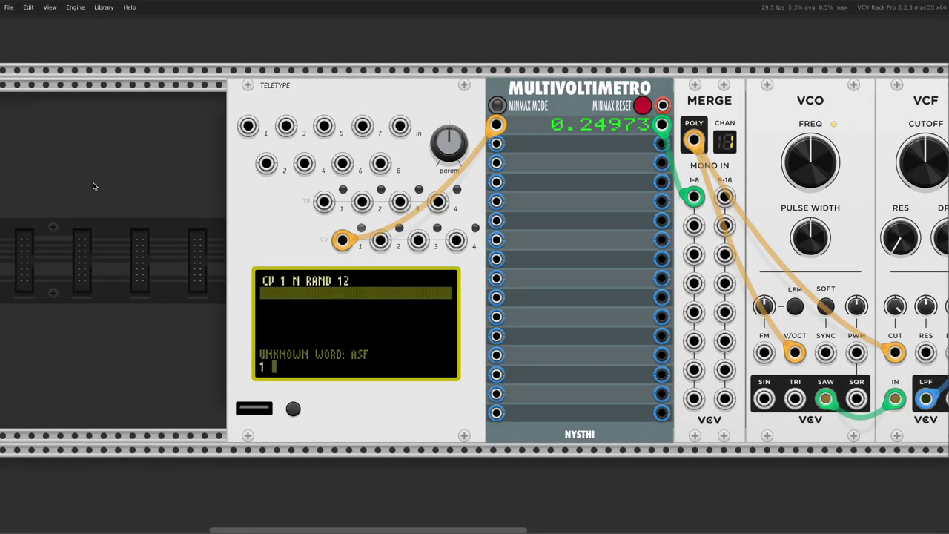
Step: Add the btn button module beside Teletype and patch its TRG output to Teletype's trigger input 1
right_click(93, 186)
text(butt)
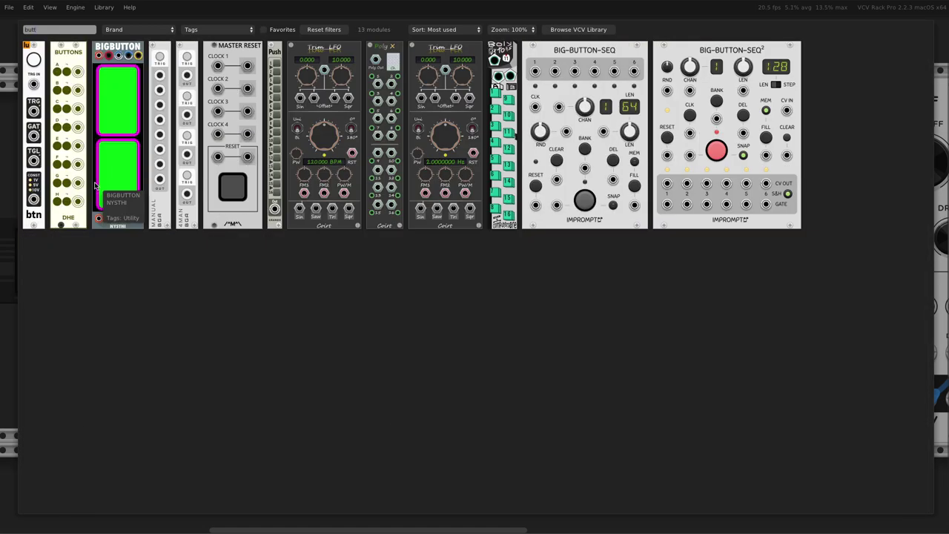
drag(30, 78, 204, 112)
drag(204, 213, 247, 126)
Step: Fire the btn module's button four times to trigger script 1
click(206, 113)
click(207, 113)
click(206, 114)
click(210, 116)
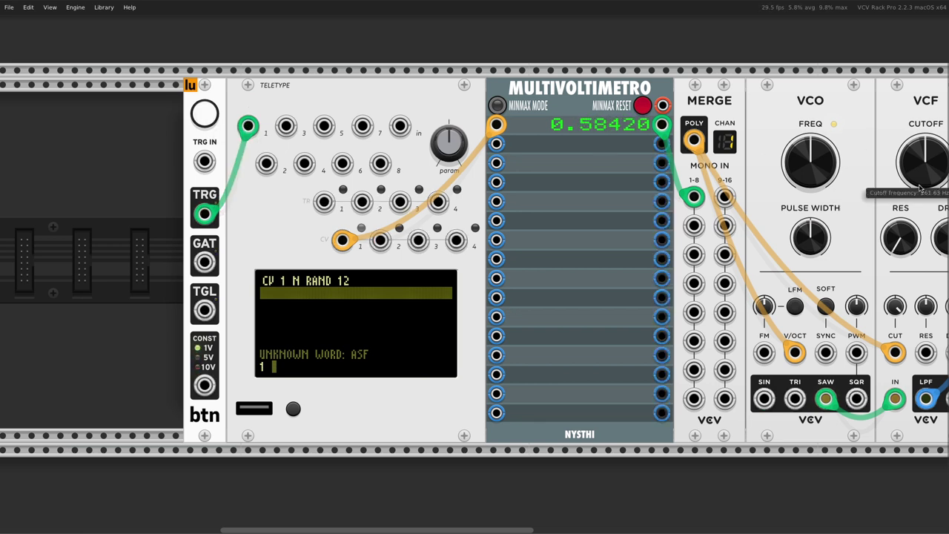
scroll(374, 185, right, 5)
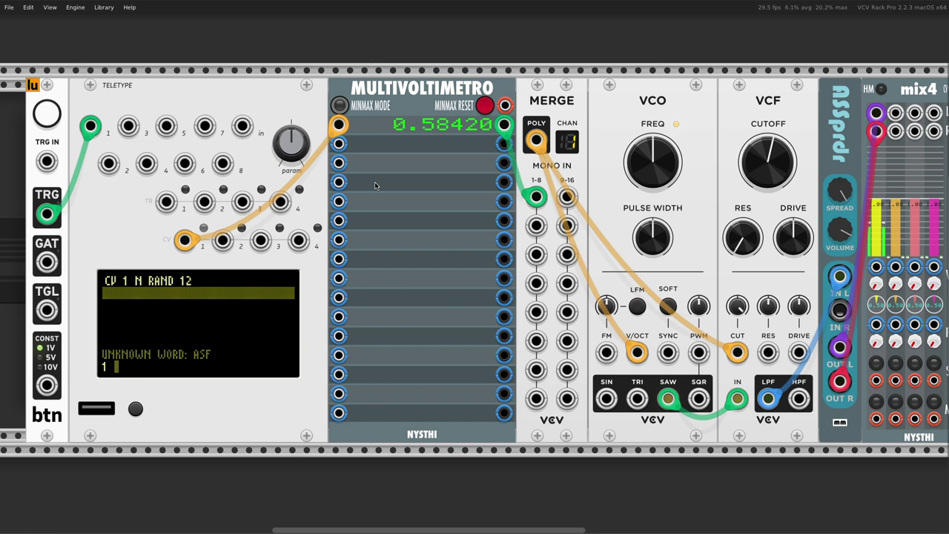
Step: Delete the btn module and add a VCV LFO to the rack beside Teletype
scroll(375, 182, left, 7)
key(Delete)
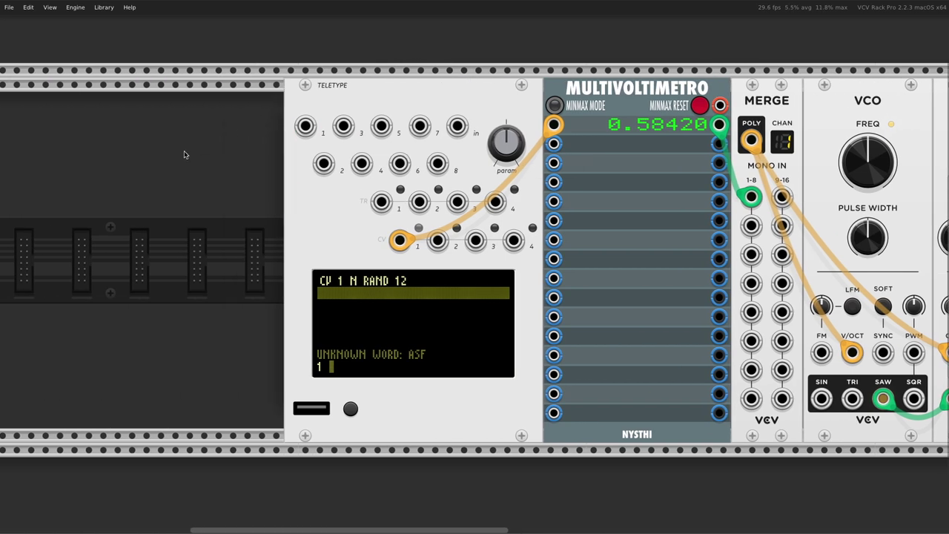
right_click(185, 146)
text(lfo vco)
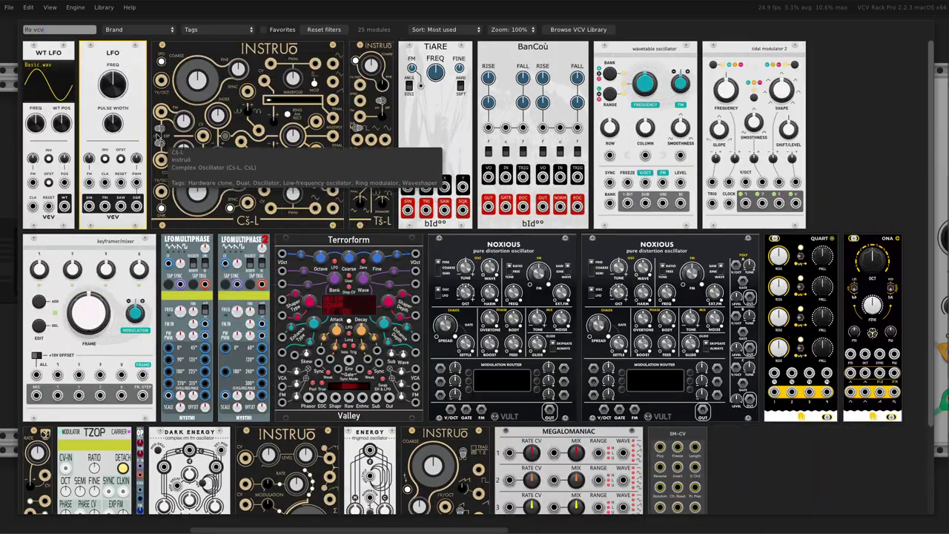
click(115, 80)
drag(129, 83, 158, 83)
Step: Patch the LFO's square output to Teletype's trigger input 1 and raise the LFO frequency to about 7 Hz
drag(265, 398, 304, 126)
drag(228, 132, 161, 149)
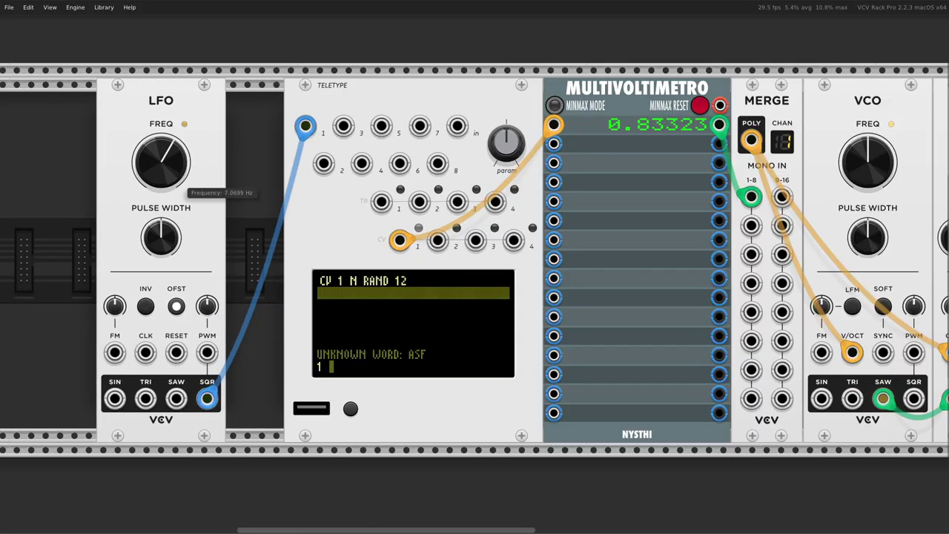
drag(171, 180, 171, 178)
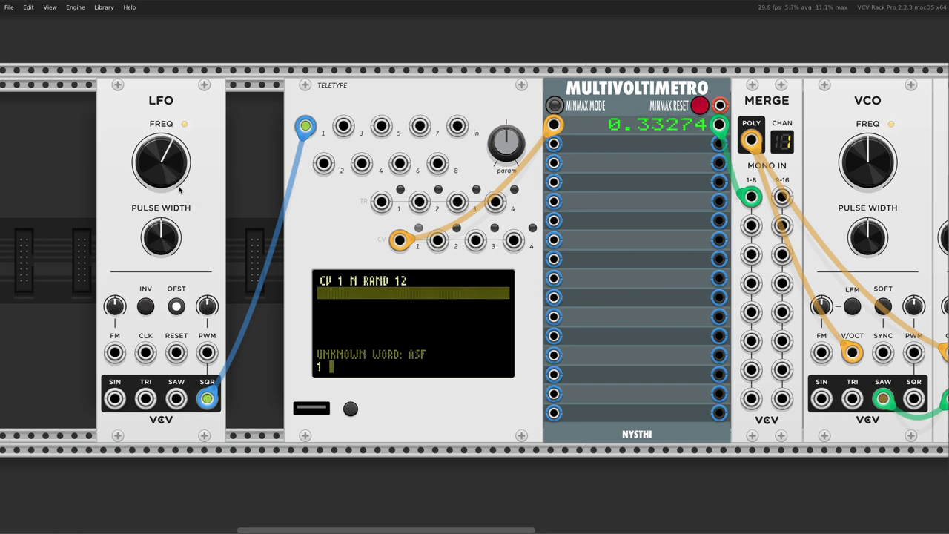
Step: Move the LFO module flush against the Teletype module
scroll(180, 185, right, 1)
drag(181, 184, 239, 184)
scroll(209, 155, right, 3)
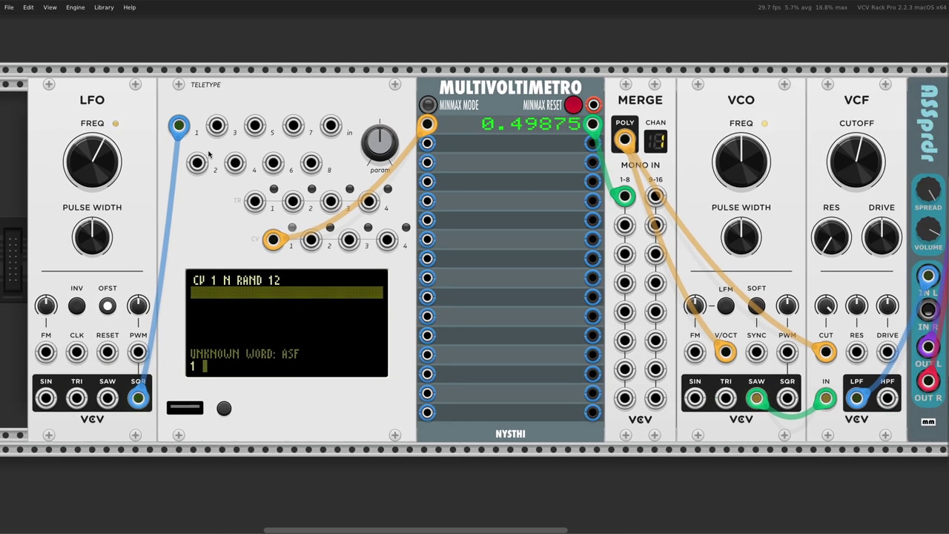
Step: Change the first line of script 1 to "CV 1 N.B RAND 12"
click(269, 314)
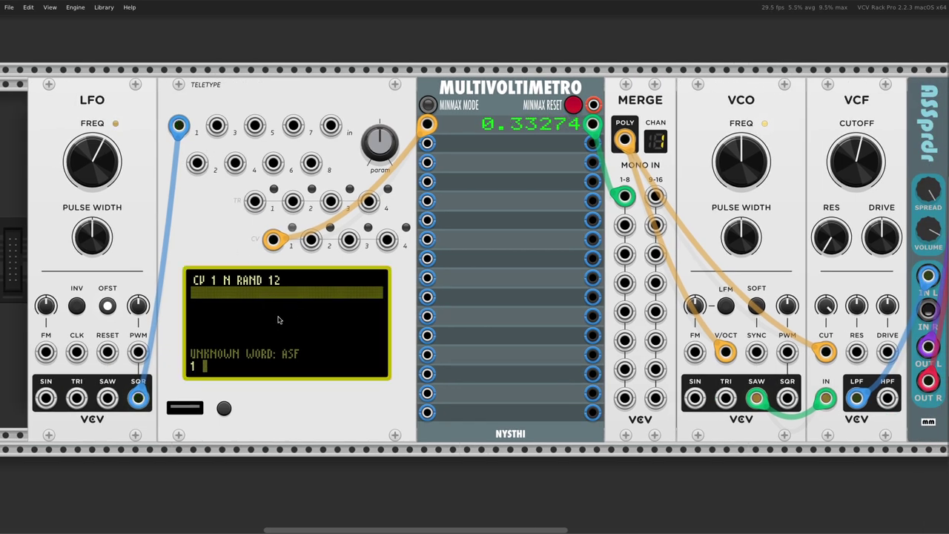
key(Up)
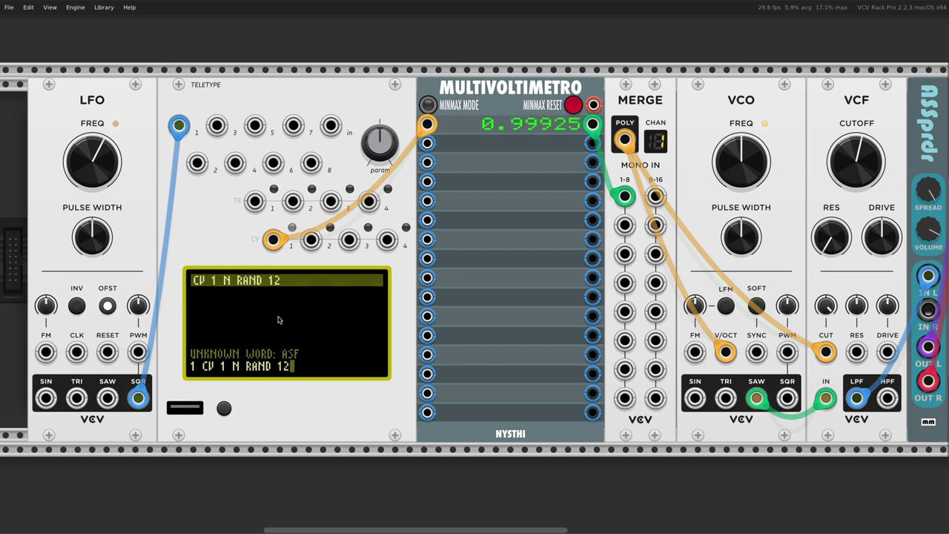
key(Left)
key(Left)
key(Left)
key(Left)
key(Left)
key(Left)
key(Left)
key(Left)
key(Left)
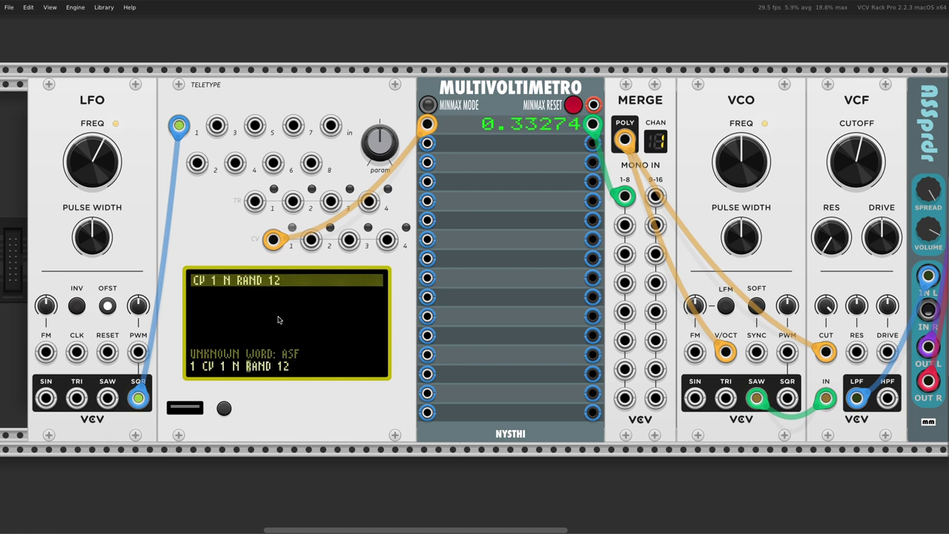
key(Right)
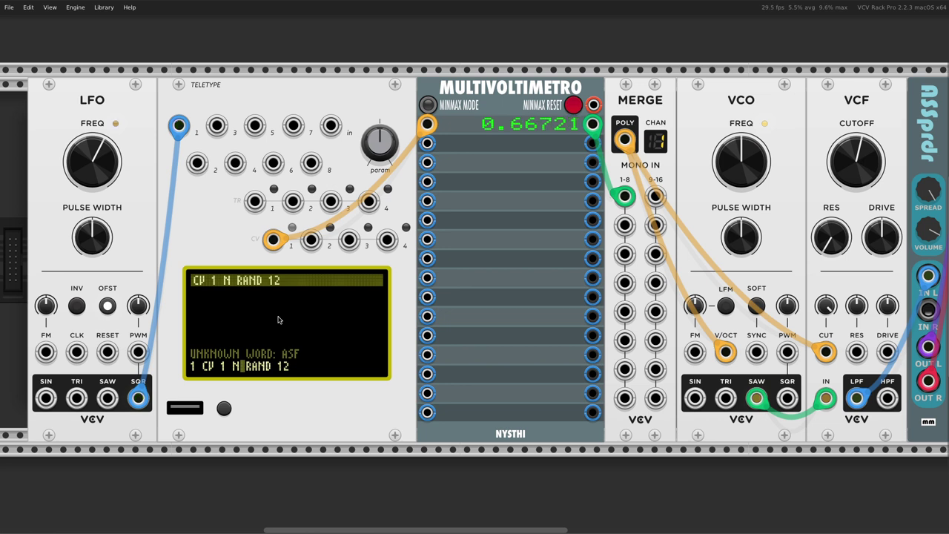
key(Left)
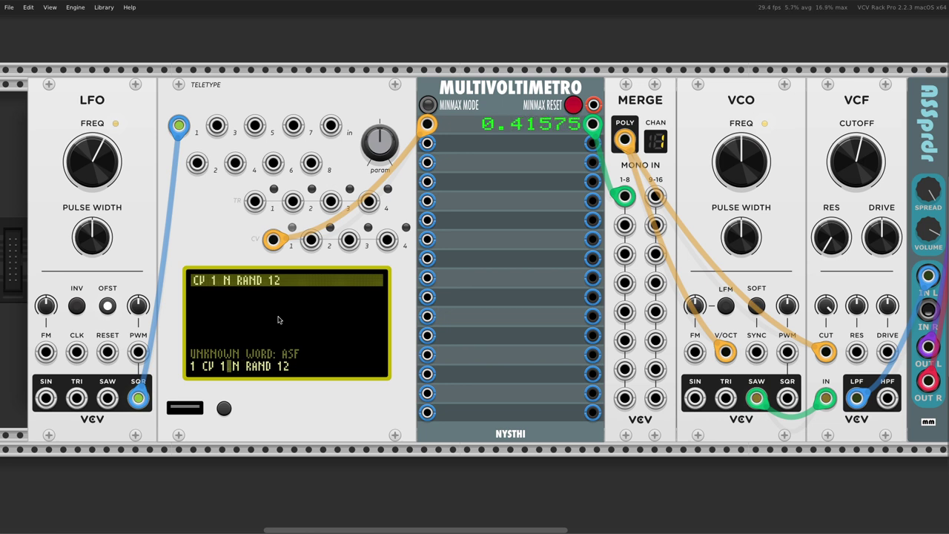
key(Right)
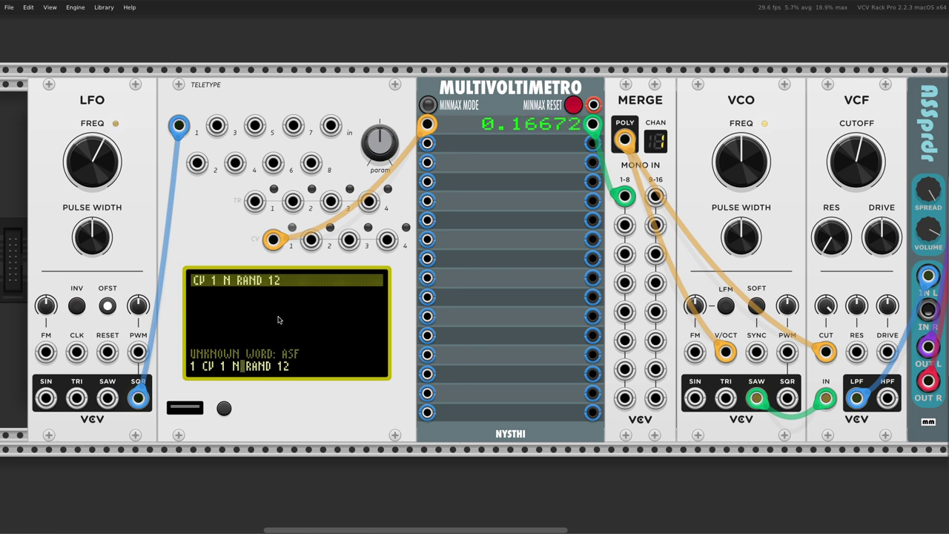
text(.B)
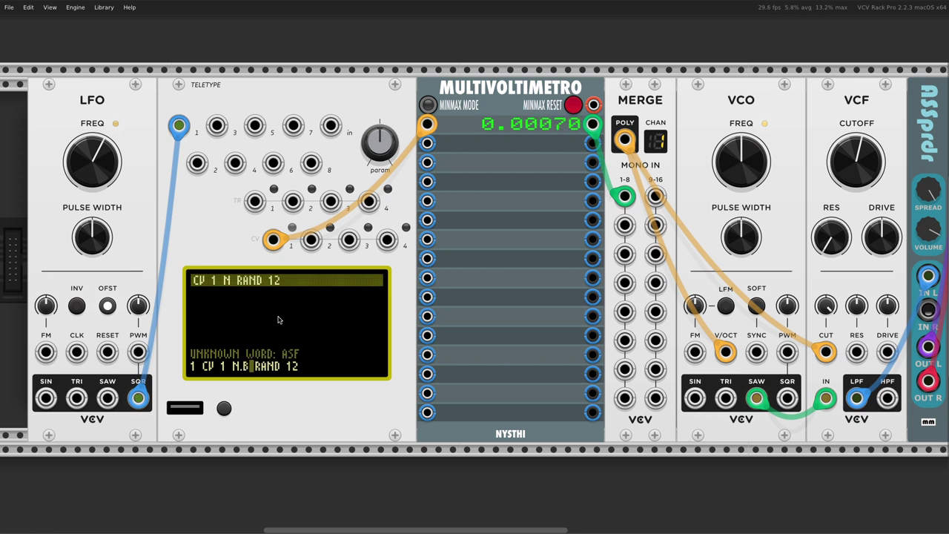
key(Return)
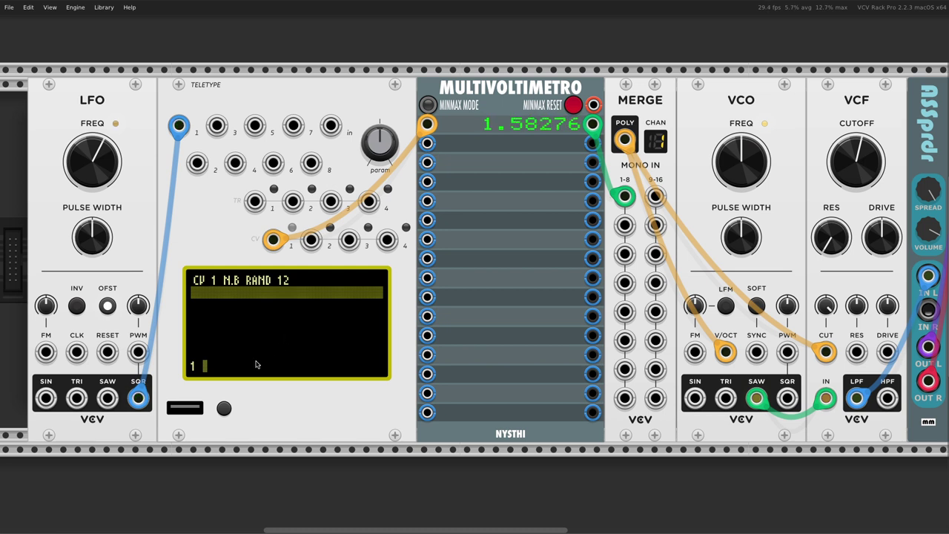
Step: Add "N.B 0 -1" as the second line of script 1
text(M.)
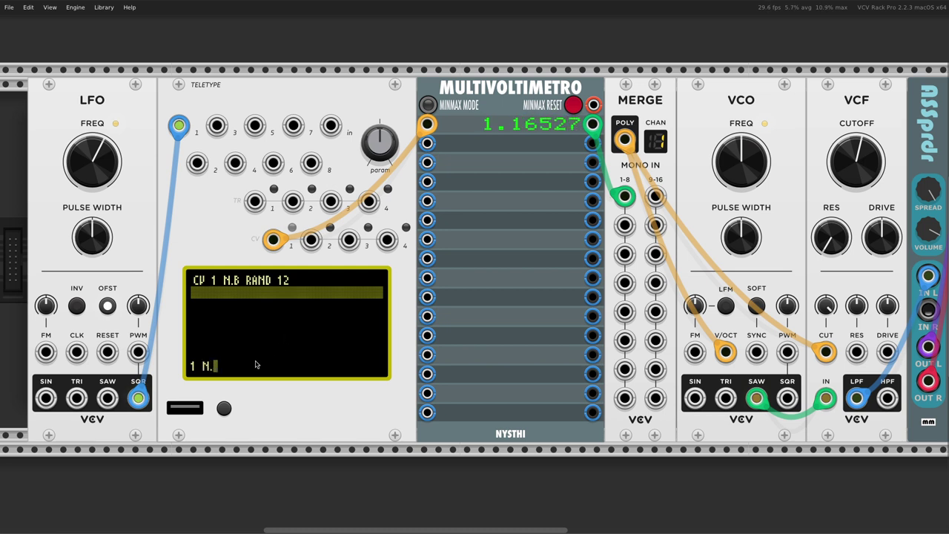
text(B 0)
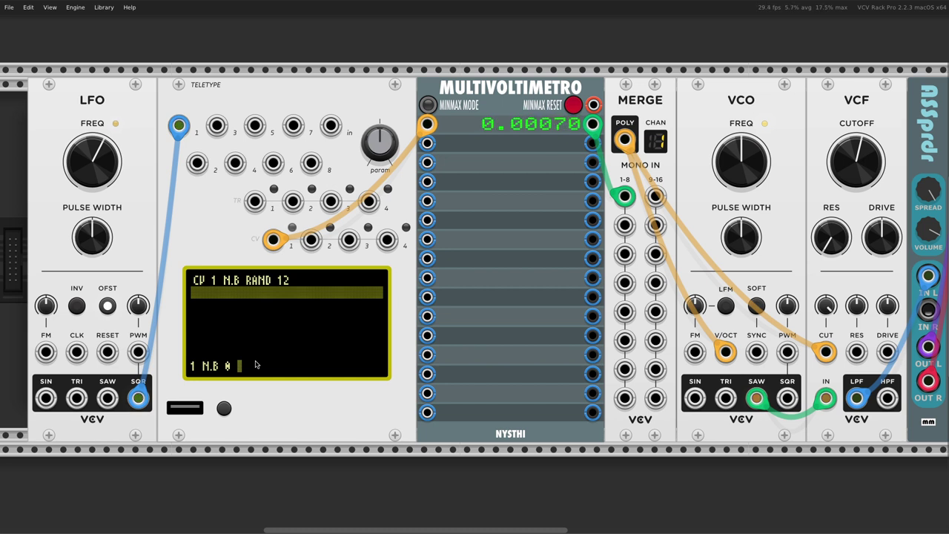
text(-1)
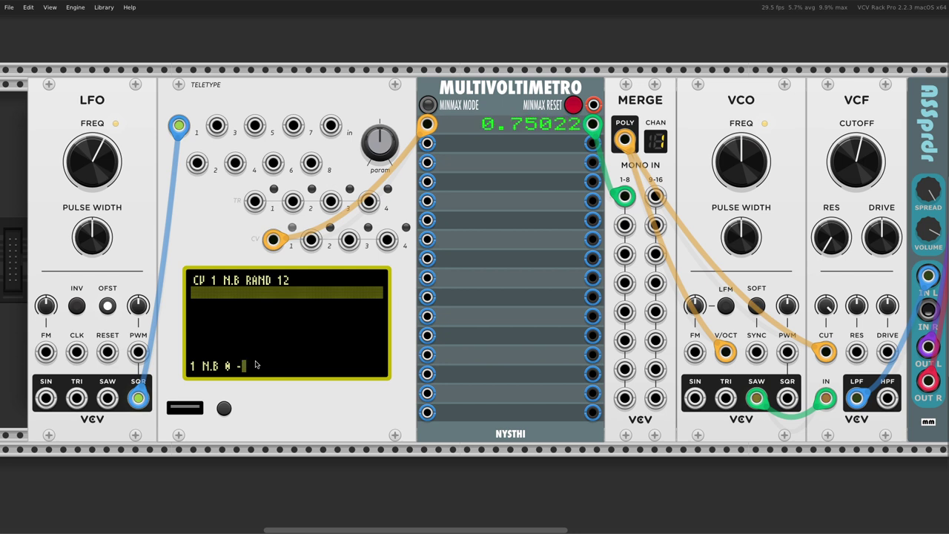
key(Return)
Step: Try other scale numbers at the end of script 1's N.B line, including -11 and -9
key(Up)
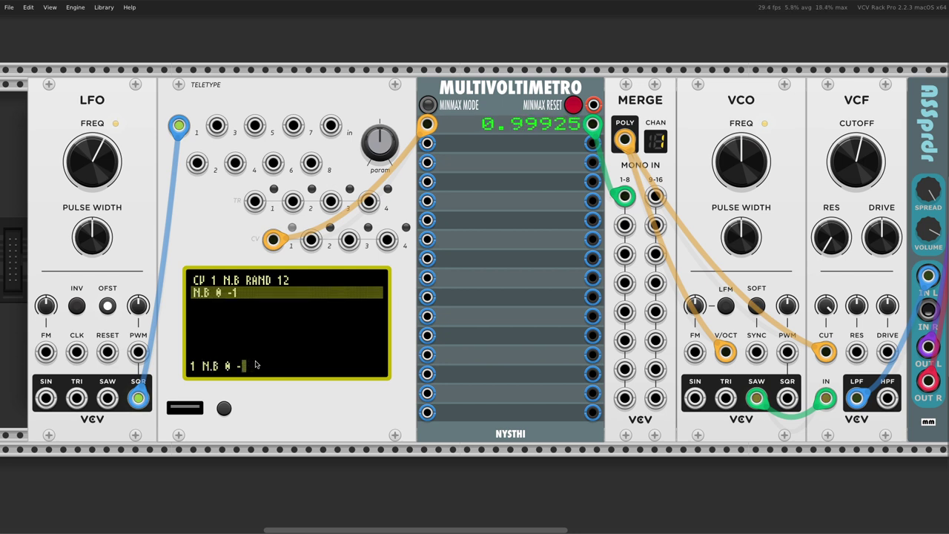
text(0)
key(Return)
key(Up)
key(BackSpace)
text(1)
key(Return)
key(Up)
key(BackSpace)
key(BackSpace)
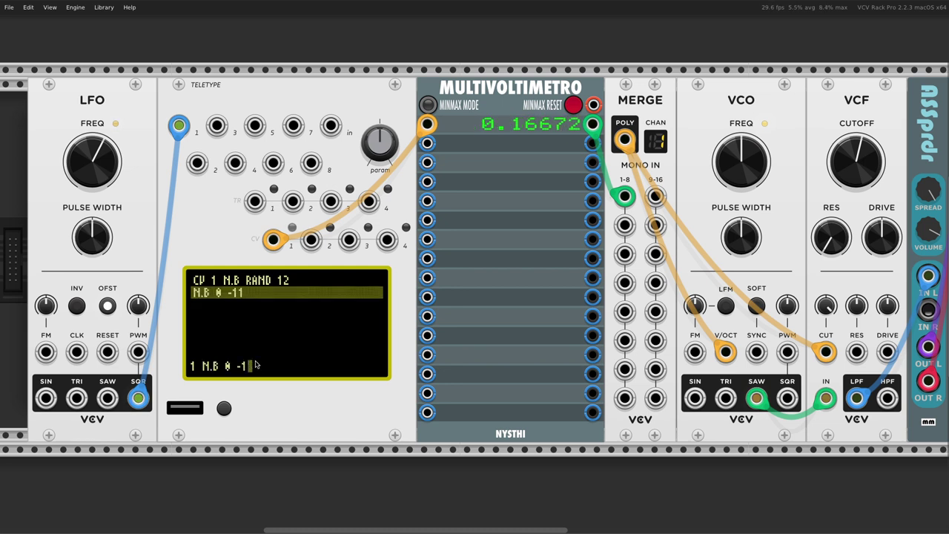
text(9)
key(Return)
Step: Change the second line of script 1 to "N.B 0 0"
key(Up)
key(BackSpace)
key(BackSpace)
text(0)
key(Return)
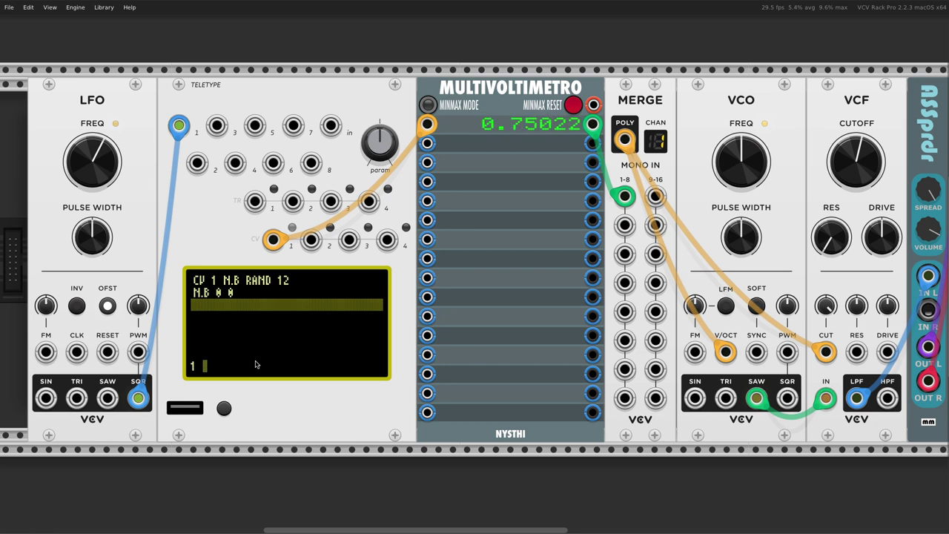
key(Up)
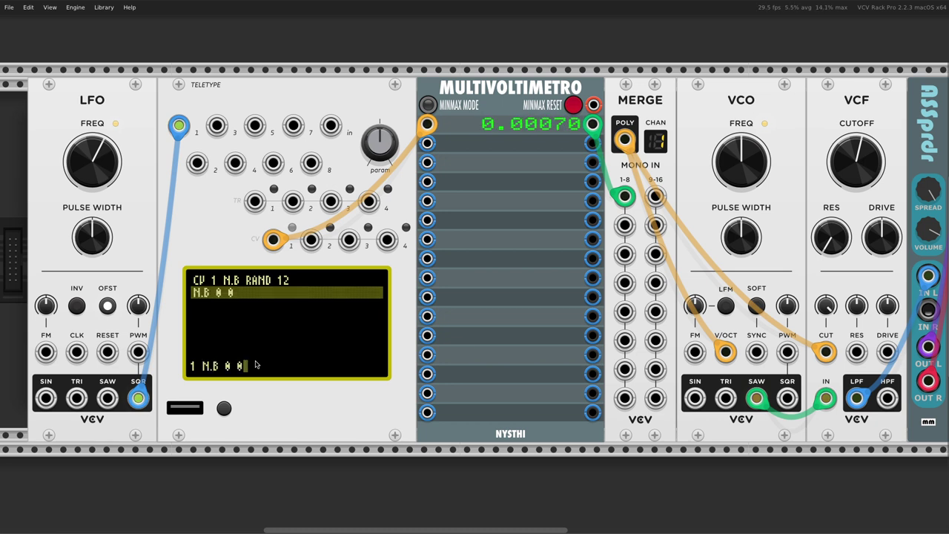
key(BackSpace)
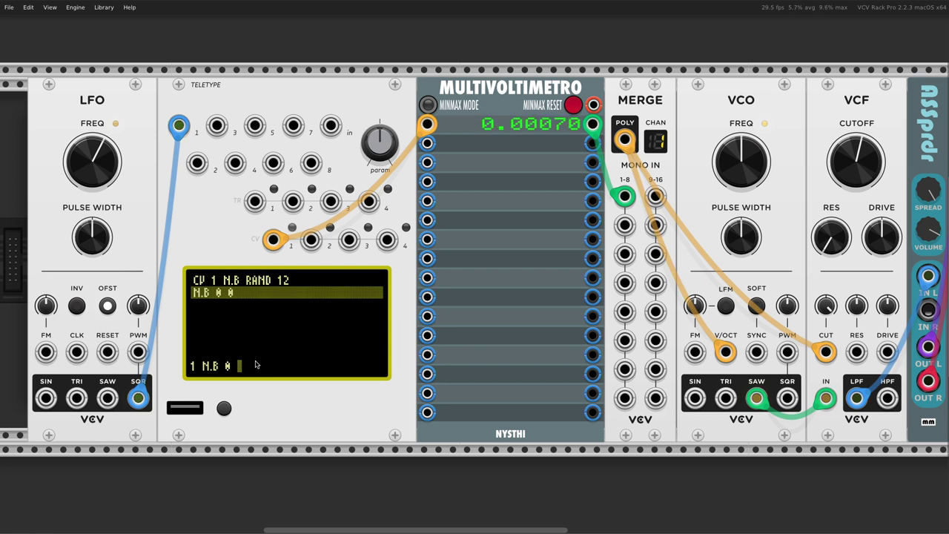
text(R)
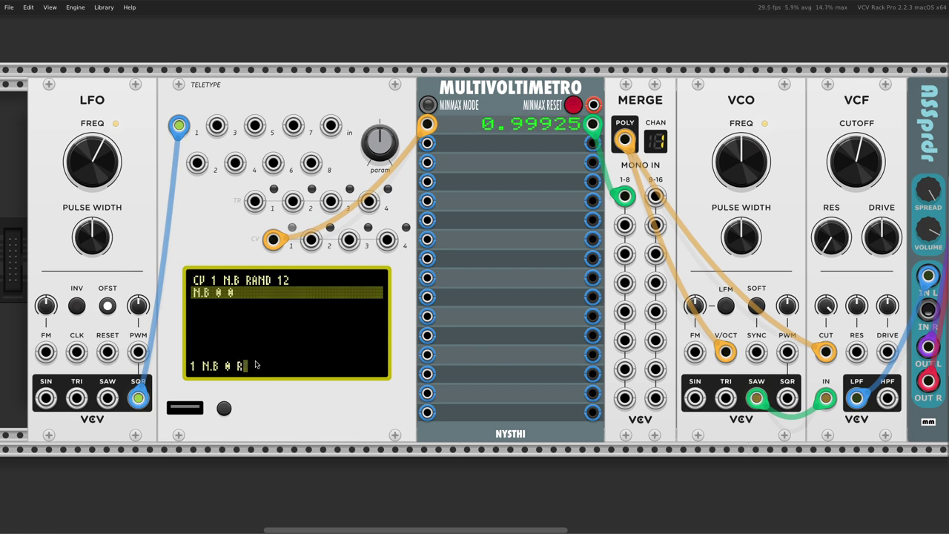
key(BackSpace)
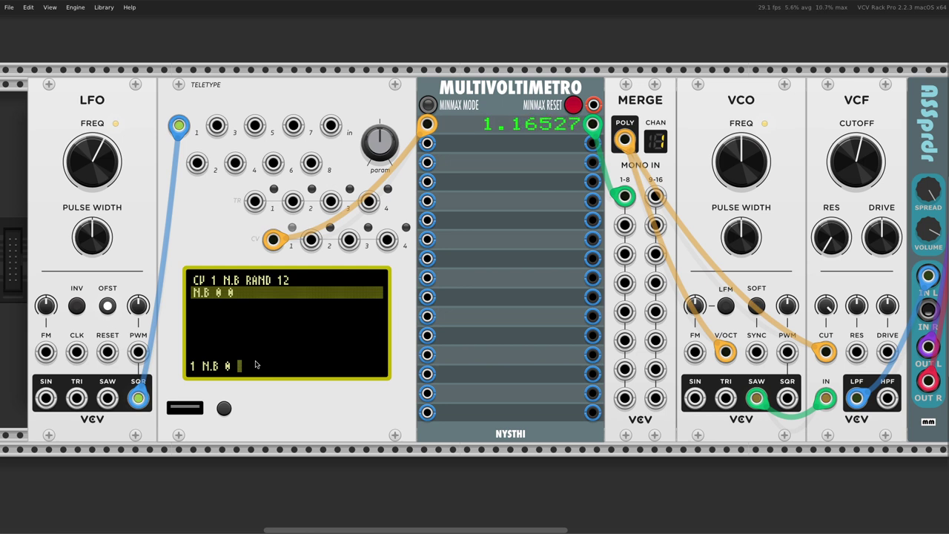
text(R)
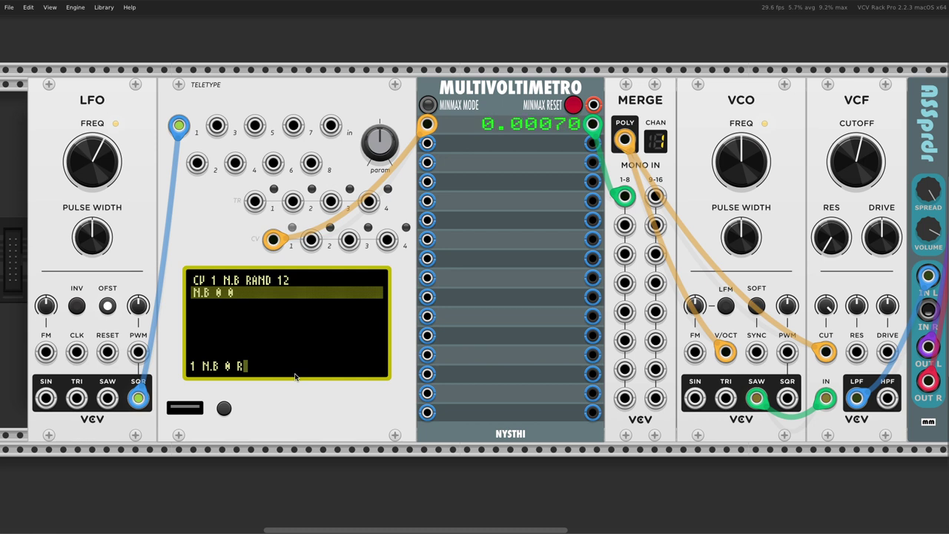
text(1)
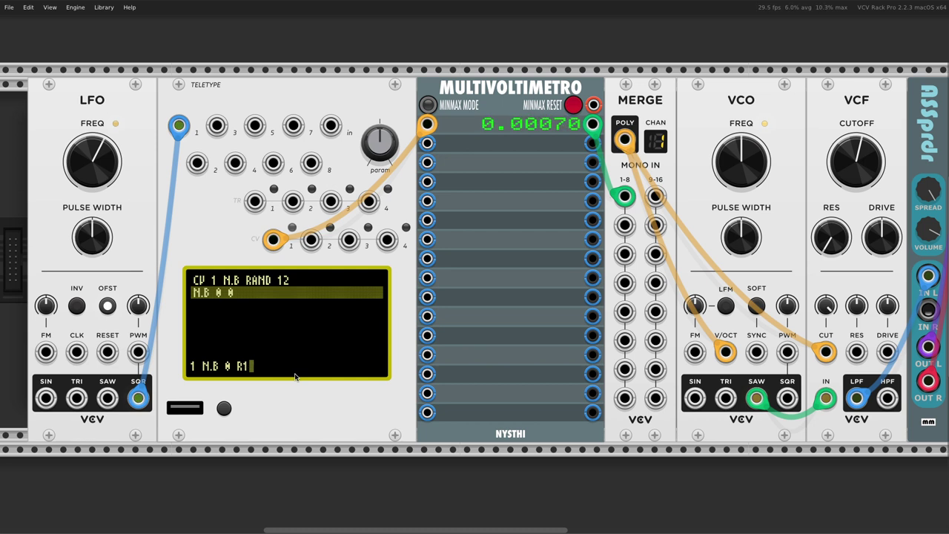
text(0)
text(0)
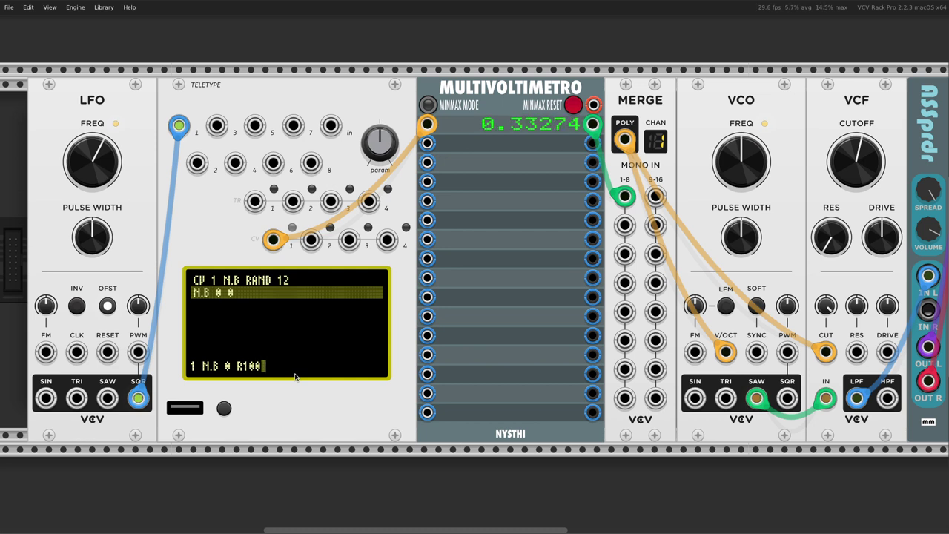
text(10)
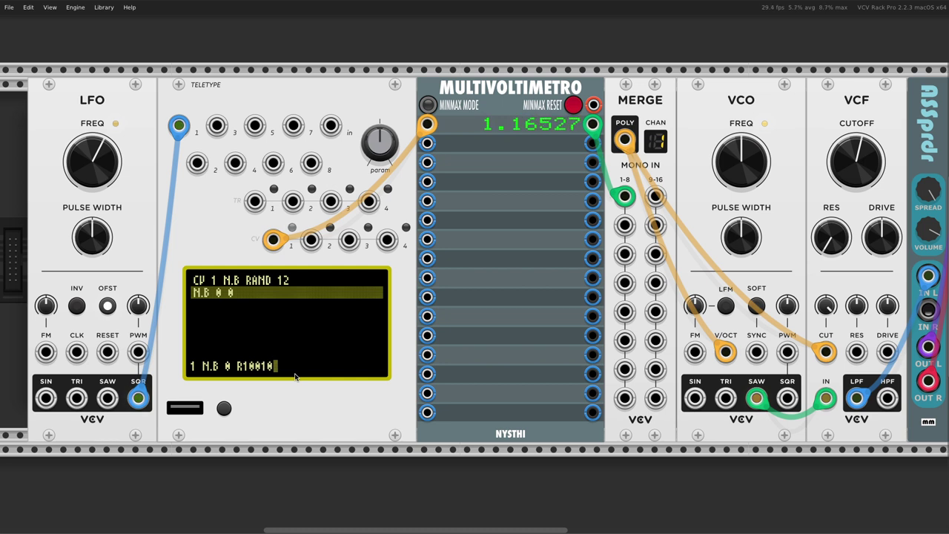
text(11)
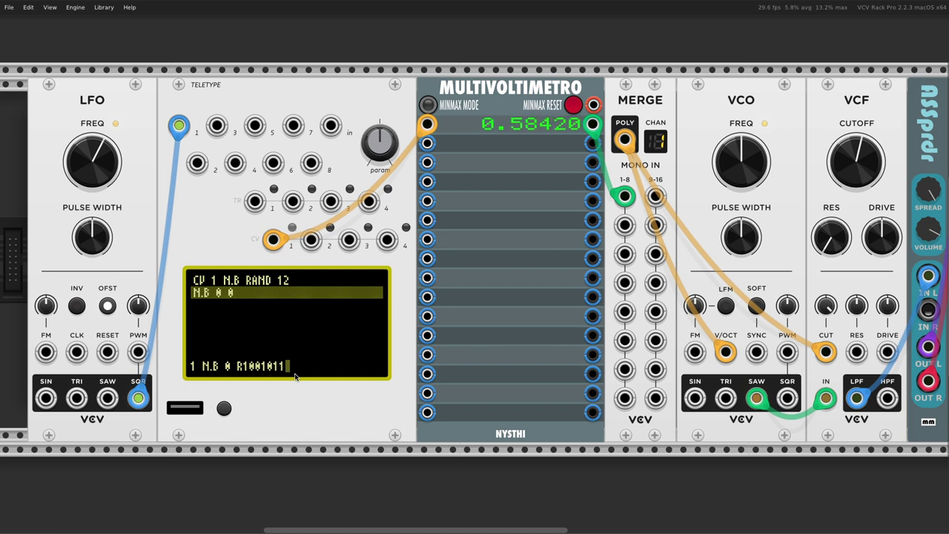
text(100)
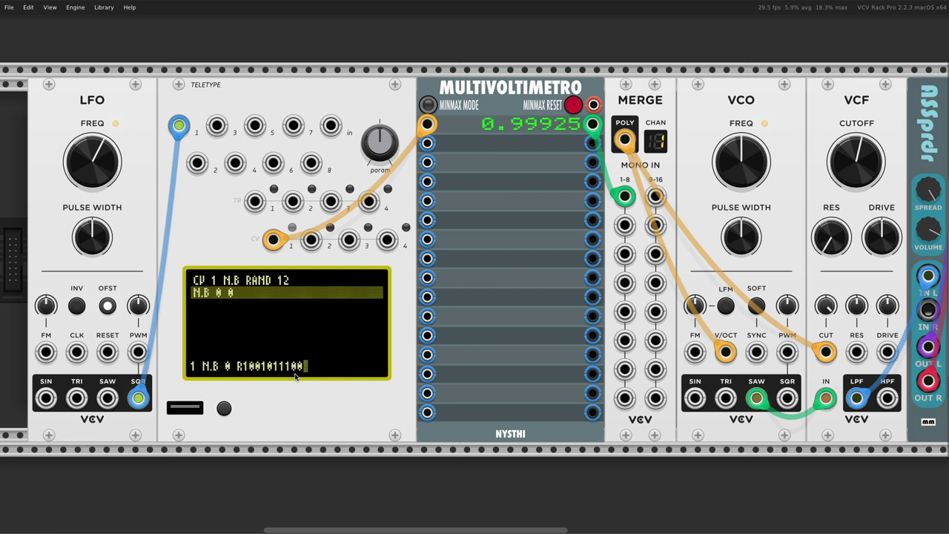
text(10)
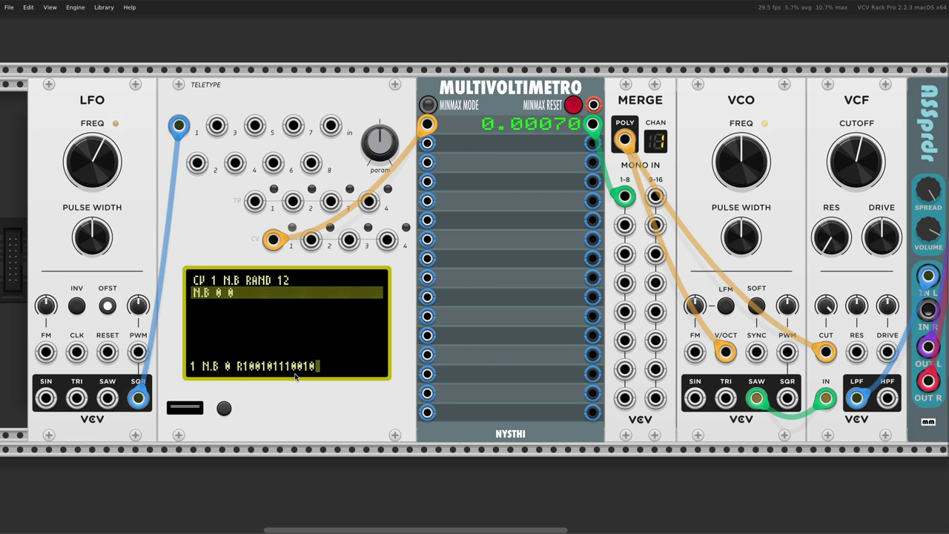
key(Return)
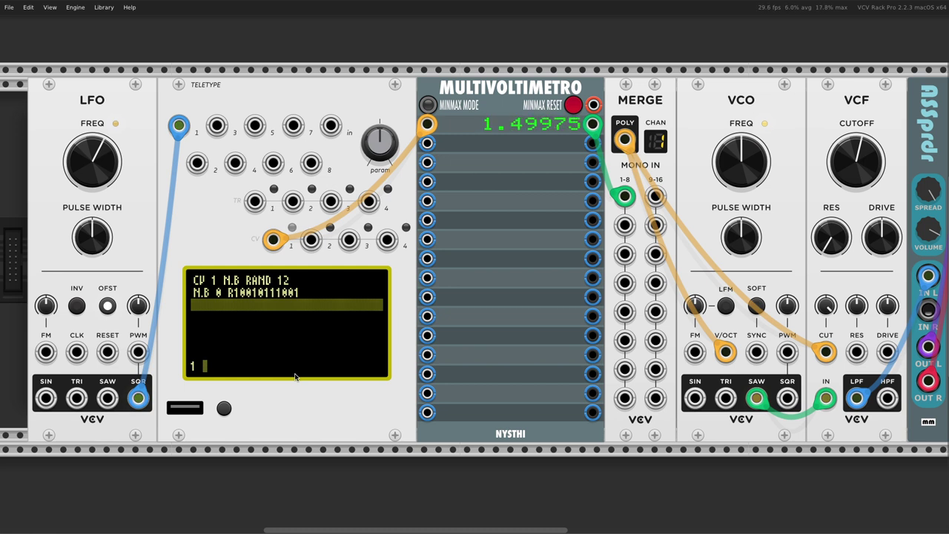
Step: Move the N.B 0 line above the CV 1 line in script 1
key(Up)
key(Up)
key(Down)
key(Up)
key(Down)
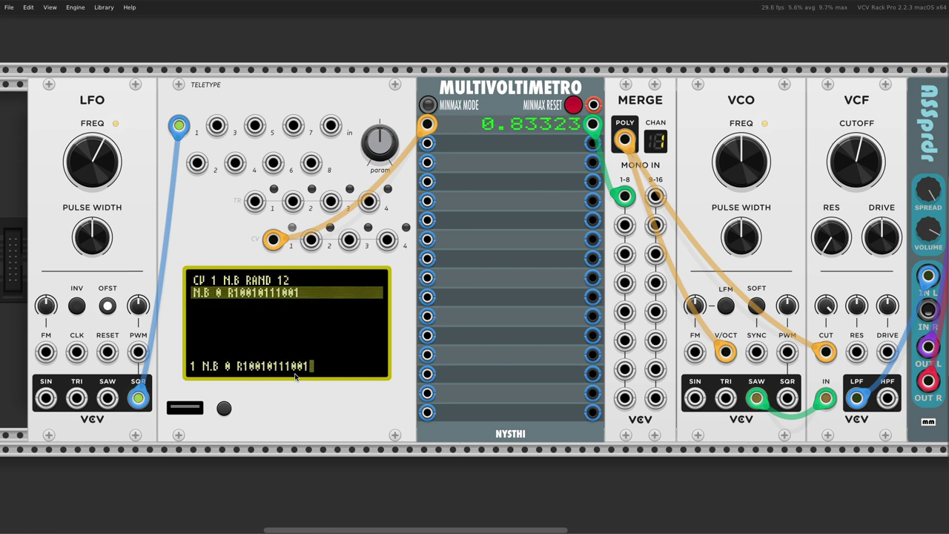
key(alt+Up)
key(alt+Down)
key(alt+Up)
key(alt+Down)
key(alt+Up)
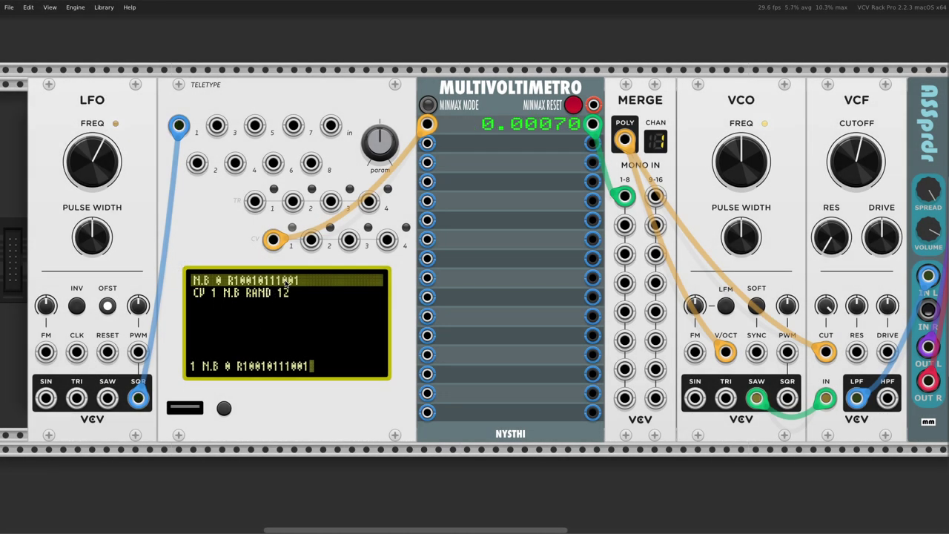
key(Left)
key(Left)
key(Left)
key(Left)
key(BackSpace)
text(0)
key(Return)
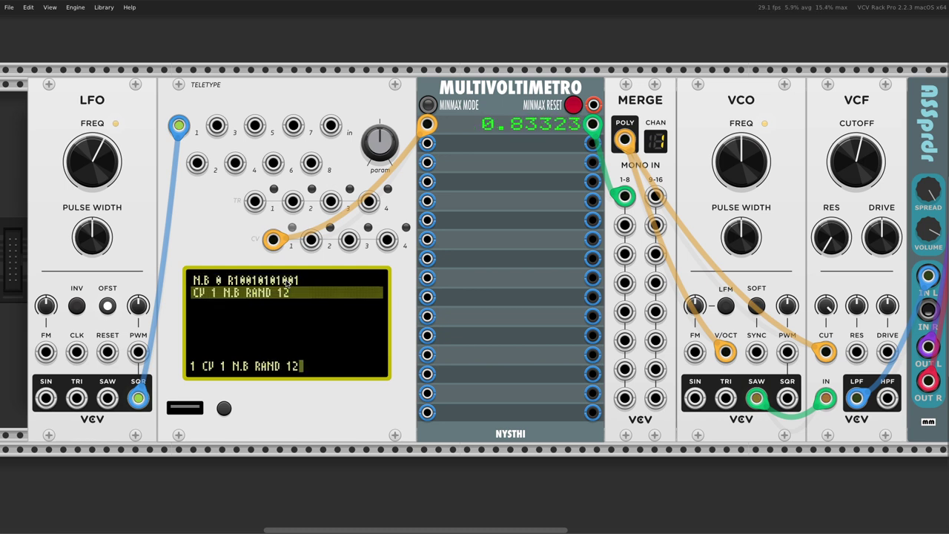
key(Up)
key(Down)
key(Up)
key(Down)
key(Down)
key(Up)
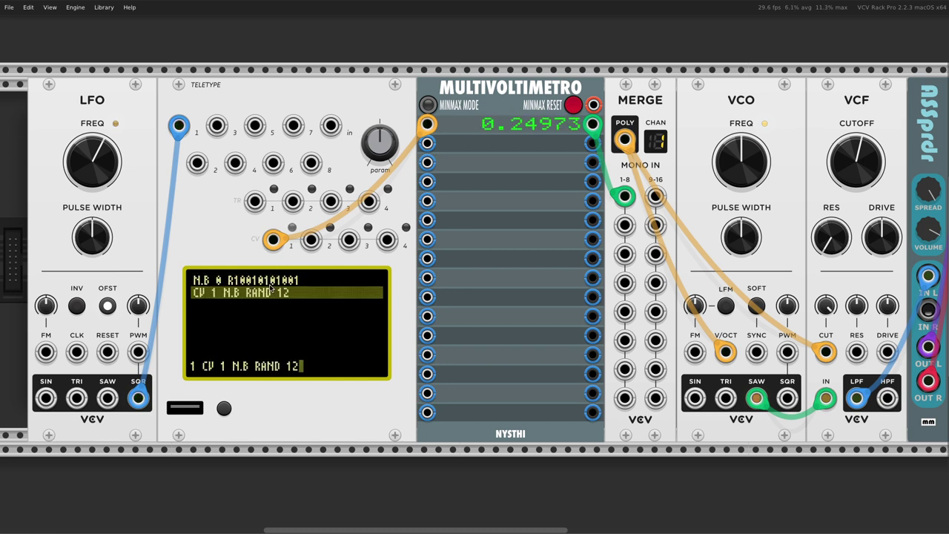
Step: Add "CV 2 N.B RAND 12" as the third line of script 1
key(Down)
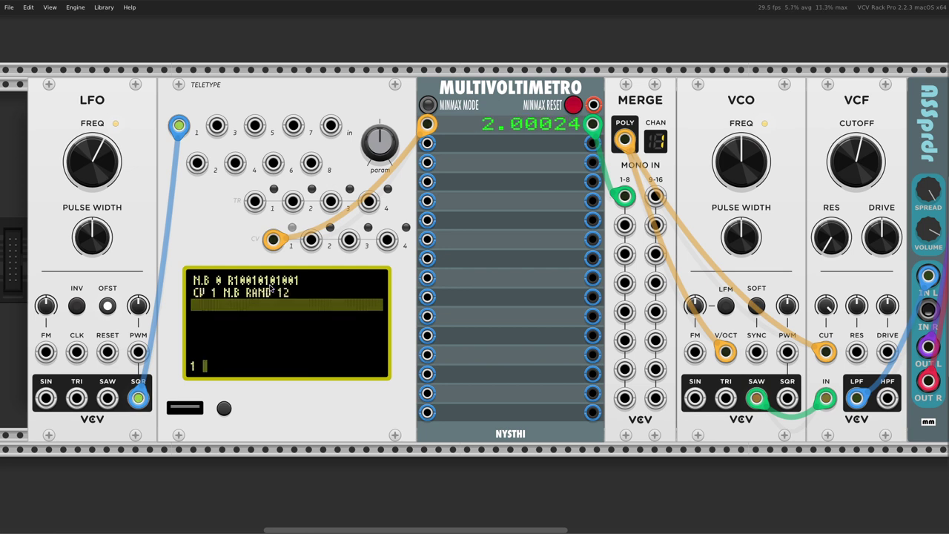
text(CV 2)
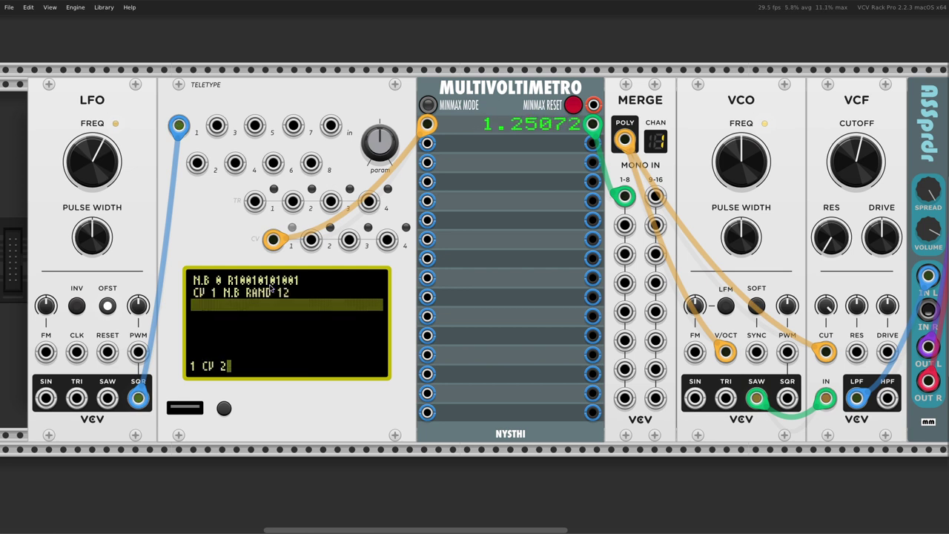
text(N)
key(Up)
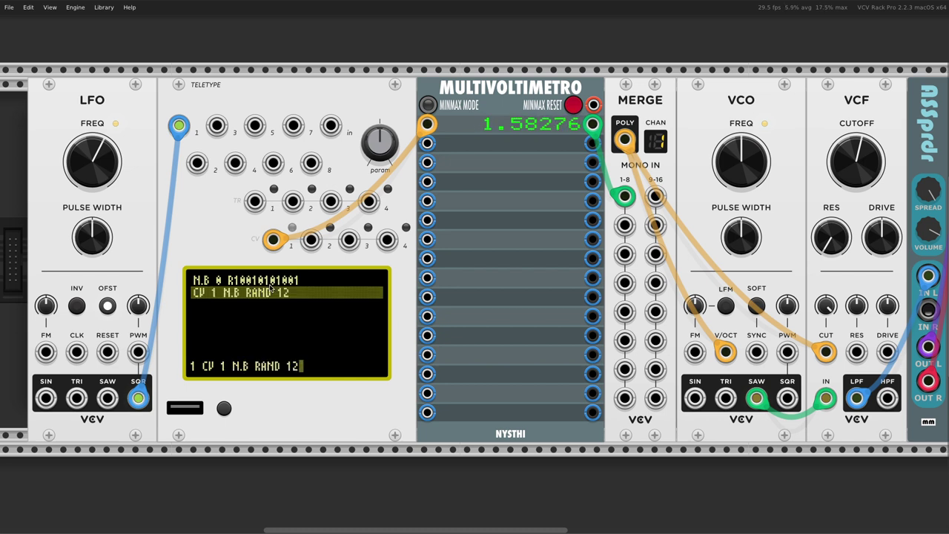
key(Down)
text(CV 2)
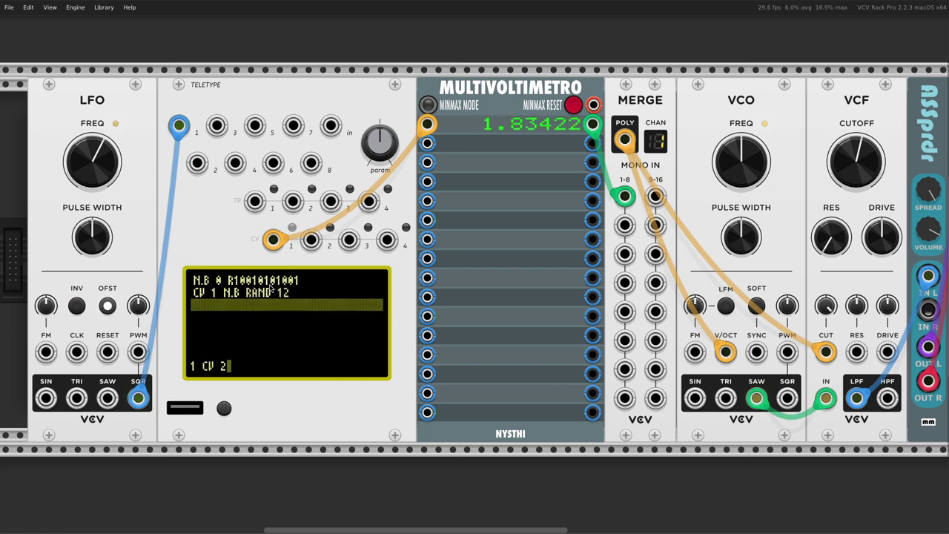
text( N.B RAND 12)
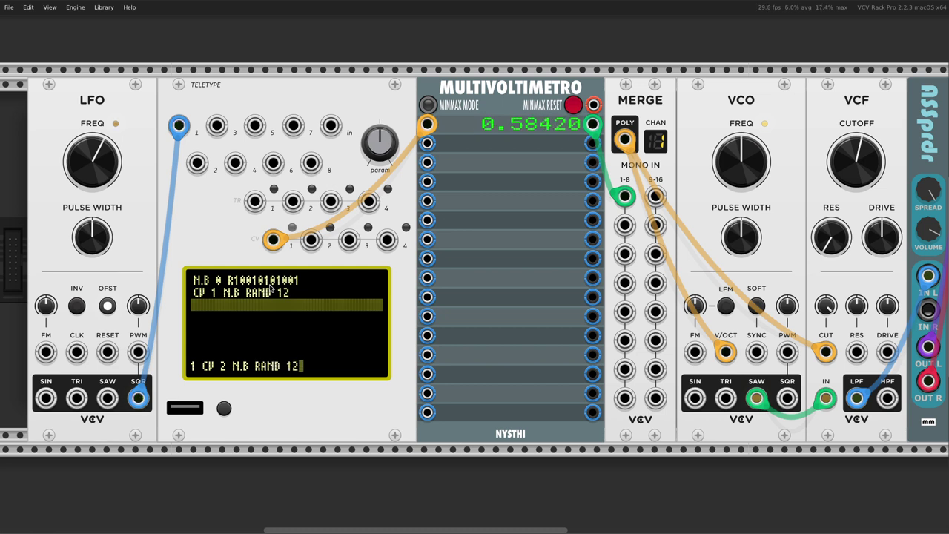
key(Return)
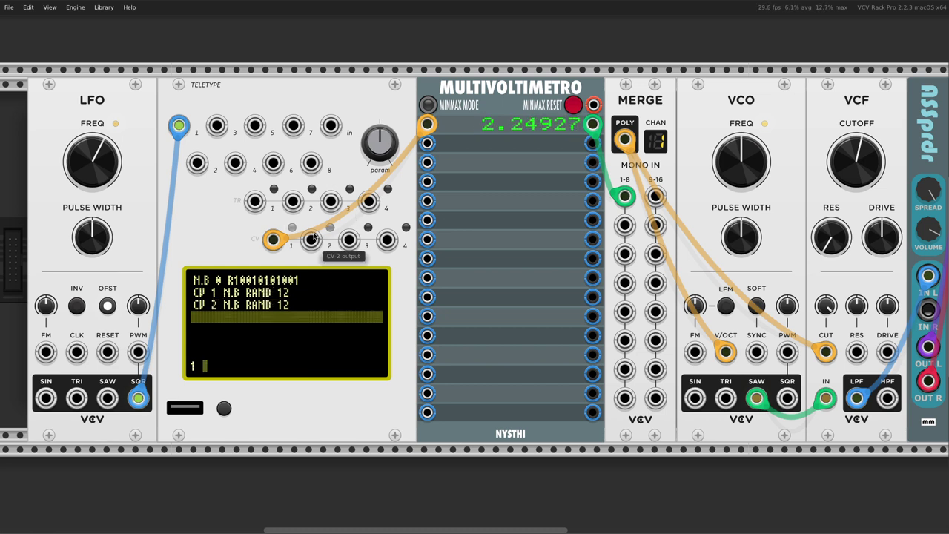
Step: Patch Teletype's CV 2 output into the Multivoltimetro's second input, and that row's output into Merge's second mono input
drag(311, 239, 427, 144)
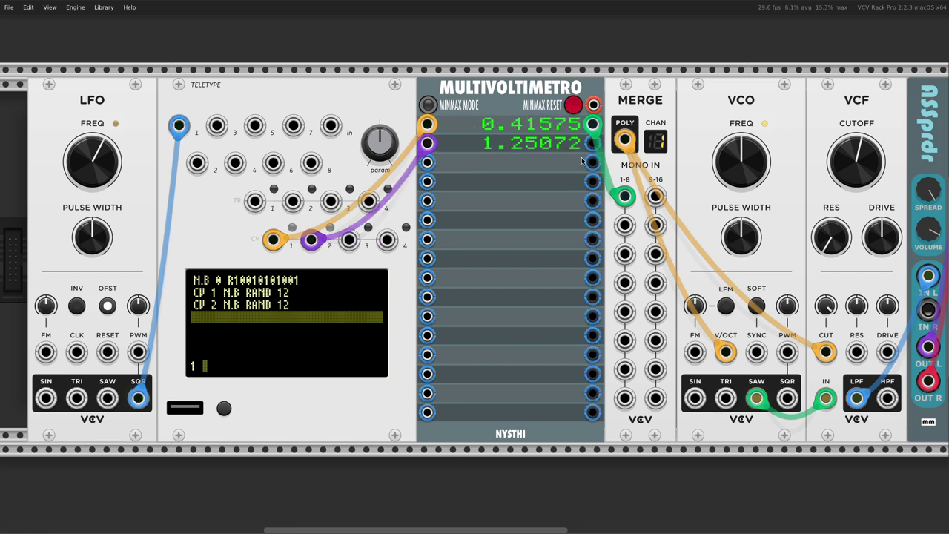
drag(591, 143, 624, 225)
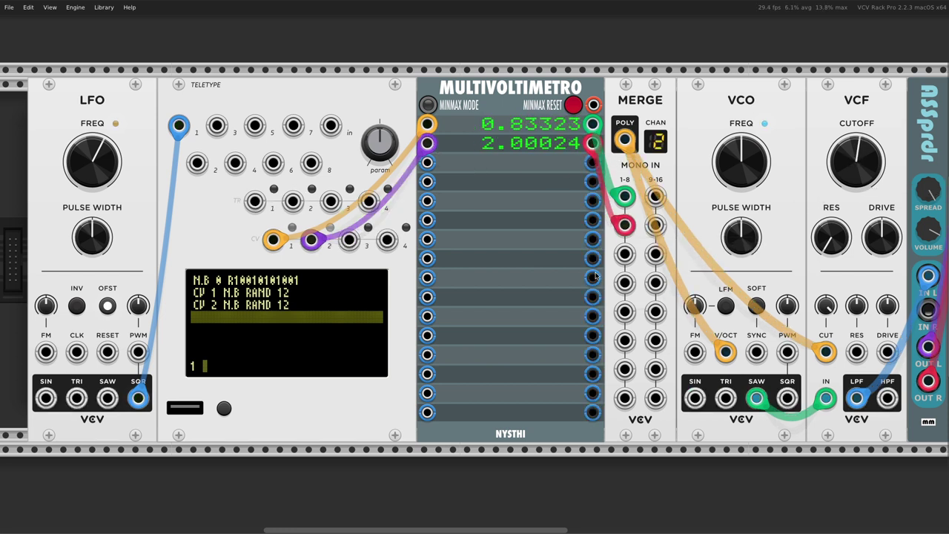
Step: Cut the "CV 2 N.B RAND 12" line from script 1 and paste it into script 2
click(365, 297)
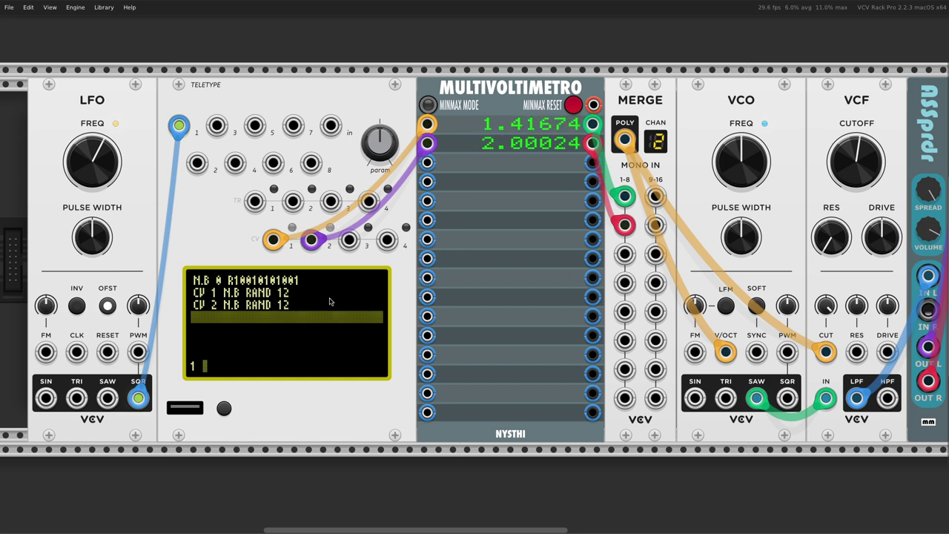
key(Up)
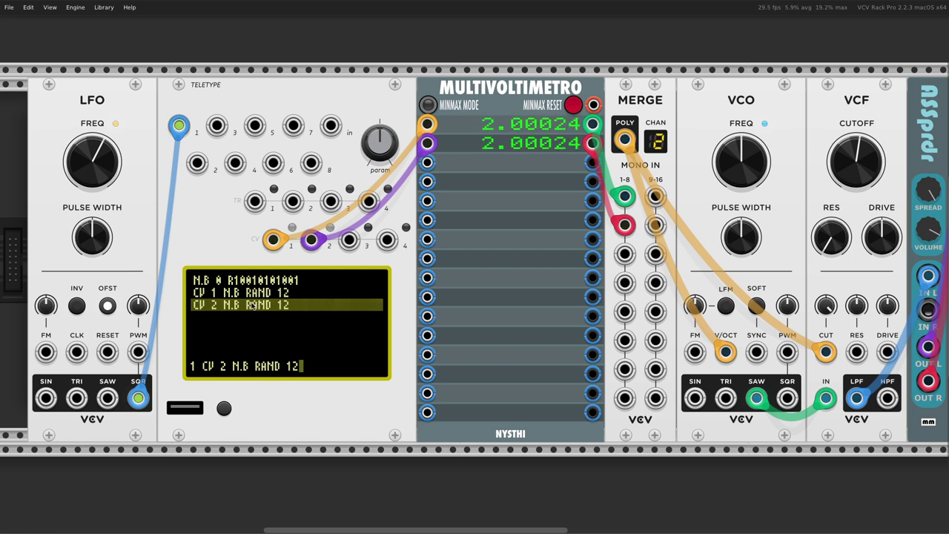
key(alt+Delete)
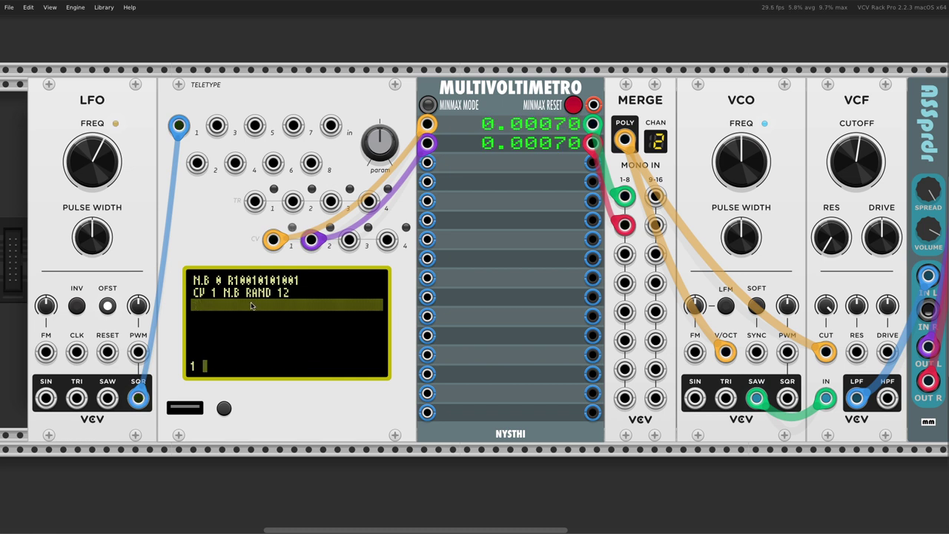
key(bracketright)
key(alt+v)
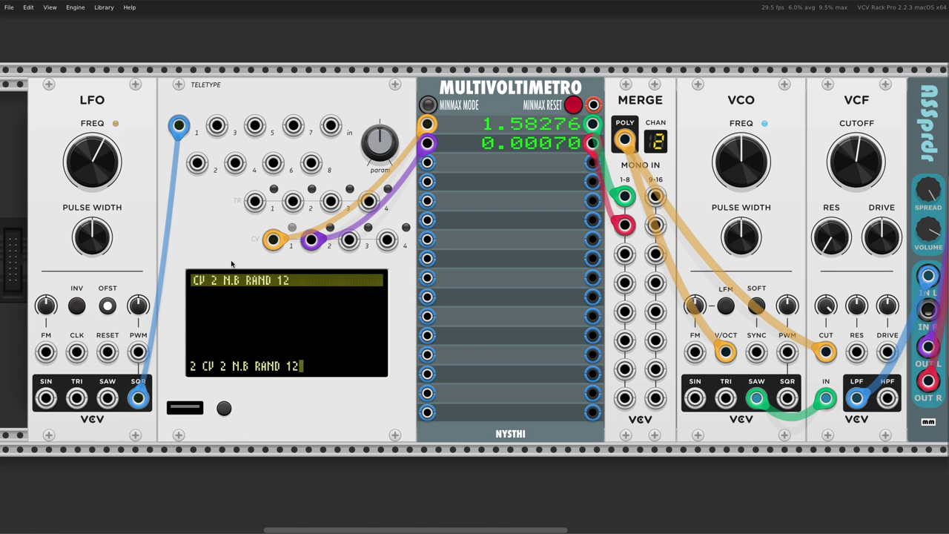
Step: Patch the LFO's square output to Teletype's trigger input 2 as well
drag(205, 172, 138, 398)
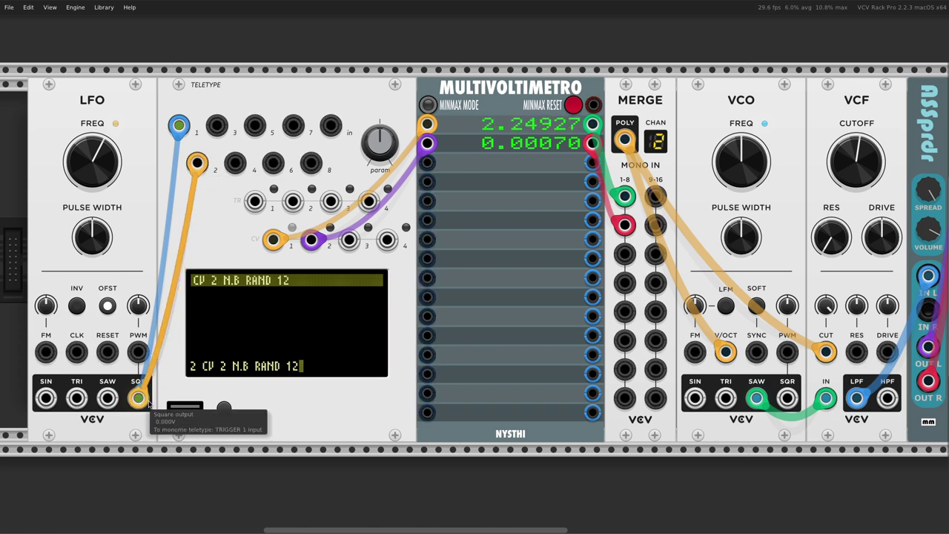
Step: Move the LFO away from Teletype, duplicate it, and place the copy between the original and Teletype
scroll(321, 375, left, 5)
drag(337, 115, 108, 115)
key(super+d)
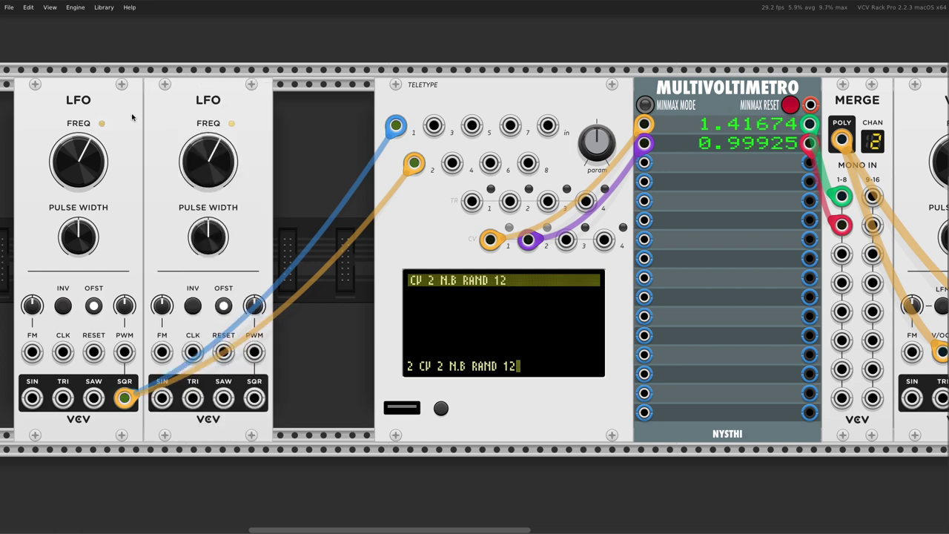
drag(210, 112, 268, 111)
Step: Replace trigger input 2's cable with one from the copied LFO's square output, and raise the copy's frequency slightly
drag(406, 165, 348, 244)
drag(312, 398, 414, 163)
drag(285, 149, 286, 133)
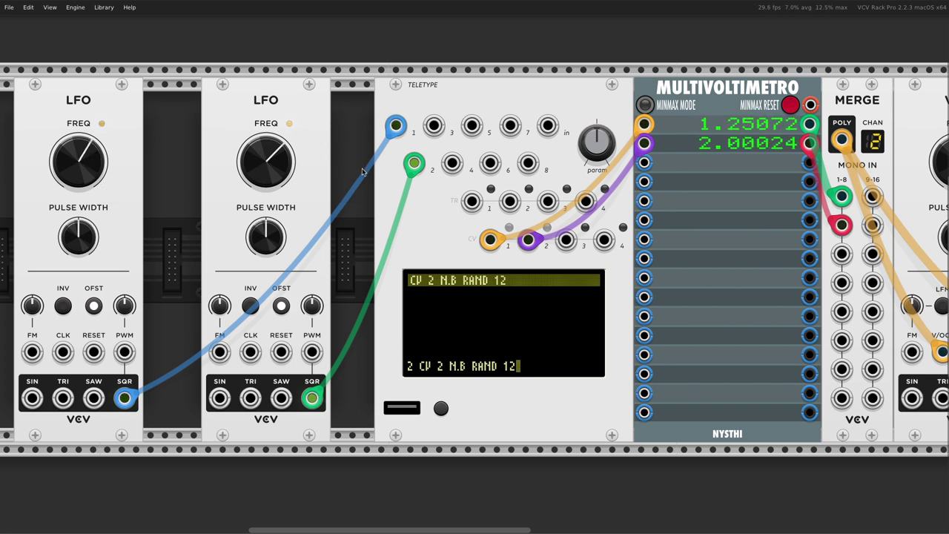
Step: Delete both LFO modules from the rack
shift+click(306, 158)
key(Delete)
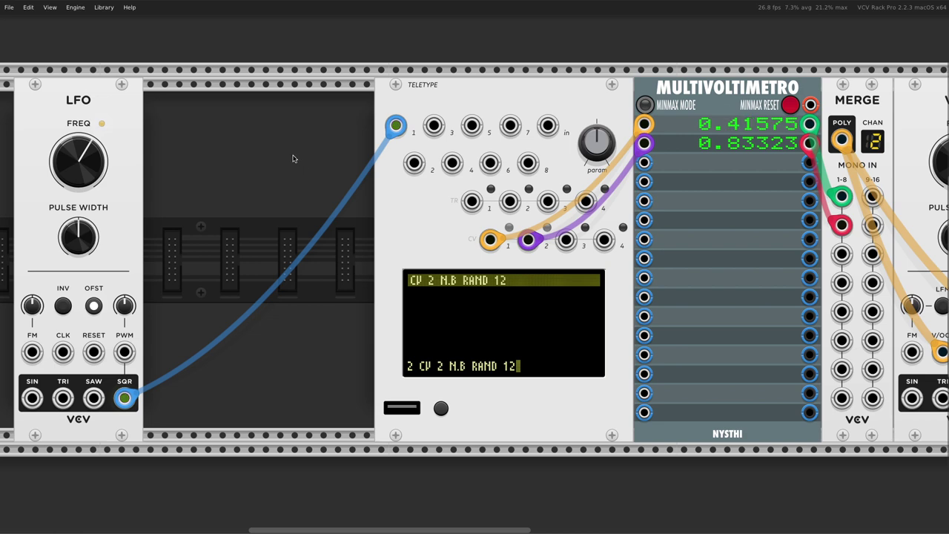
shift+click(73, 149)
key(Delete)
scroll(313, 185, right, 5)
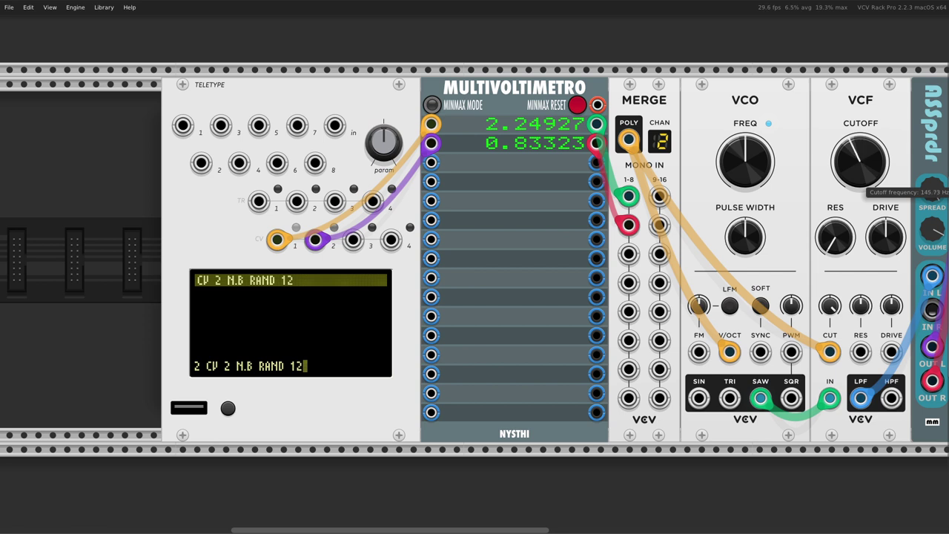
Step: Look at Teletype's live mode and pattern tracker, and return to script 2 in edit mode
click(342, 296)
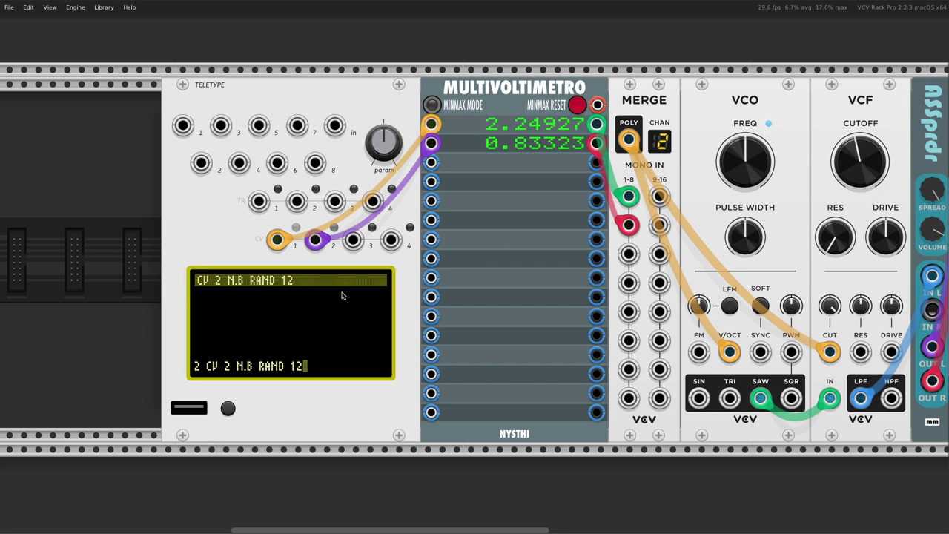
key(Tab)
key(Tab)
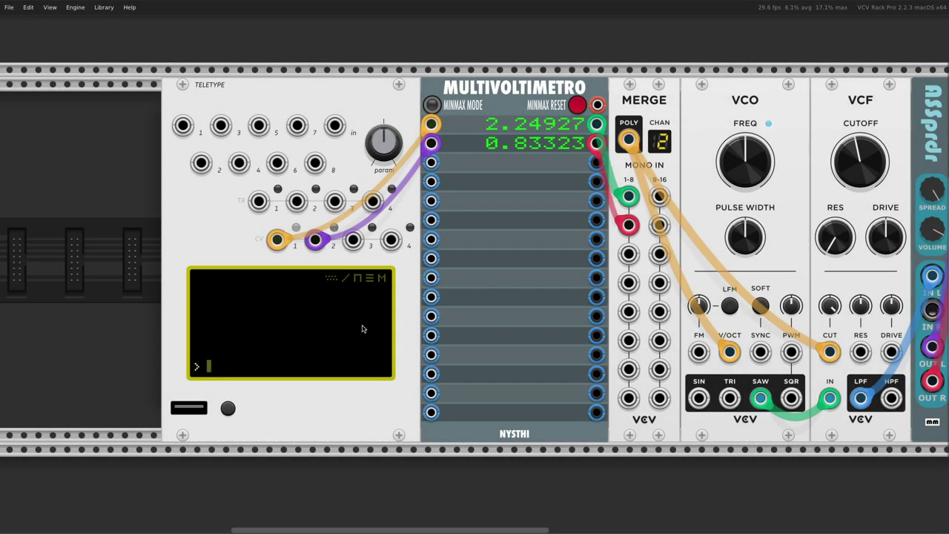
key(Tab)
key(Tab)
key(Tab)
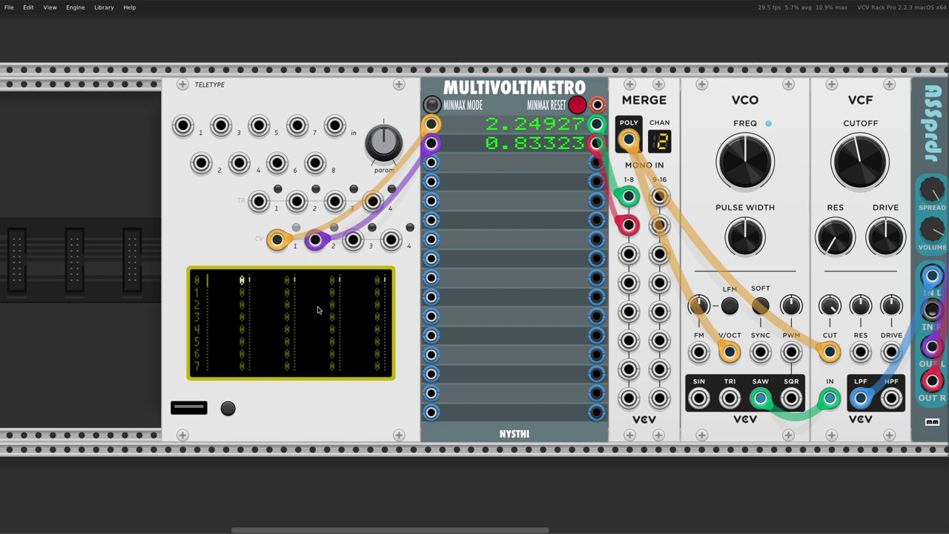
key(Tab)
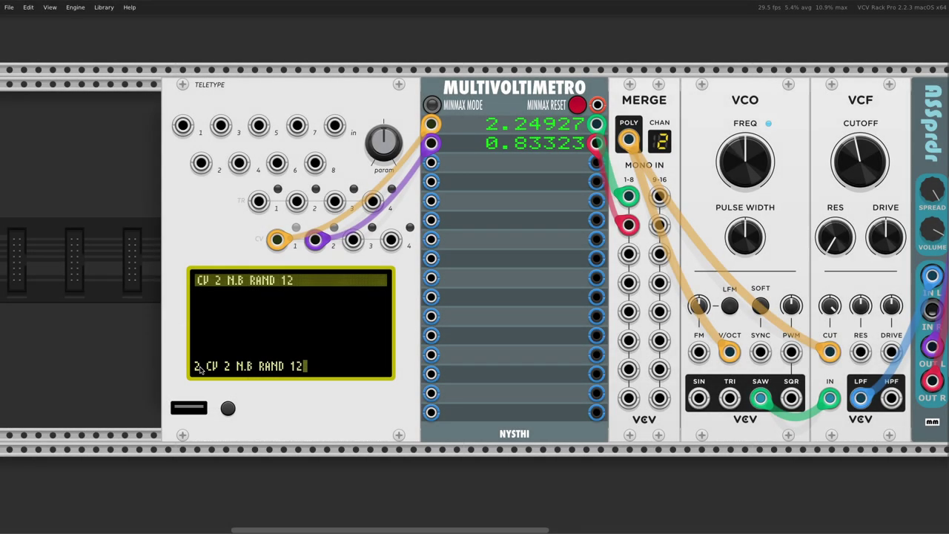
Step: Page through Teletype's numbered scripts up to the M (metro) and I (init) scripts
key(bracketleft)
key(bracketright)
key(bracketright)
key(bracketright)
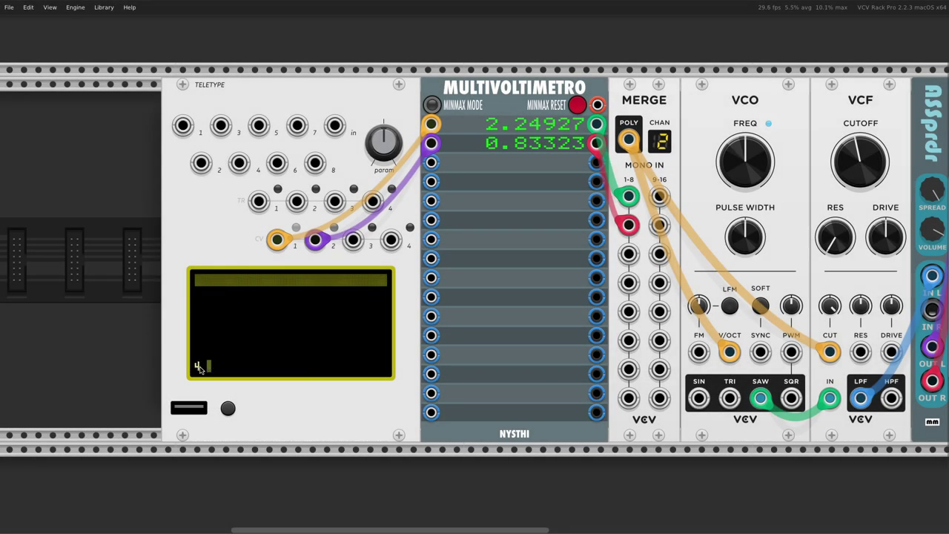
key(bracketleft)
key(bracketleft)
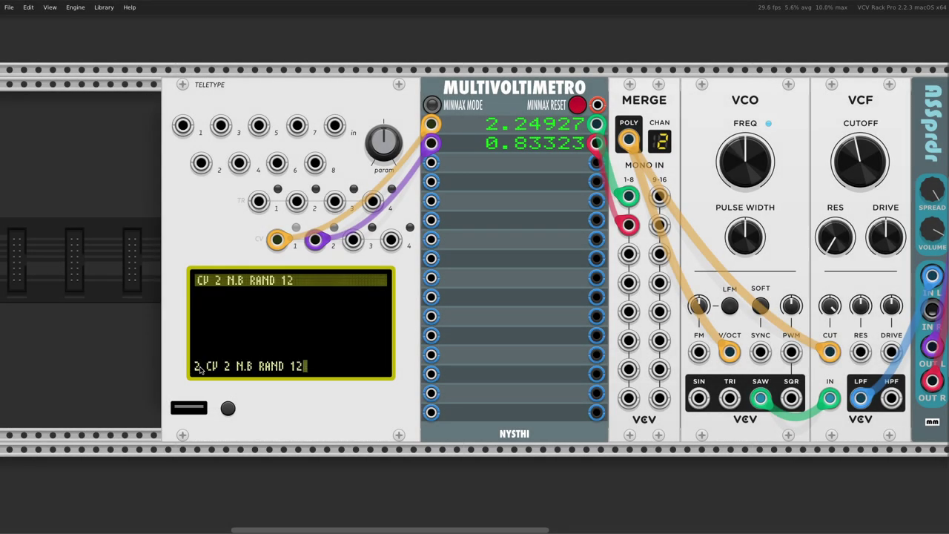
key(bracketright)
key(bracketright)
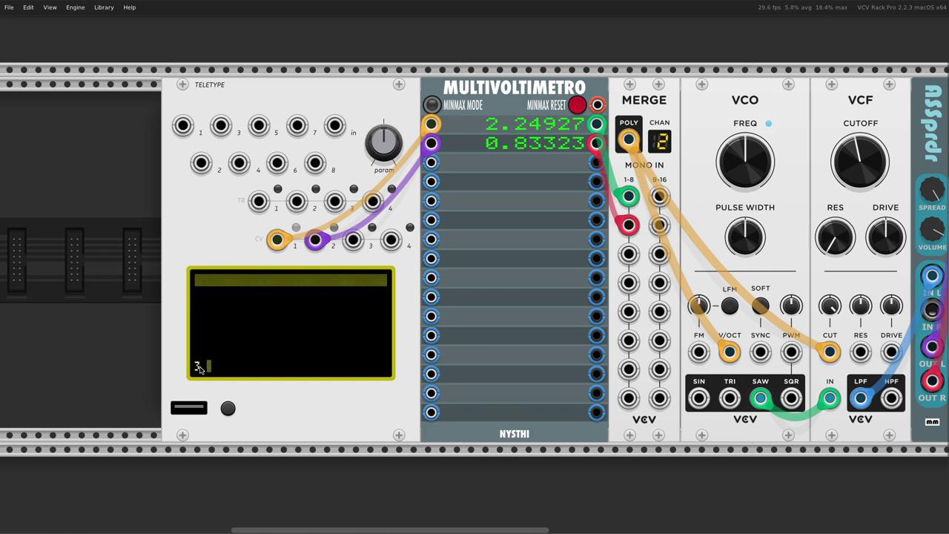
key(bracketright)
key(bracketright)
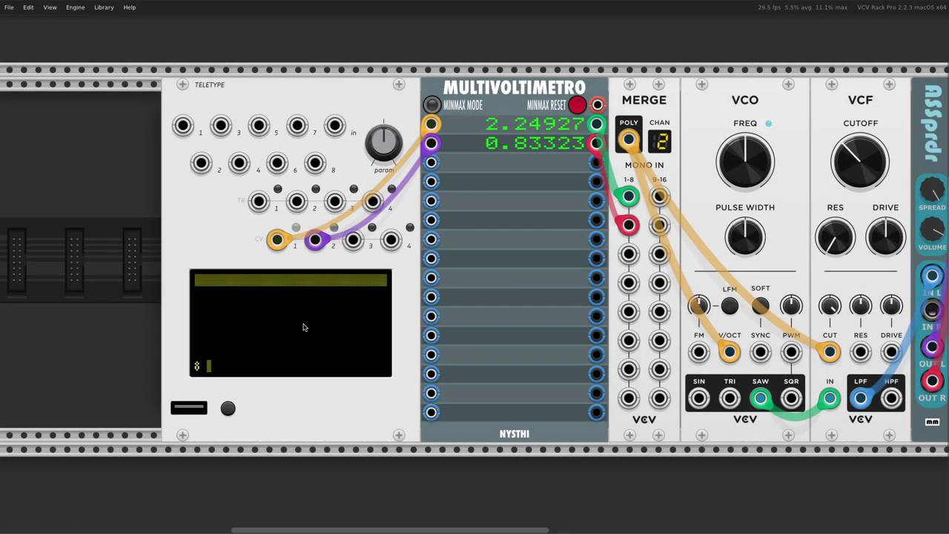
key(bracketright)
key(bracketright)
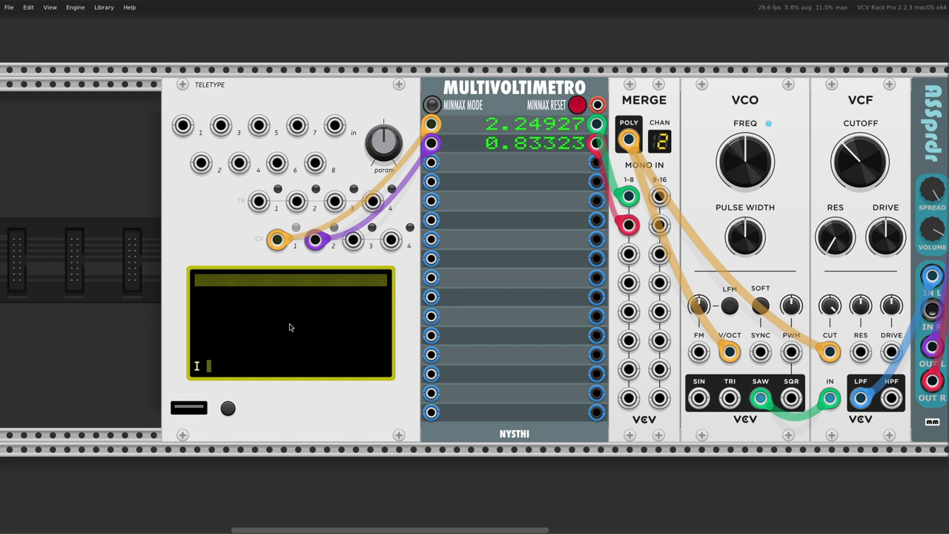
Step: Add "SCRIPT 1" as the first line of the M (metro) script
key(bracketleft)
key(Tab)
key(Tab)
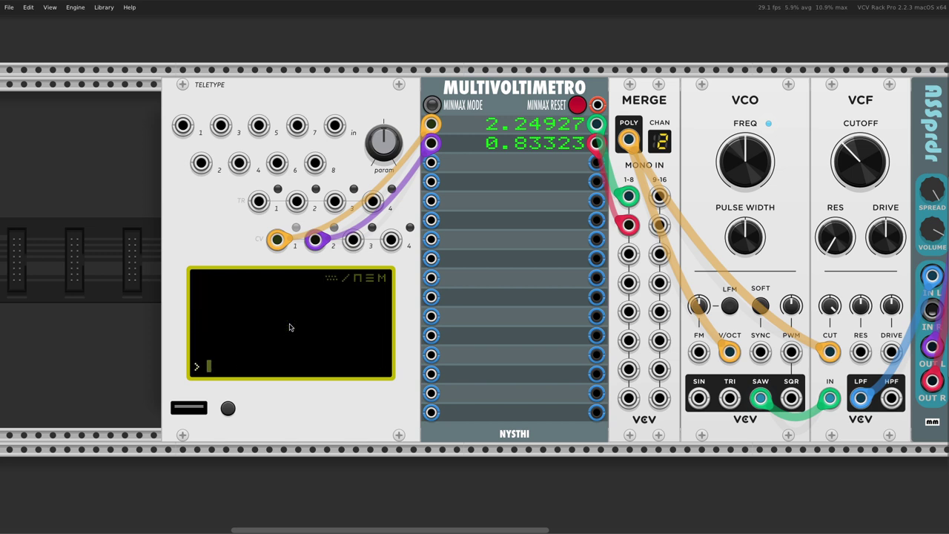
key(Tab)
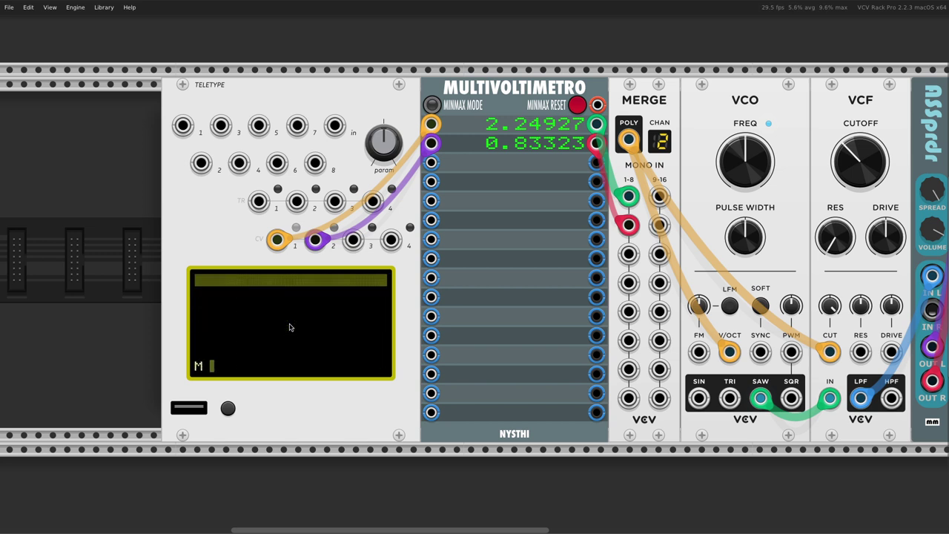
text(SCRIPT 1)
key(Return)
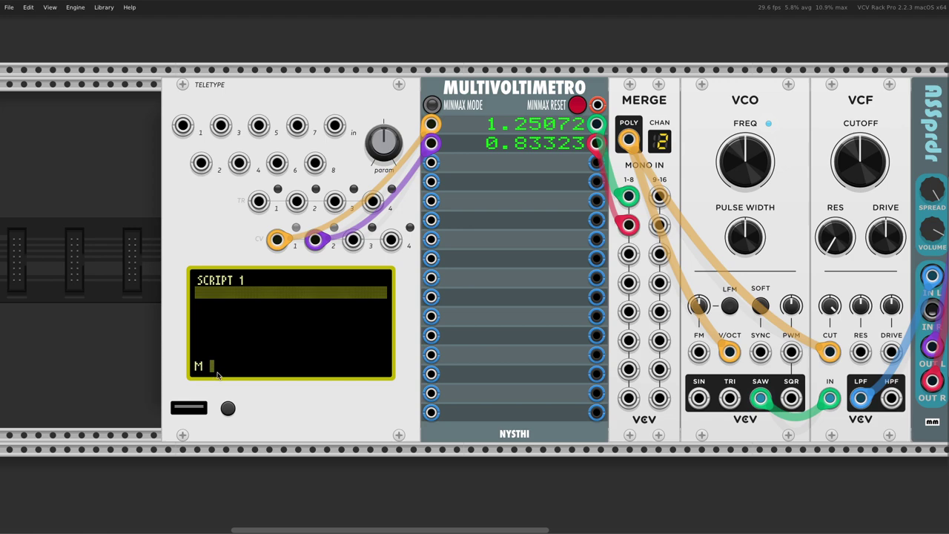
Step: Query the metronome interval M in live mode
key(Tab)
key(Tab)
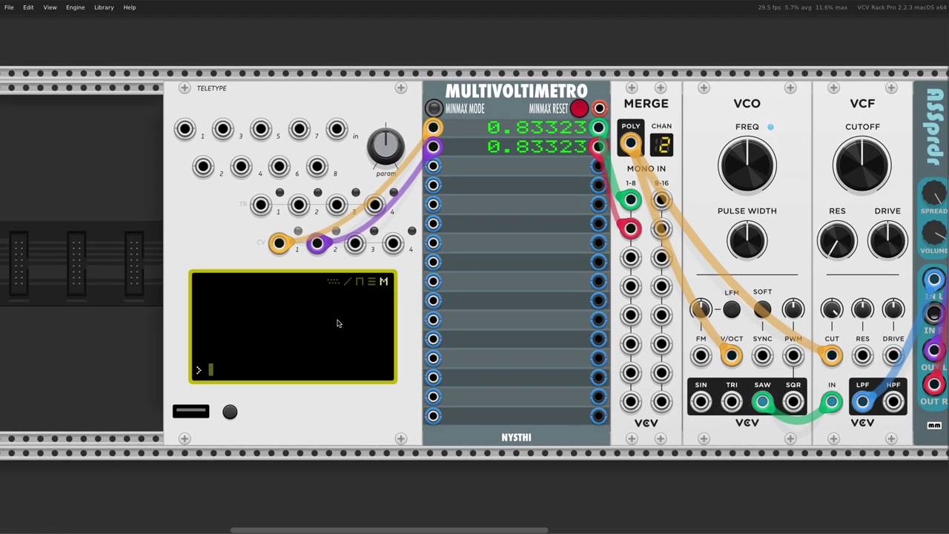
text(M)
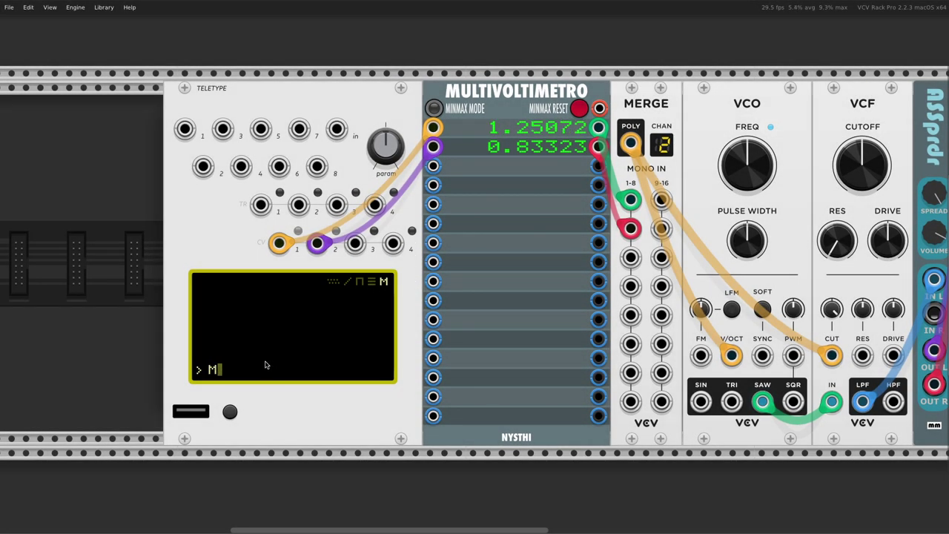
key(Return)
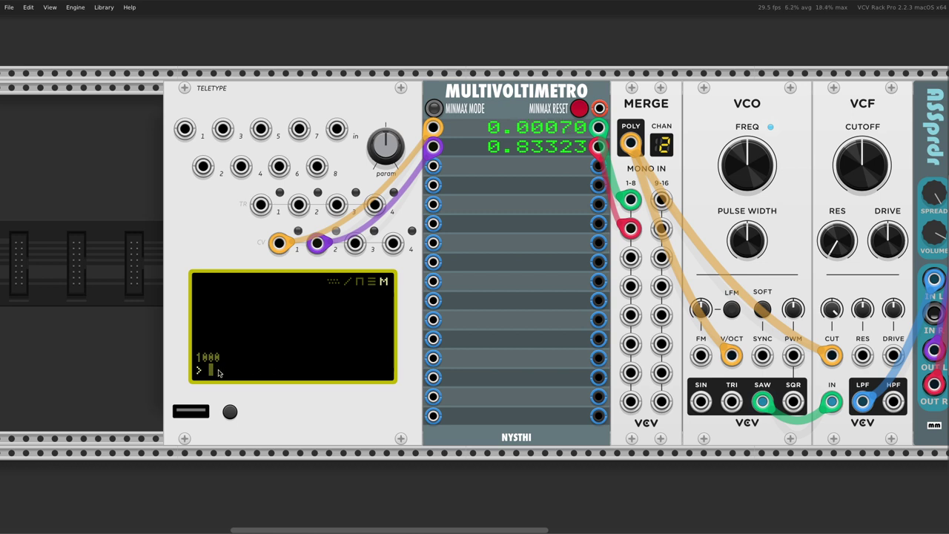
Step: Add "SCRIPT 2" as the second line of the M script
key(Tab)
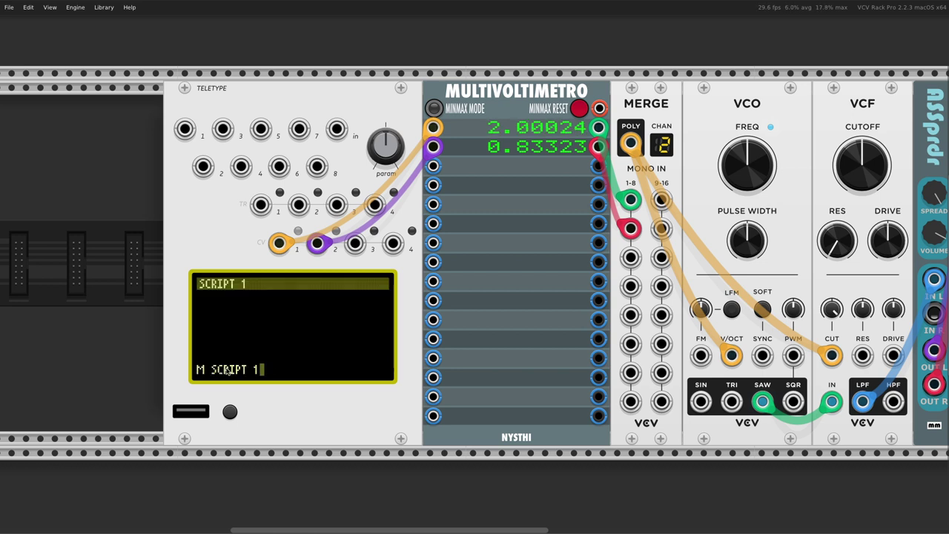
key(Down)
text(SCRIPT )
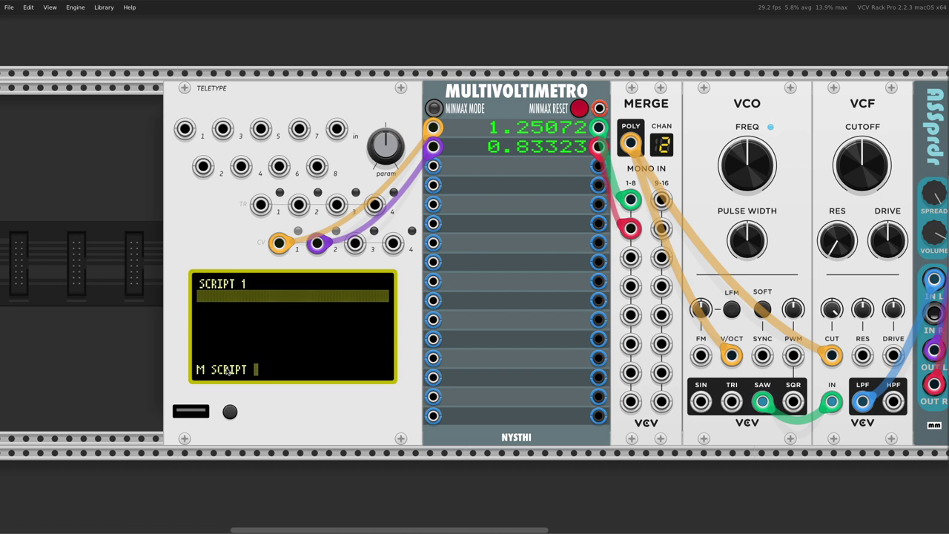
text(2)
key(Return)
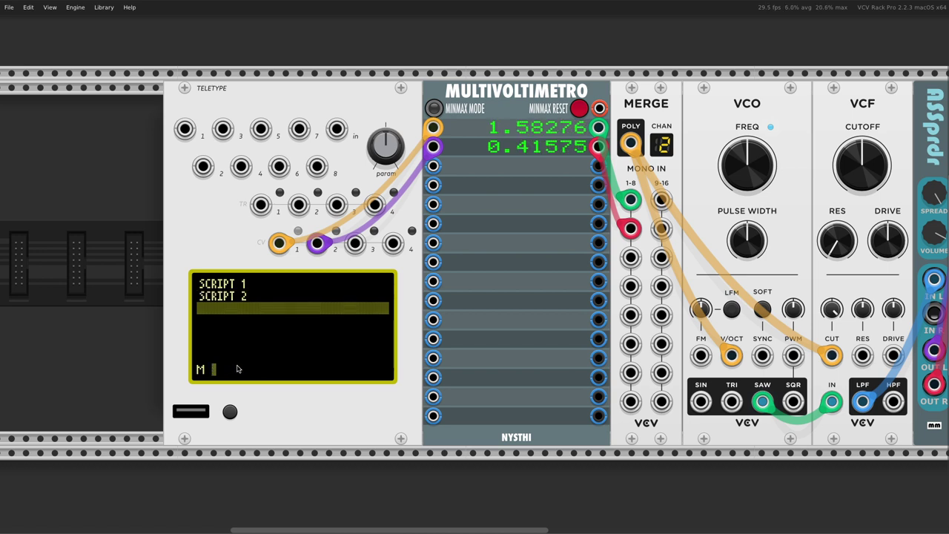
Step: In live mode, try the metronome interval at "M 50" and finally set it to "M 100"
key(Tab)
key(Tab)
text(M 50)
key(Return)
text(M 100)
key(Return)
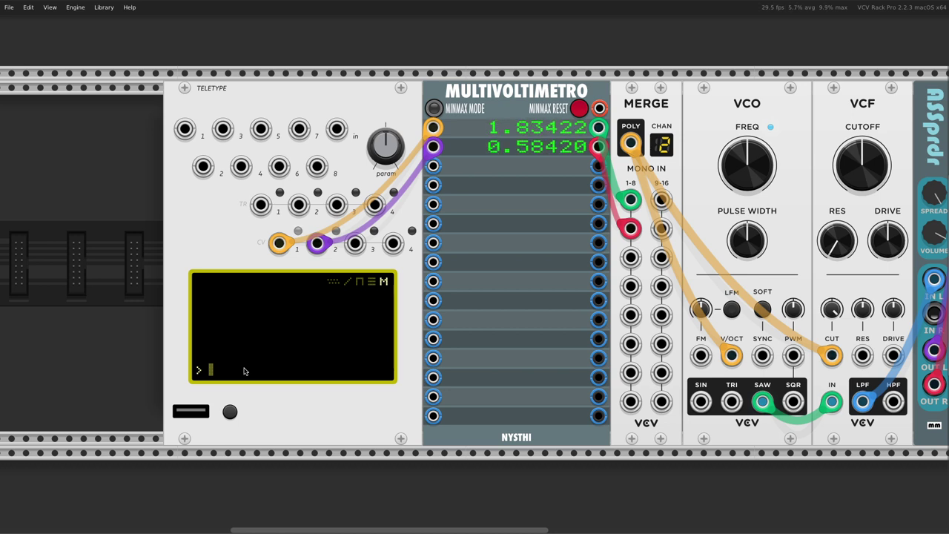
Step: Toggle the metronome off and on in live mode with M.ACT 0 and M.ACT 1, finishing with it on
text(M.ACT )
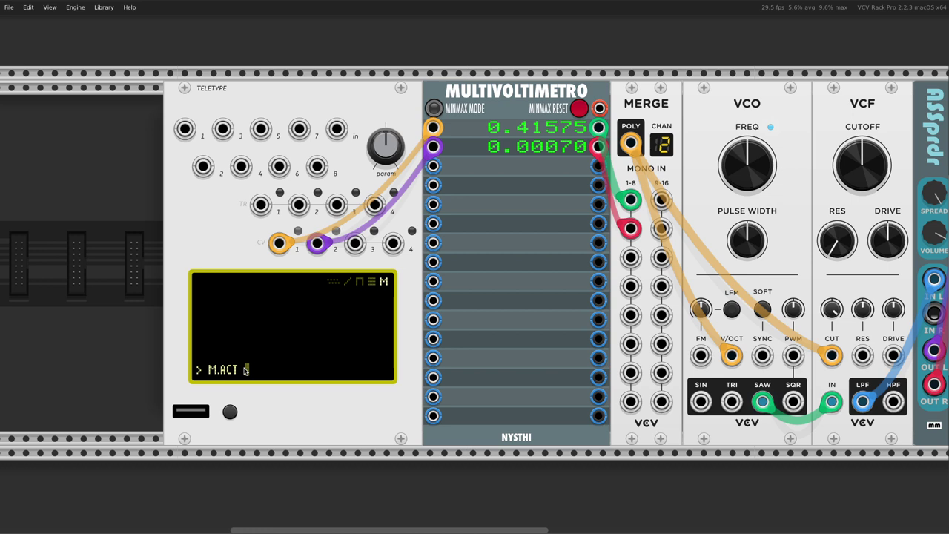
text(1)
key(Return)
key(Up)
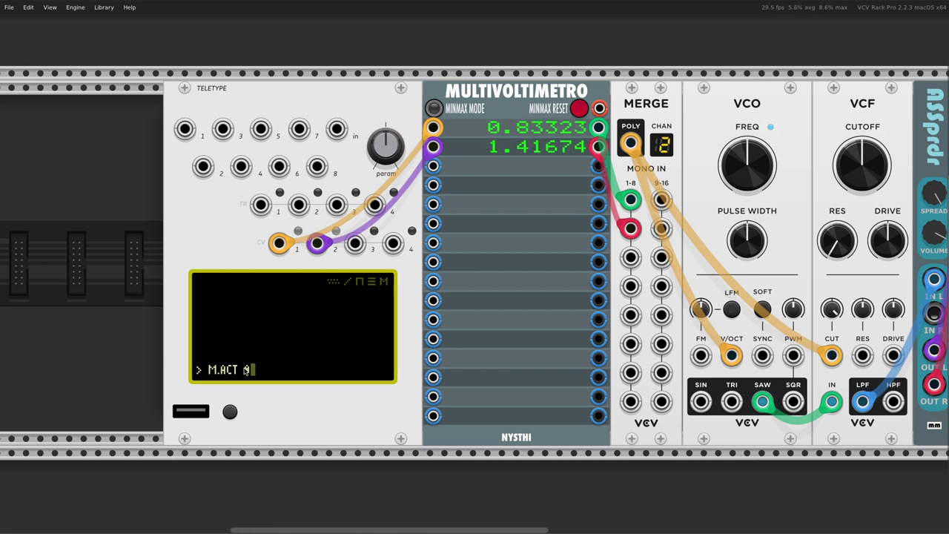
key(BackSpace)
text(1)
key(Return)
key(Up)
key(BackSpace)
text(0)
key(Return)
key(Up)
key(Return)
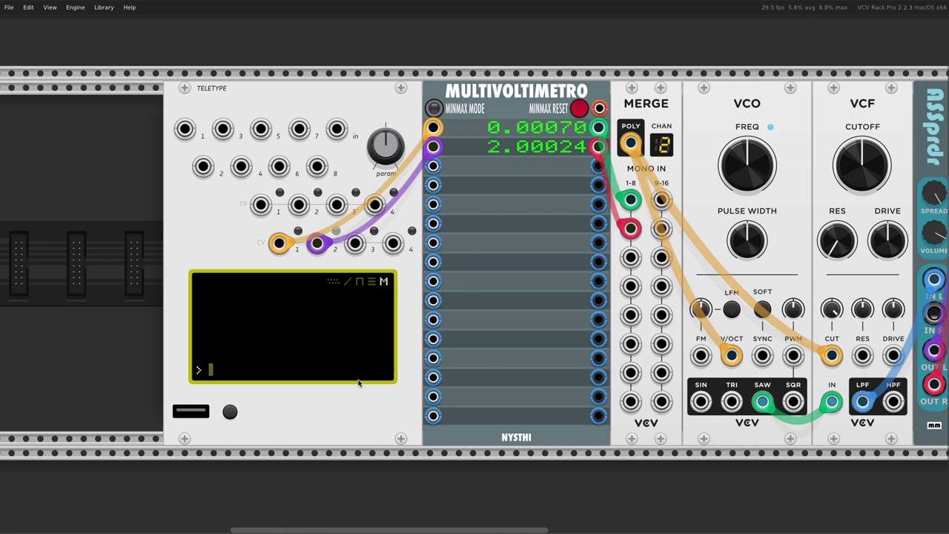
Step: Review the lines of the M script and of scripts 1 and 2 in edit mode
key(F9)
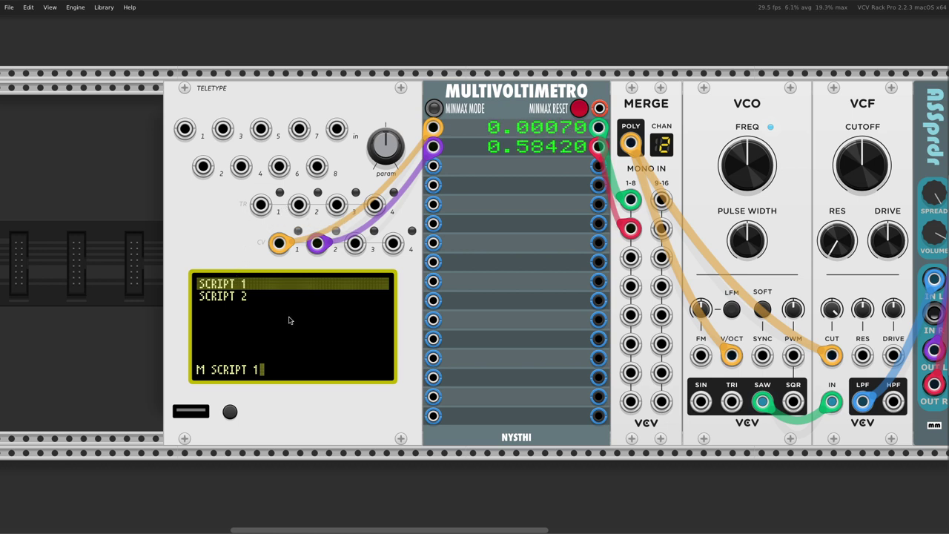
key(Escape)
key(Tab)
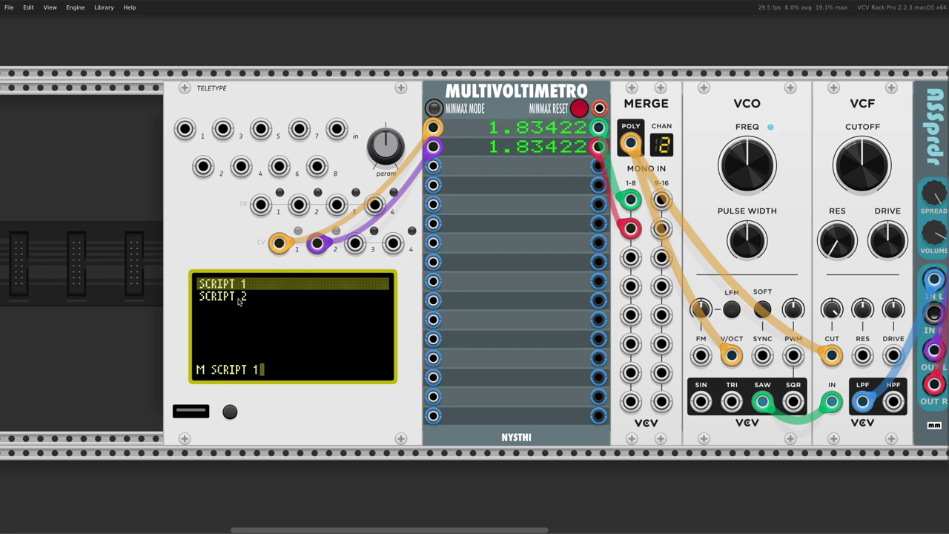
click(280, 298)
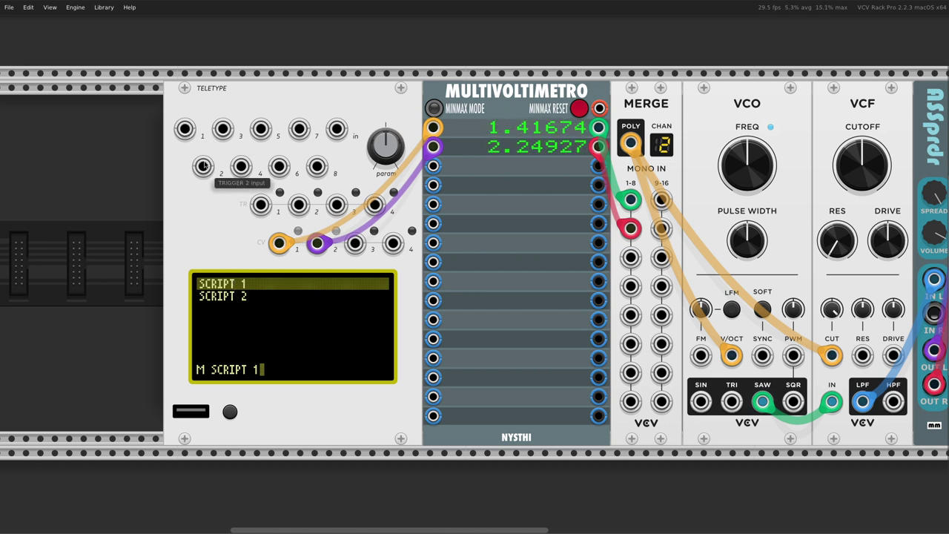
key(Return)
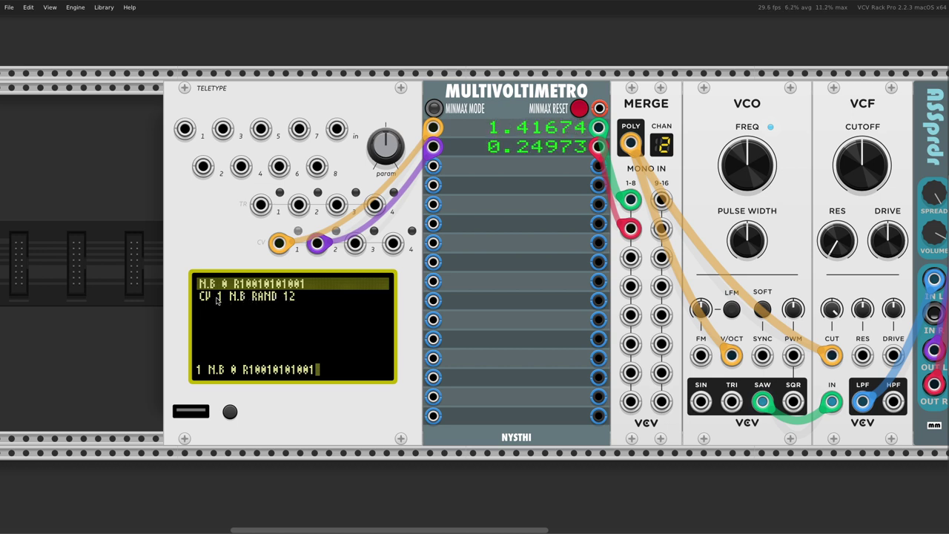
scroll(269, 320, down, 1)
key(bracketright)
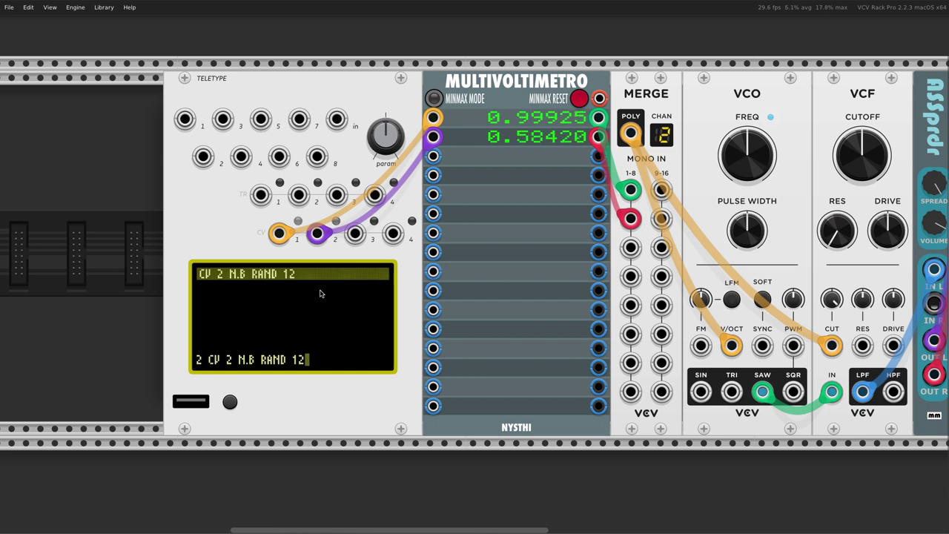
Step: Switch back and forth between live mode and the edit view of script 2
key(Tab)
key(Tab)
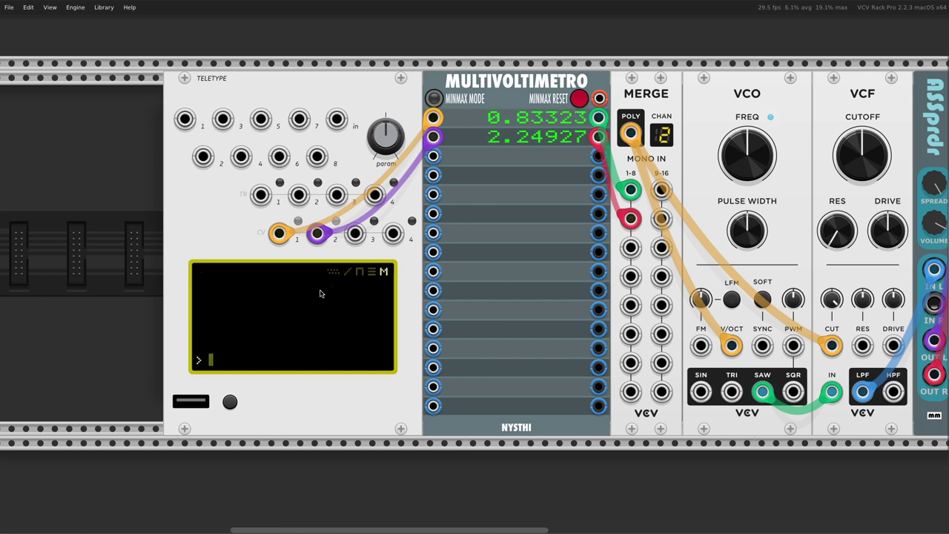
key(Tab)
key(Tab)
key(Tab)
key(Tab)
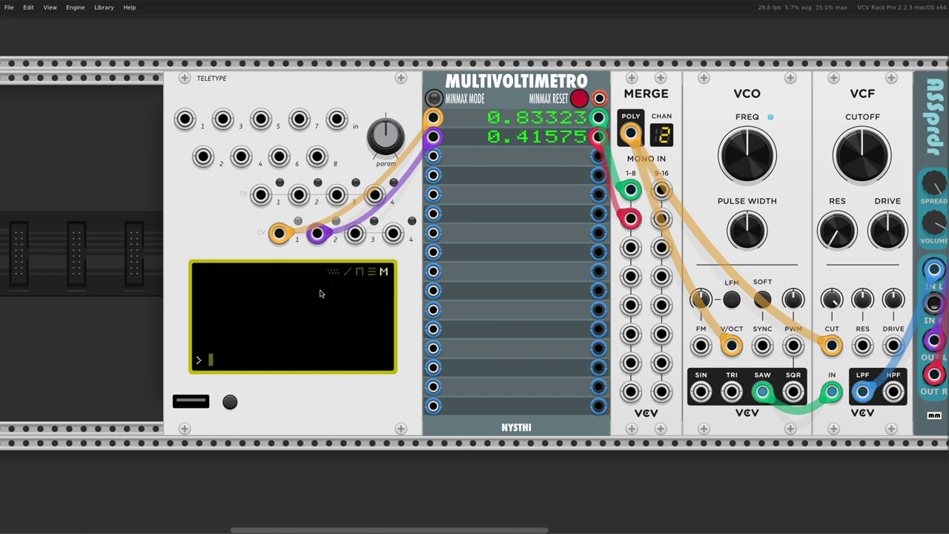
key(Tab)
key(Tab)
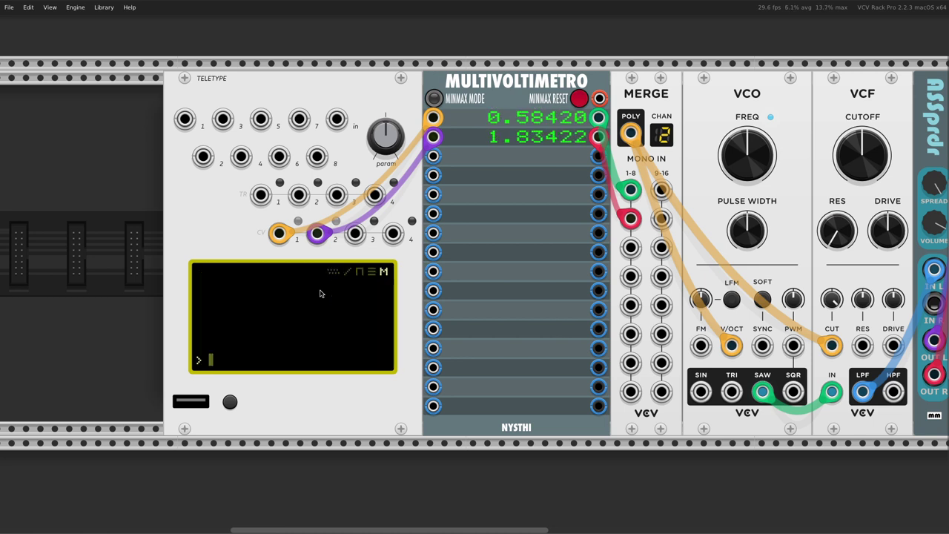
key(Tab)
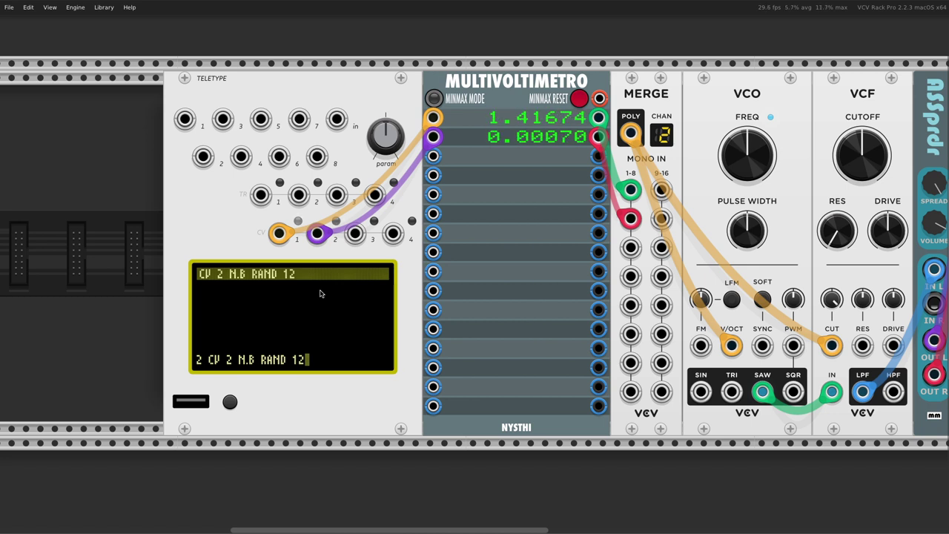
Step: In the M script, prefix the SCRIPT 1 line with "EVERY 3:"
key(Tab)
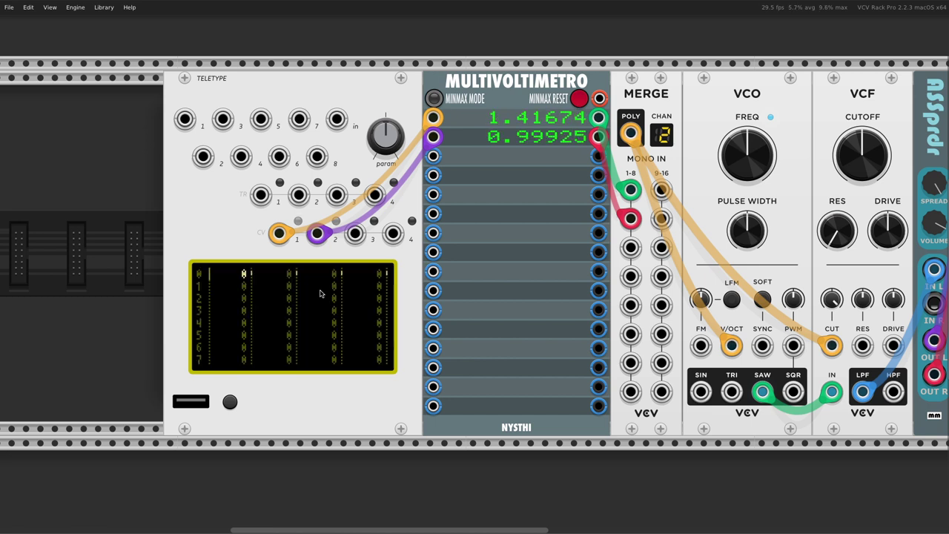
key(Tab)
key(Tab)
key(bracketleft)
key(bracketleft)
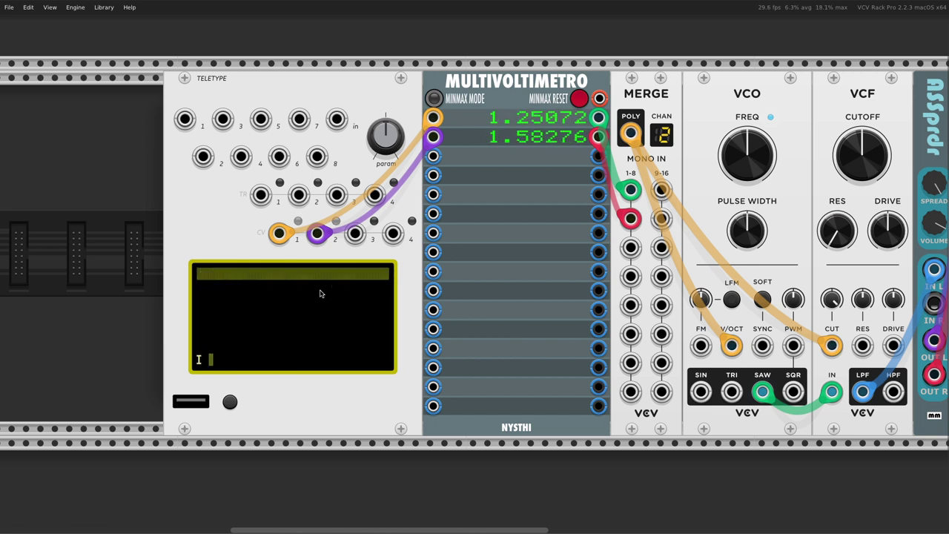
key(bracketleft)
key(Left)
key(Left)
key(Left)
key(Left)
key(Left)
key(Left)
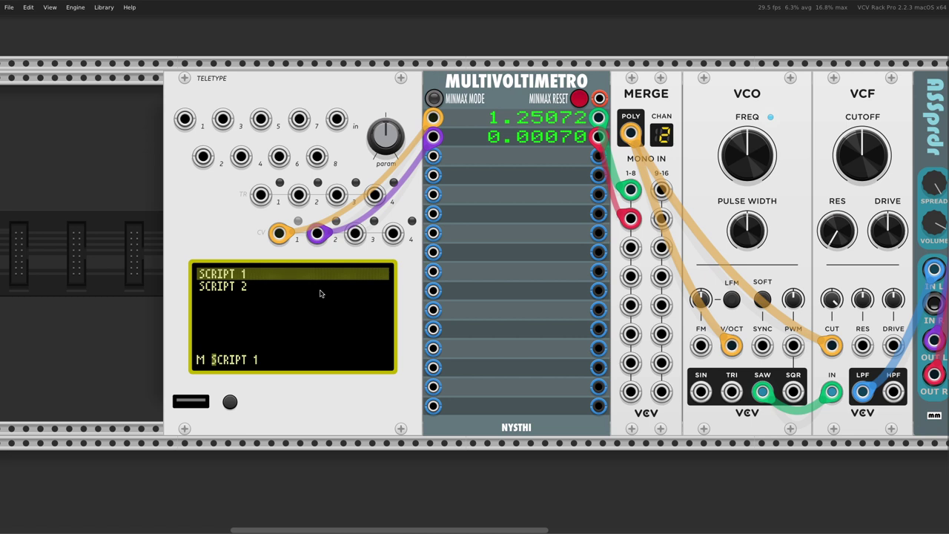
text(EVERY )
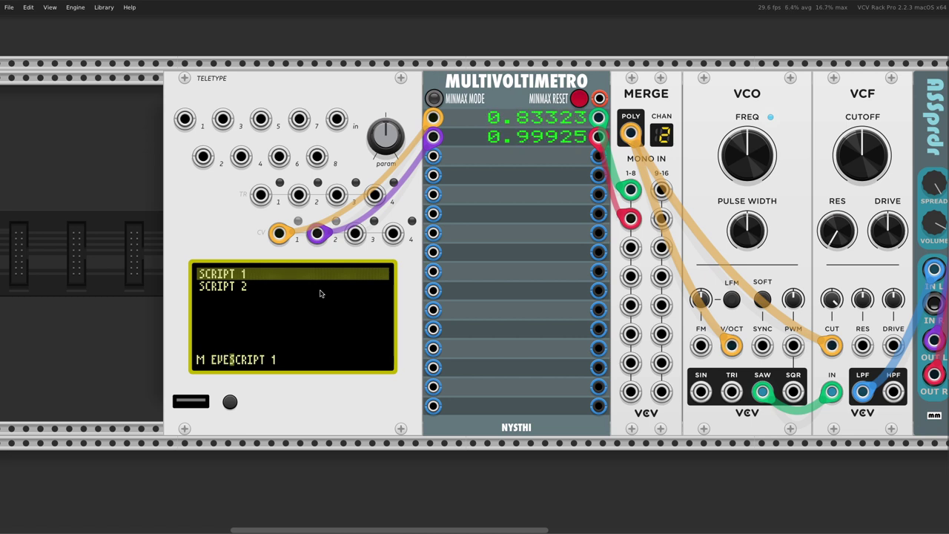
text(3:)
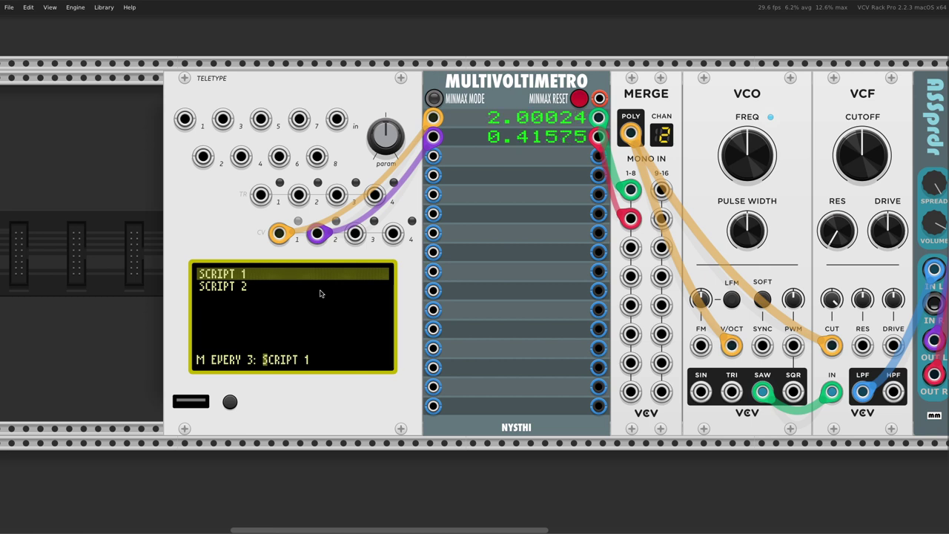
key(Return)
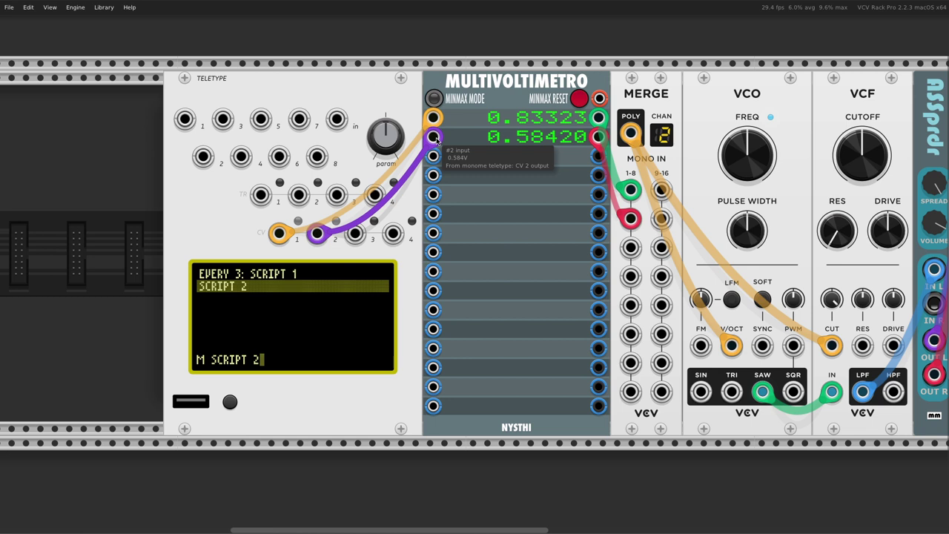
Step: Unplug the CV 2 cable from the second voltmeter input and plug it back in
drag(433, 136, 454, 231)
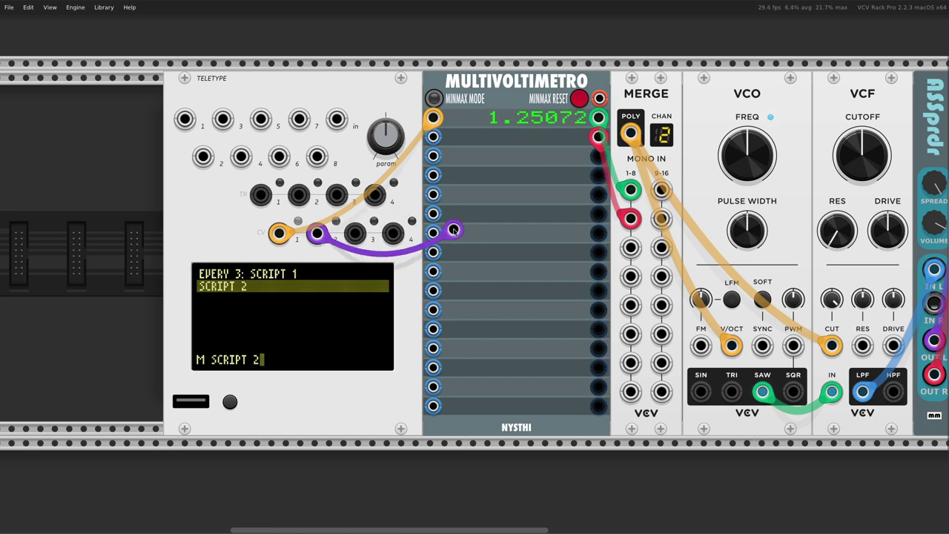
drag(454, 231, 433, 137)
click(338, 324)
Step: Prefix the SCRIPT 2 line of the M script with "PROB 50:"
key(Down)
key(Up)
key(ctrl+Left)
key(ctrl+Left)
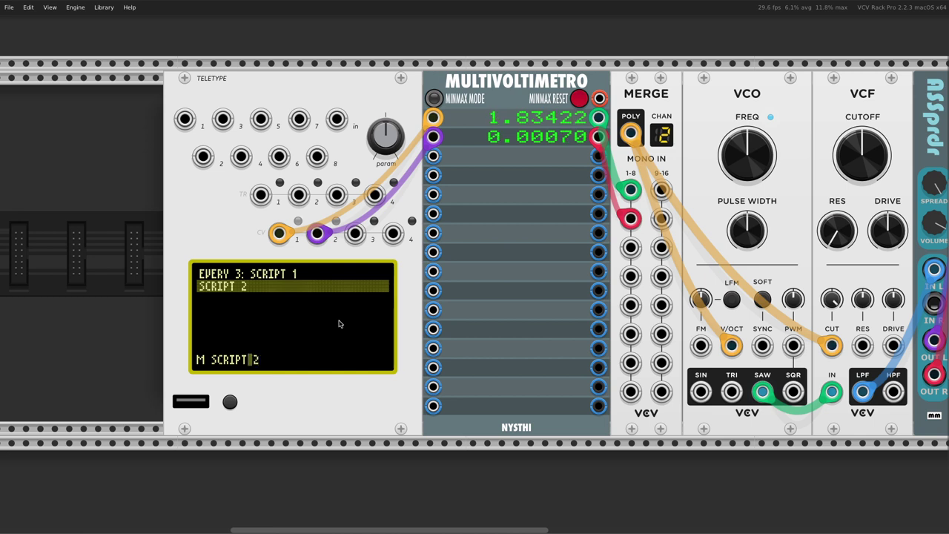
text(PROB )
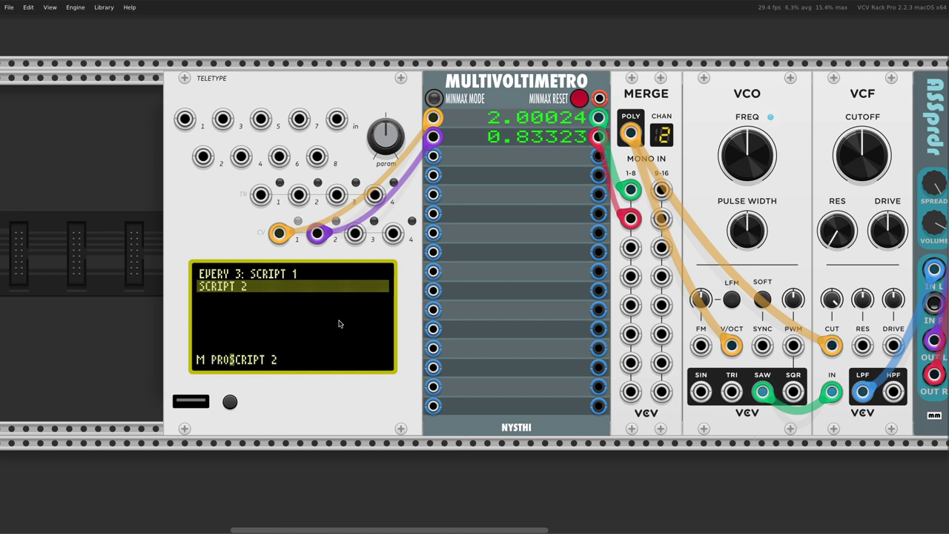
text(50:)
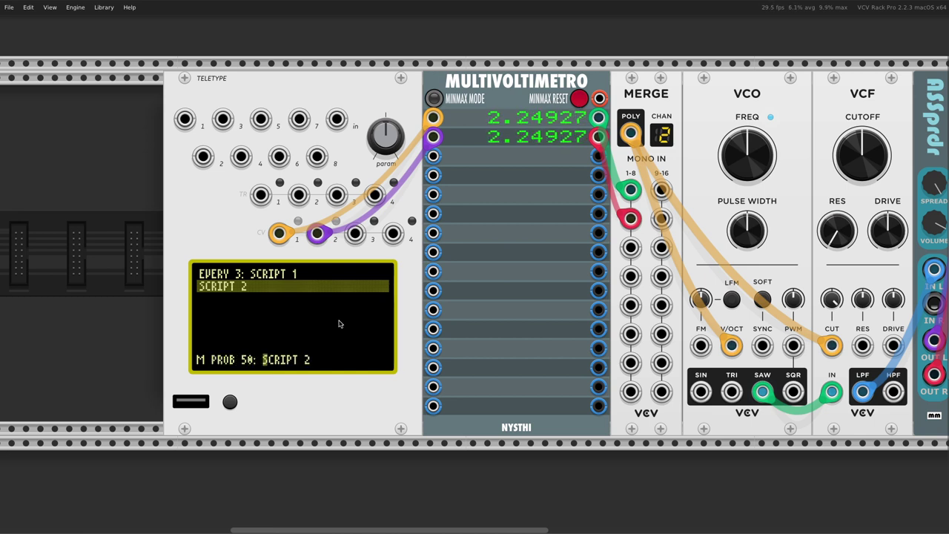
key(Return)
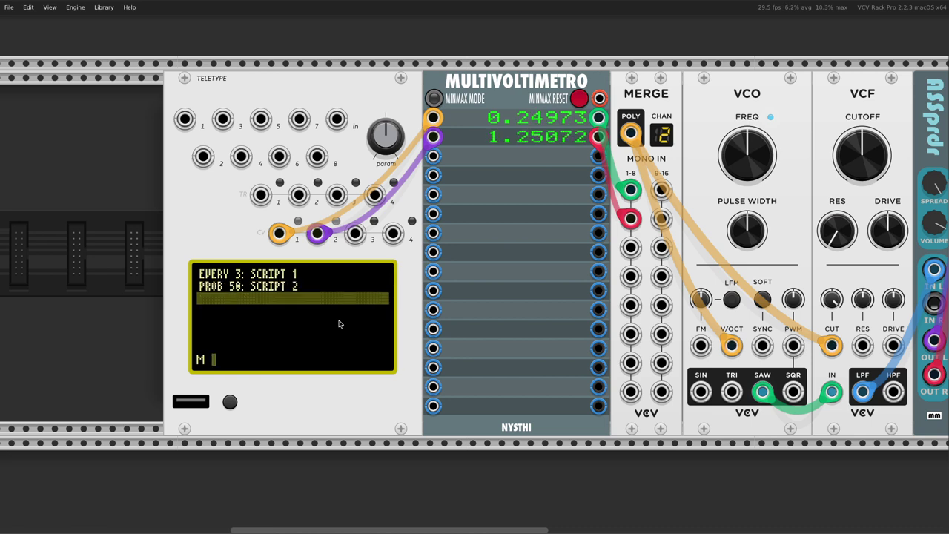
Step: Unplug the CV 1 cable from the first voltmeter input and plug it back in
drag(433, 117, 360, 109)
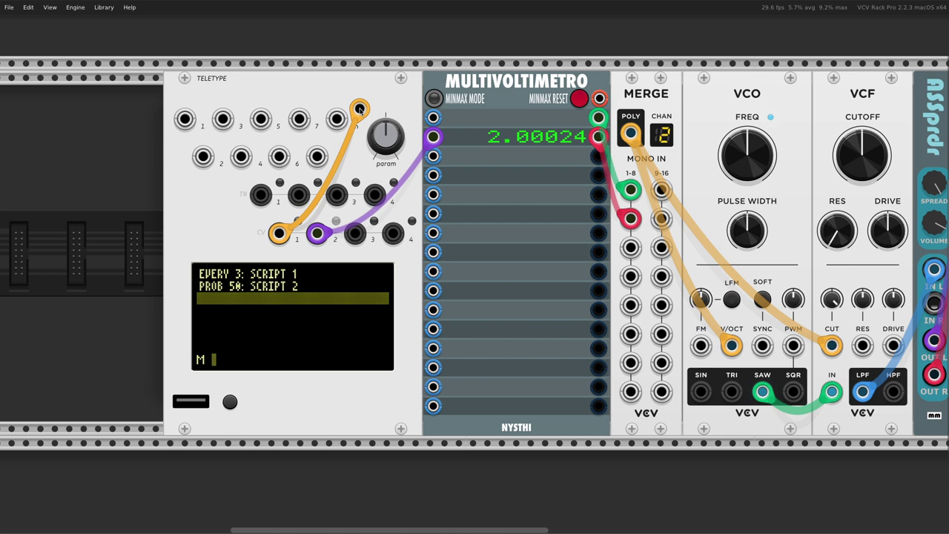
drag(359, 109, 433, 117)
click(345, 319)
Step: Replace the EVERY condition on the M script's SCRIPT 1 line with "SKIP 5:"
key(Up)
key(Up)
key(Left)
key(Left)
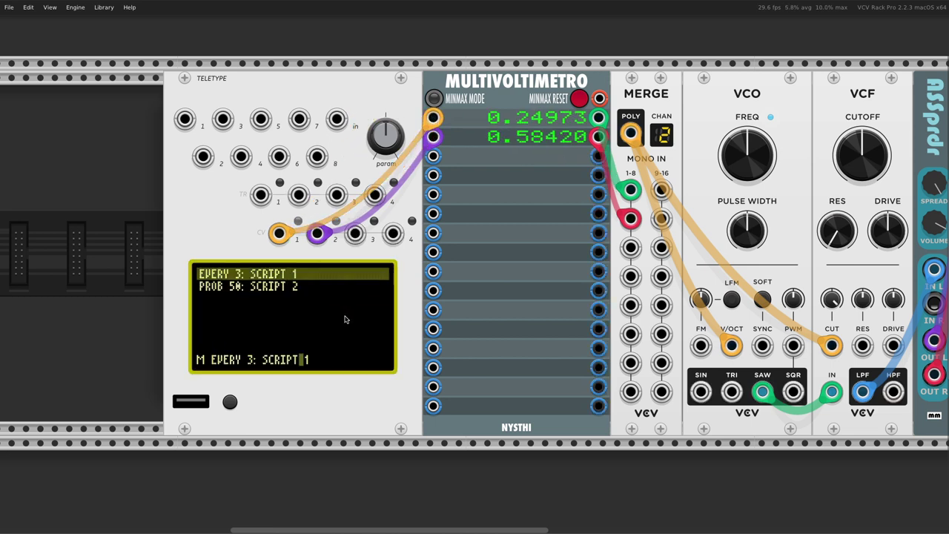
key(Left)
key(Left)
key(Left)
key(Left)
key(Left)
key(Left)
key(Left)
key(Left)
key(BackSpace)
key(BackSpace)
key(BackSpace)
key(BackSpace)
key(BackSpace)
key(BackSpace)
key(BackSpace)
key(BackSpace)
text(SKIP 5)
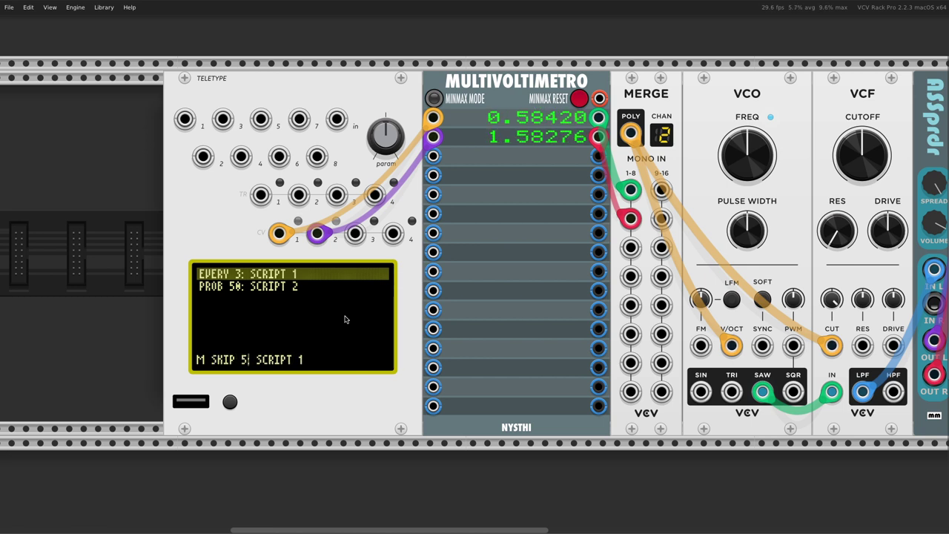
text(:)
key(Return)
Step: Replace the PROB condition on the M script's SCRIPT 2 line with the Euclidean condition "IF ER 7 11 0:"
key(Left)
key(Left)
key(Left)
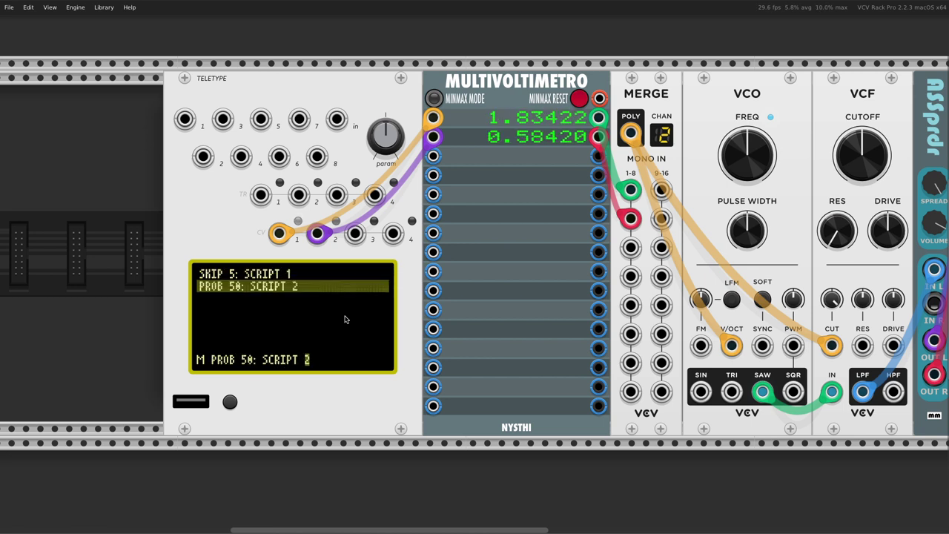
key(BackSpace)
key(BackSpace)
key(BackSpace)
key(BackSpace)
key(BackSpace)
key(BackSpace)
key(BackSpace)
key(BackSpace)
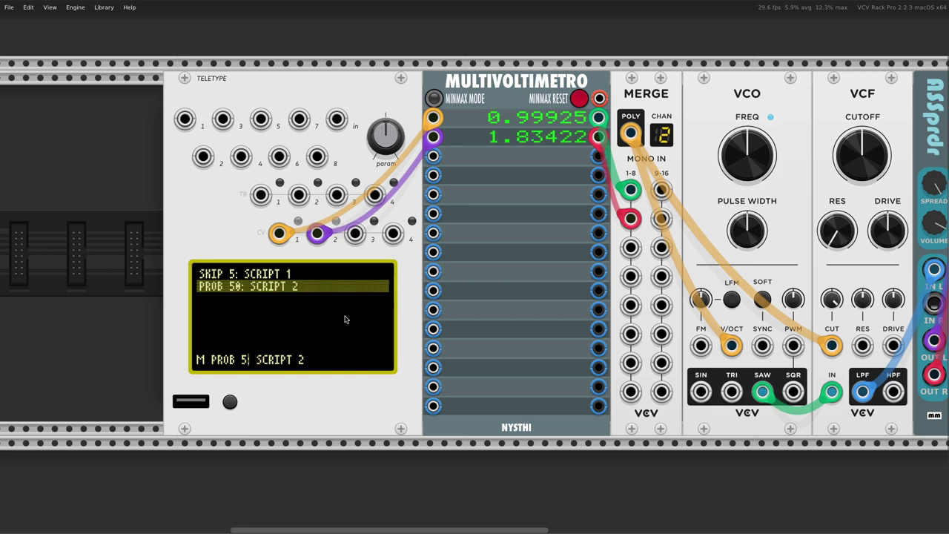
text(IF ER )
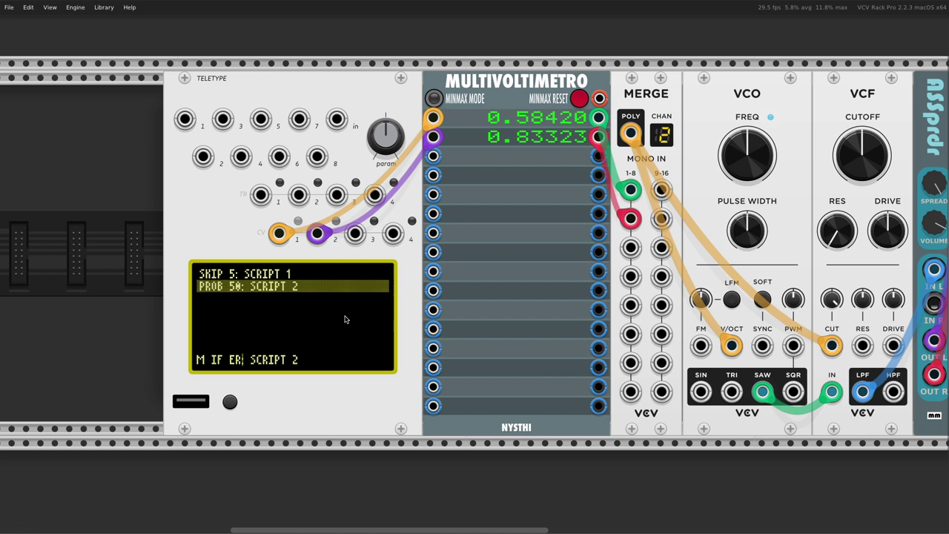
text(7)
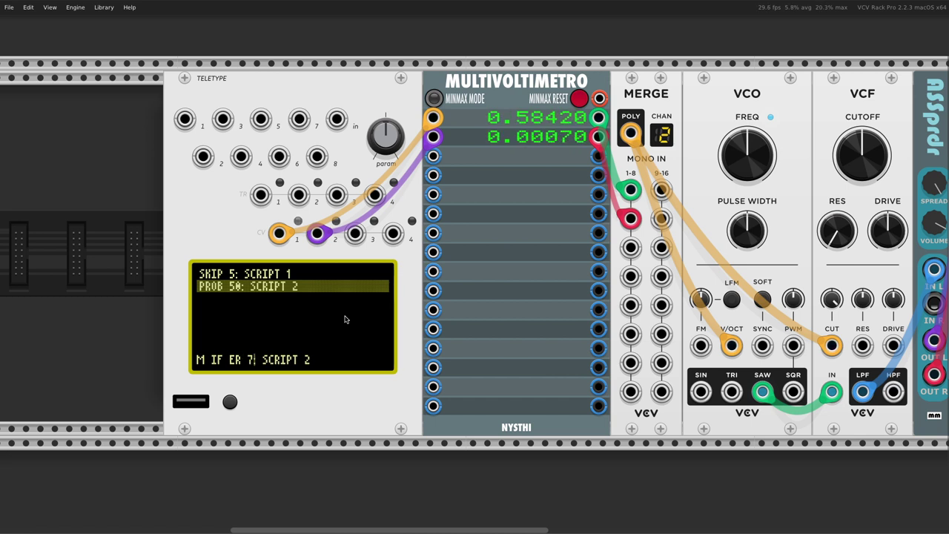
text( 11  )
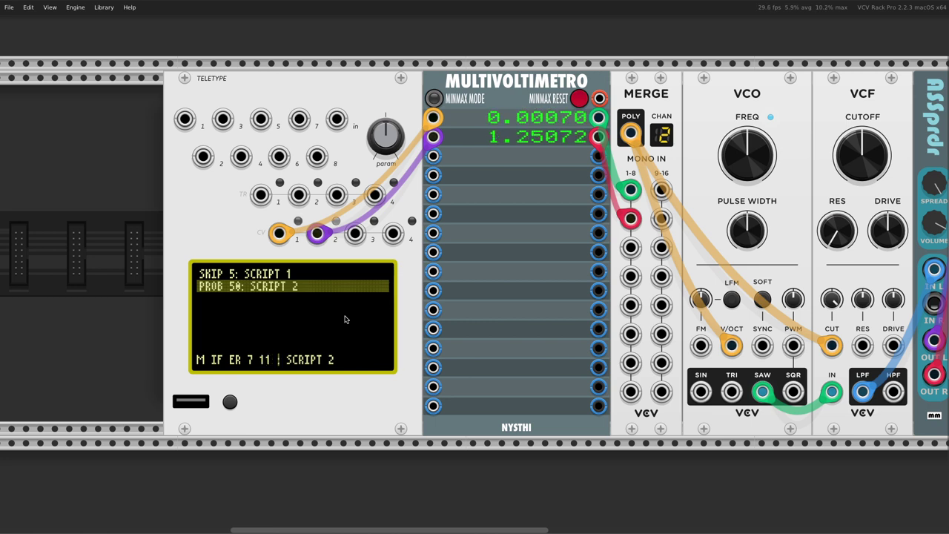
text(:)
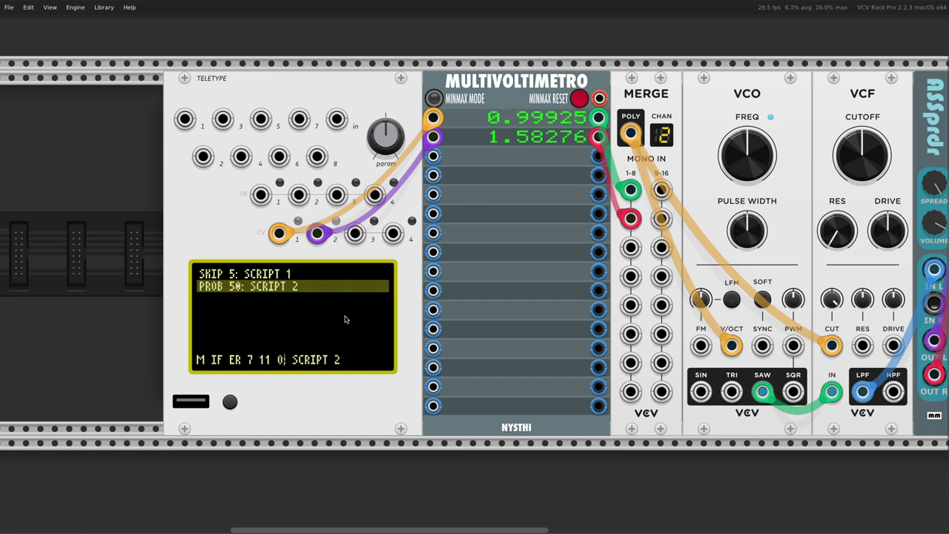
key(Return)
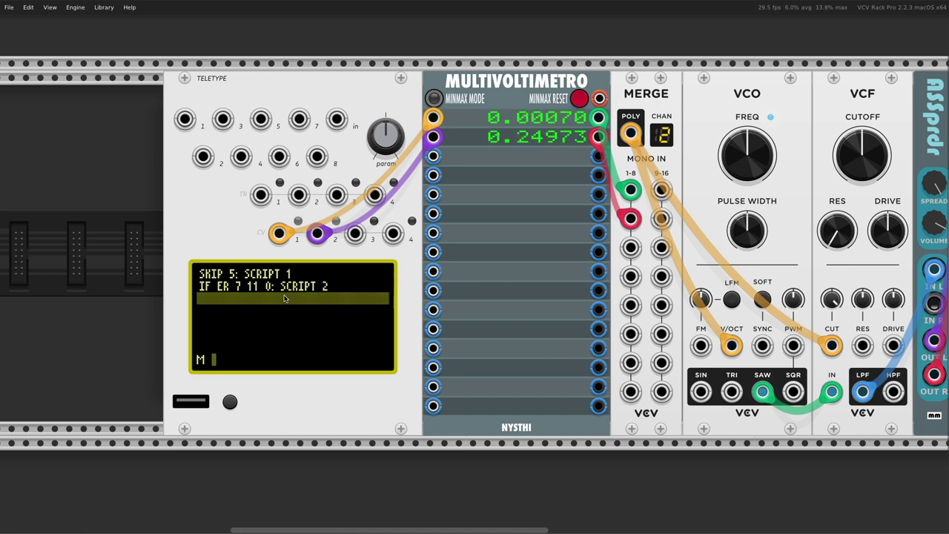
Step: In script 1, change the note line to "CV 1 N.B RAND 24"
key(alt+F1)
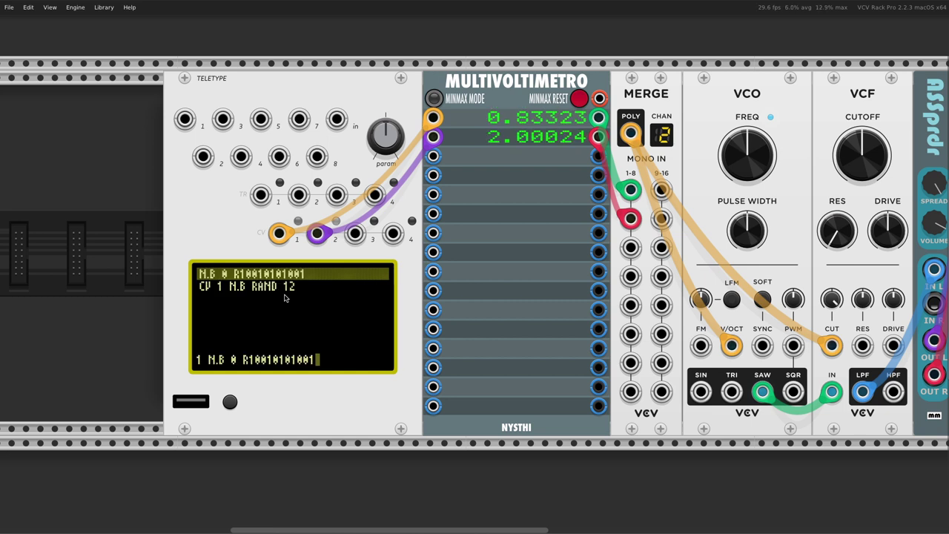
key(Down)
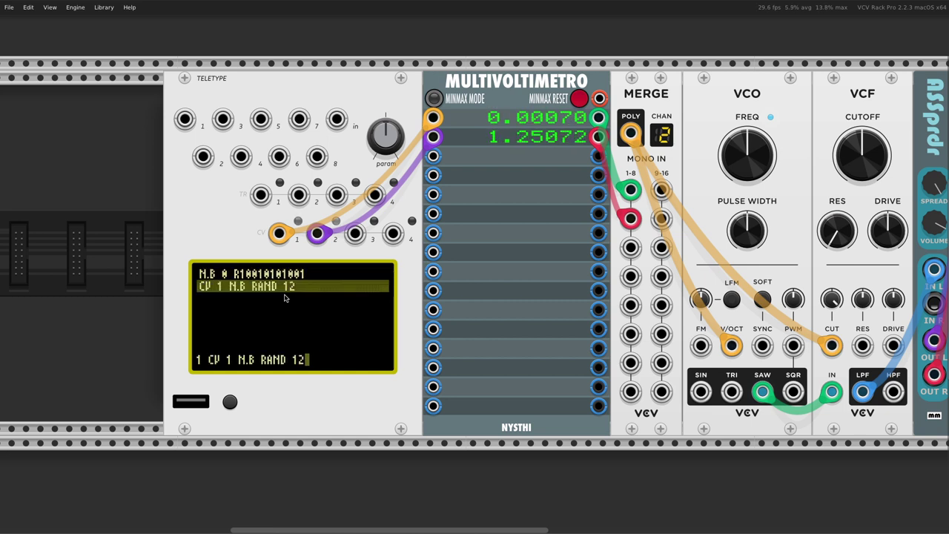
key(BackSpace)
key(BackSpace)
text(24)
key(Return)
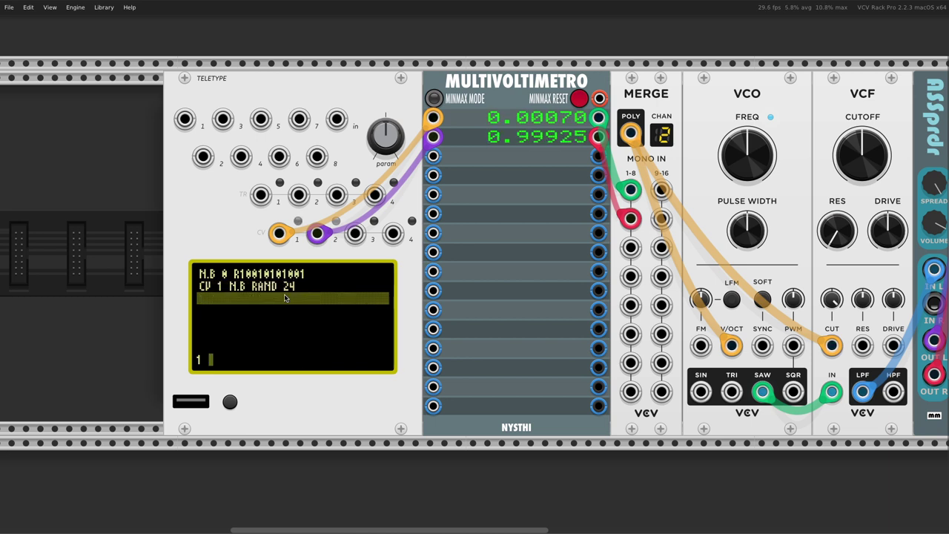
Step: In script 2, change the note line to "CV 2 N.B RAND 24"
key(Up)
key(bracketright)
key(Up)
key(BackSpace)
key(BackSpace)
text(24)
key(Return)
Step: Set the RAND range of script 2's note line to 6
key(Up)
key(BackSpace)
key(BackSpace)
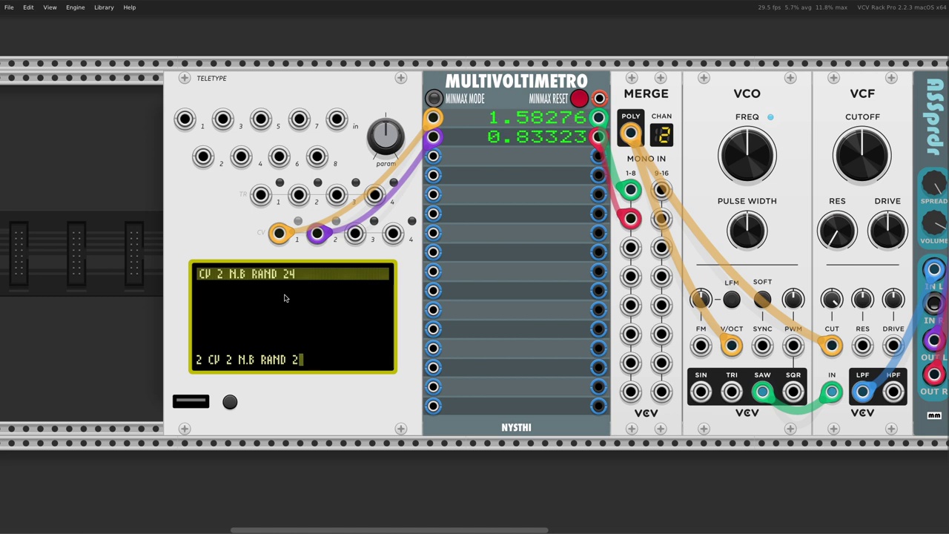
text(6)
key(Return)
Step: Set the RAND range of script 1's note line to 6
key(bracketleft)
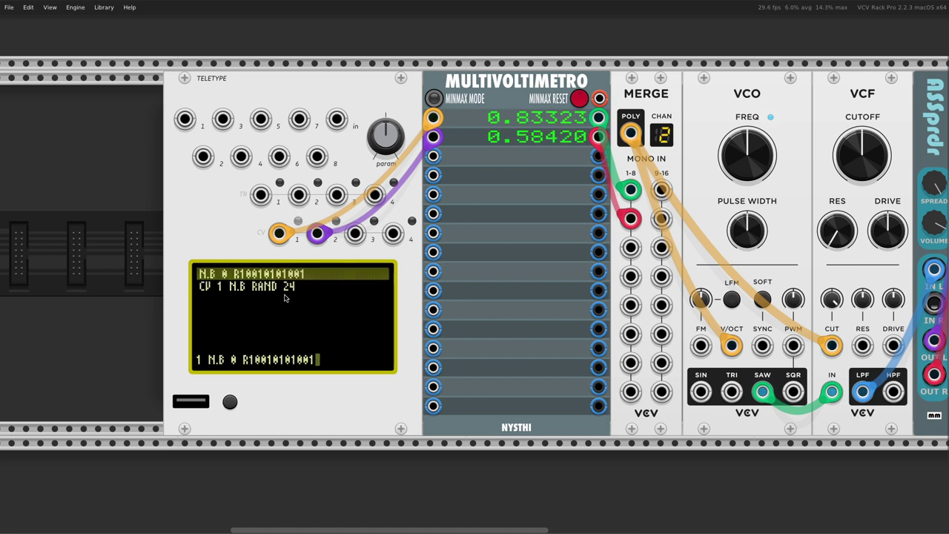
key(Down)
key(BackSpace)
key(BackSpace)
text(6)
key(Return)
Step: In script 1, replace the fixed RAND range with the variable X, giving "CV 1 N.B RAND X"
key(Up)
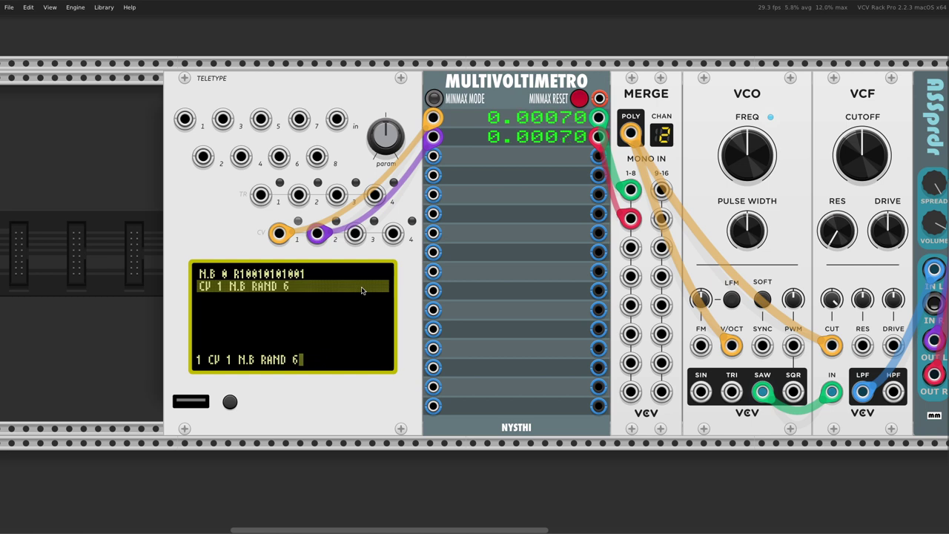
key(BackSpace)
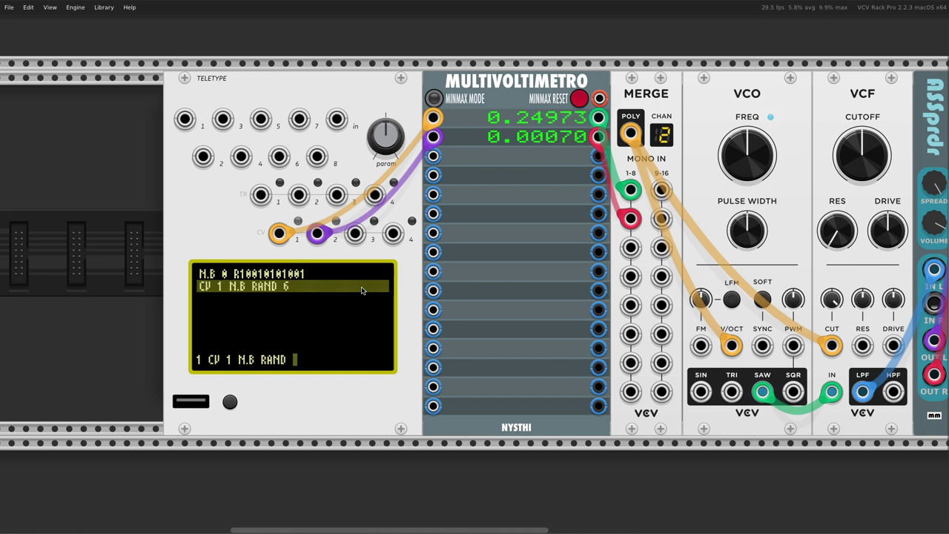
text(6)
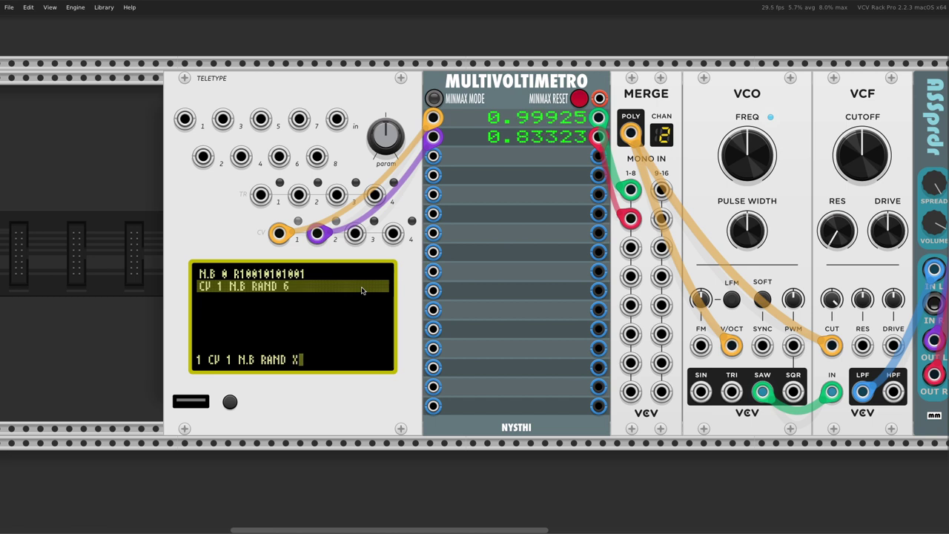
key(Return)
Step: In script 2, replace the fixed RAND range with the variable X, giving "CV 2 N.B RAND X"
key(bracketright)
key(Up)
key(BackSpace)
text(X)
key(Return)
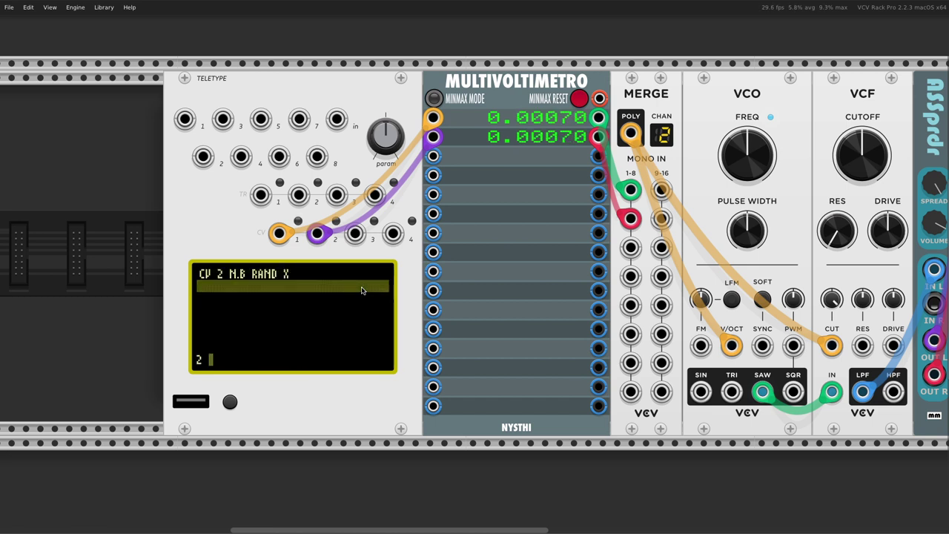
key(Up)
Step: In live mode, try "X 16" for the variable X and finally set it with "X 24"
key(Tab)
key(Tab)
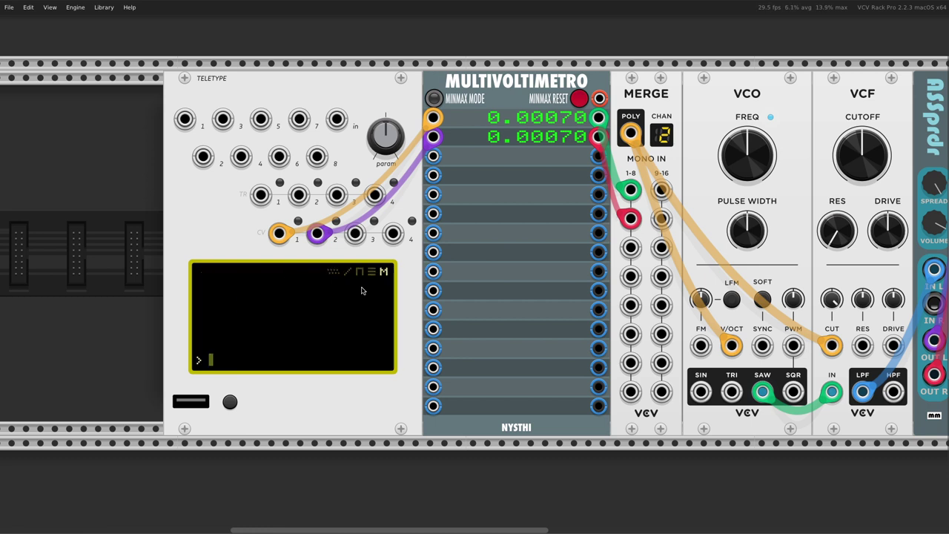
text(X 1)
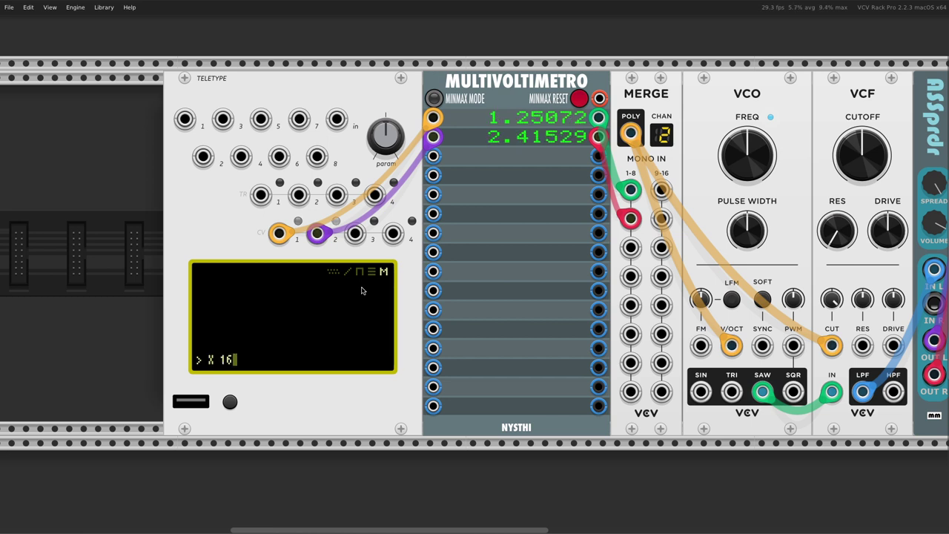
key(BackSpace)
text(24)
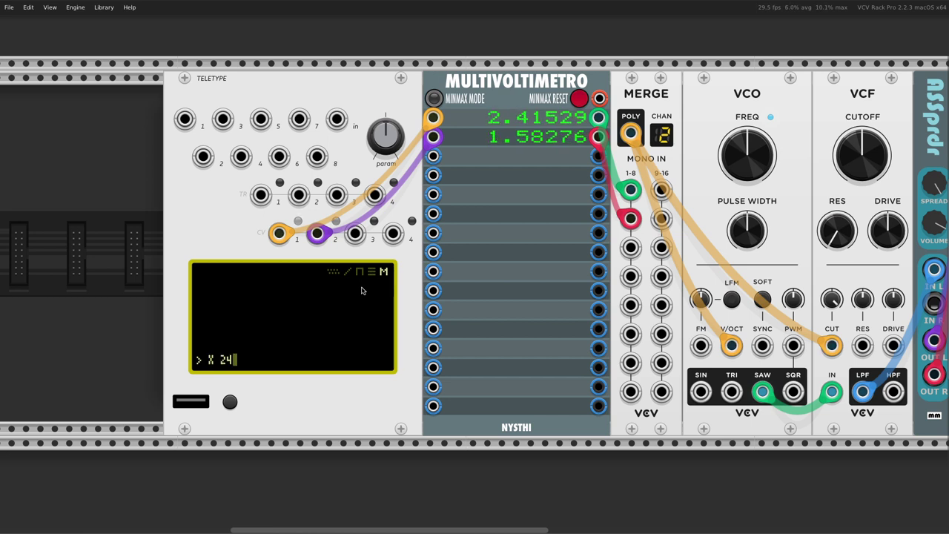
text(=)
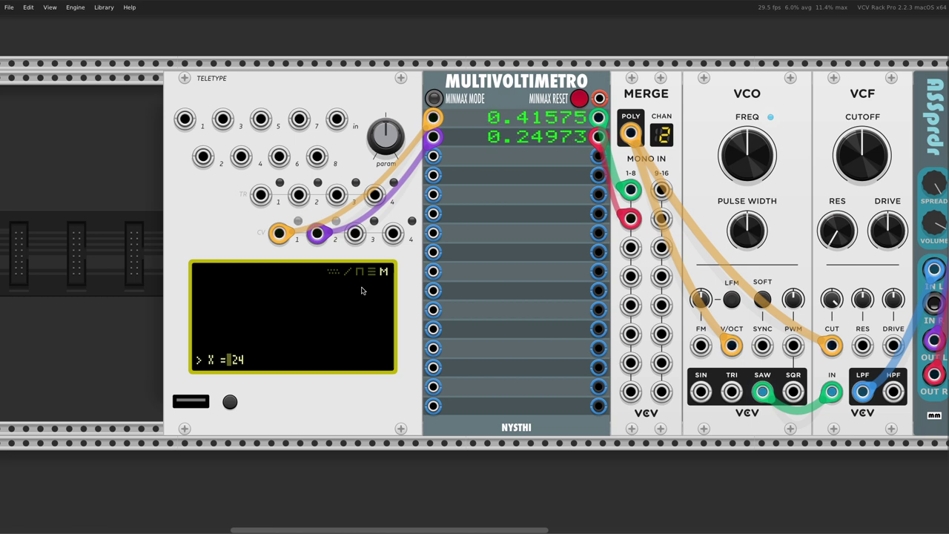
key(End)
key(BackSpace)
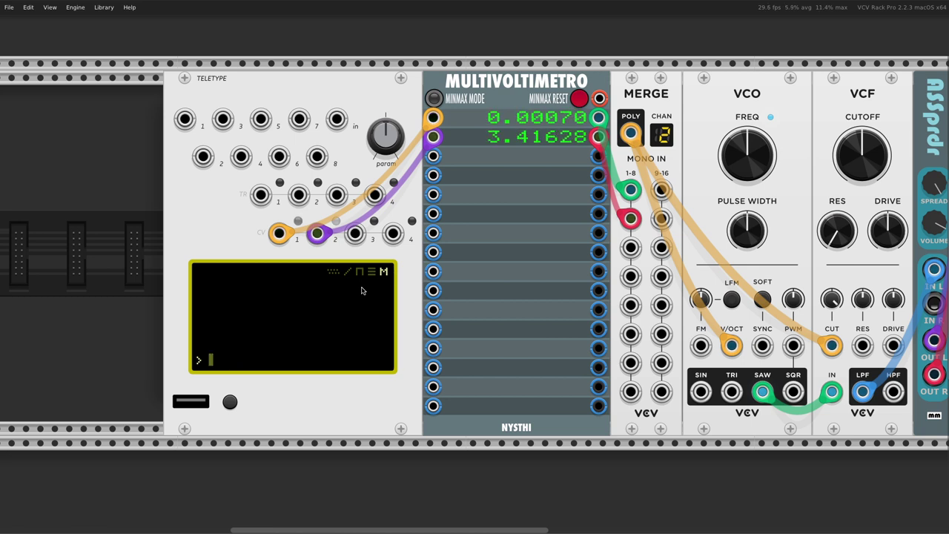
Step: In live mode, try "X 10" for the variable X and settle on "X 8"
key(BackSpace)
text(10)
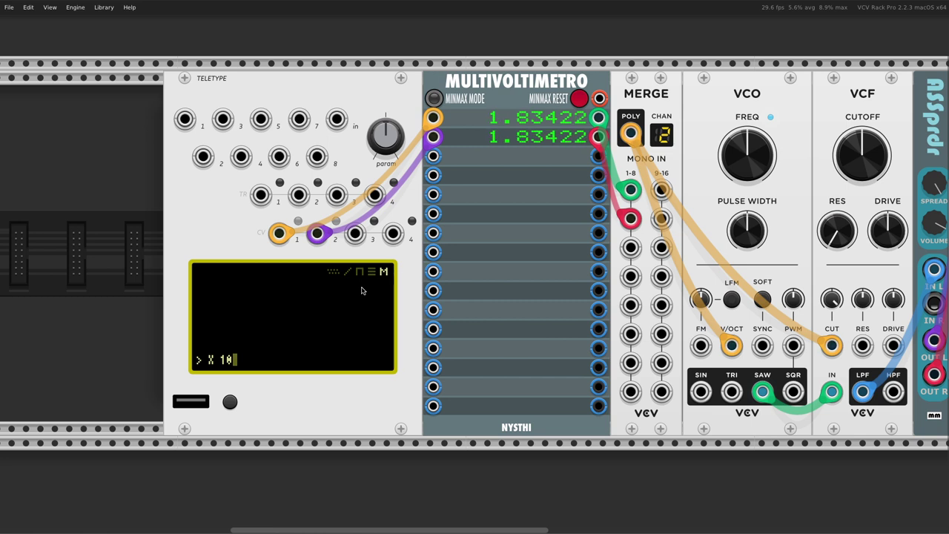
key(BackSpace)
text(0)
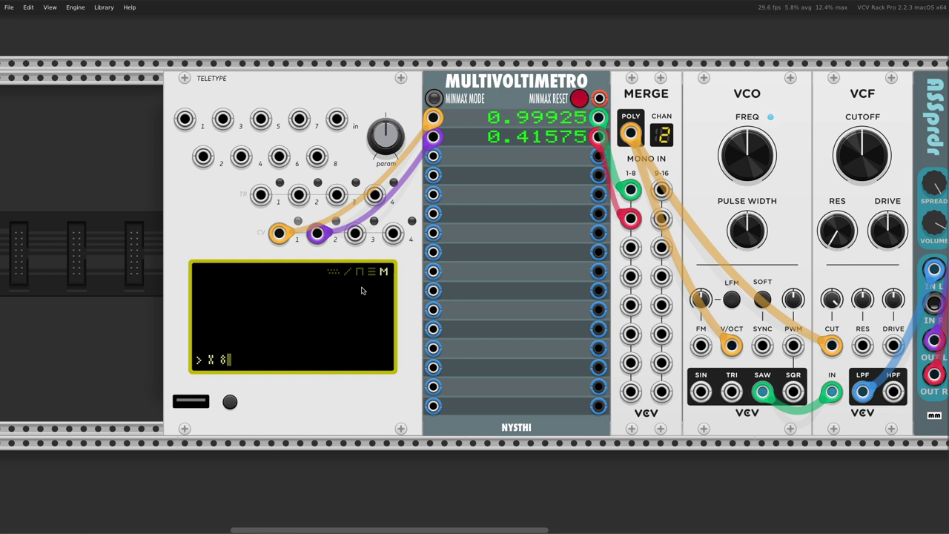
key(BackSpace)
key(BackSpace)
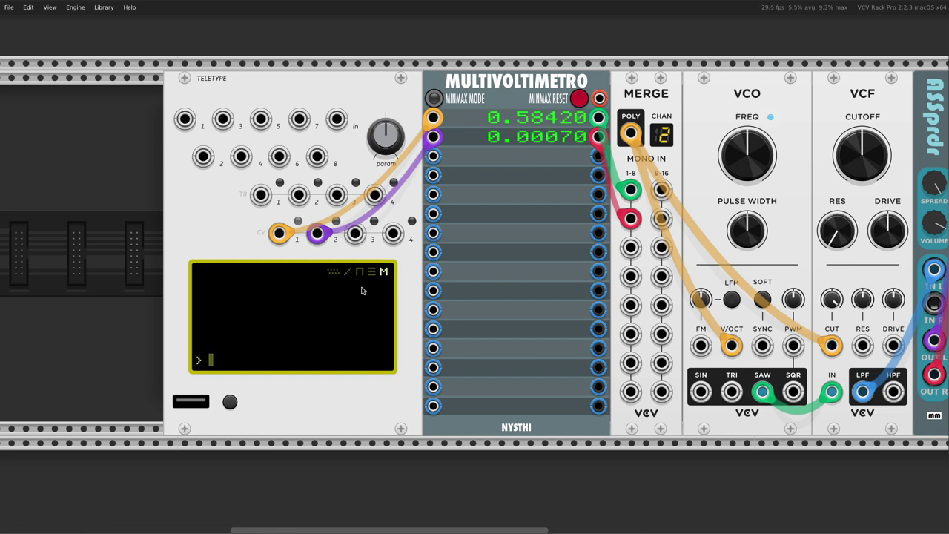
Step: Show the live-mode display of the variables A to D and X, Y, Z and T
key(shift+grave)
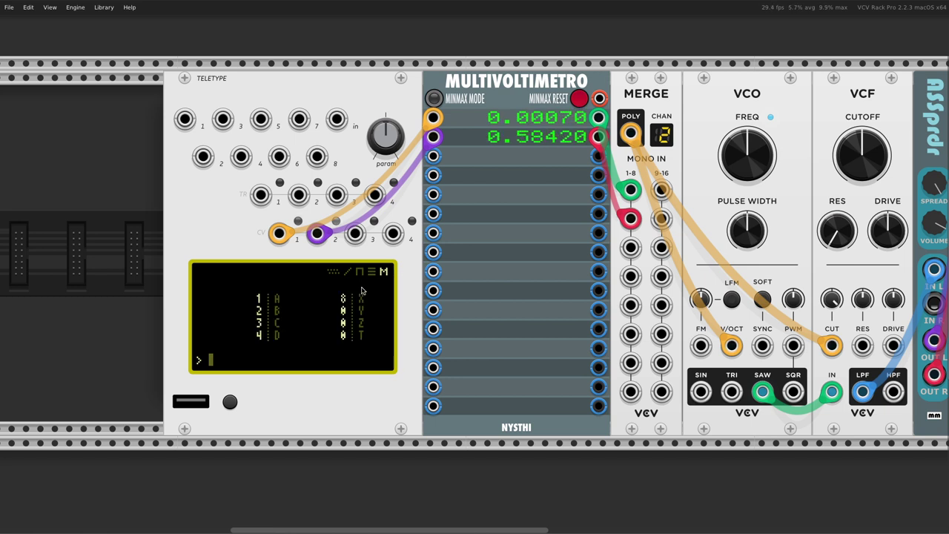
key(shift+grave)
key(shift+grave)
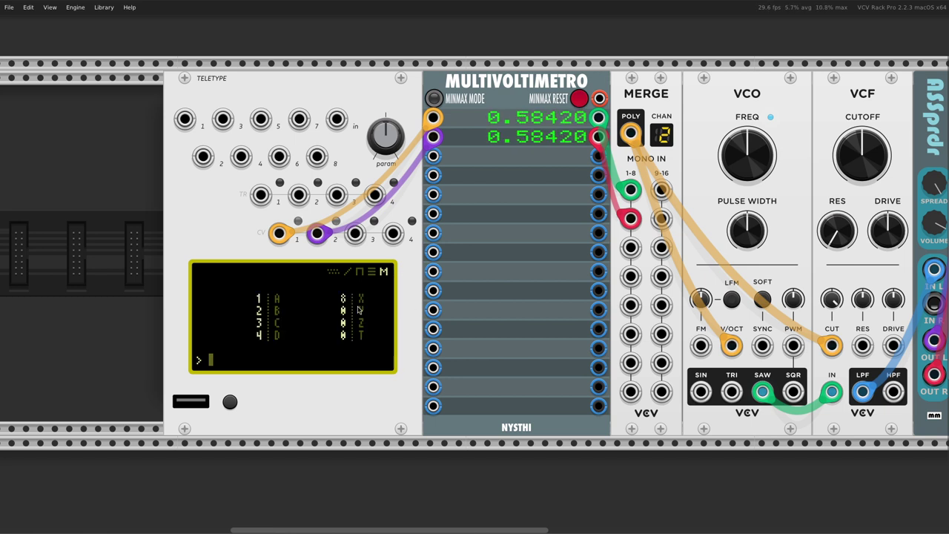
key(shift+grave)
key(shift+grave)
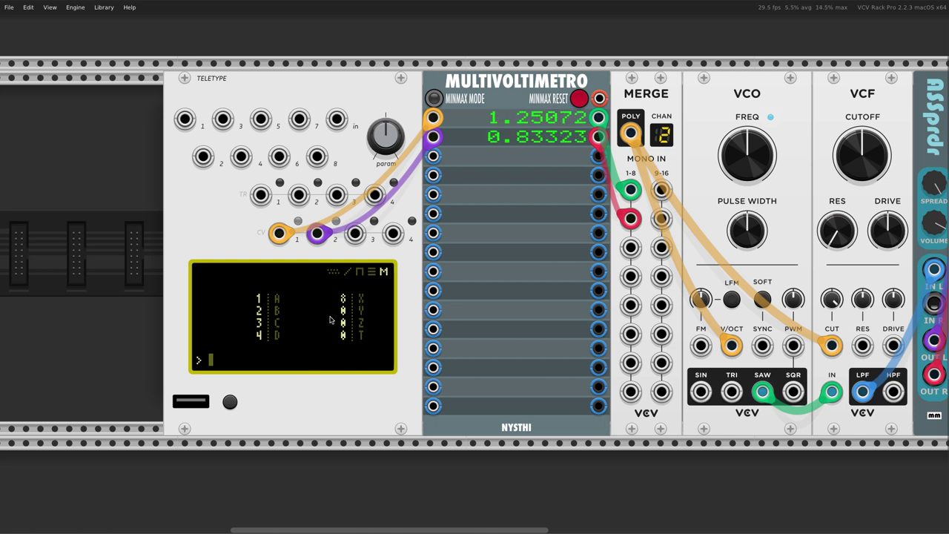
Step: With the variable display open, try "X 16" and "X 12" for the variable X
text(X 16)
key(Return)
key(BackSpace)
text(2)
key(Return)
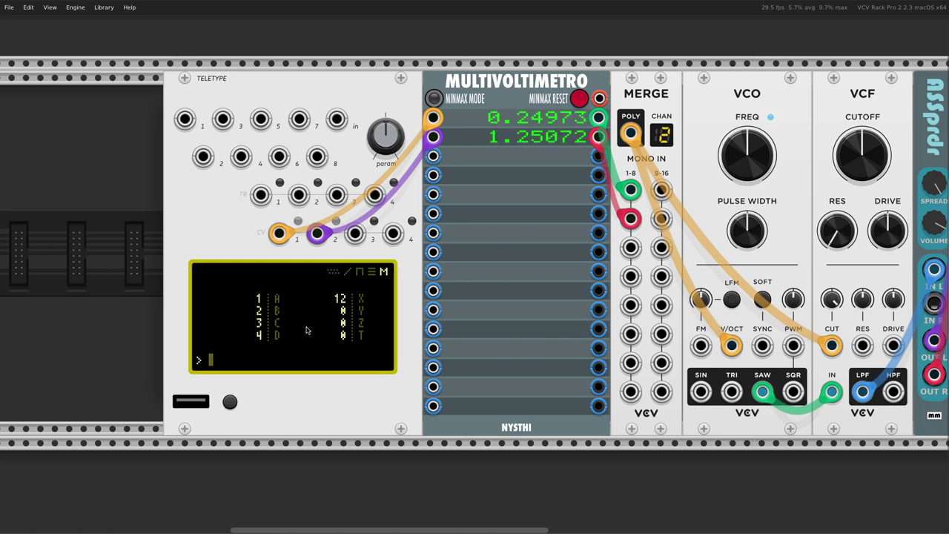
Step: In live mode, set the variables A, B and C to 0
text(0)
key(Return)
key(Return)
text(B 0)
key(Return)
key(Up)
key(BackSpace)
text(C)
key(Return)
Step: In live mode, clear the mistyped command, set the variable D to 0 and set X to 8
key(Up)
key(BackSpace)
text(4)
key(Return)
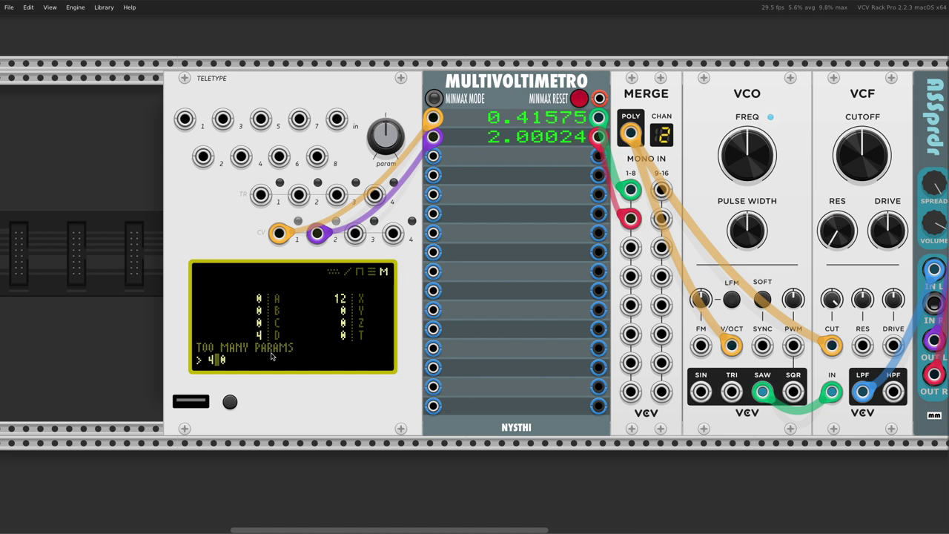
key(Right)
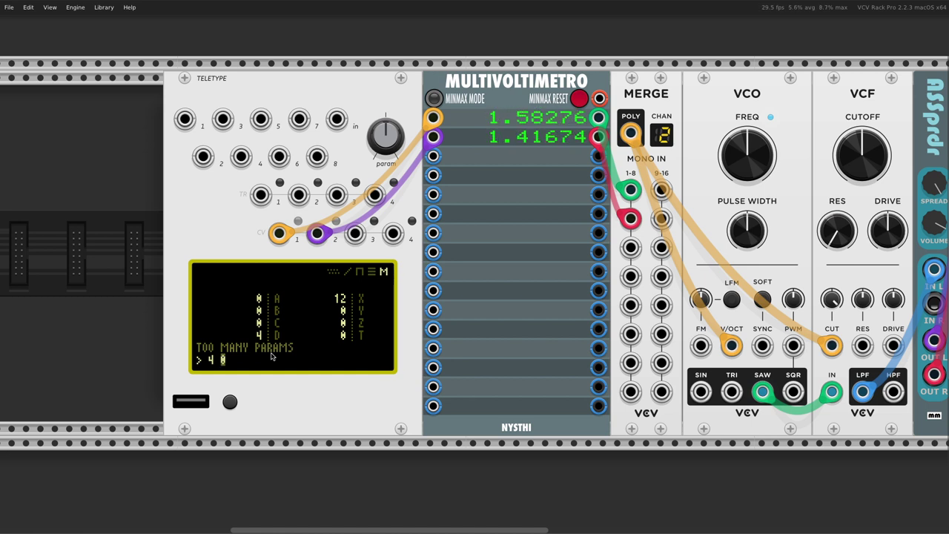
key(BackSpace)
key(BackSpace)
key(Return)
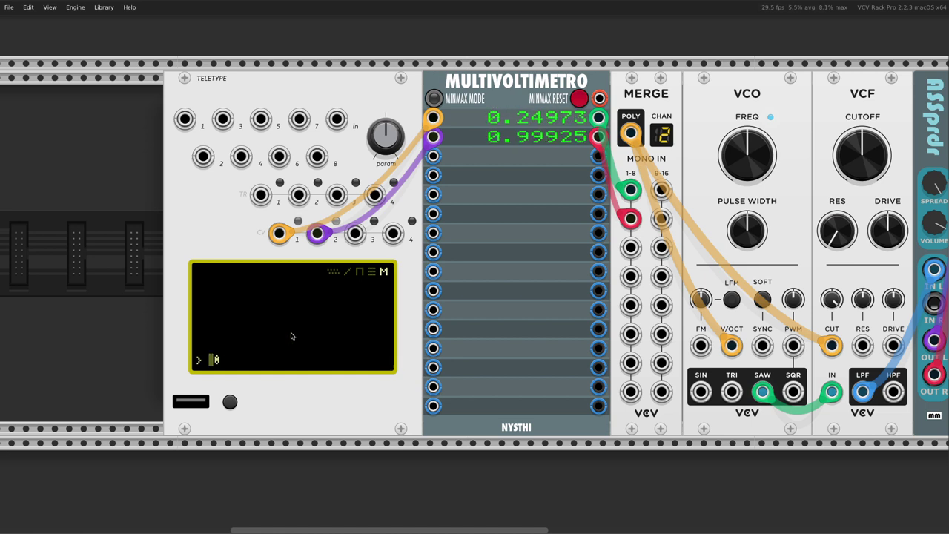
key(asciitilde)
text(D 0)
key(Return)
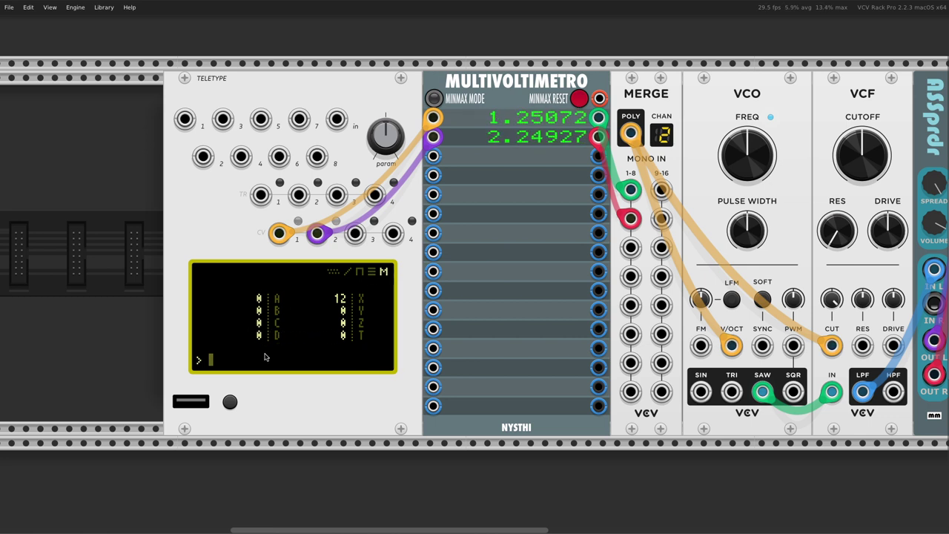
text(X 0)
key(Return)
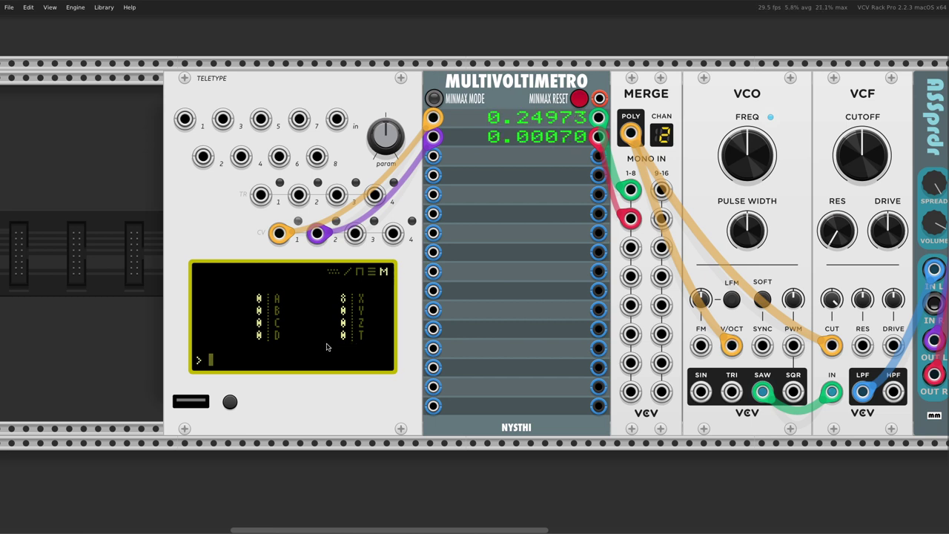
Step: In script 1, add the line "CV.OFF 1 N T" below the random note line to offset CV 1 by the variable T
key(Tab)
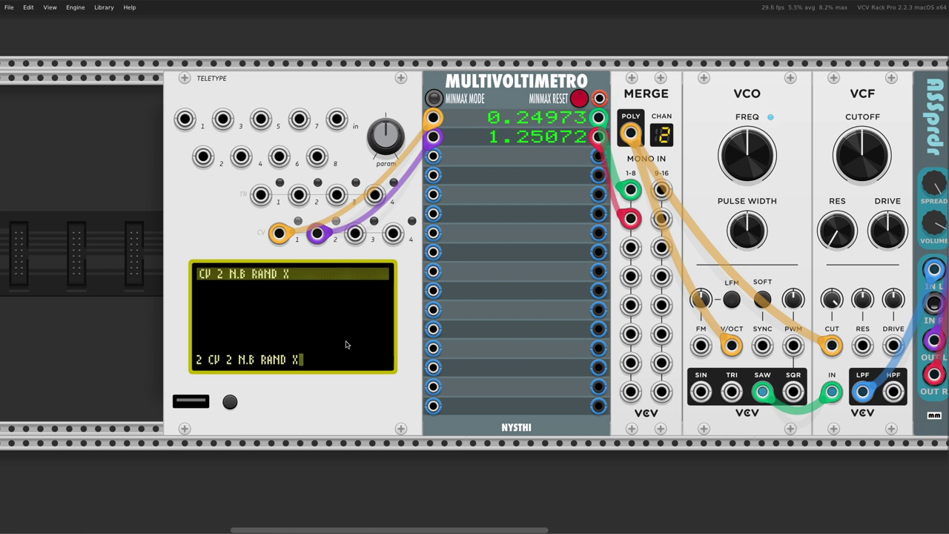
key(bracketleft)
key(Down)
key(Down)
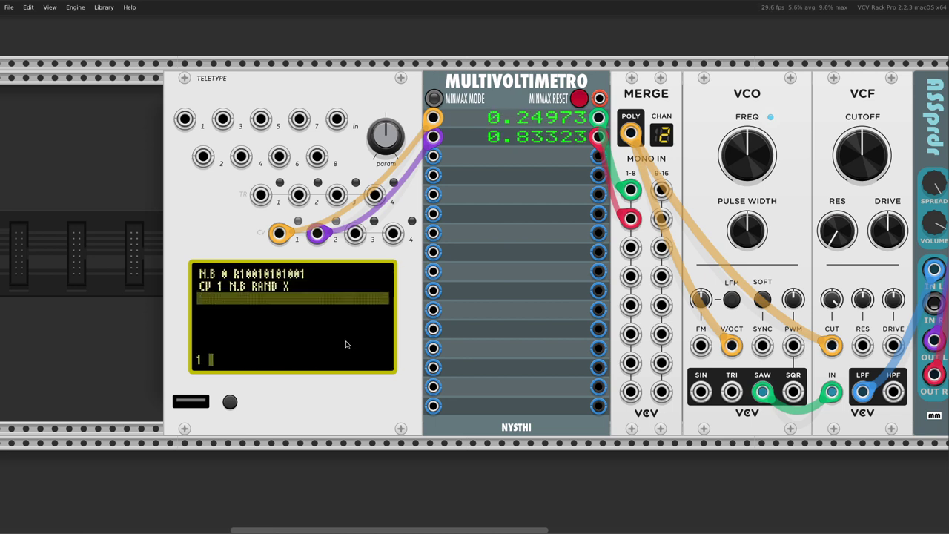
text(CV)
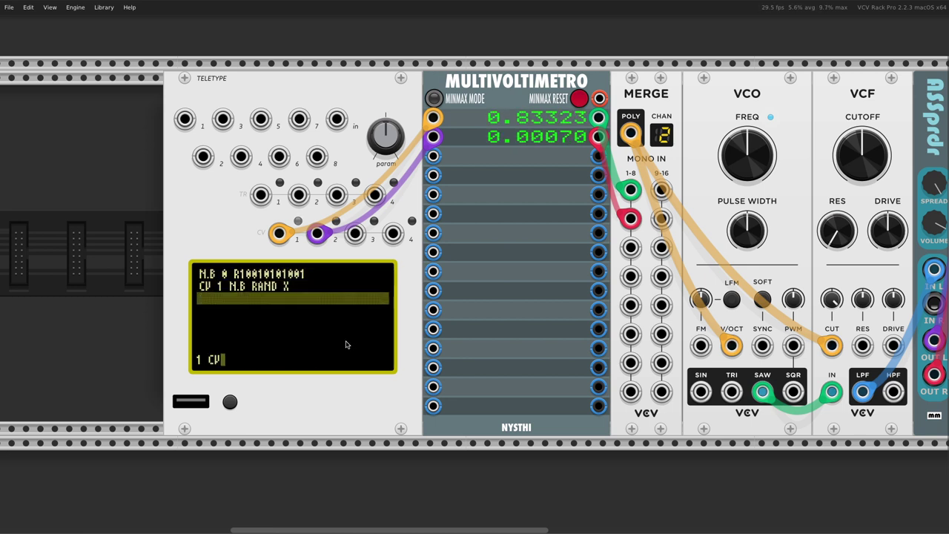
text(.OFF 1 )
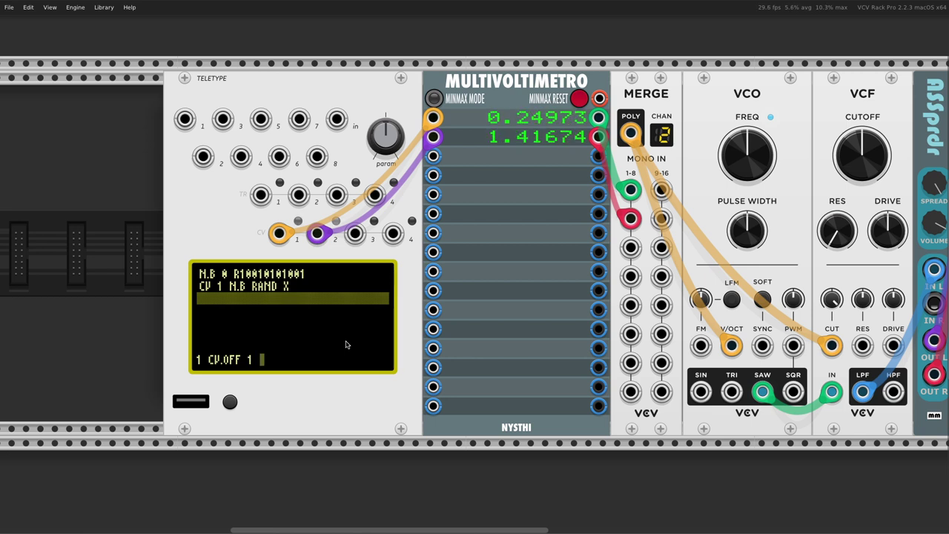
text(N T)
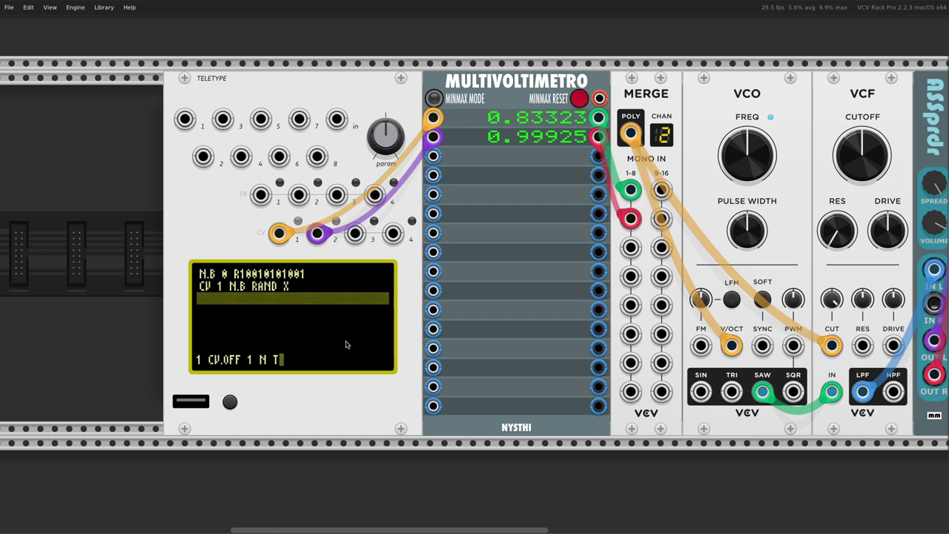
key(Return)
key(Up)
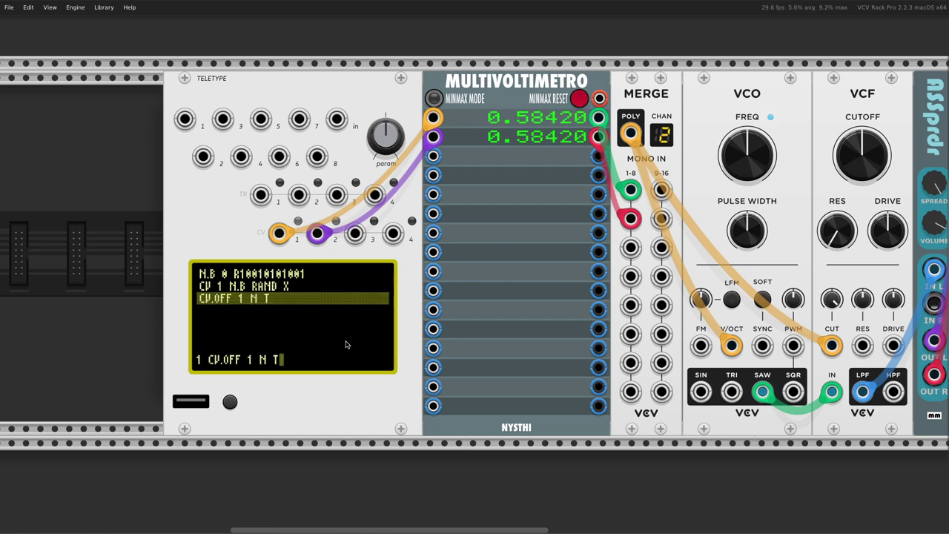
Step: Copy script 1's offset line into script 2 below its note line and change it to "CV.OFF 2 N T"
key(alt+x)
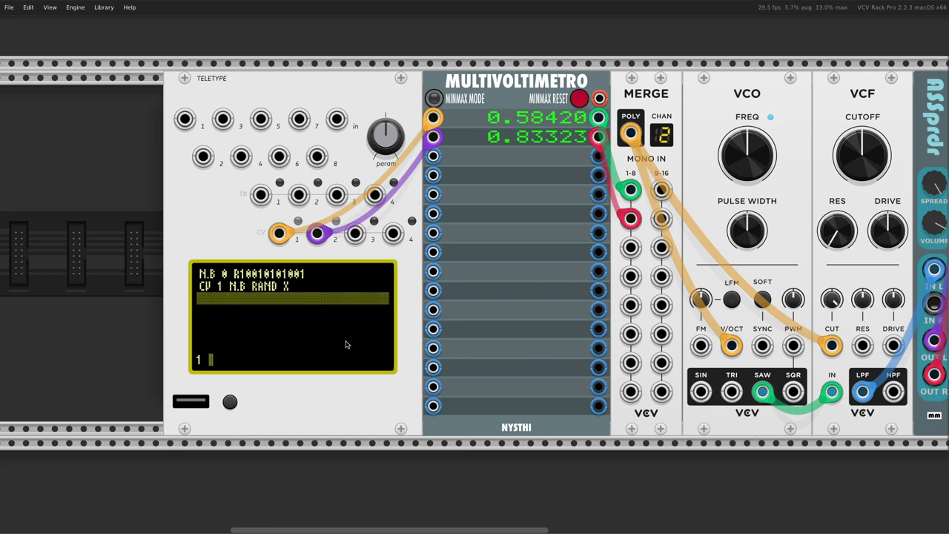
key(alt+v)
key(bracketright)
key(alt+v)
key(Left)
key(Left)
key(Left)
key(BackSpace)
text(2)
key(Return)
key(Up)
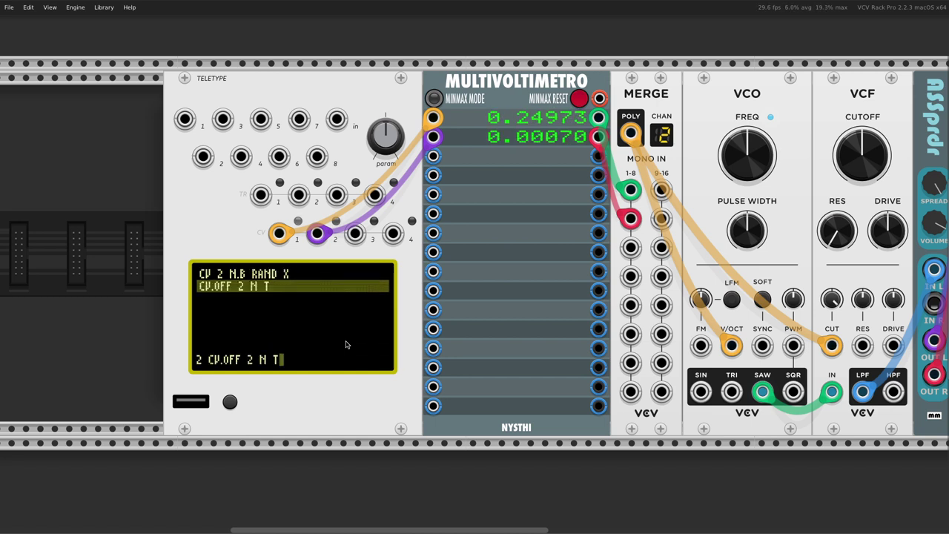
Step: In live mode, try the transpositions "T 12" and "T 24" and reset the variable with "T 0"
key(grave)
key(Tab)
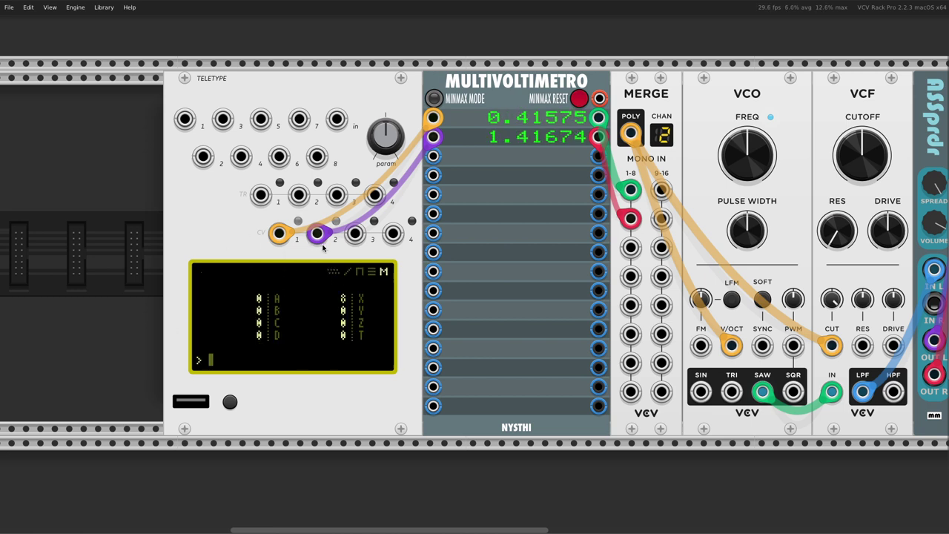
text(T 12)
key(Return)
key(BackSpace)
key(BackSpace)
text(24)
key(Return)
key(BackSpace)
key(BackSpace)
text(0)
key(Return)
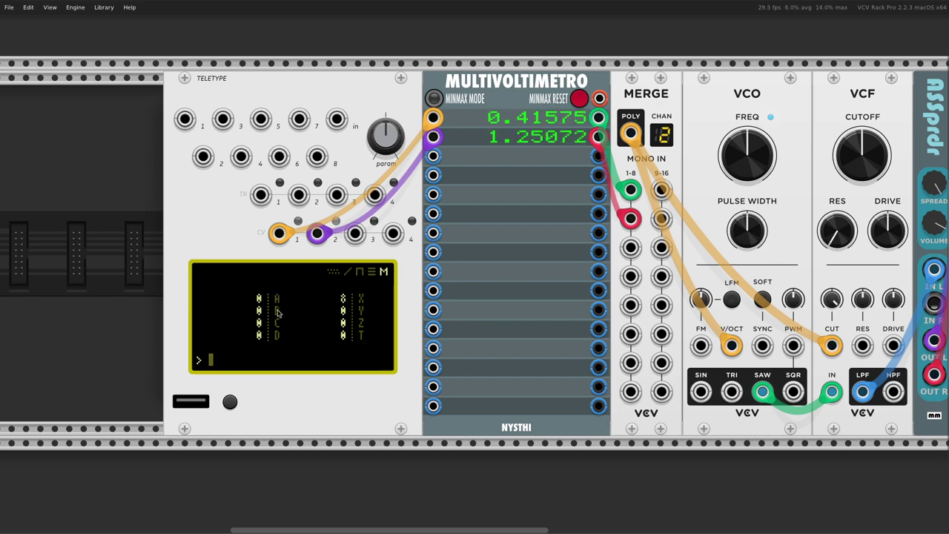
Step: Examine the rows of Teletype's pattern tracker, down past row 24, and return to live mode
key(Tab)
key(Tab)
scroll(313, 309, down, 5)
scroll(314, 310, up, 5)
scroll(312, 309, down, 1)
key(Down)
key(Down)
key(Down)
key(Down)
key(Down)
key(Down)
key(Down)
key(Down)
key(Down)
key(Down)
key(Down)
key(Down)
key(Down)
key(Down)
key(Down)
key(Down)
key(Down)
key(Down)
key(Down)
key(Down)
key(Down)
key(Down)
key(Down)
key(Down)
key(Up)
key(Up)
key(Up)
key(Up)
key(Up)
key(Up)
key(Up)
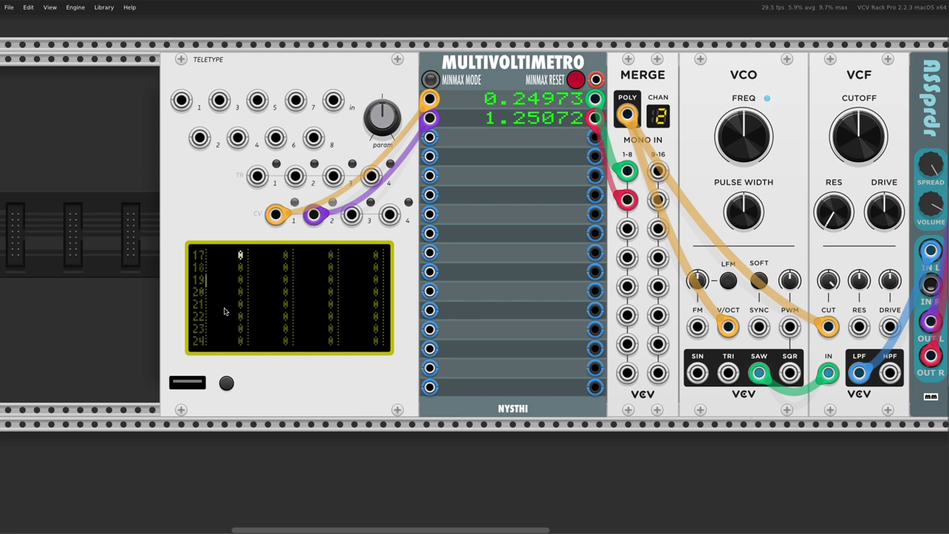
key(Tab)
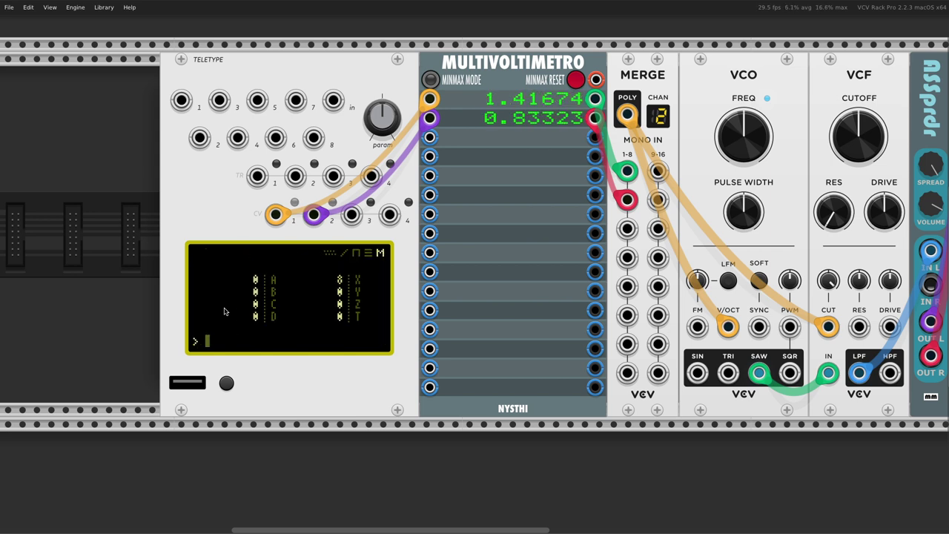
Step: Review each line of Teletype's script 2
key(Tab)
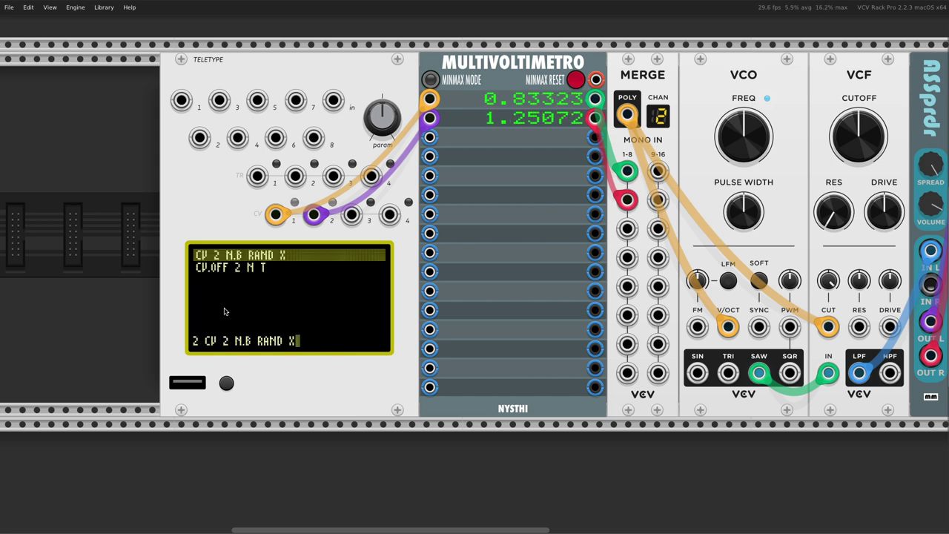
key(Down)
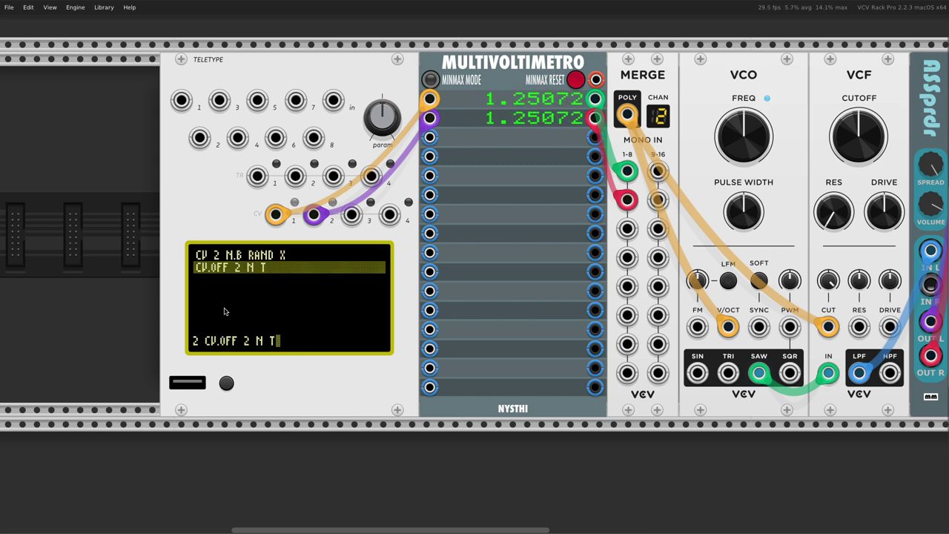
key(Down)
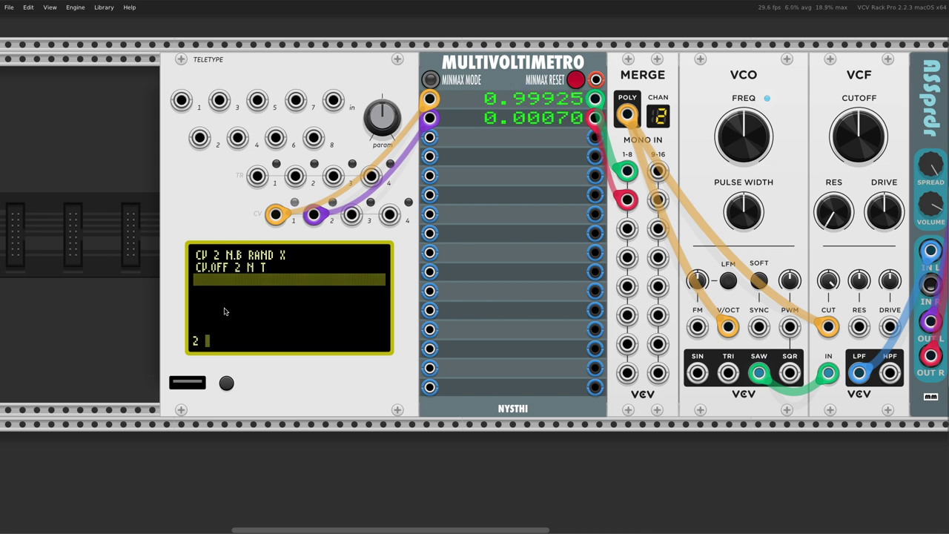
key(Up)
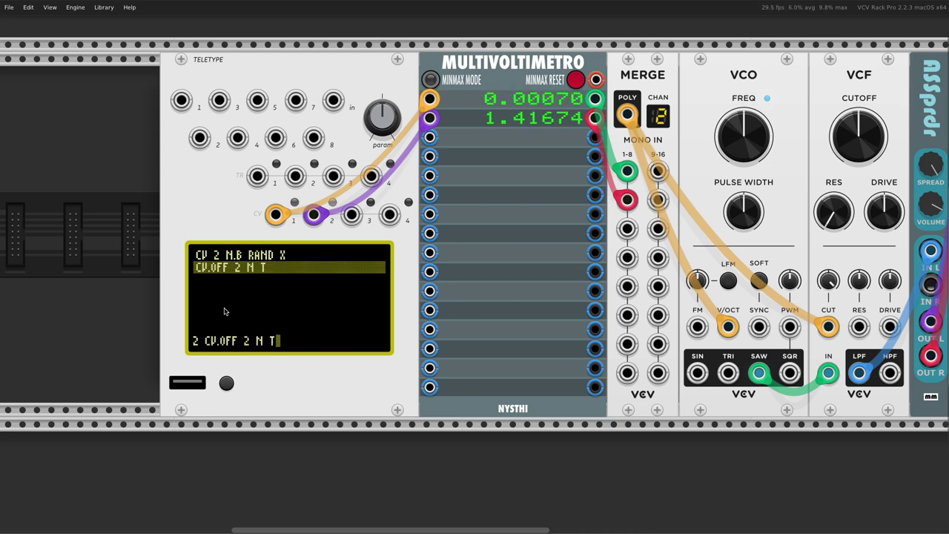
key(Escape)
key(Tab)
key(Tab)
key(Up)
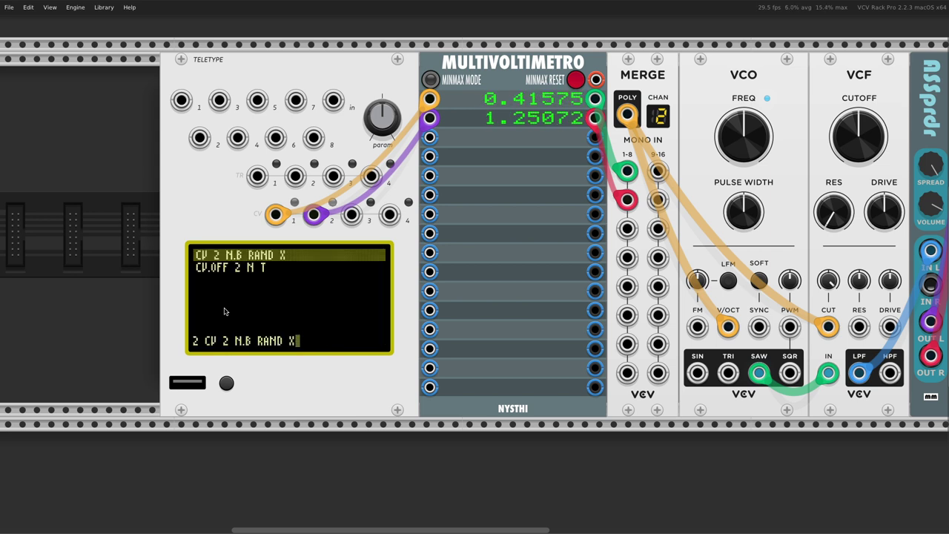
Step: Add the line X 8 below the IF line in Teletype's metronome script
key(alt+F9)
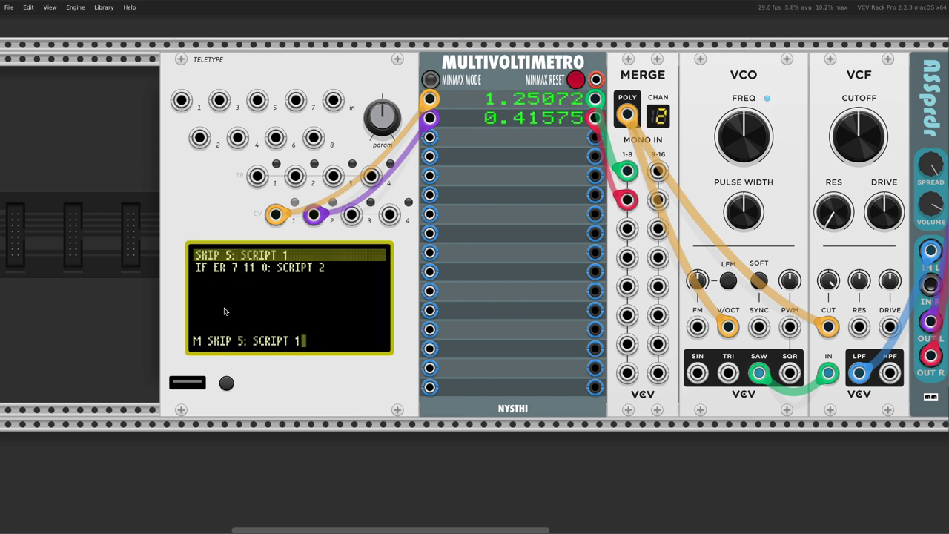
key(Down)
key(Down)
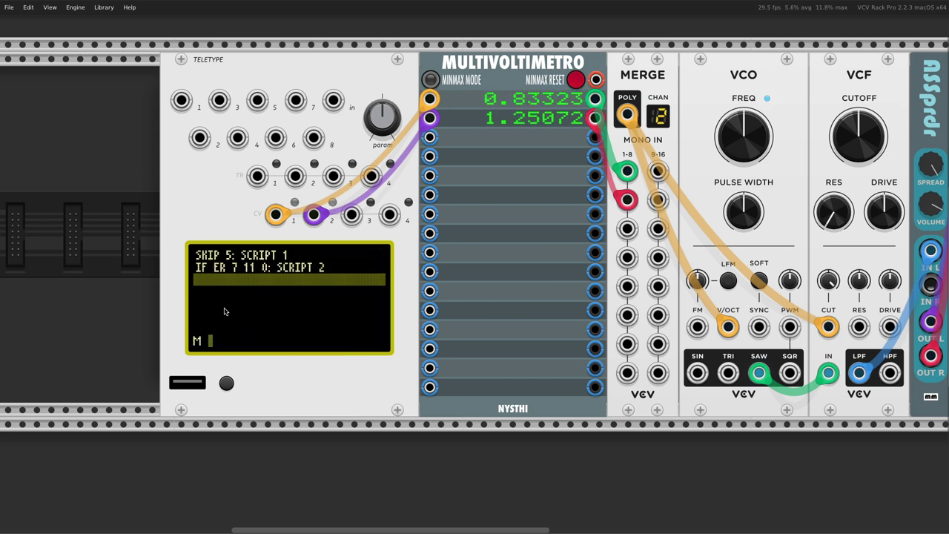
text(X 16)
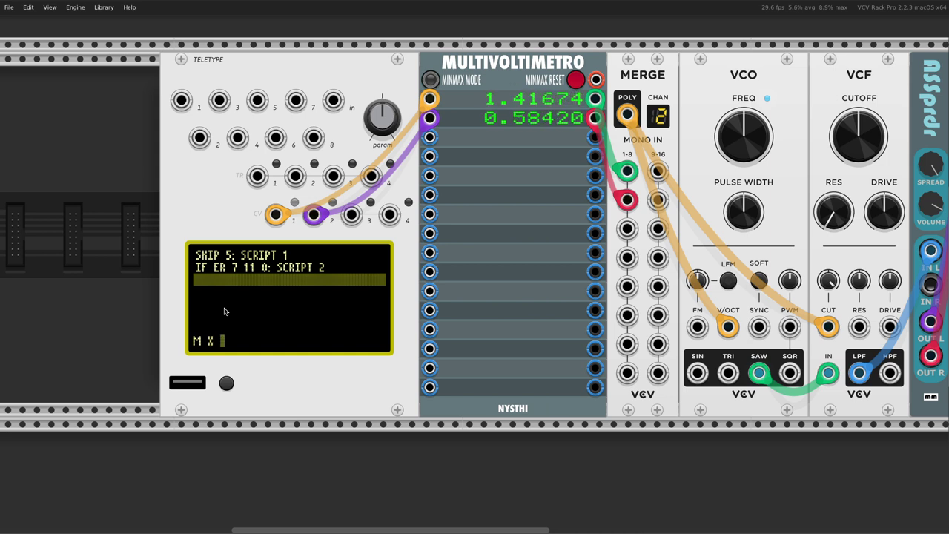
key(Return)
key(Up)
key(BackSpace)
key(BackSpace)
text(8)
key(Return)
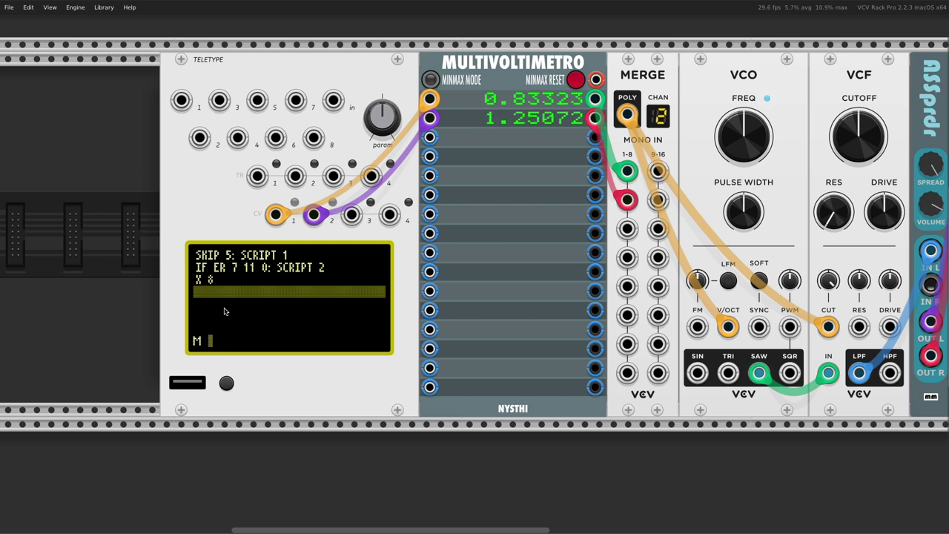
key(Up)
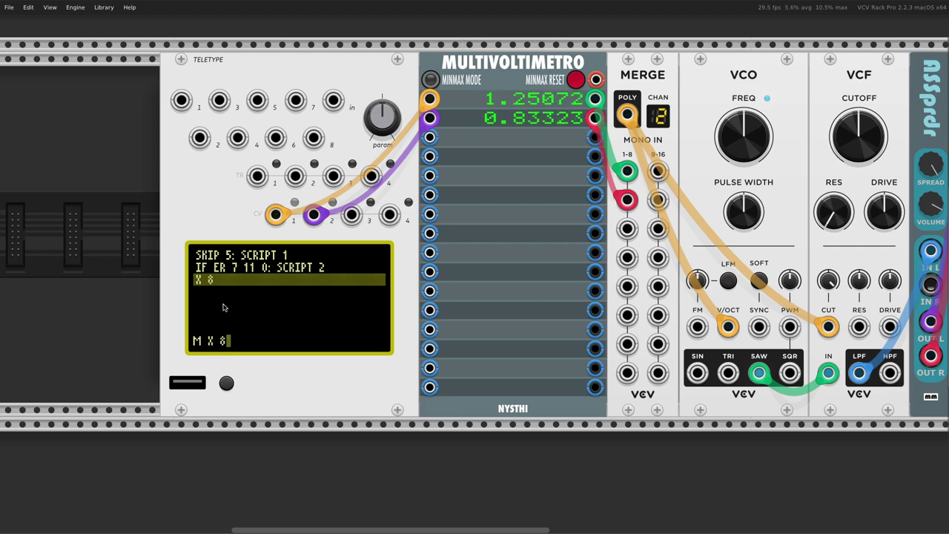
Step: Add an 8VERT module directly beside Teletype and patch its row 1 output into Teletype's IN input
scroll(224, 307, left, 5)
right_click(220, 303)
text(8v)
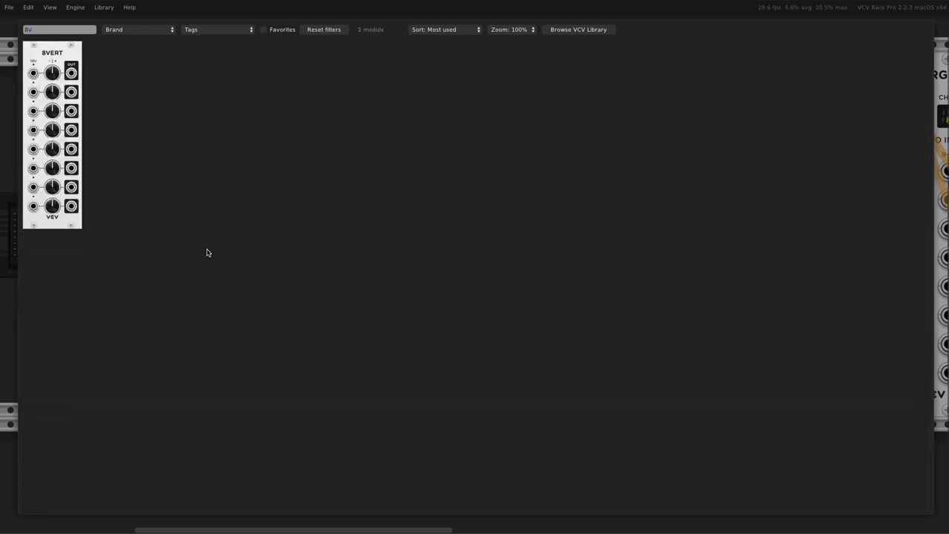
drag(80, 119, 417, 229)
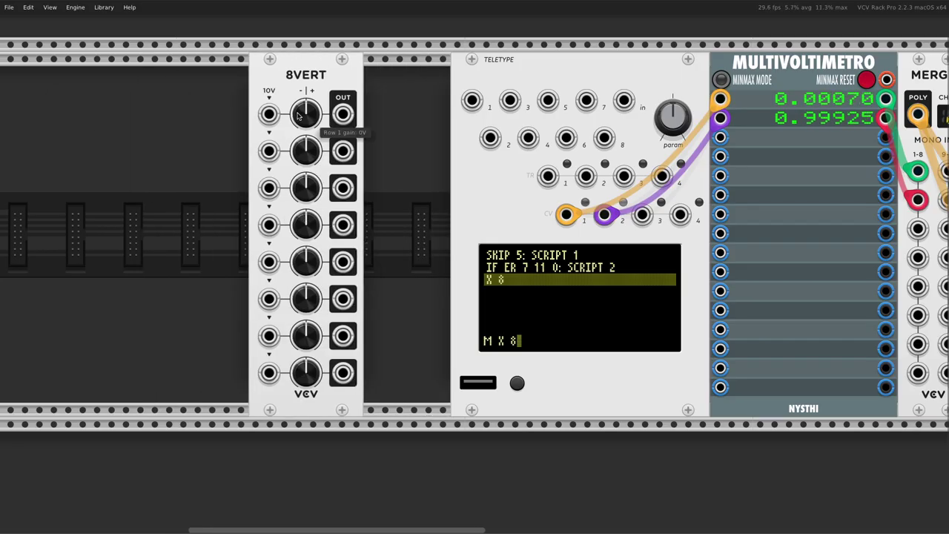
drag(306, 112, 306, 104)
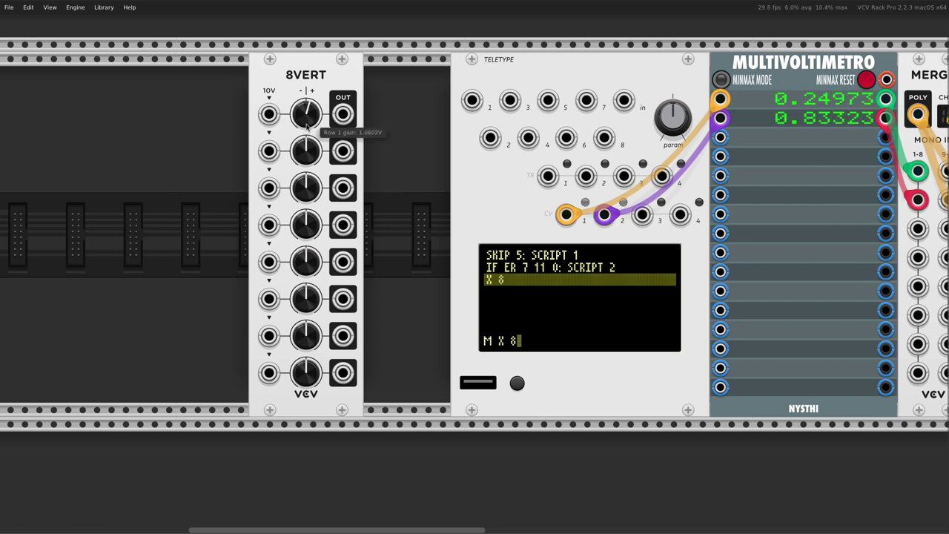
scroll(344, 170, right, 3)
drag(250, 113, 326, 305)
scroll(315, 228, right, 4)
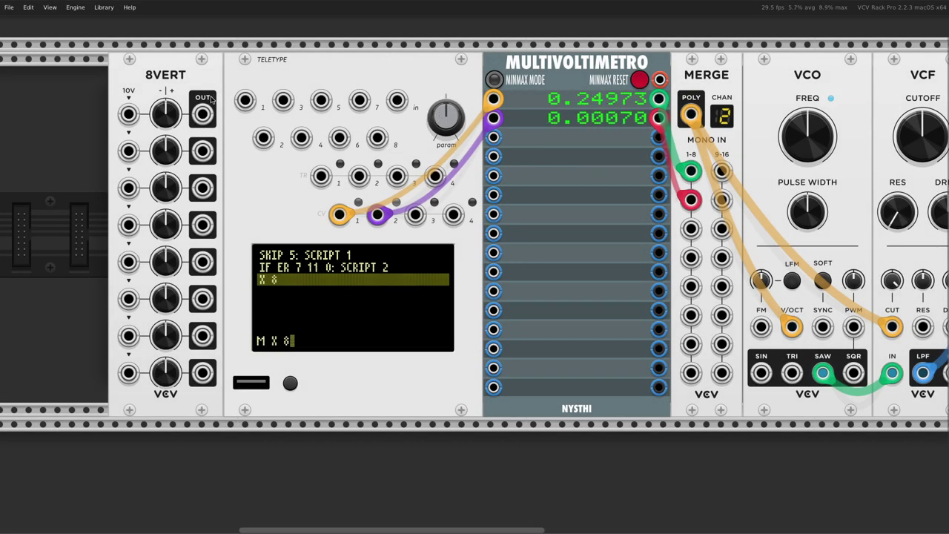
drag(202, 113, 395, 102)
Step: Change the X line of the metronome script to X IN
click(310, 308)
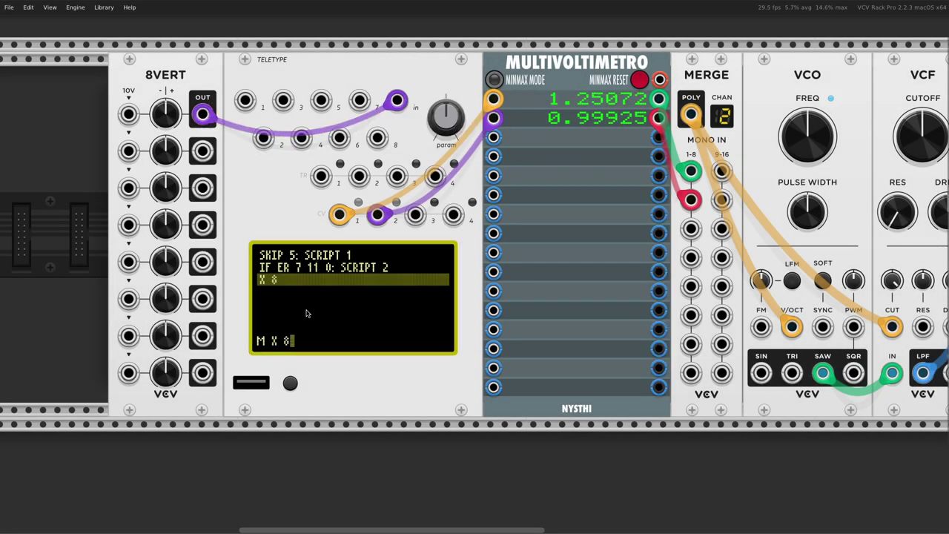
key(BackSpace)
text(IN)
key(Return)
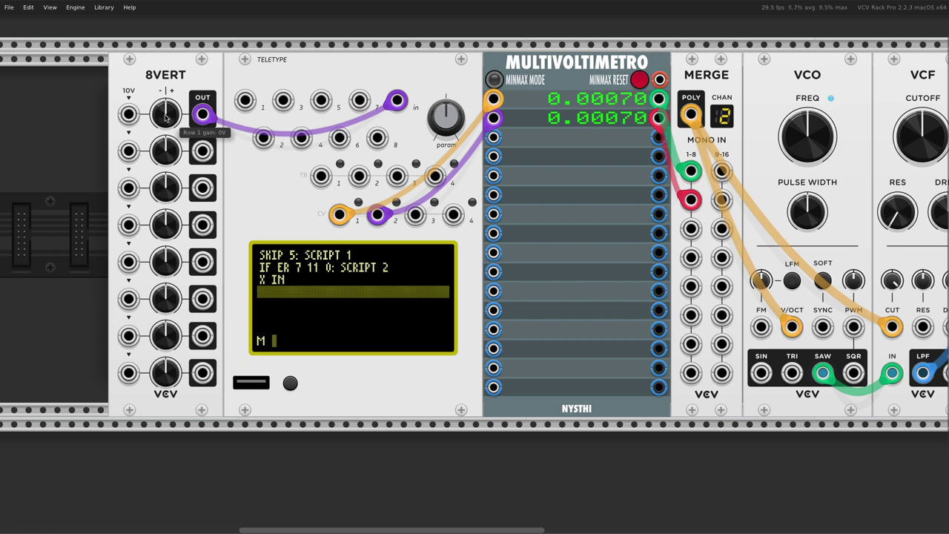
Step: Make small adjustments to 8VERT's row 1 gain and display the variables in Teletype's live mode
drag(171, 119, 171, 114)
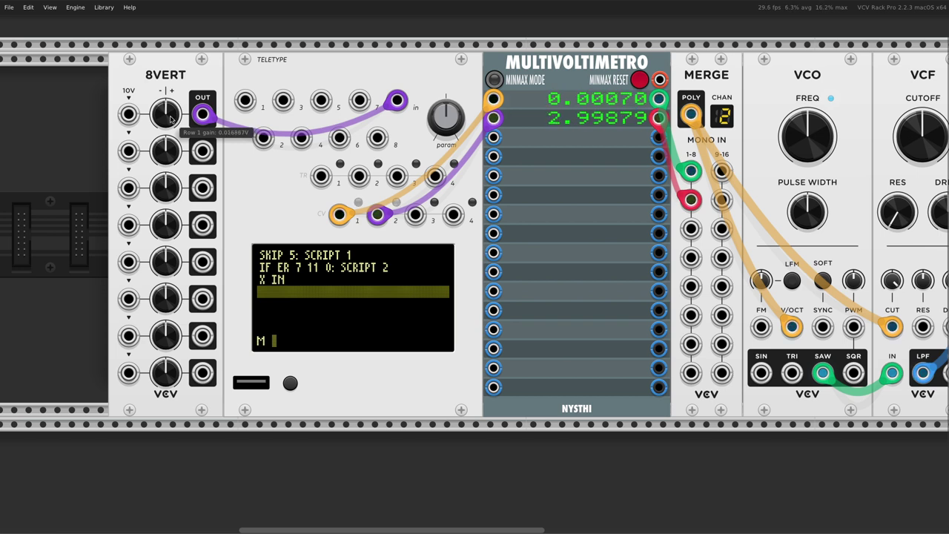
click(342, 321)
key(grave)
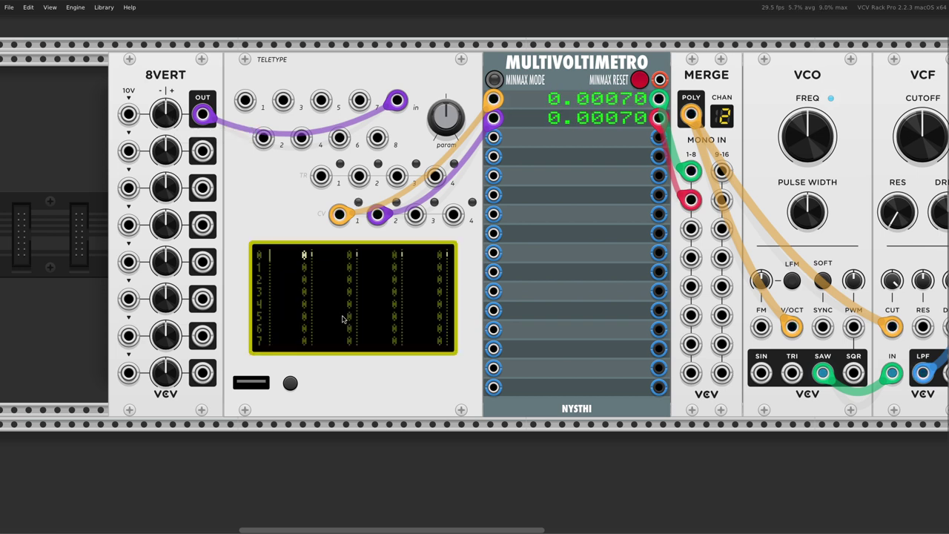
key(Escape)
key(shift+grave)
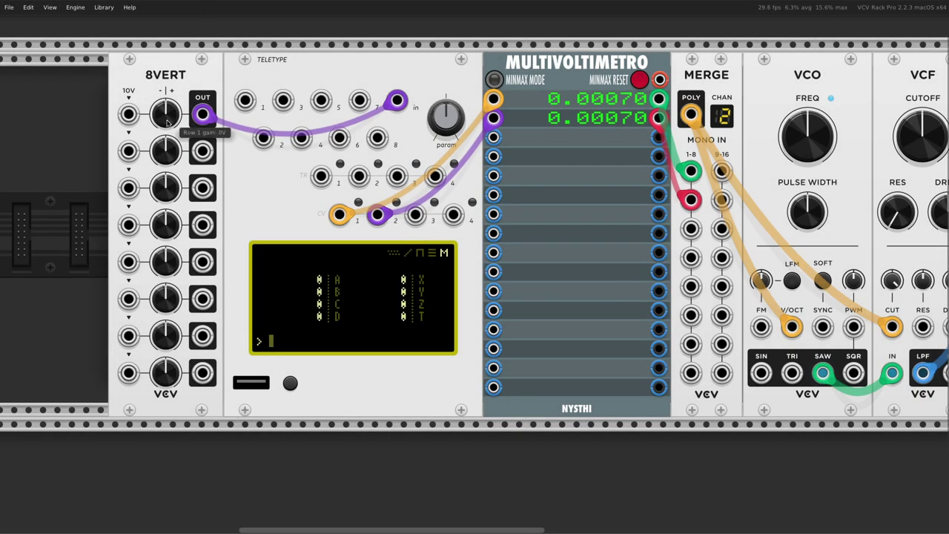
click(168, 122)
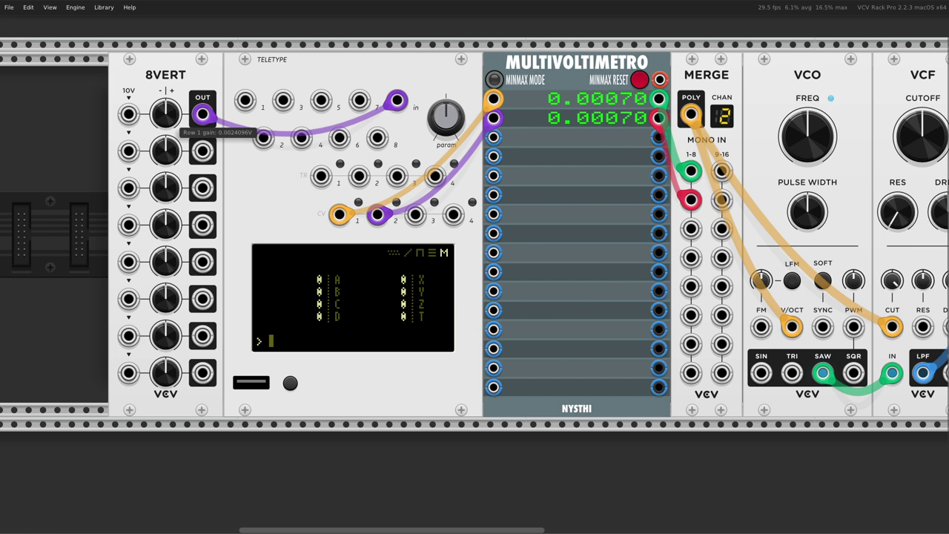
drag(169, 122, 168, 122)
Step: Scale Teletype's IN input with an IN.SCALE command starting at 0, and sweep 8VERT's row 1 gain to test it
click(316, 345)
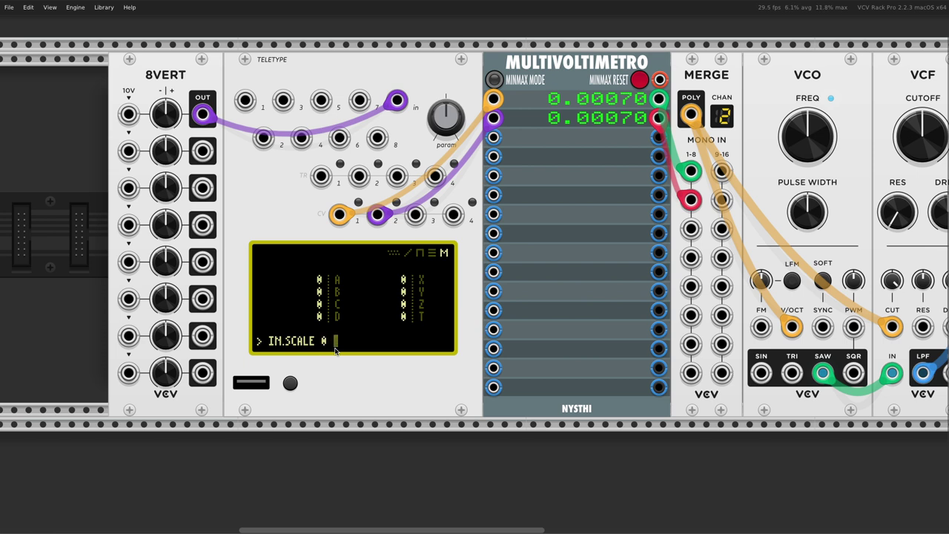
key(Return)
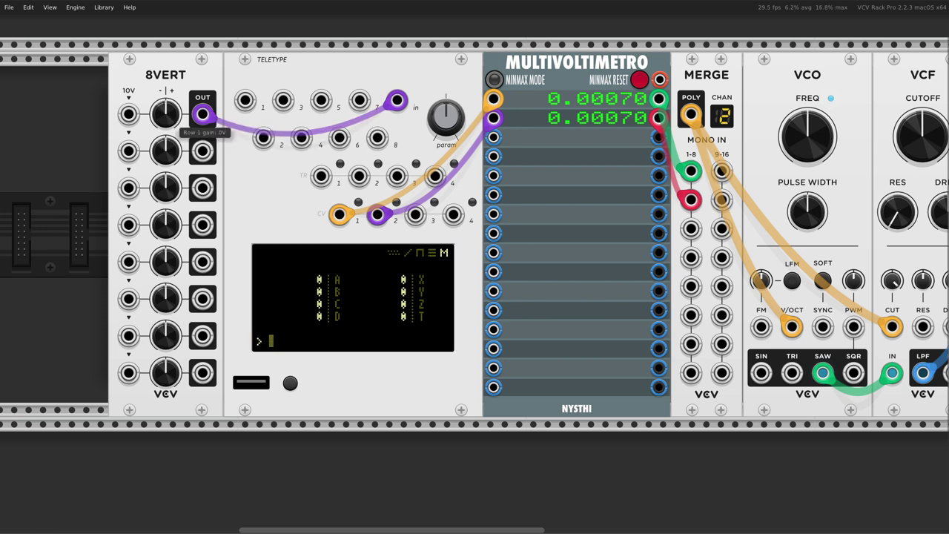
drag(165, 114, 165, 61)
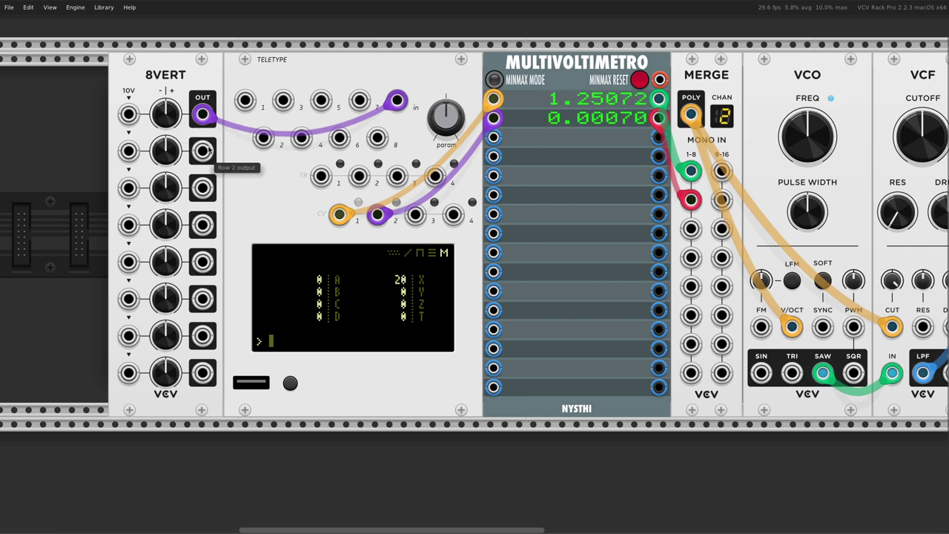
Step: Replace the 8VERT module with a ShapeMaster Pro from the module library, placed next to Teletype
scroll(248, 202, down, 2)
scroll(248, 202, down, 1)
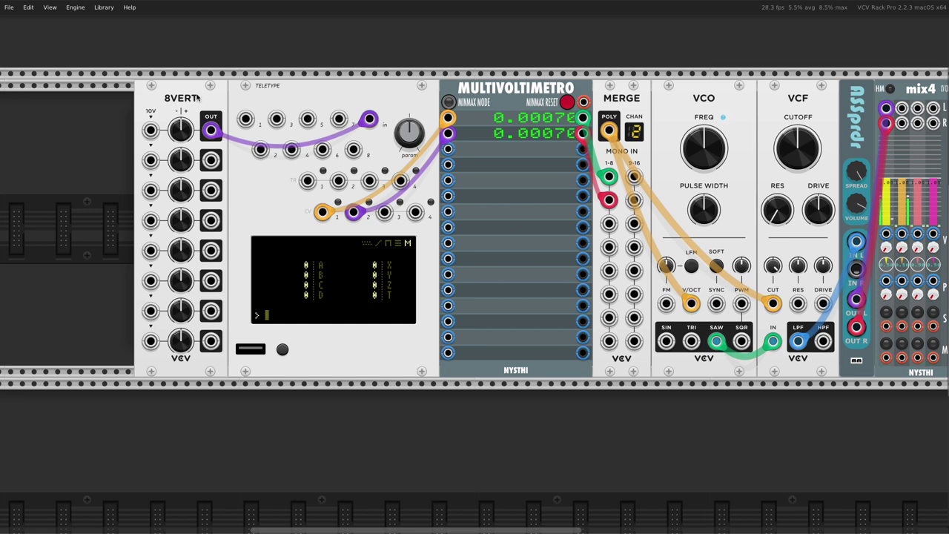
key(Delete)
scroll(185, 185, left, 5)
right_click(175, 187)
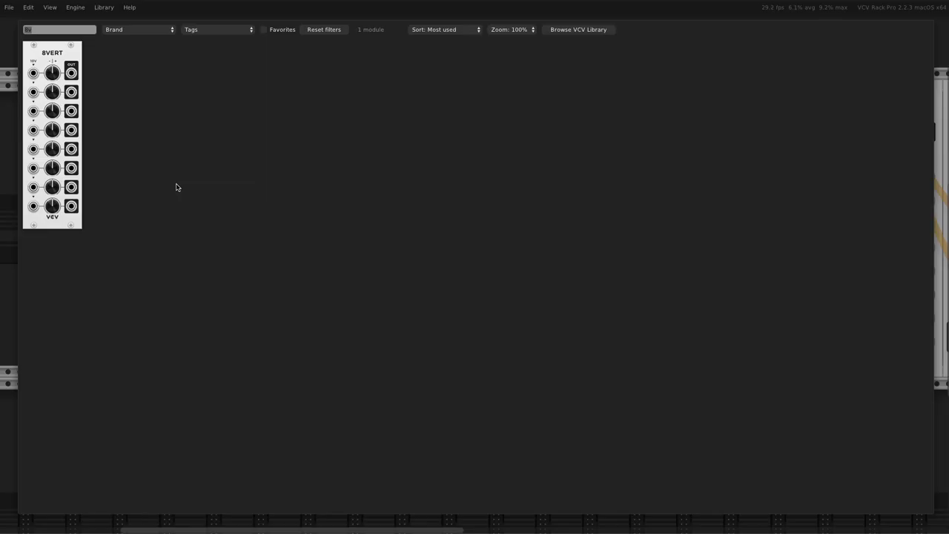
text(shape)
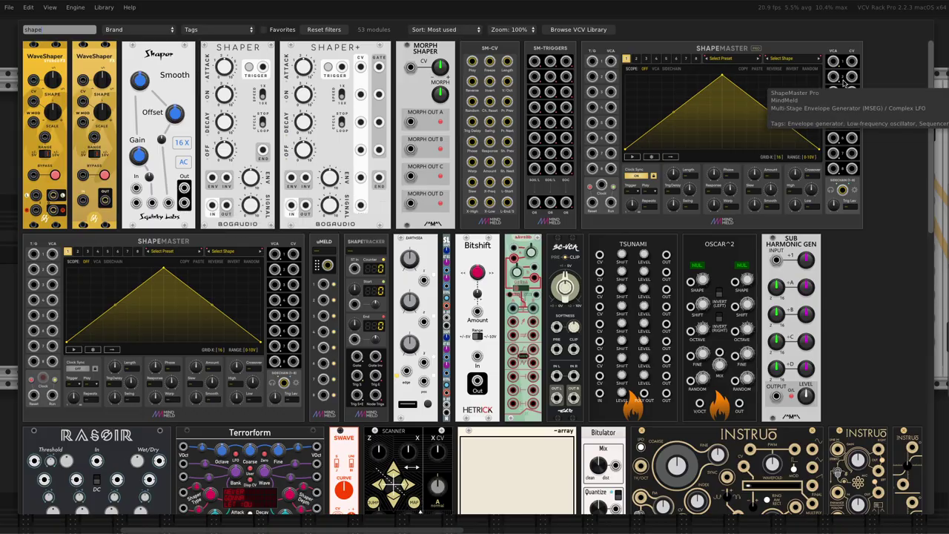
click(843, 84)
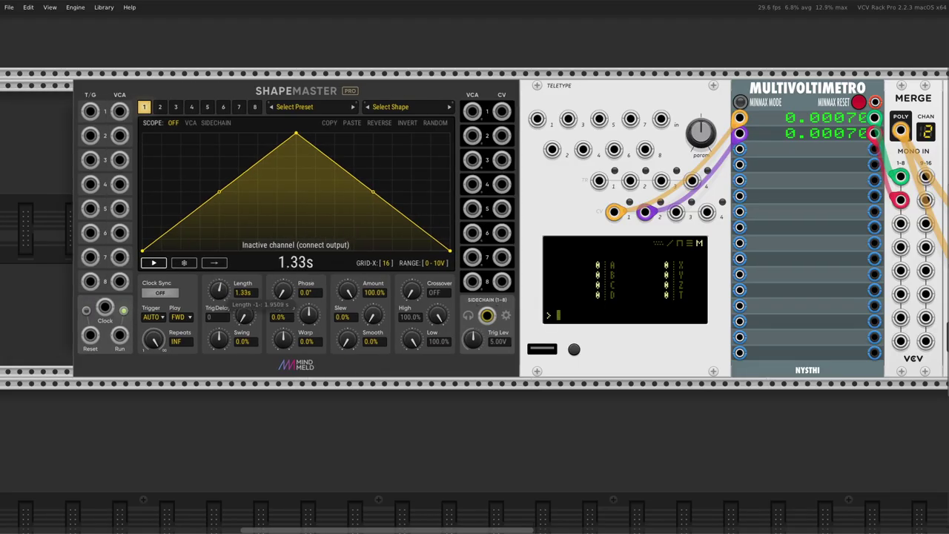
Step: Set ShapeMaster channel 1's length to 22.8 s and patch its CV output into Teletype's IN input
drag(219, 293, 216, 302)
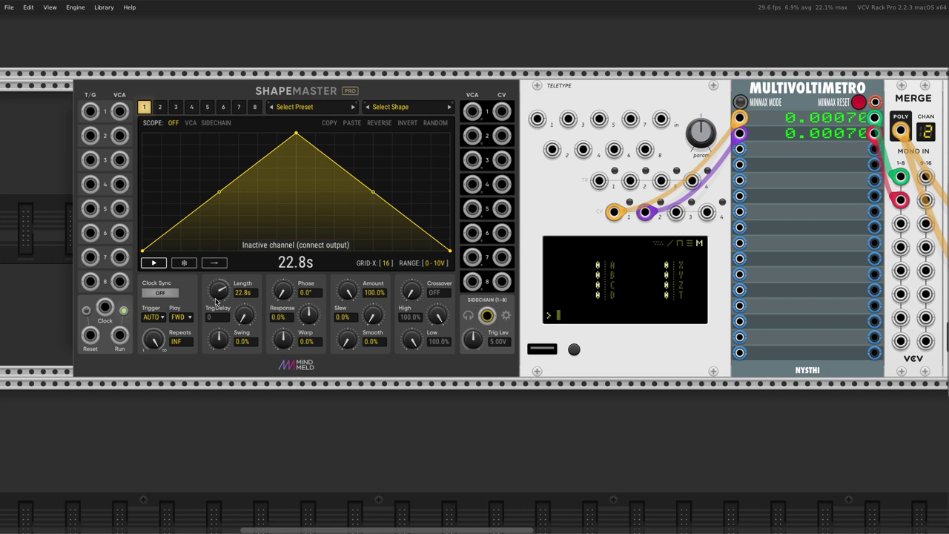
drag(502, 111, 662, 119)
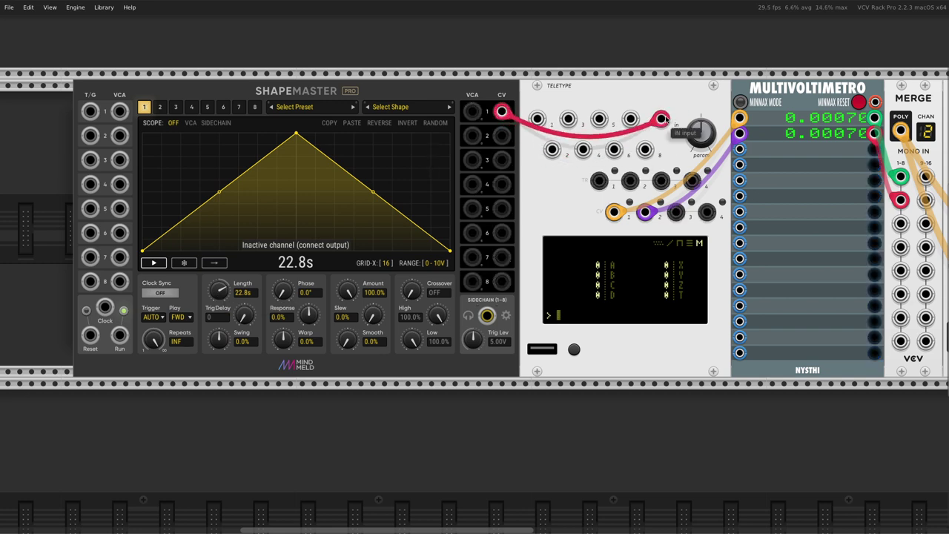
scroll(653, 281, right, 2)
scroll(653, 281, right, 3)
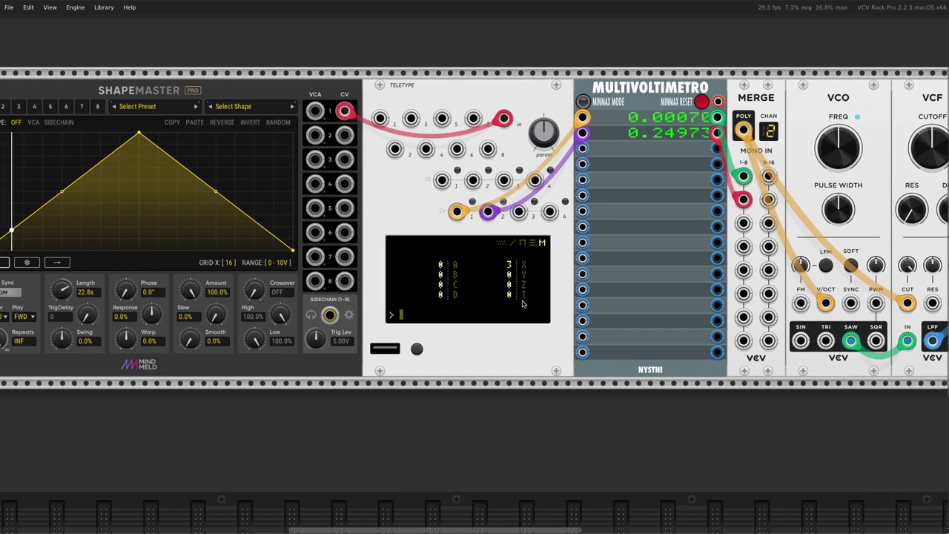
Step: Raise the end point of ShapeMaster's triangle shape to about a fifth of the full height
scroll(523, 303, left, 1)
scroll(525, 302, left, 1)
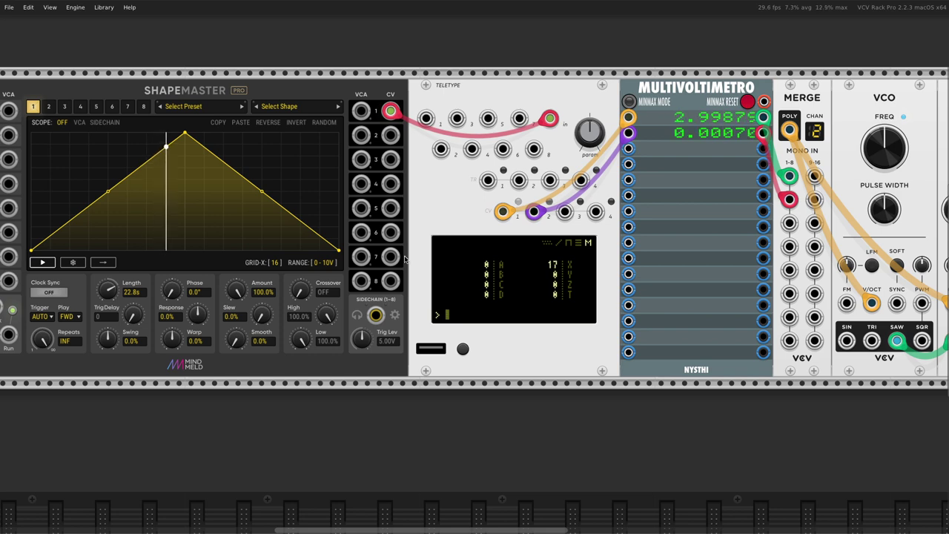
drag(338, 252, 338, 224)
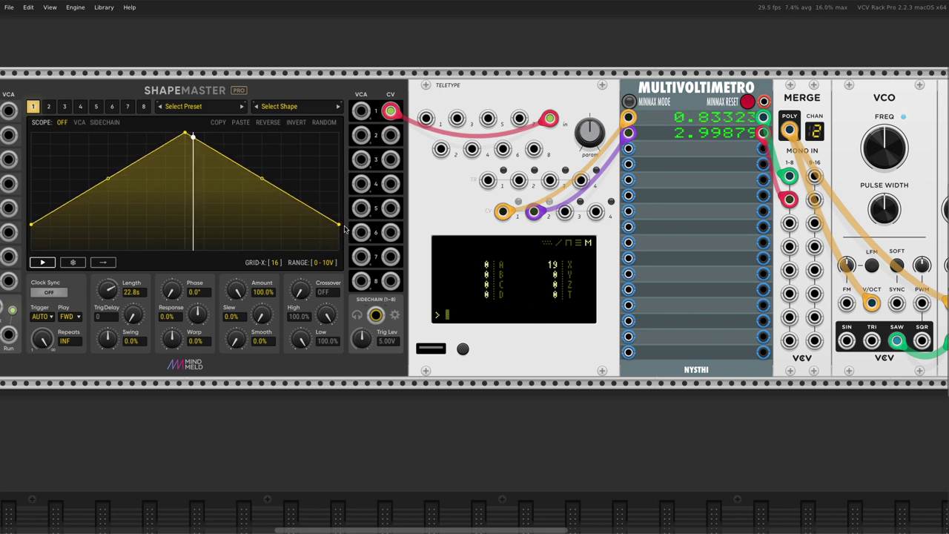
scroll(607, 324, right, 3)
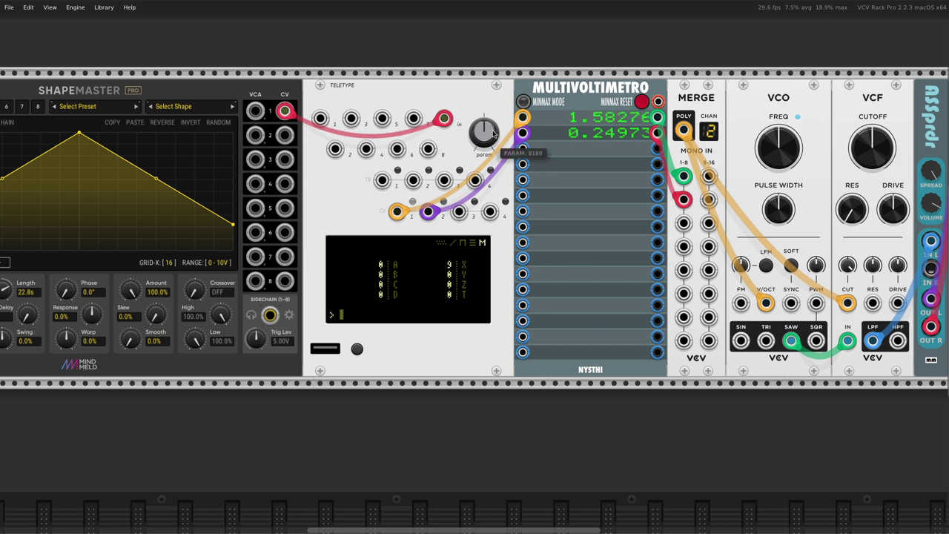
Step: Add Y PARAM as the fourth line of Teletype's metro script, and turn the param knob to test it in live mode
click(413, 313)
key(Tab)
key(Down)
key(Down)
key(Down)
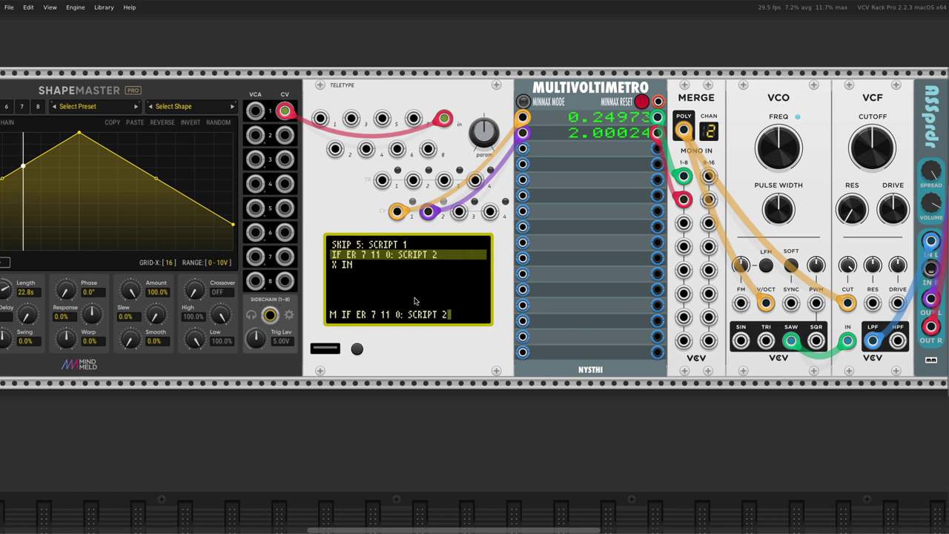
text(Y)
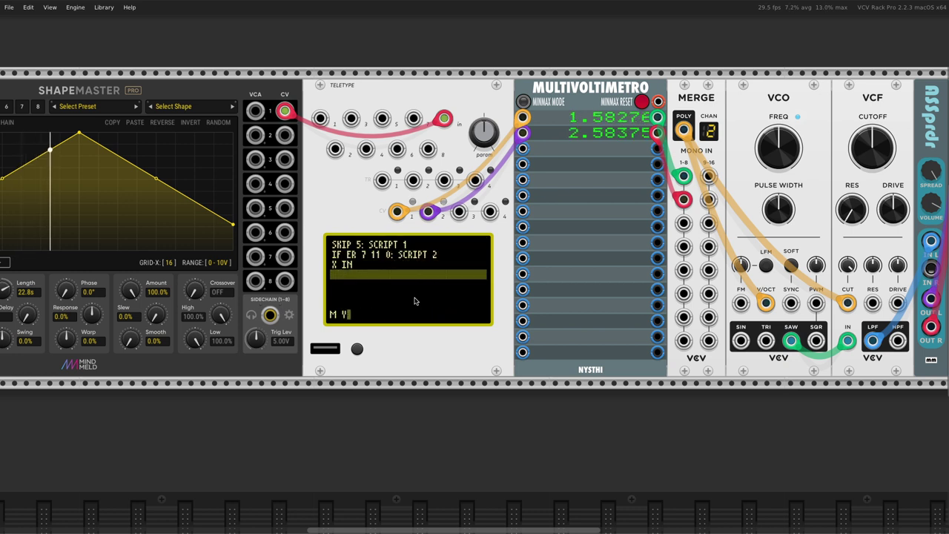
text( PARAM)
key(Return)
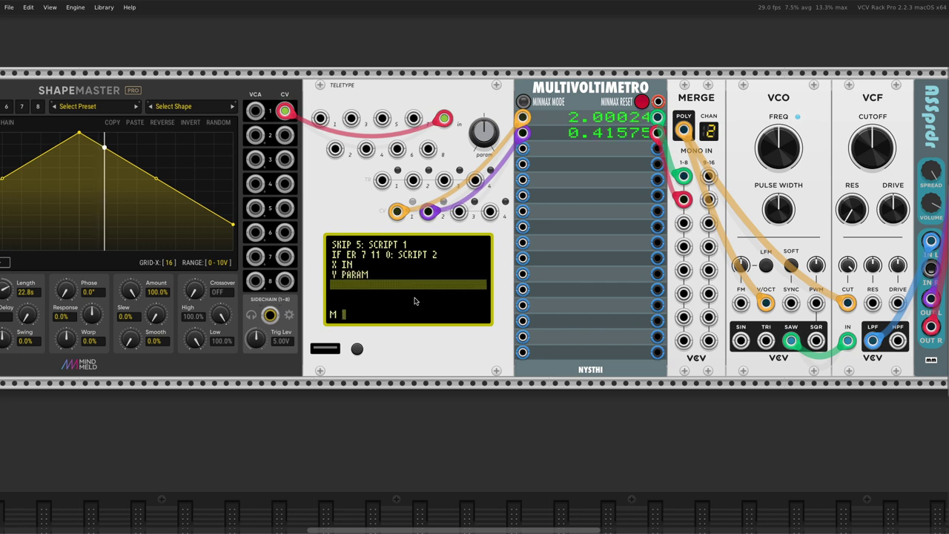
key(Escape)
drag(482, 131, 482, 152)
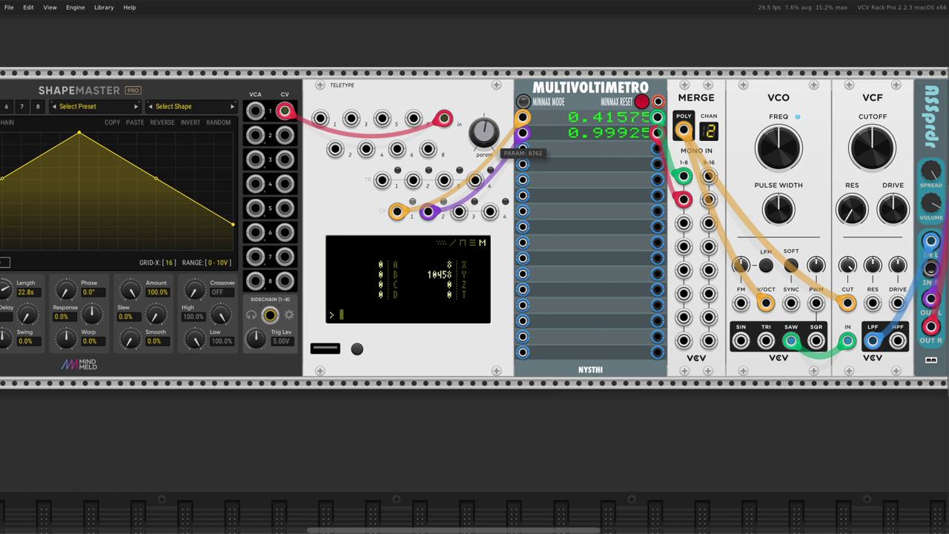
Step: Scale Teletype's param knob with PARAM.SCALE 0 100, sweep it to maximum, and return it to 0
click(364, 315)
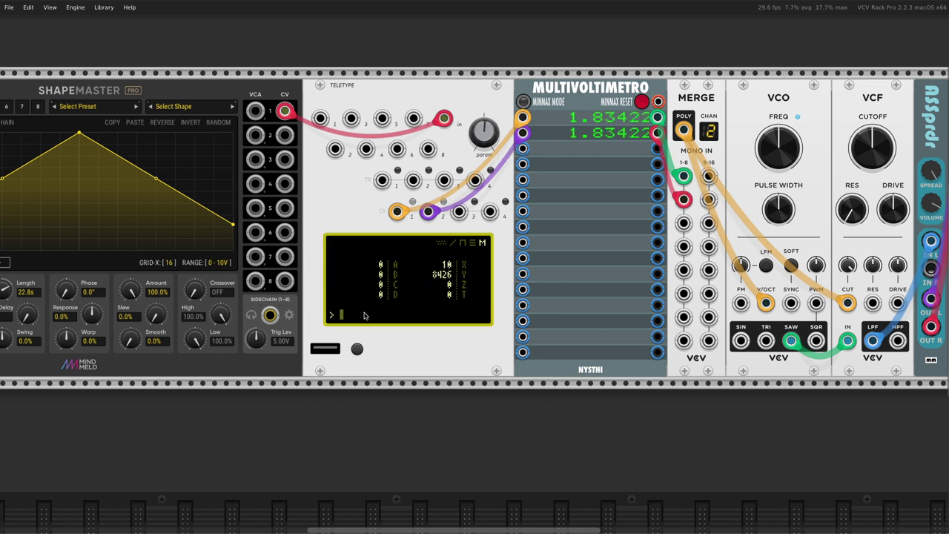
text(PARA)
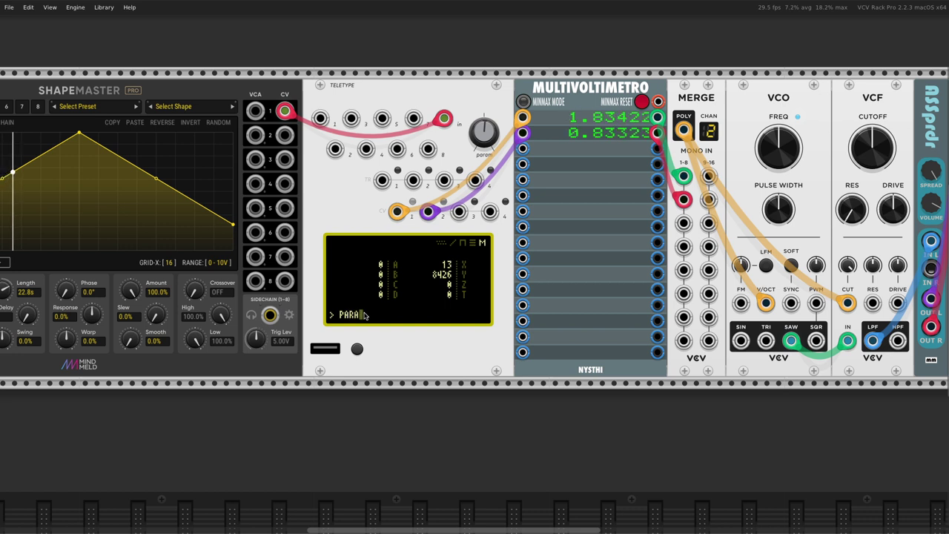
text(M.SCALE 0 100)
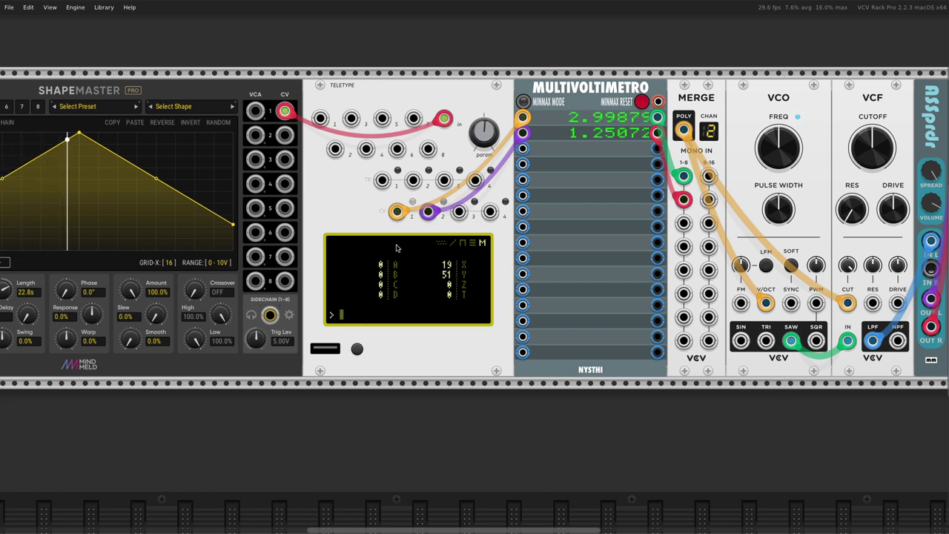
key(Return)
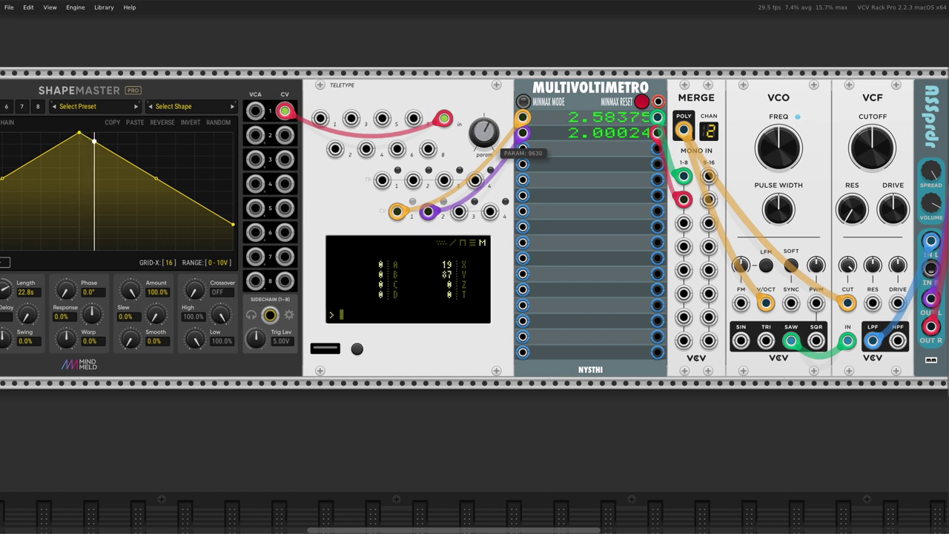
drag(485, 134, 485, 74)
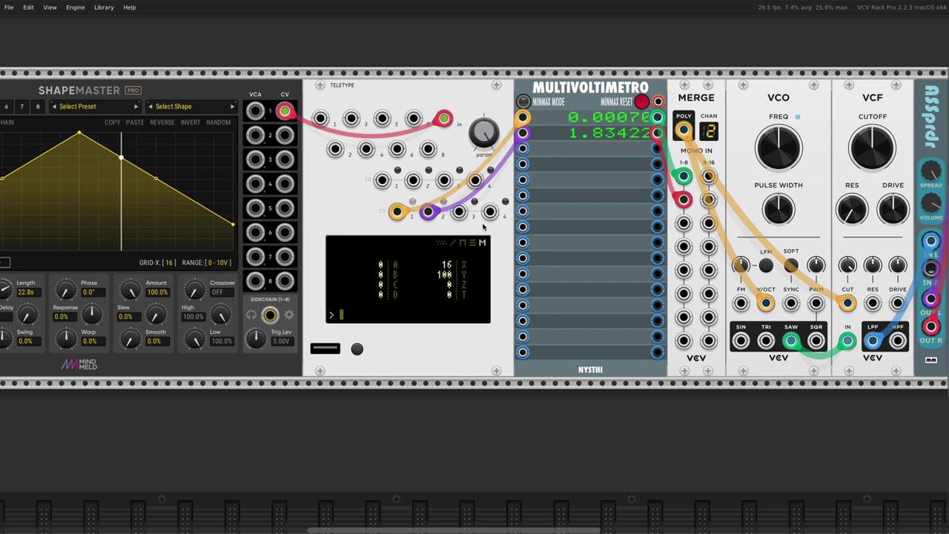
drag(486, 134, 486, 167)
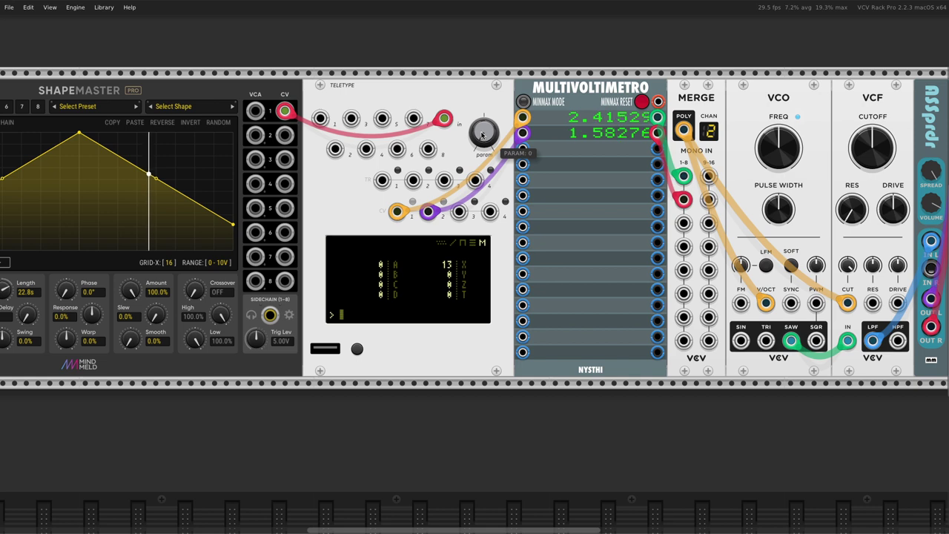
Step: Add SCRIPT 3 as the line below Y PARAM in Teletype's metro script
scroll(445, 171, right, 3)
click(405, 283)
key(Tab)
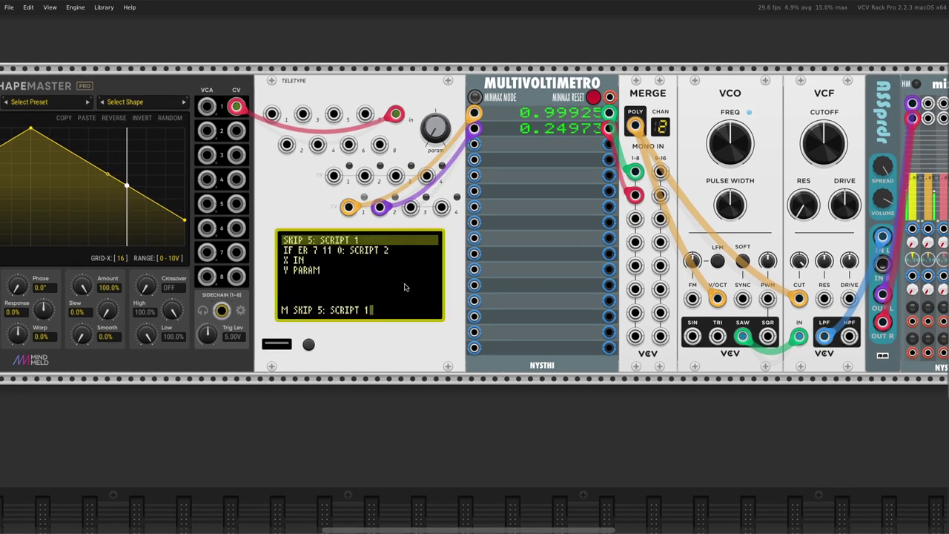
key(Down)
key(Down)
key(Down)
key(Down)
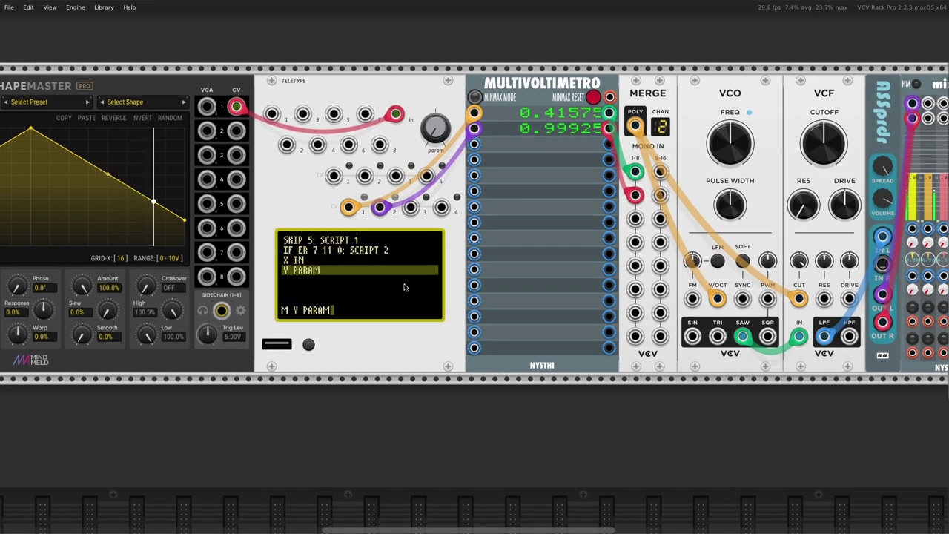
text(SCRIP 3)
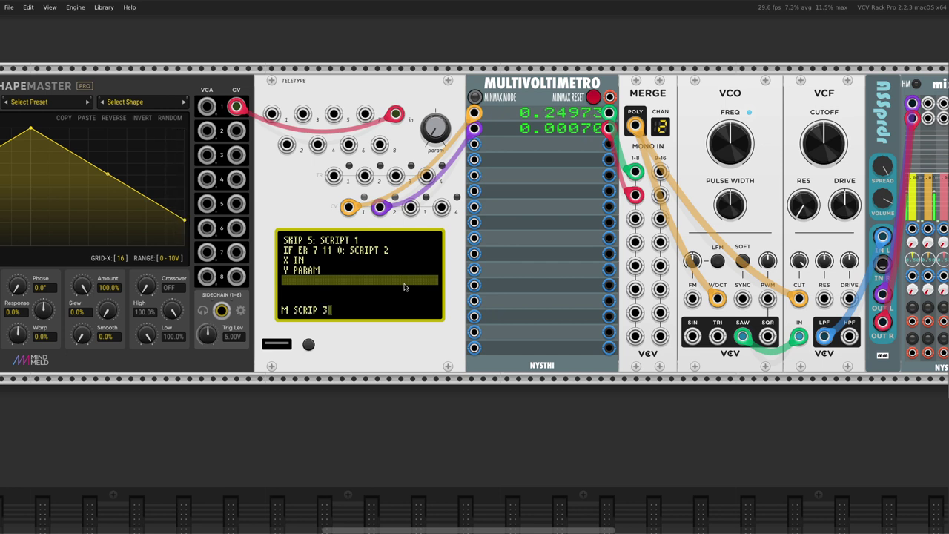
key(Return)
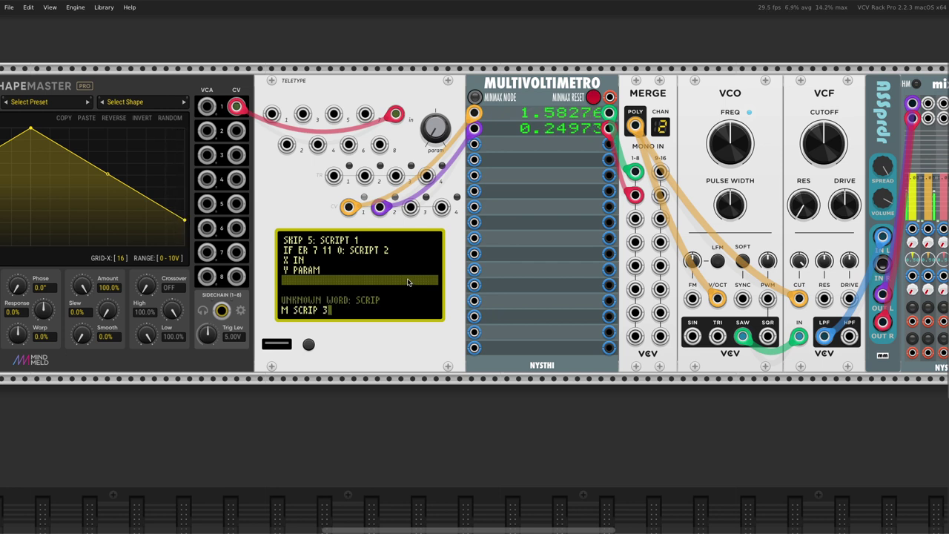
text(T)
key(Return)
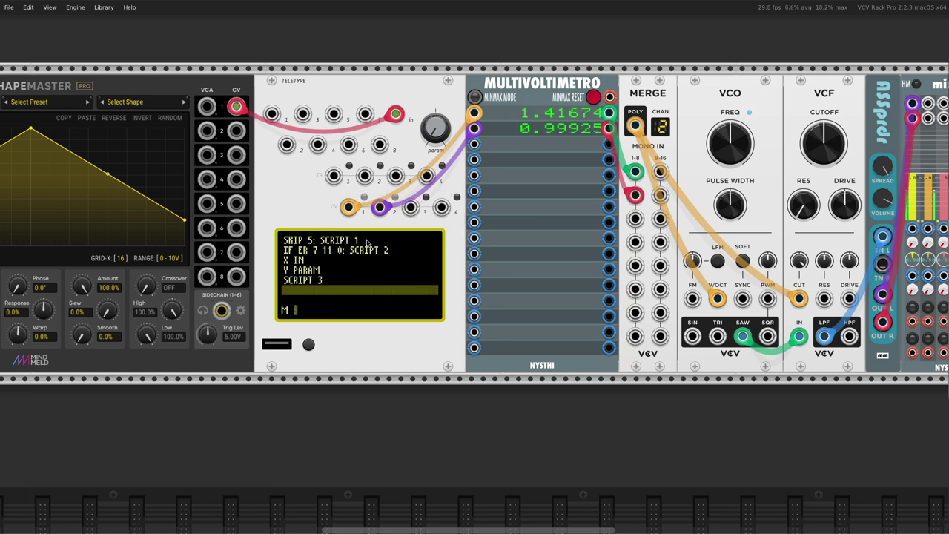
Step: Enter CV 3 V RAND 10 as script 3's first line and patch Teletype's CV 3 output into Multivoltimetro's third input
scroll(281, 245, right, 2)
key(bracketright)
key(bracketright)
key(bracketright)
key(bracketright)
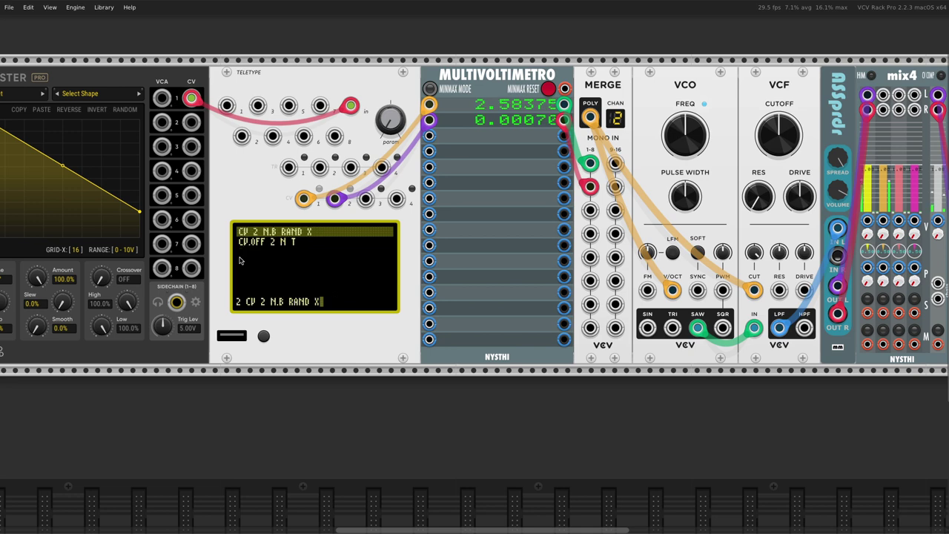
scroll(239, 260, right, 3)
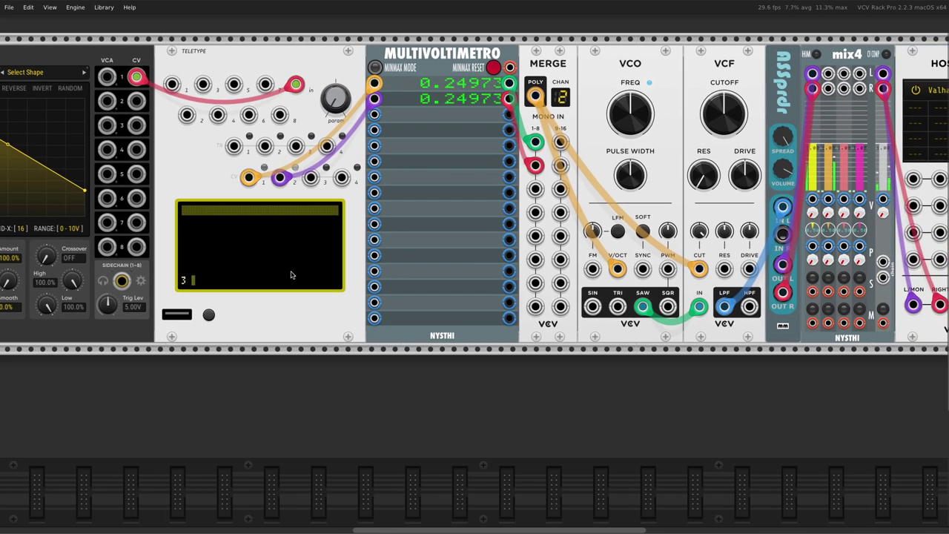
text(CV)
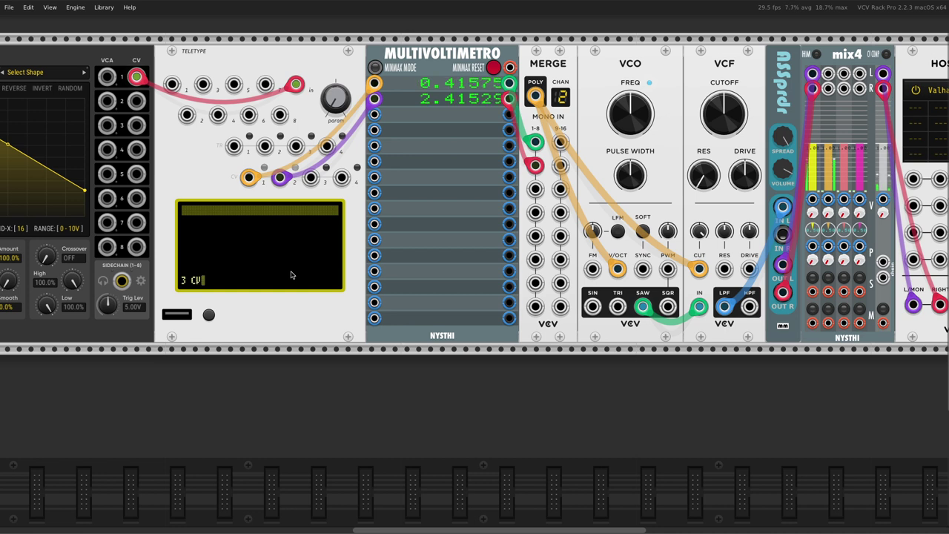
text( 3 V RAND 10)
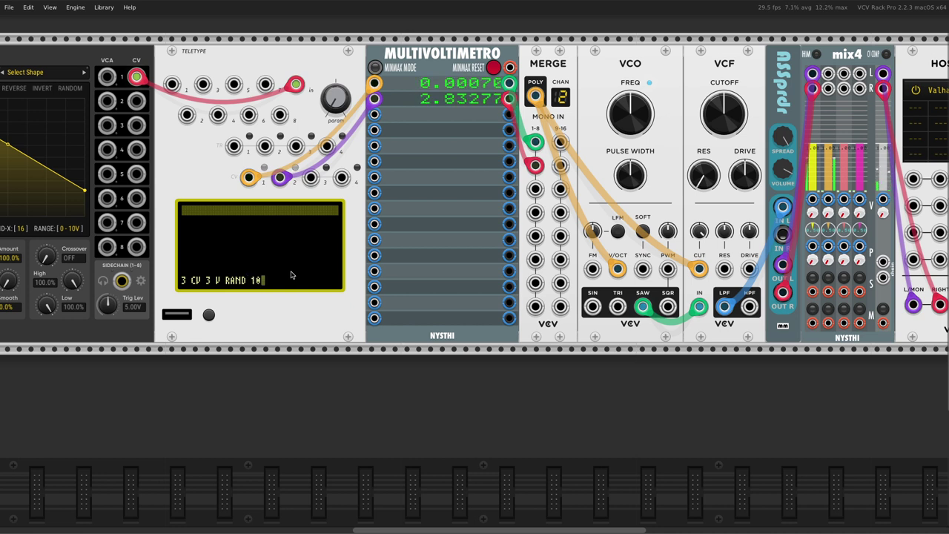
key(Return)
drag(310, 176, 375, 114)
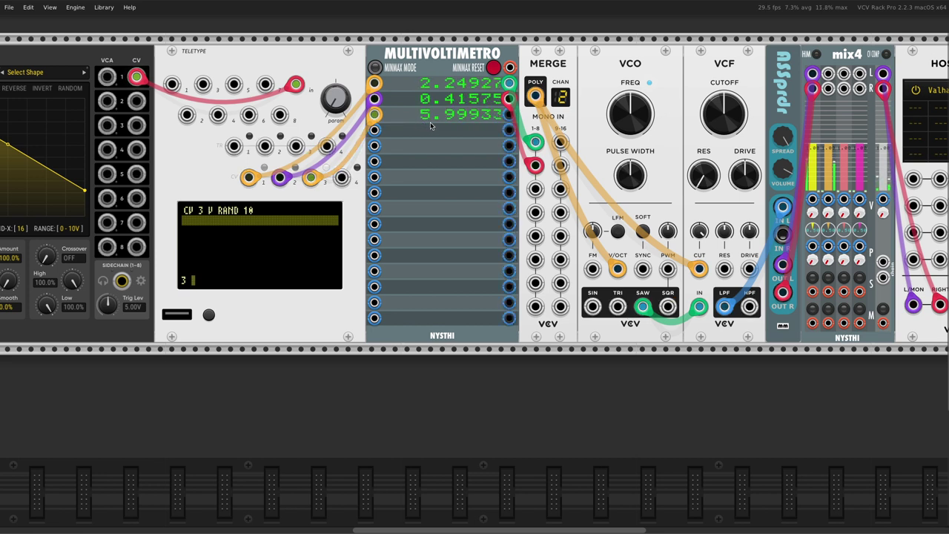
Step: Add CV 4 V RAND 10 to script 3 and patch Teletype's CV 4 output into Multivoltimetro's fourth input
click(263, 236)
text(CV 4 V)
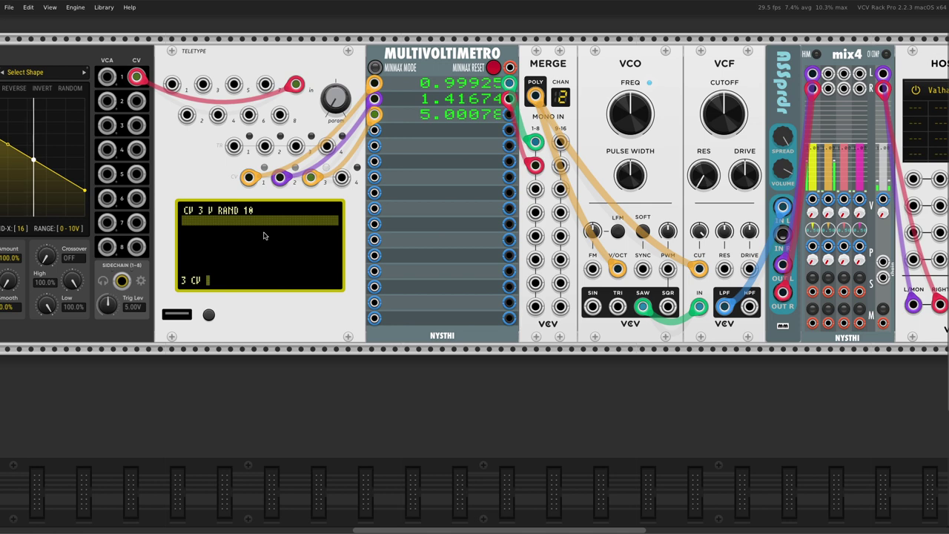
text(10)
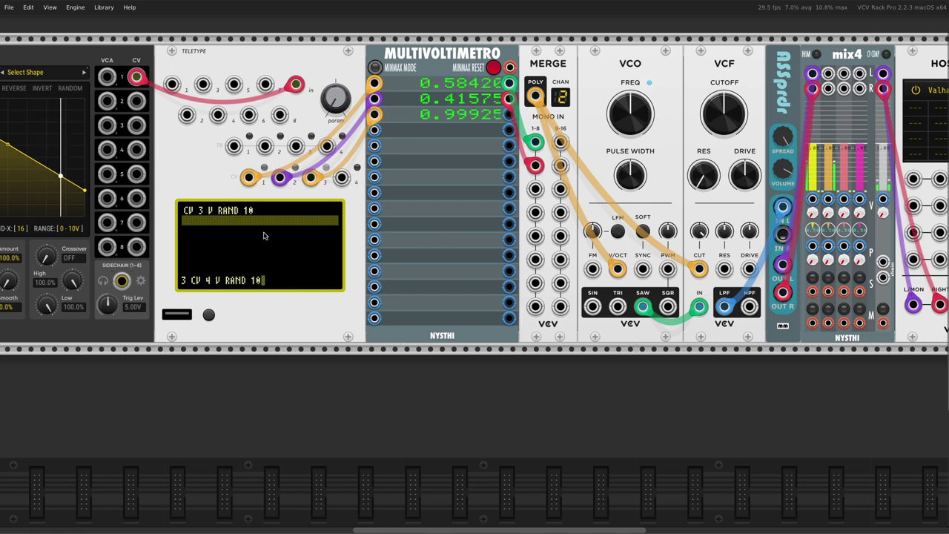
key(Return)
drag(373, 130, 341, 176)
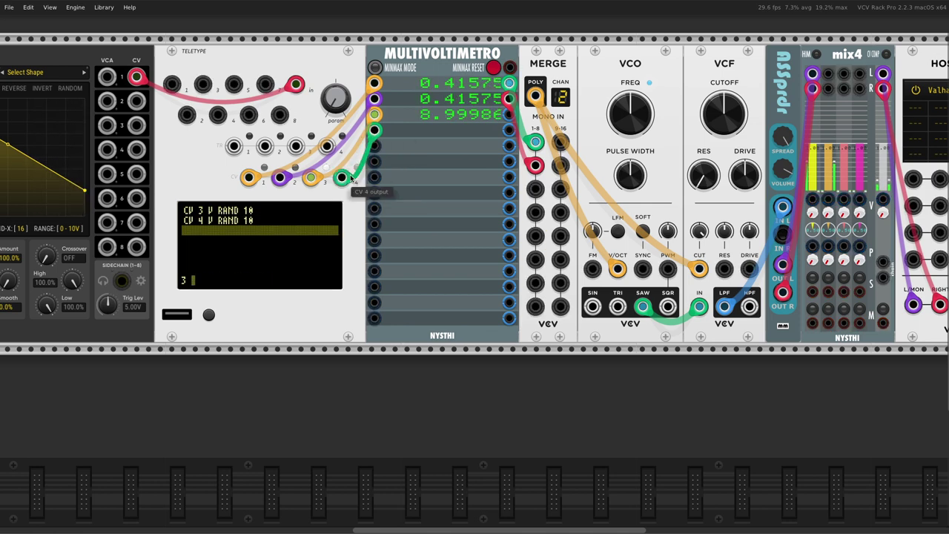
Step: Find a VCF module by searching the module library for "vcf vcv" and place it in the empty row below Merge
scroll(445, 377, right, 3)
right_click(440, 375)
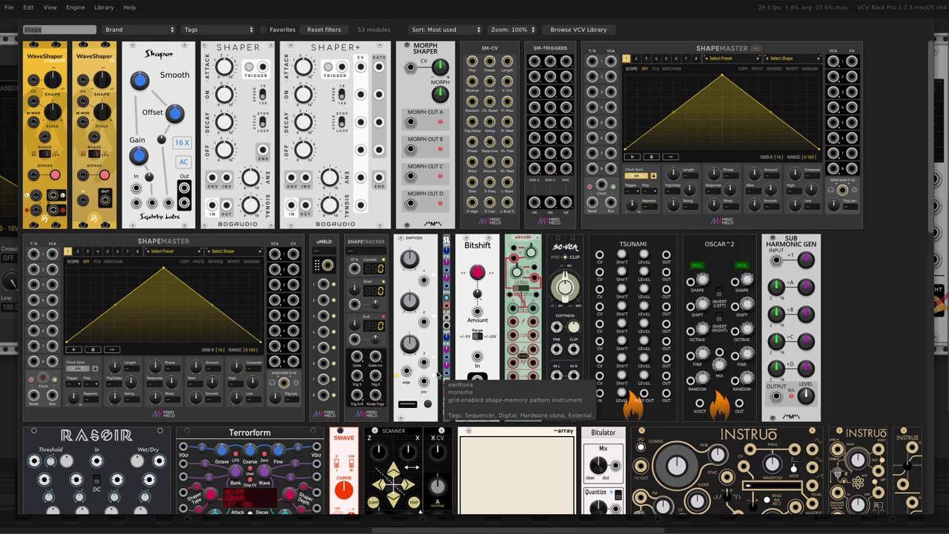
text(vcf)
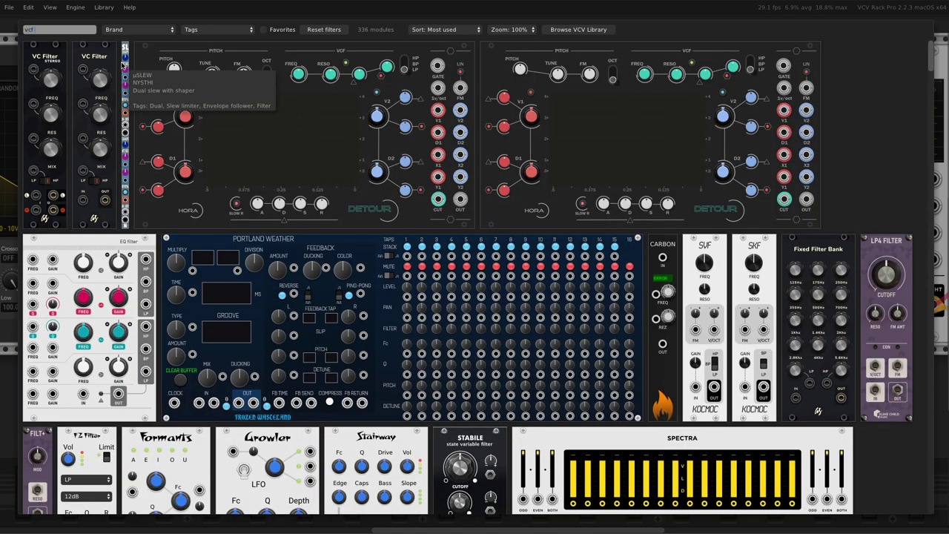
text( vcv)
drag(408, 58, 445, 404)
scroll(466, 383, down, 3)
Step: Patch Multivoltimetro's third output into the new VCF's CUT, its fourth into IN, and the VCF's HPF output into mix4's third left input
drag(318, 356, 388, 517)
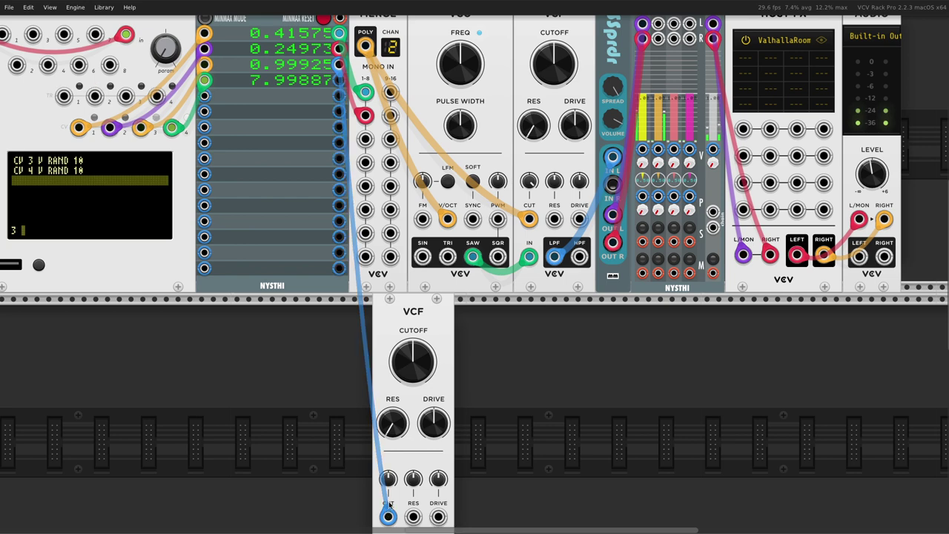
scroll(450, 519, down, 2)
ctrl+scroll(445, 519, down, 3)
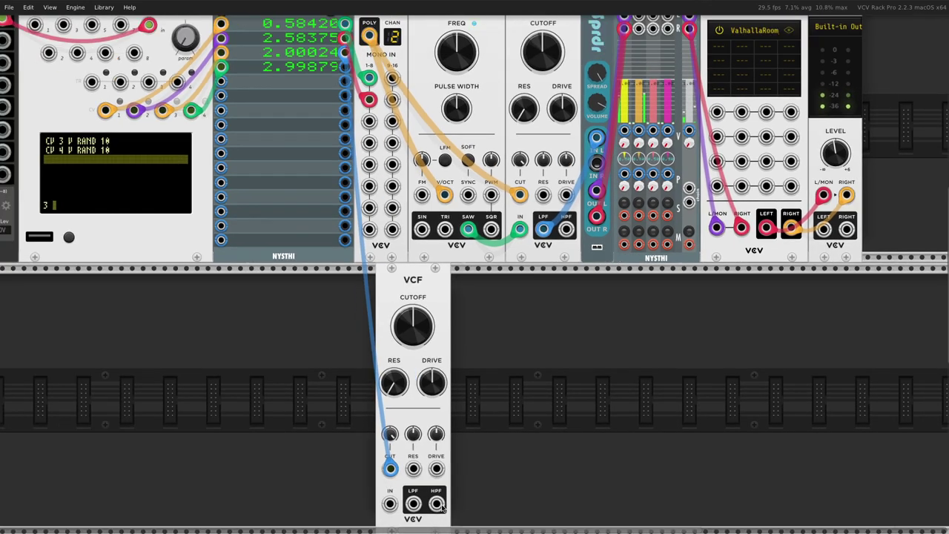
drag(364, 162, 400, 504)
drag(419, 456, 444, 449)
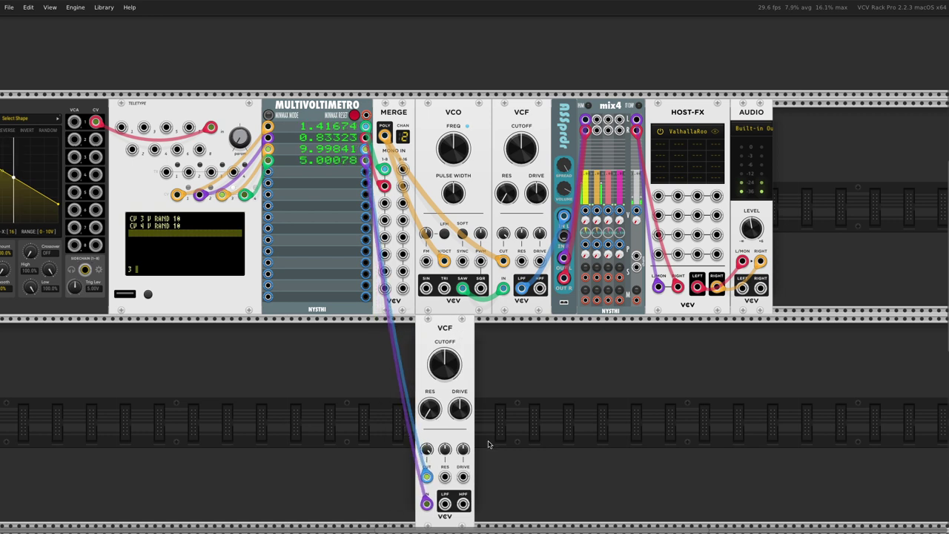
drag(463, 503, 608, 120)
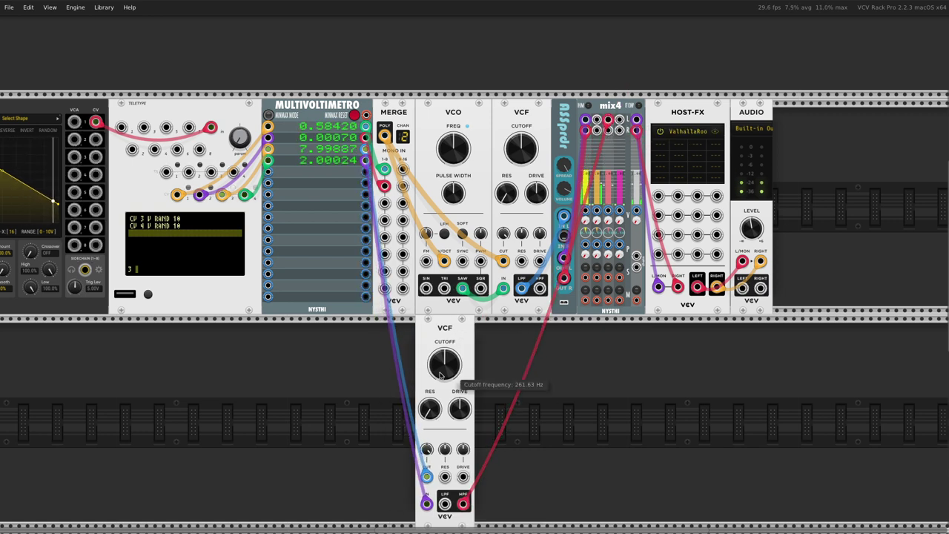
scroll(444, 402, down, 1)
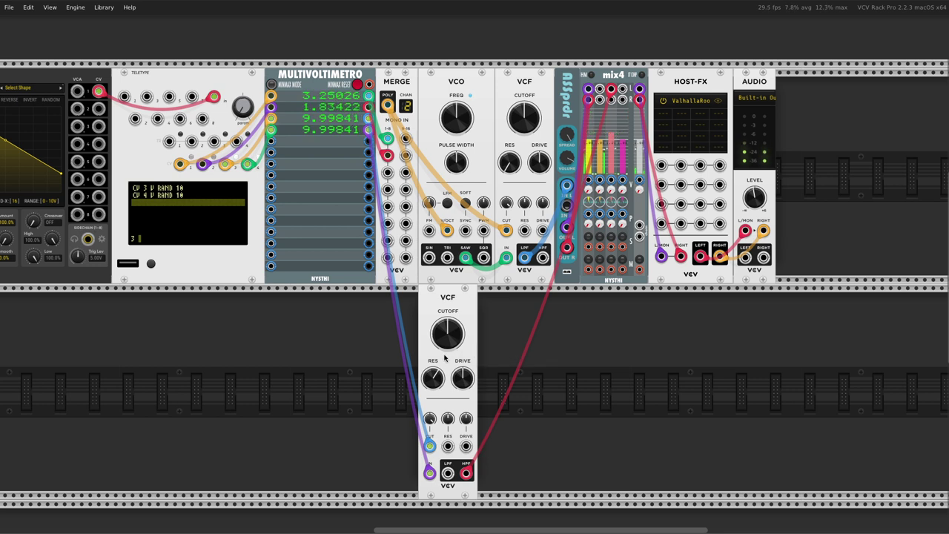
Step: Duplicate the lower VCF, patch Multivoltimetro's third output to the copy's IN and fourth to CUT, and its HPF to mix4's third right input
drag(458, 304, 423, 304)
key(ctrl+d)
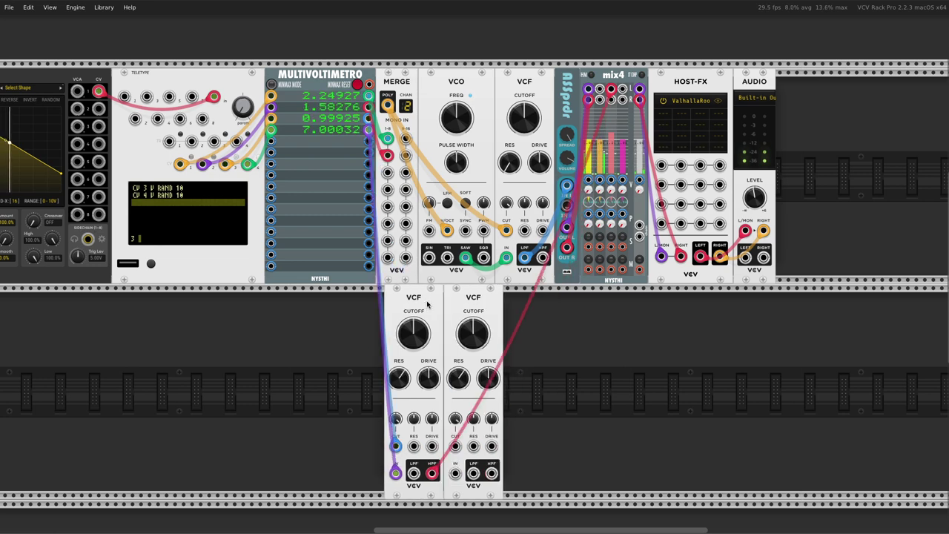
drag(396, 445, 455, 473)
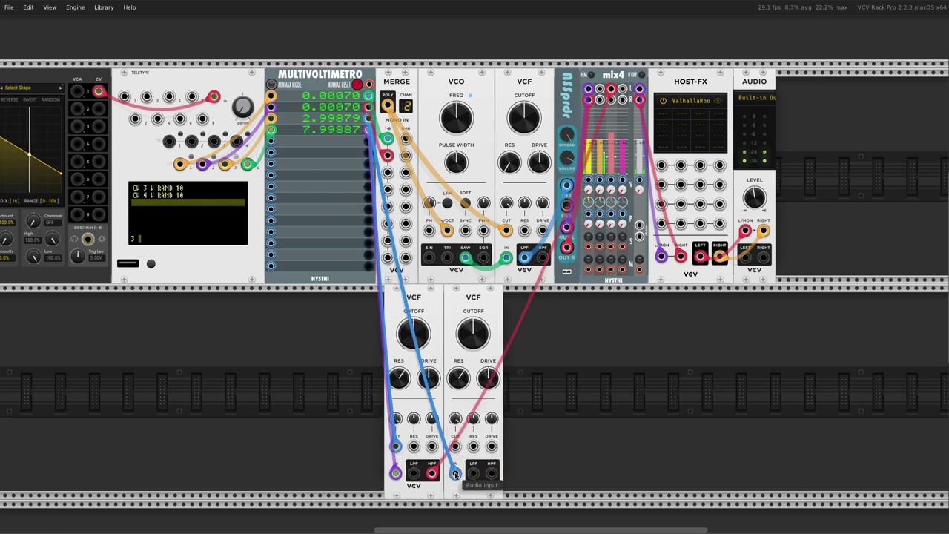
drag(491, 472, 617, 109)
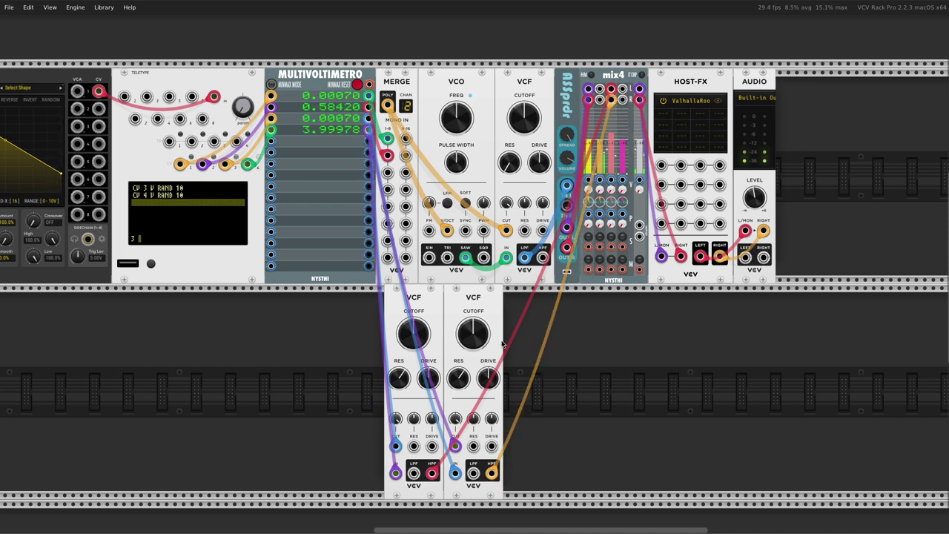
drag(503, 338, 407, 332)
scroll(408, 333, left, 3)
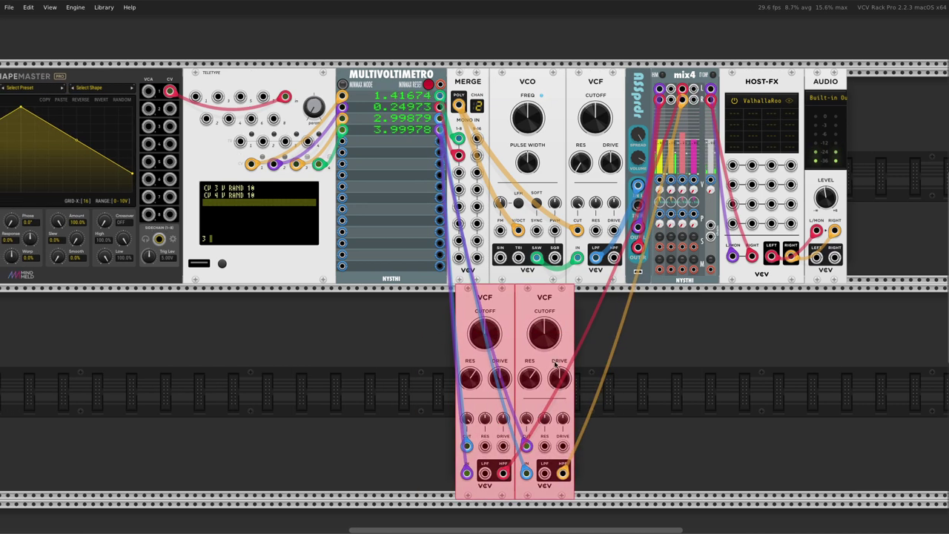
click(604, 368)
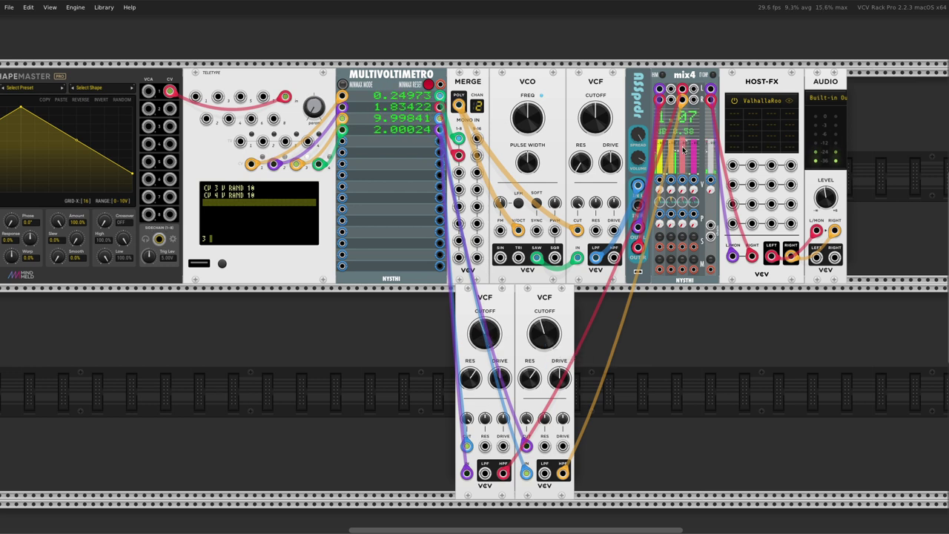
Step: Open the CV 3 line of Teletype's script 3 for editing
click(261, 232)
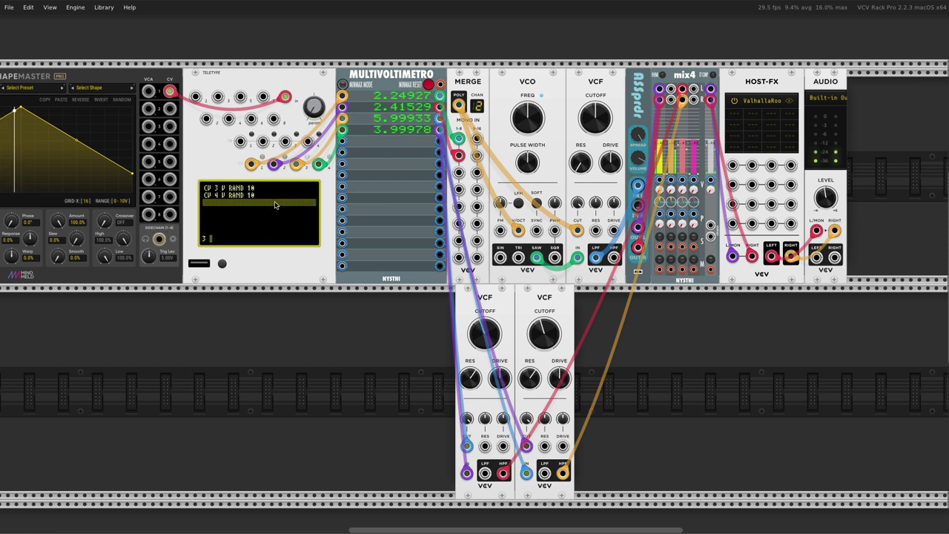
key(Up)
key(Up)
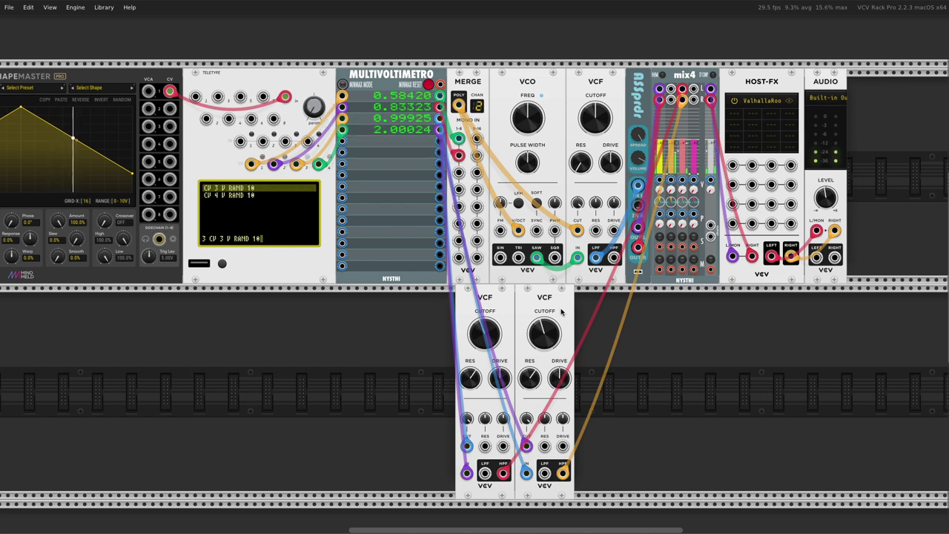
drag(583, 312, 458, 308)
key(super+z)
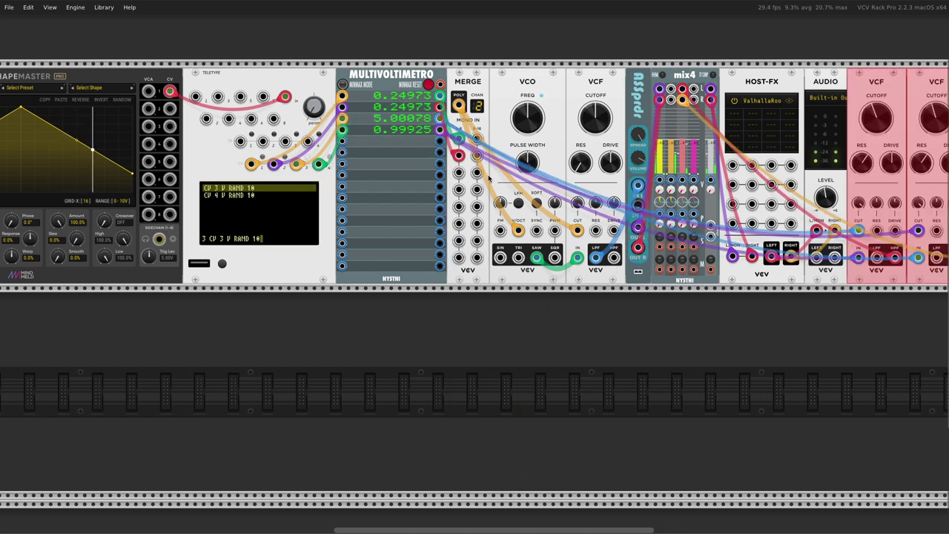
key(super+shift+z)
Step: Prefix both the CV 3 and CV 4 lines of Teletype's script 3 with PROB 50:
click(225, 189)
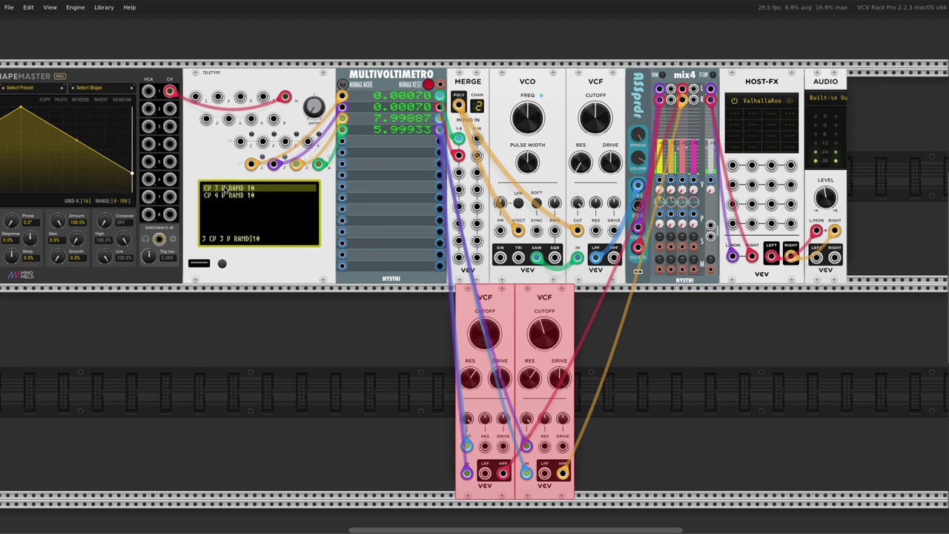
scroll(225, 188, up, 3)
text(PROB)
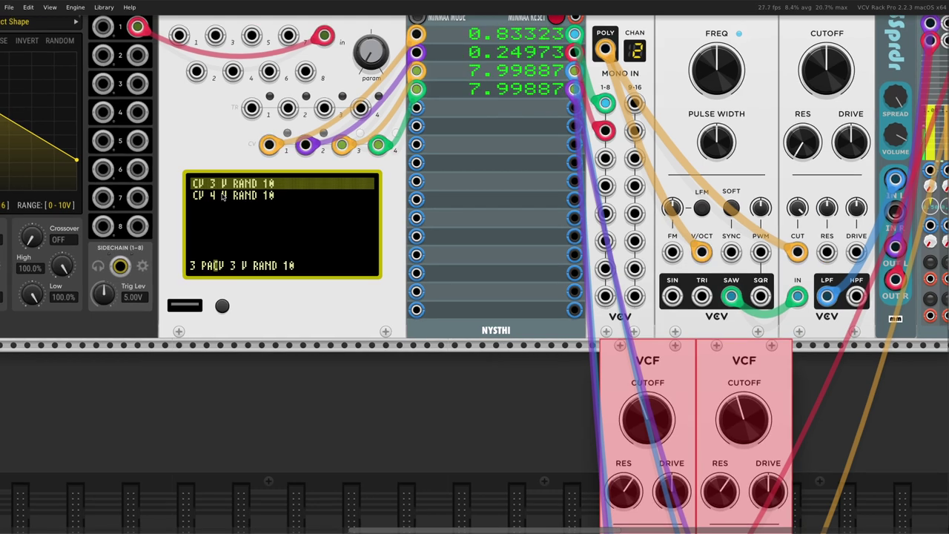
text( 50:)
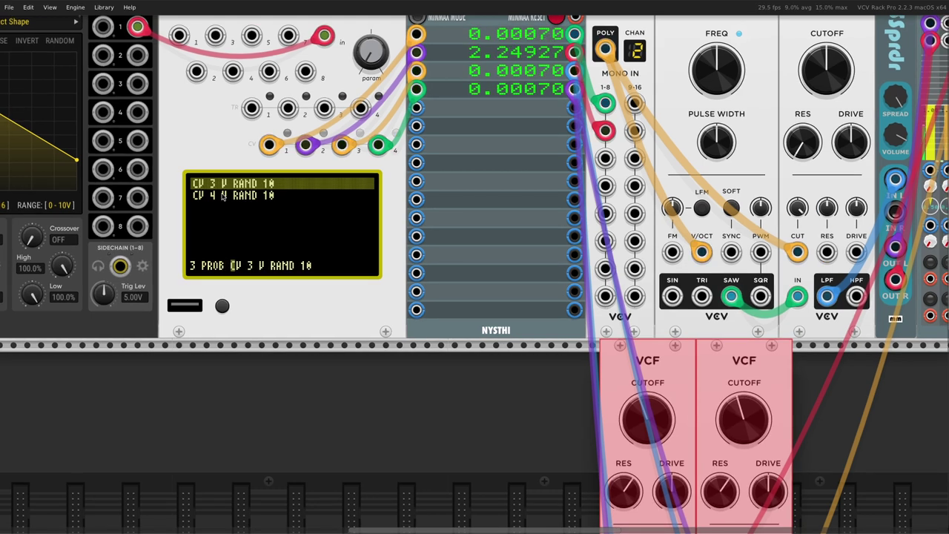
key(Return)
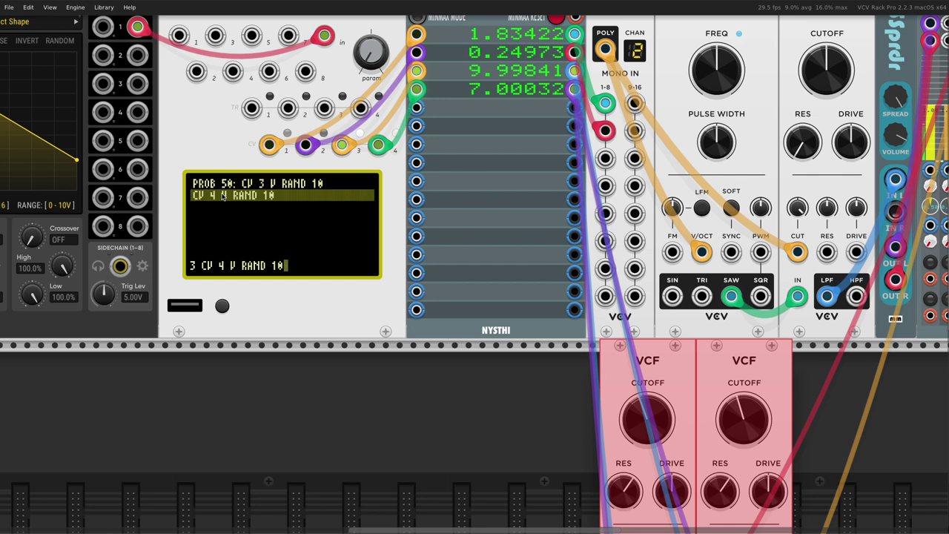
key(Home)
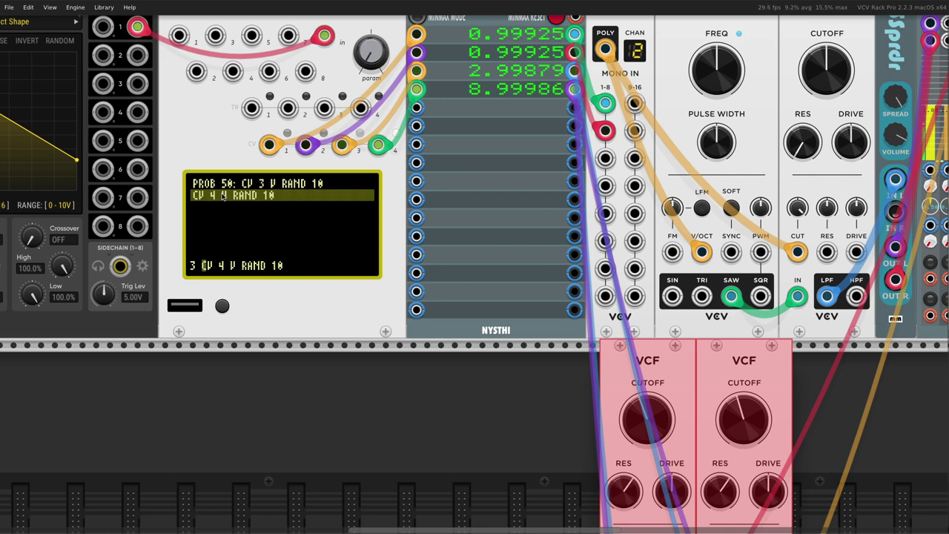
text(PROB 50:)
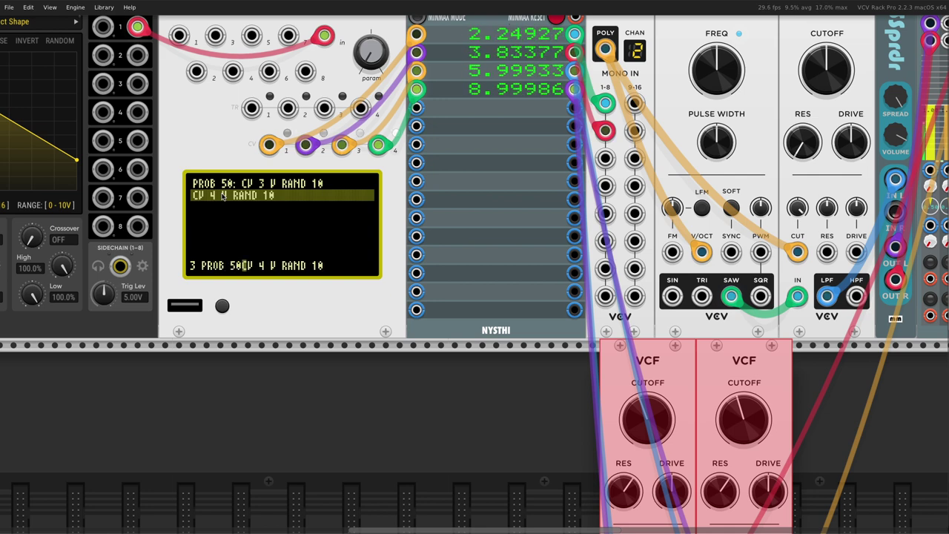
key(Return)
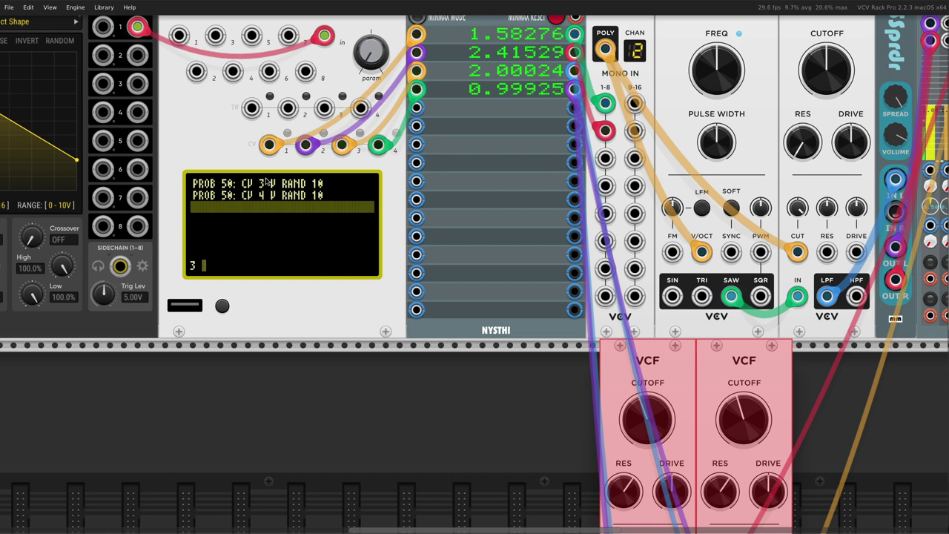
Step: Replace the probability in script 3's CV 3 line with the variable Y so it reads PROB Y: CV 3 V RAND 10
scroll(395, 271, up, 3)
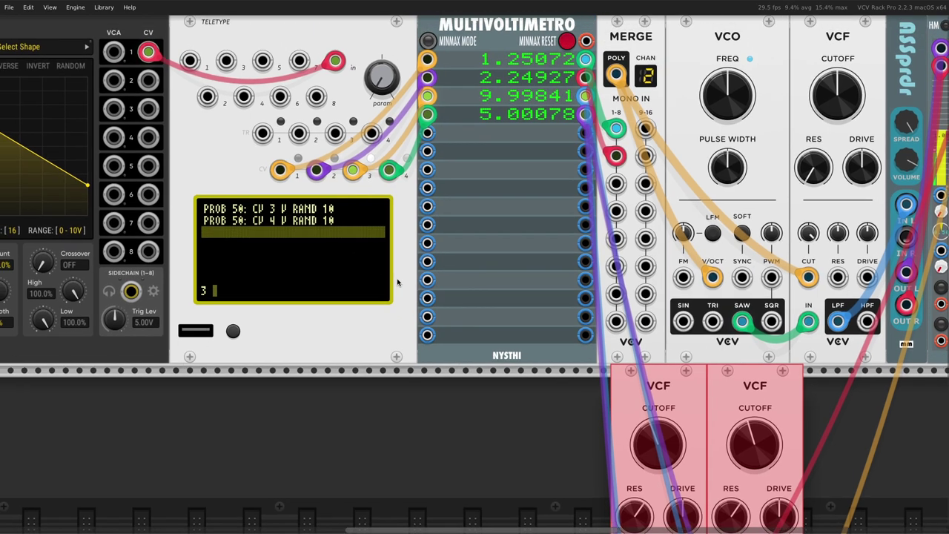
scroll(395, 271, left, 3)
drag(426, 104, 426, 74)
click(310, 268)
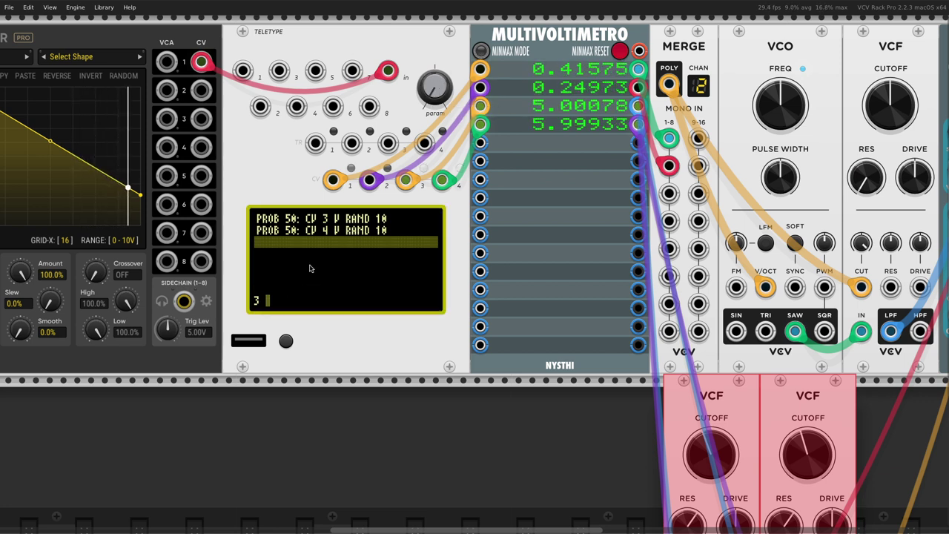
key(Up)
key(Up)
key(Left)
key(Left)
key(Left)
key(Left)
key(Left)
key(Left)
key(Left)
key(Left)
key(Left)
key(Left)
key(Left)
key(Left)
key(Left)
key(Left)
key(Left)
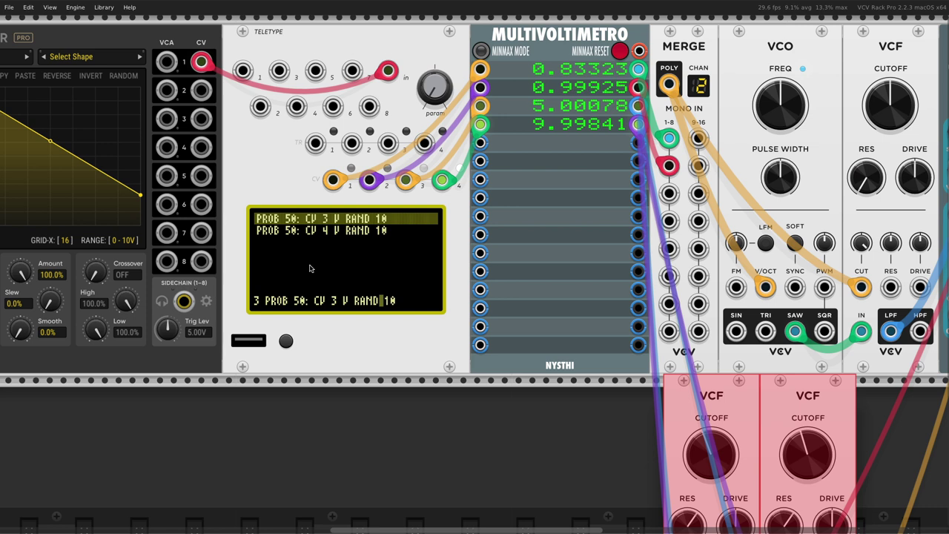
key(BackSpace)
key(BackSpace)
key(BackSpace)
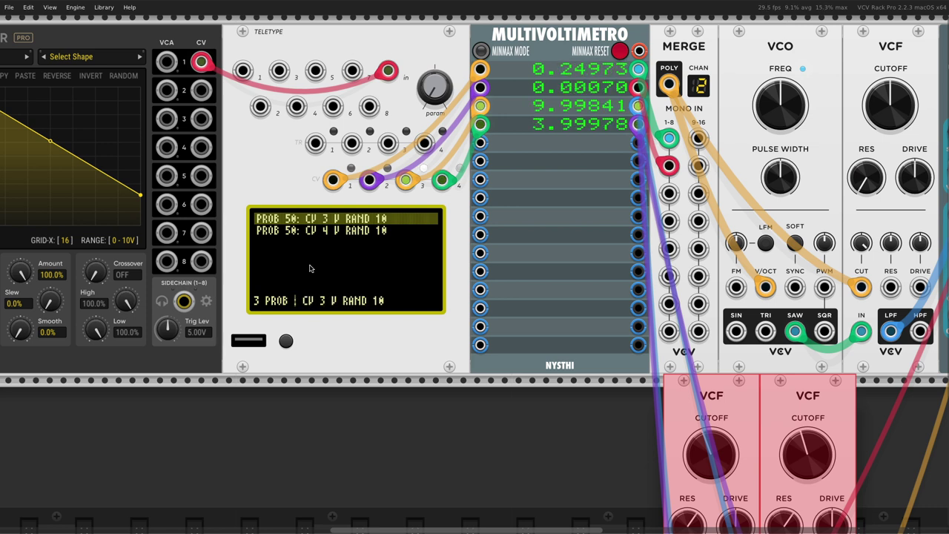
text(Y:)
key(Return)
Step: Make script 3's CV 4 line use the same variable so it reads PROB Y: CV 4 V RAND 10
key(Left)
key(Left)
key(Left)
key(Left)
key(Left)
key(Left)
key(Left)
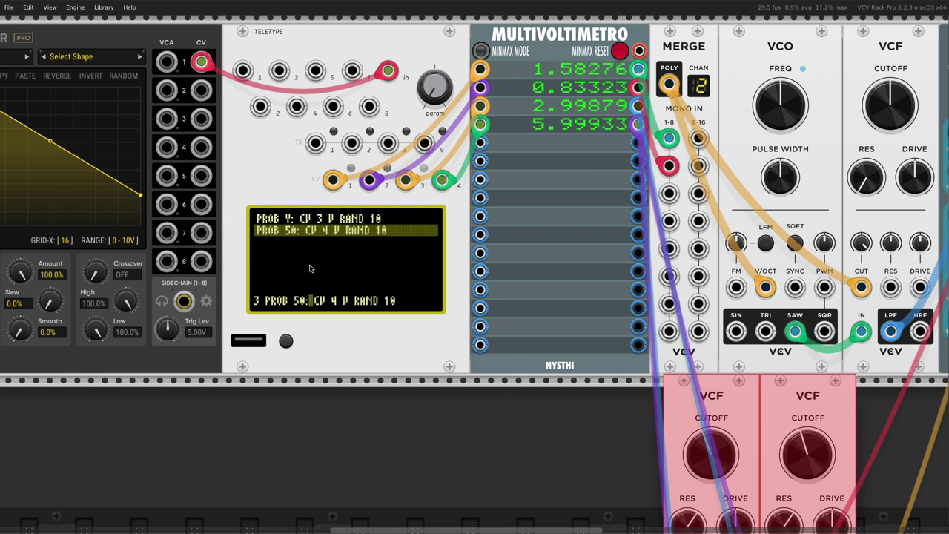
key(BackSpace)
key(Return)
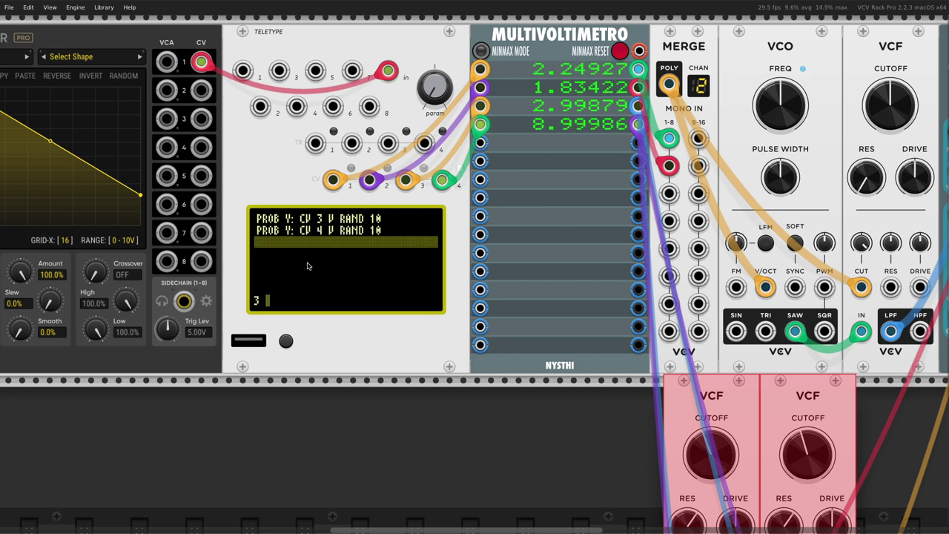
Step: Return Teletype to its live variable display and raise the param knob to about 6829
key(Tab)
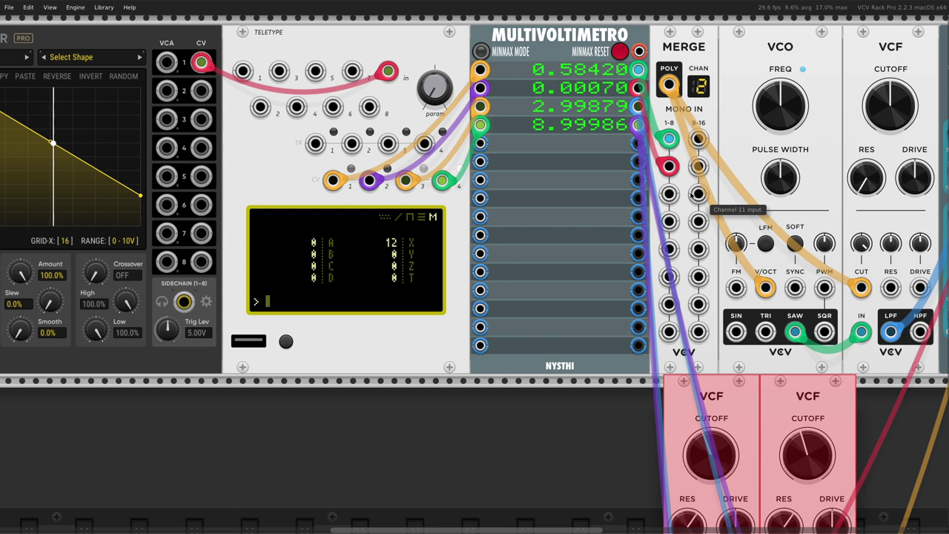
mouse_move(434, 104)
mouse_down()
mouse_move(433, 71)
mouse_move(433, 86)
mouse_up()
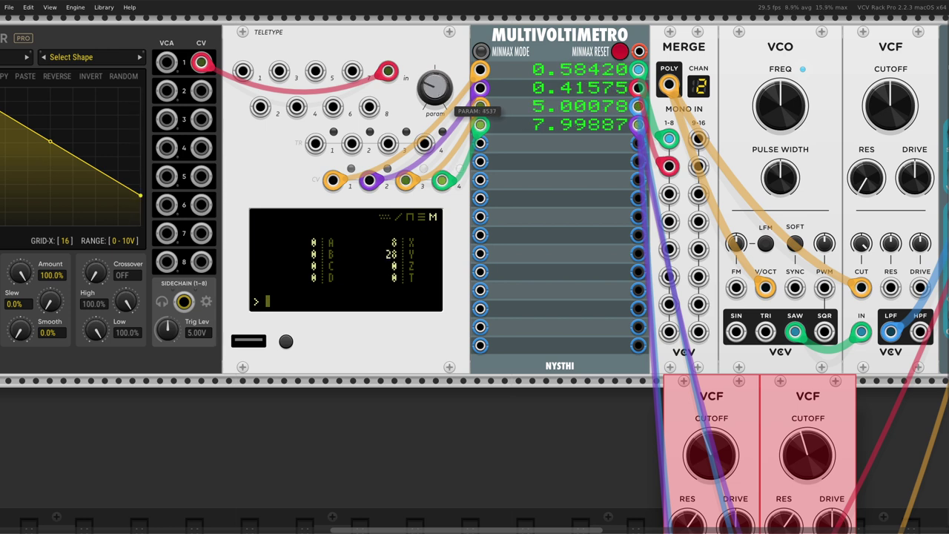
drag(433, 85, 436, 91)
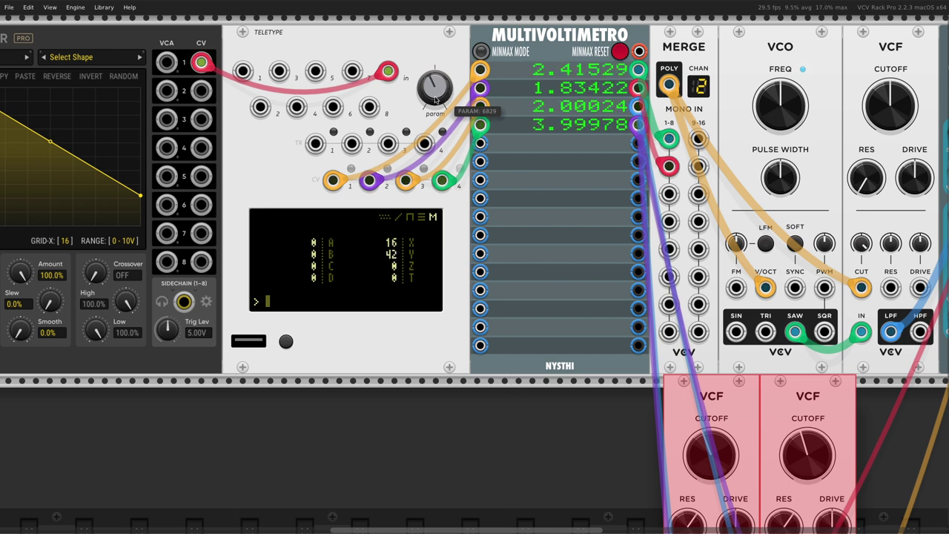
Step: Raise the resonance and drive of the VCF beside VCO and fine-tune its cutoff
drag(877, 109, 890, 119)
drag(866, 178, 866, 164)
drag(890, 105, 890, 106)
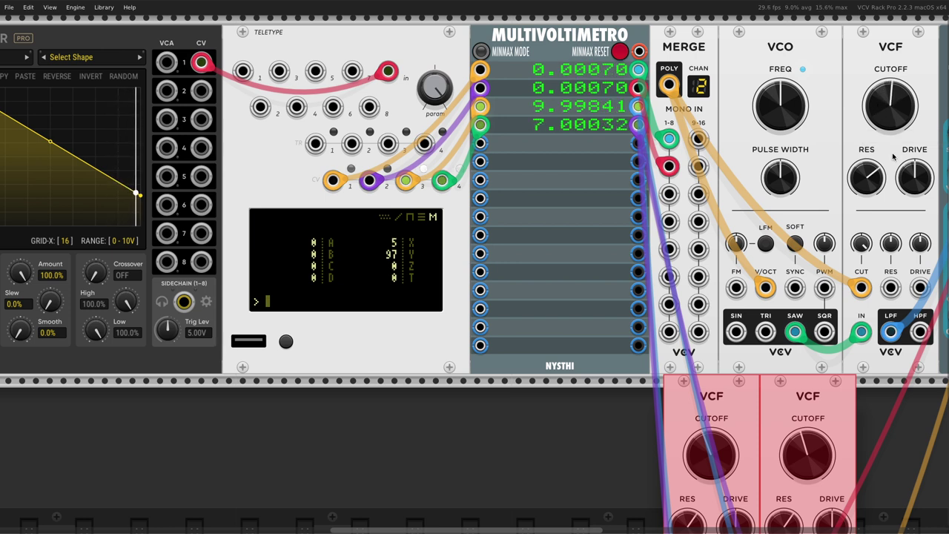
drag(866, 164, 914, 166)
drag(890, 105, 890, 104)
Step: Reshape ShapeMaster's rising slope by pulling a point down to the baseline about a third of the way into the cycle
scroll(420, 392, down, 1)
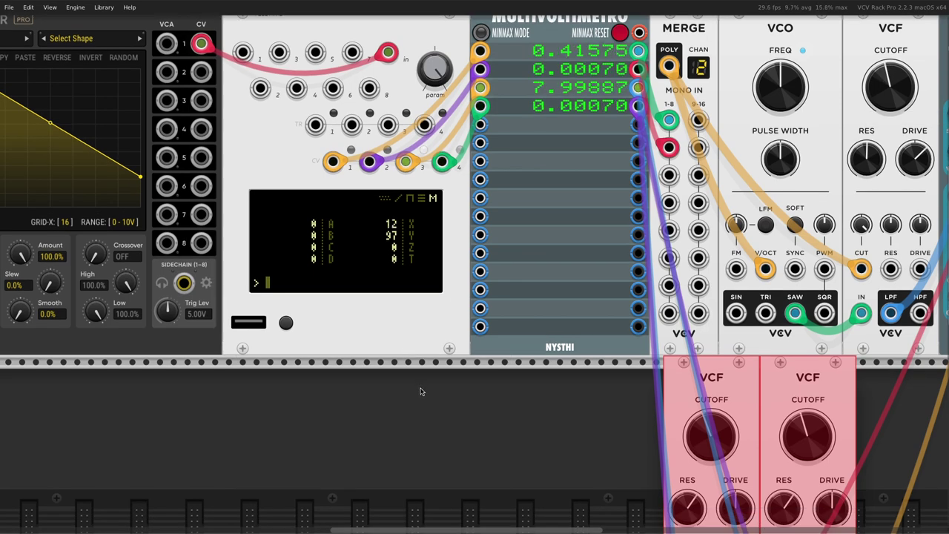
scroll(421, 392, down, 5)
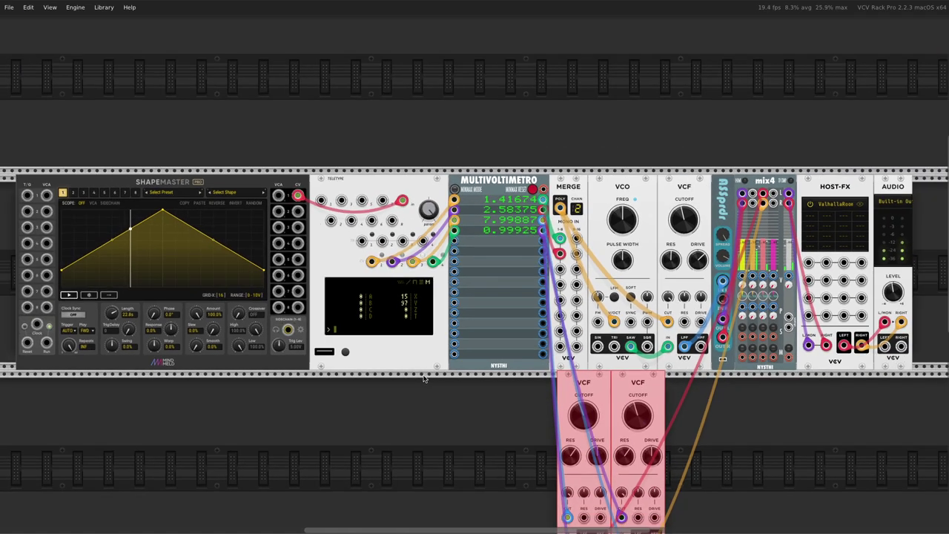
mouse_move(431, 213)
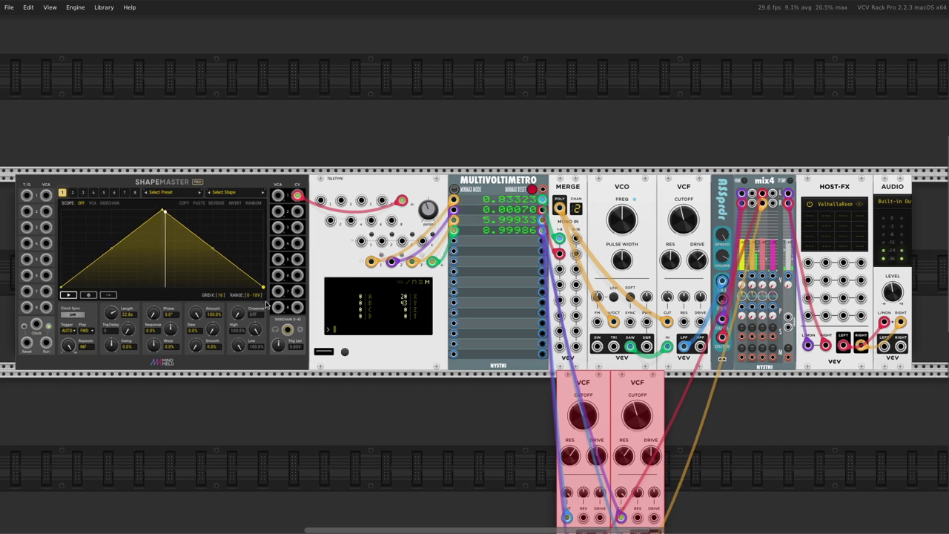
drag(104, 256, 126, 287)
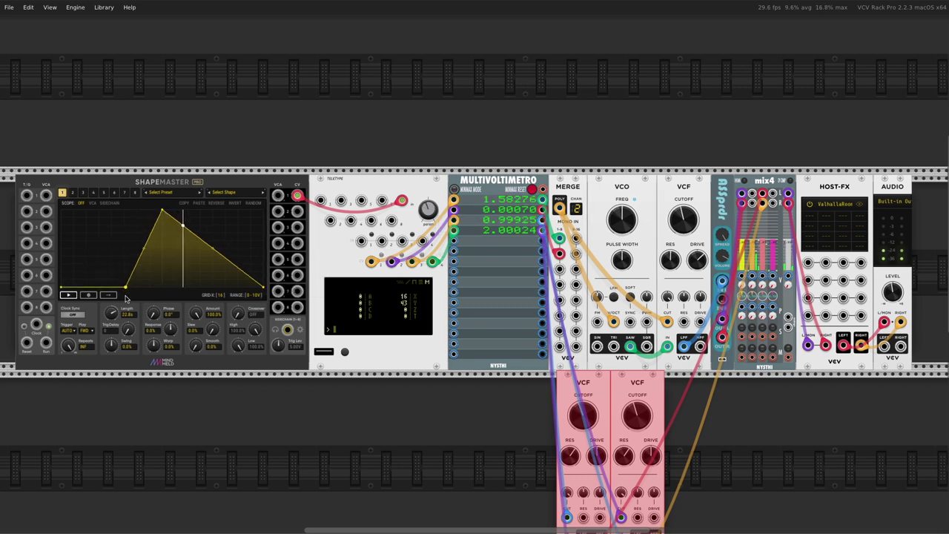
Step: Turn Teletype's param knob down and lower the cutoff of the VCF beside VCO
mouse_move(437, 221)
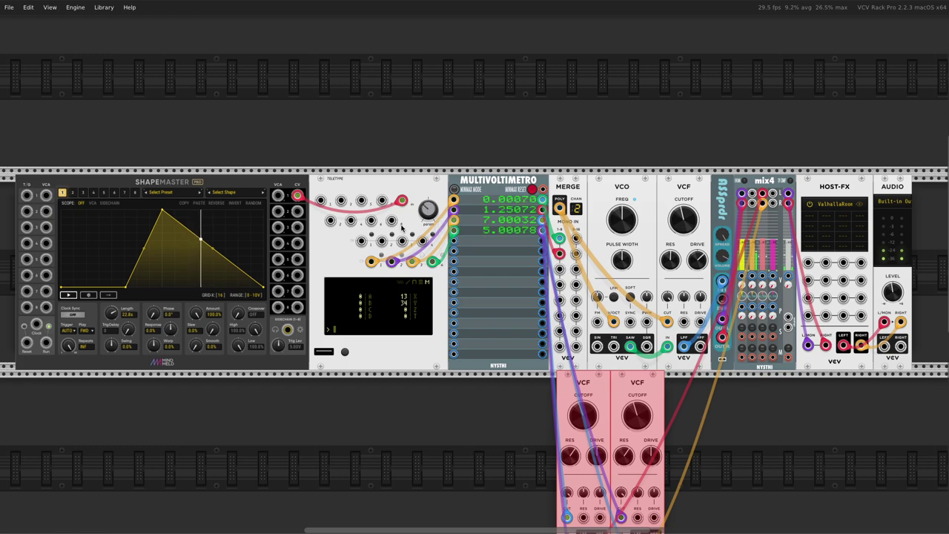
scroll(416, 221, down, 2)
scroll(407, 220, up, 4)
scroll(407, 220, left, 2)
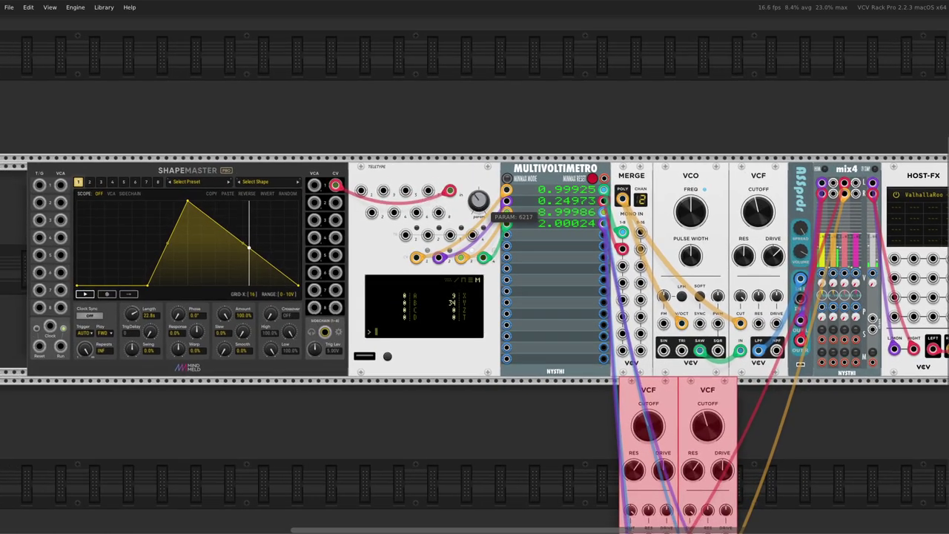
scroll(482, 216, left, 3)
mouse_move(564, 211)
drag(565, 211, 564, 230)
scroll(588, 272, right, 3)
scroll(588, 272, down, 1)
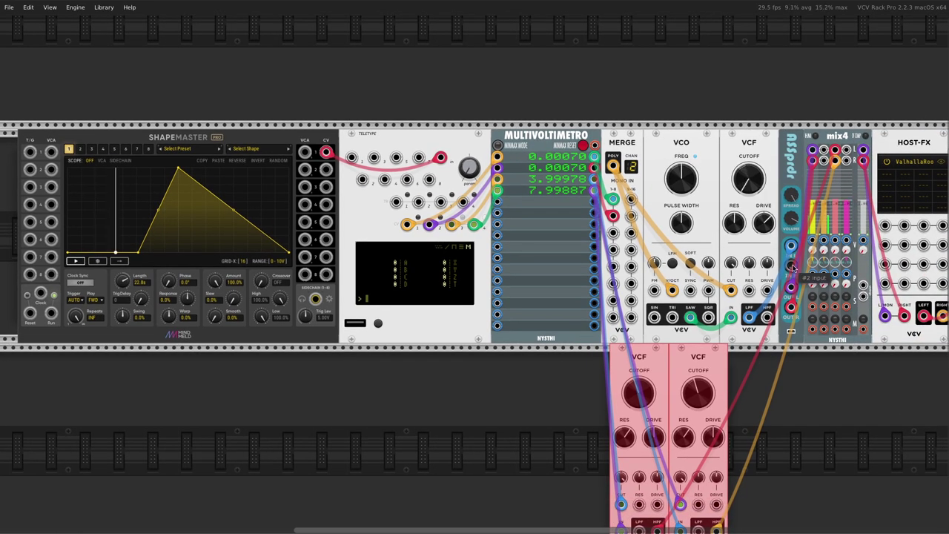
scroll(792, 267, down, 3)
scroll(644, 293, right, 2)
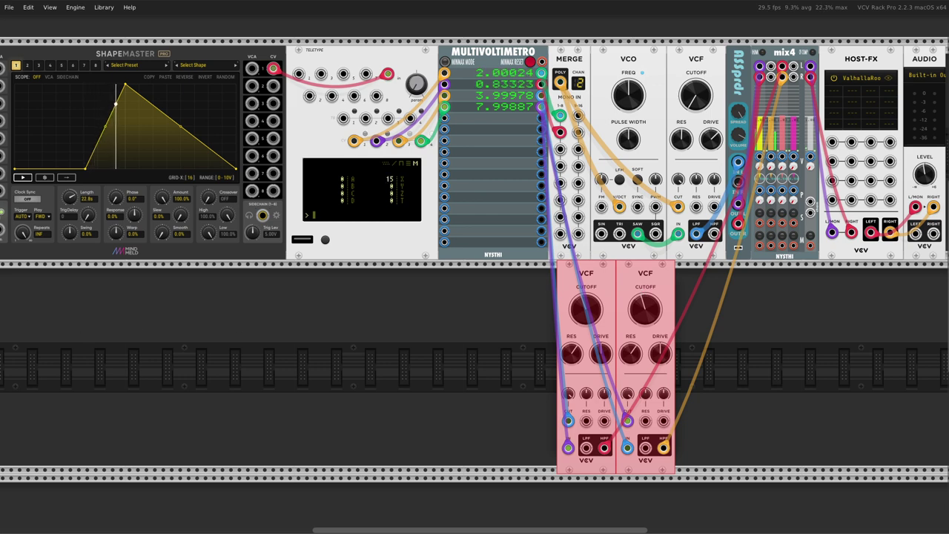
Step: Move the Teletype module in the empty patch slightly to the right and focus its display
scroll(355, 39, up, 3)
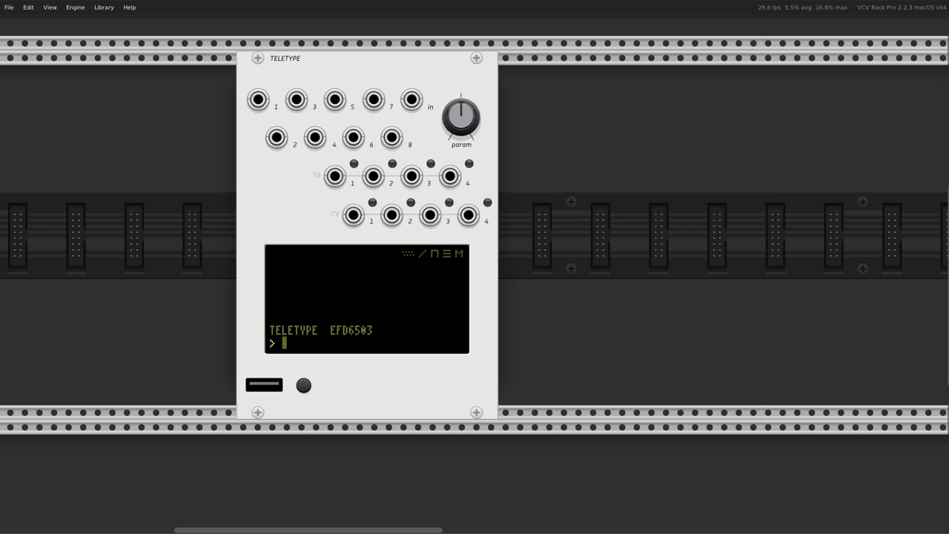
mouse_move(450, 91)
mouse_down()
mouse_move(510, 92)
mouse_move(464, 92)
mouse_up()
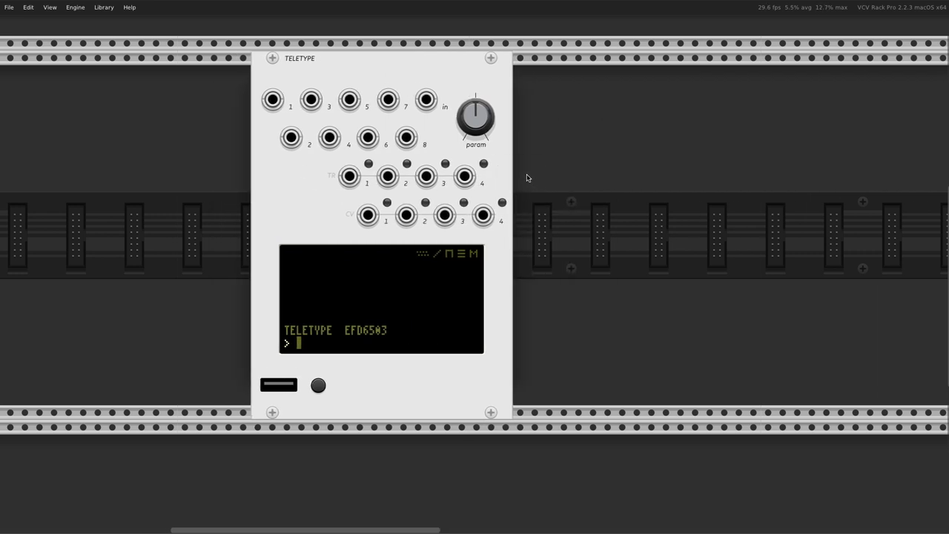
click(473, 263)
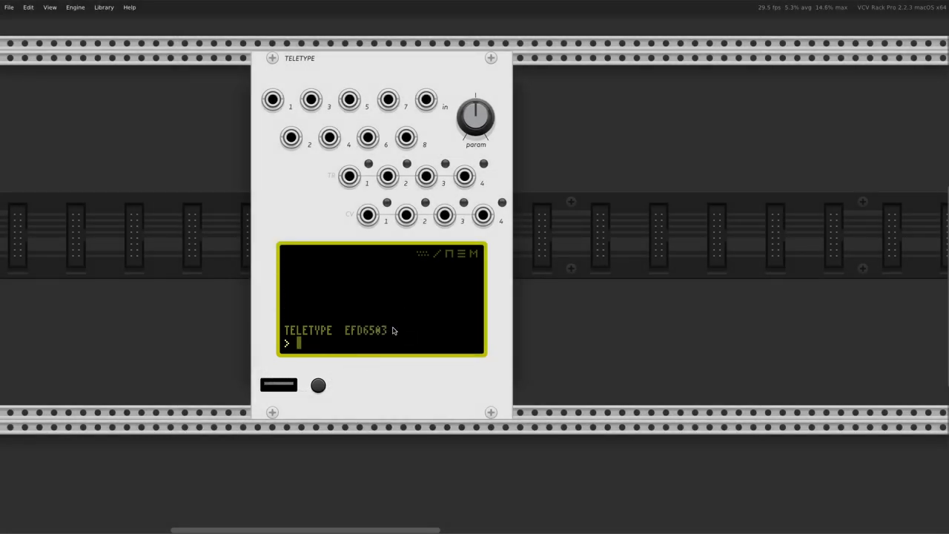
Step: Look through Teletype's script 1 and pattern tracker views, and bring up the live variable display
key(Tab)
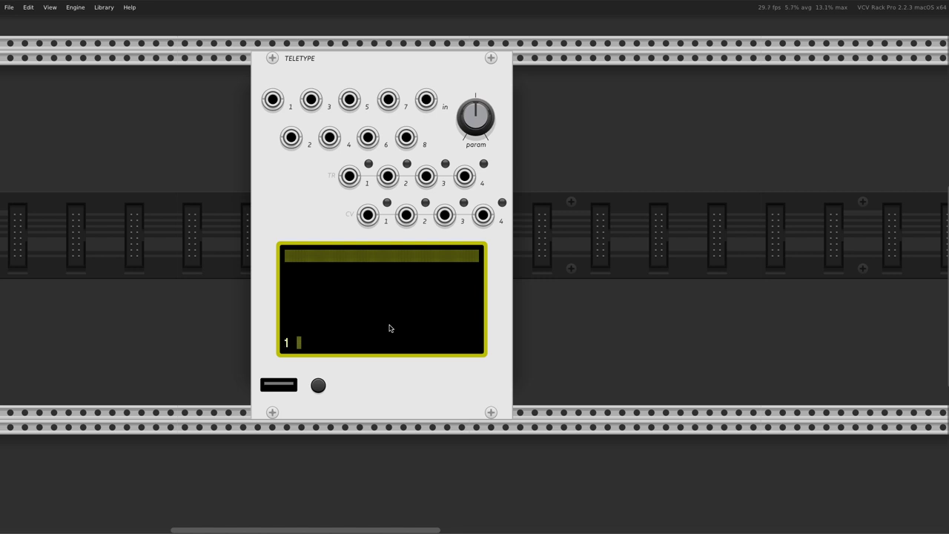
key(Tab)
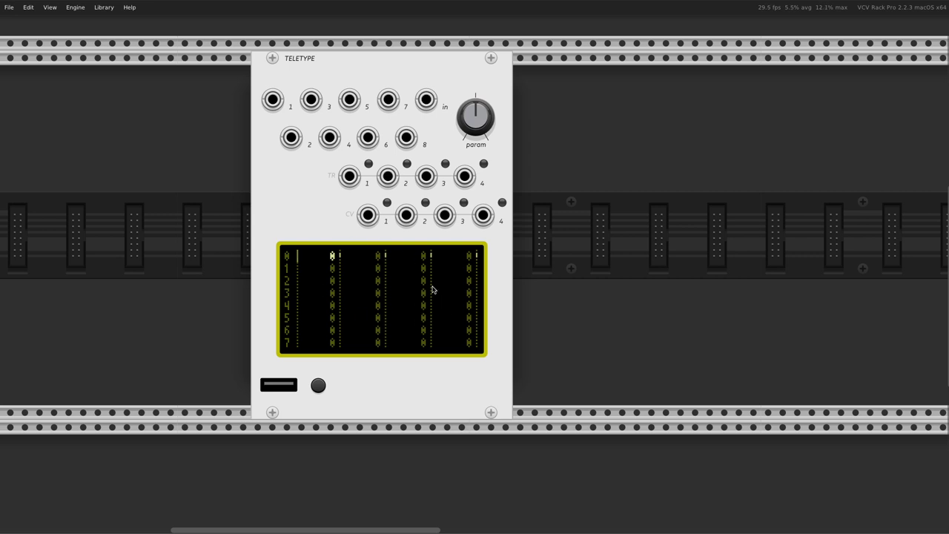
key(Down)
key(Up)
key(Tab)
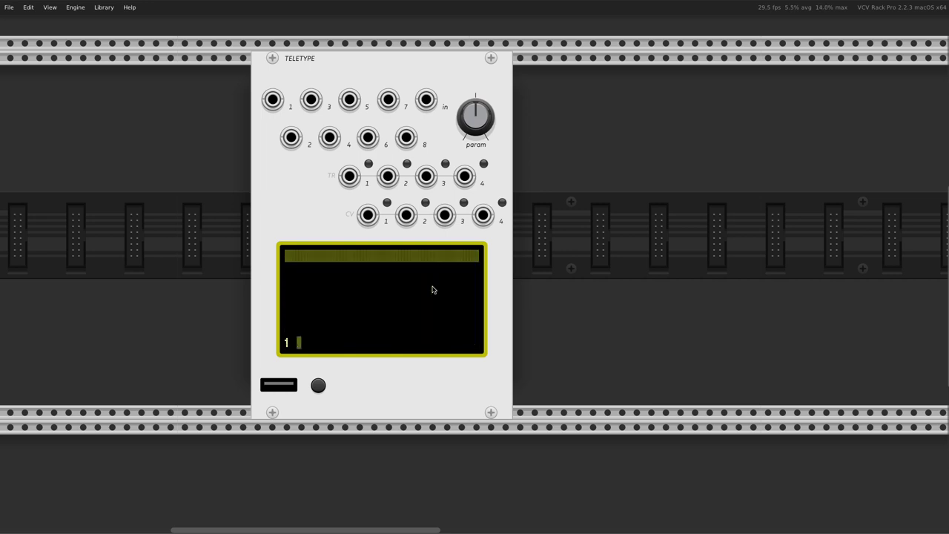
key(asciitilde)
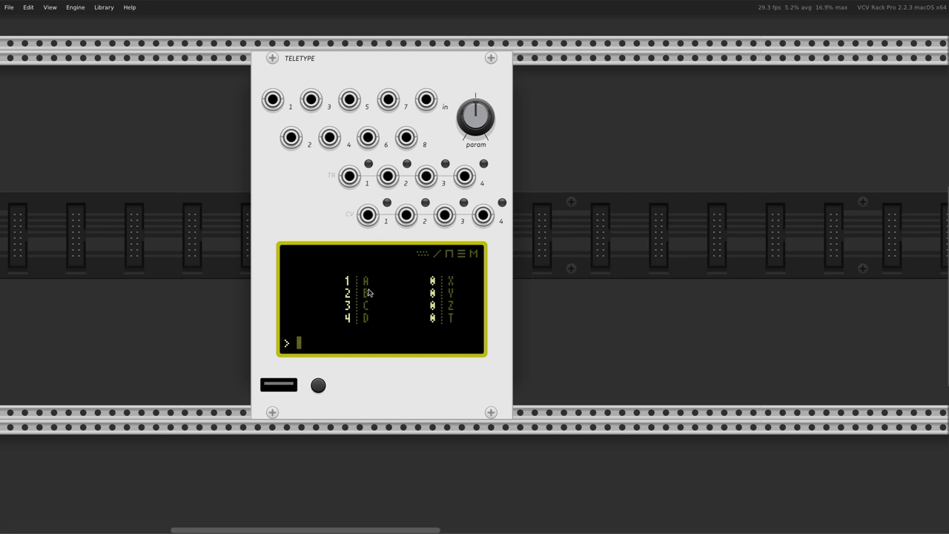
Step: Examine Teletype's pattern tracker, moving through the cells of its four pattern columns
key(Tab)
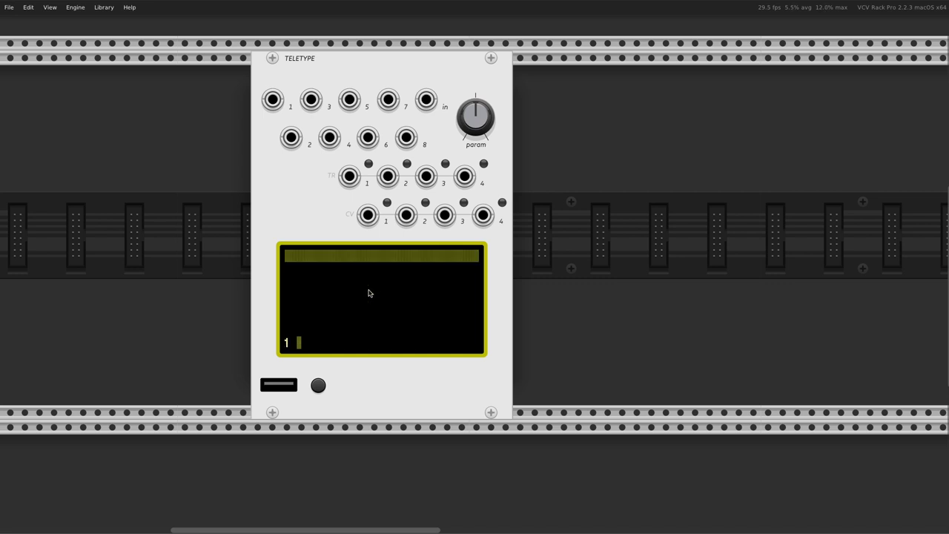
key(Tab)
key(Down)
key(Up)
key(Right)
key(Right)
key(Left)
key(Right)
key(Right)
key(Down)
key(Left)
key(Left)
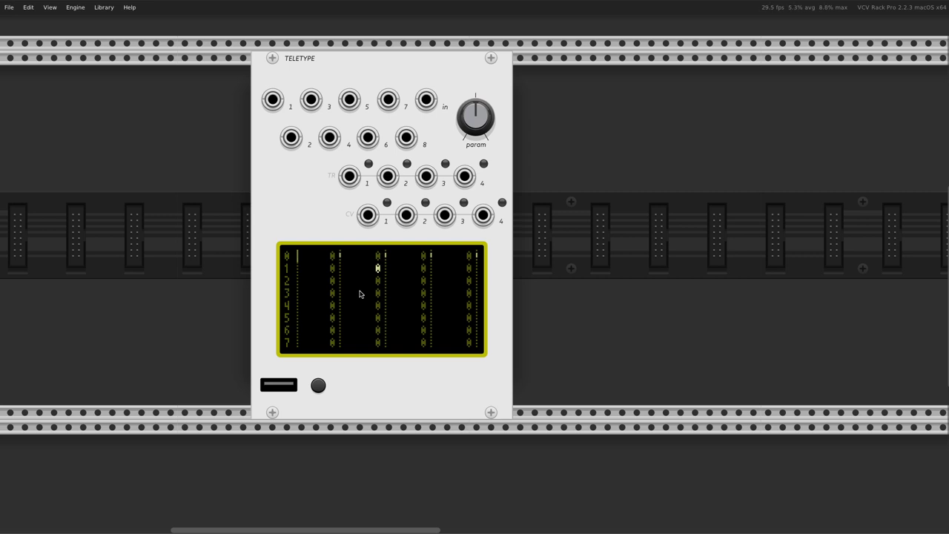
key(Left)
key(Up)
key(Down)
key(Up)
key(Right)
key(Left)
key(Down)
key(Right)
key(Left)
key(Down)
key(Down)
key(Right)
key(Right)
key(Down)
key(Left)
key(Left)
key(Up)
key(Up)
key(Up)
key(Up)
key(Right)
key(Right)
key(Left)
key(Left)
key(Right)
key(Down)
key(Down)
key(Down)
key(Left)
key(Up)
key(Up)
key(Right)
key(Right)
key(Right)
key(Left)
key(Left)
Step: Enter 9999 at index 3 of pattern 2 in the tracker, and return to live mode
key(Down)
key(Down)
key(Right)
text(9999)
key(Left)
key(Left)
key(Right)
key(Down)
key(Right)
key(Up)
key(Escape)
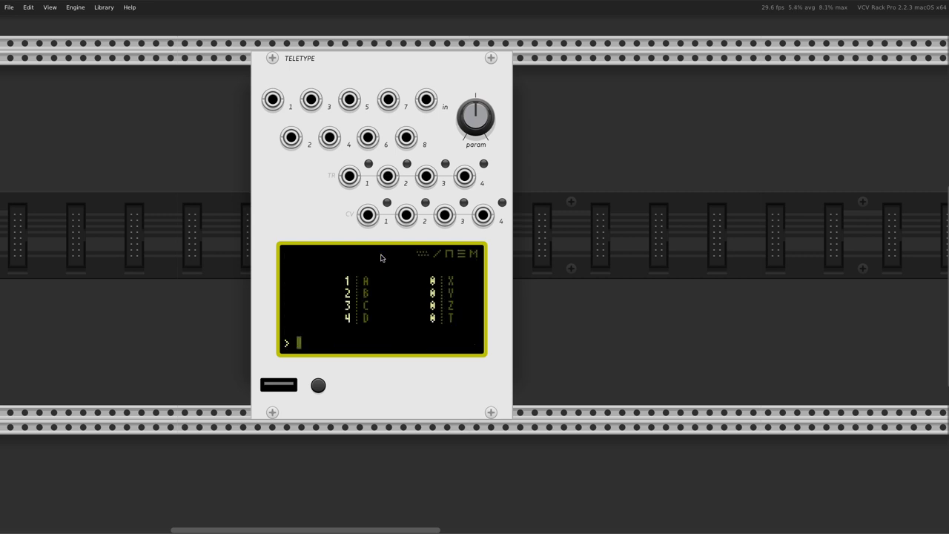
Step: Check the edited cell's indexes in the tracker and query its value in live mode with PN 2 3
text(PN)
key(Tab)
key(Tab)
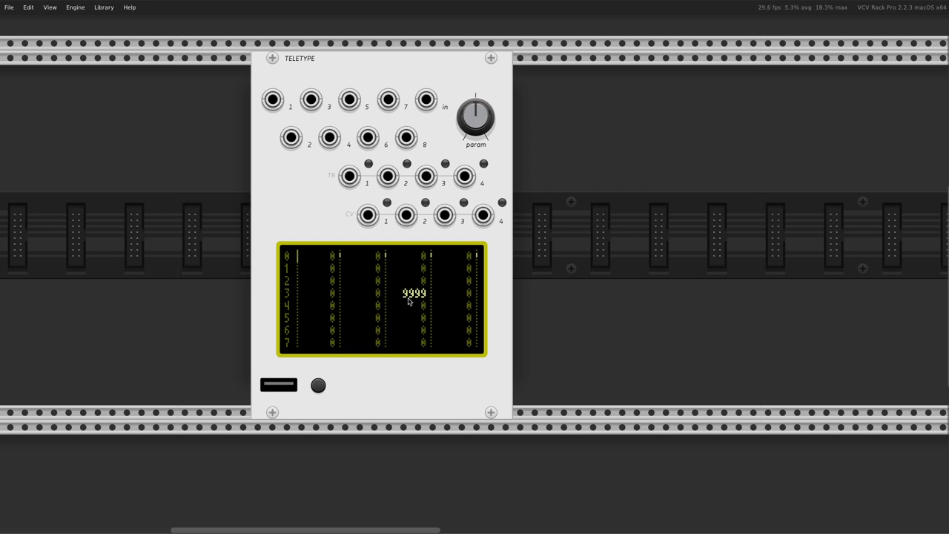
key(Tab)
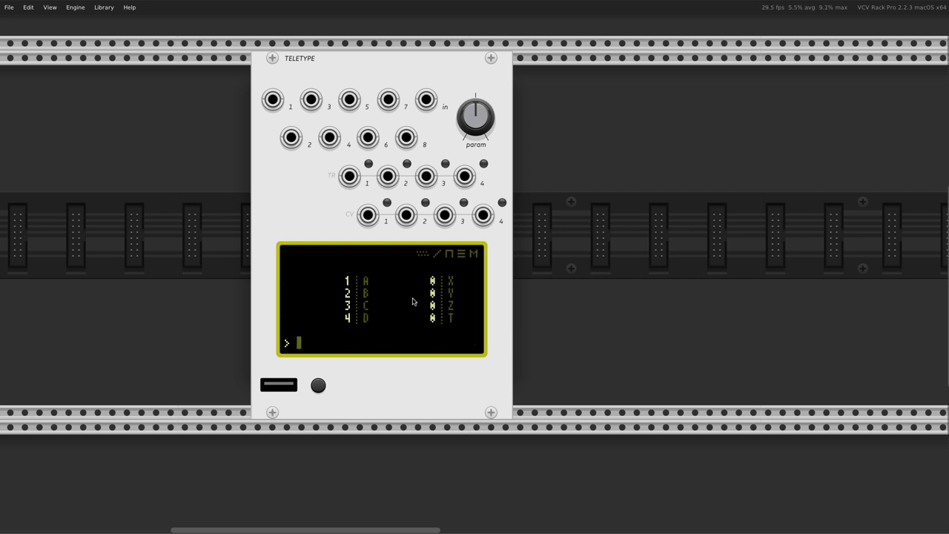
text(PN 2 3)
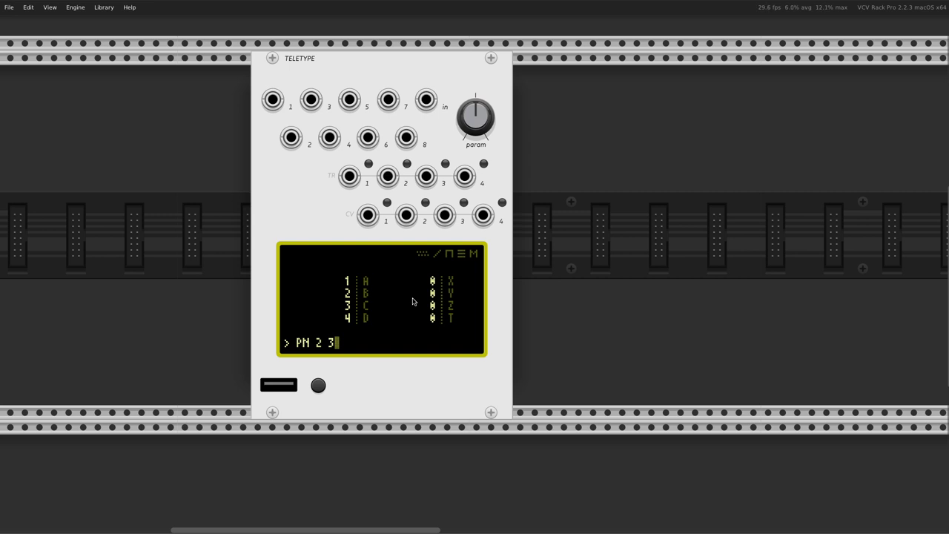
key(Return)
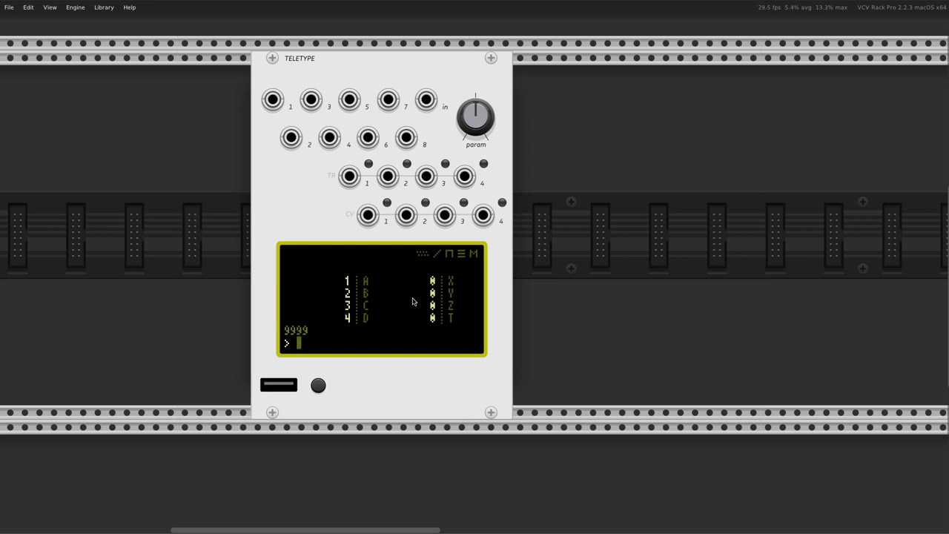
Step: Set pattern 2, index 3 to 14564 with a live PN command, and check the cell in the tracker
key(Up)
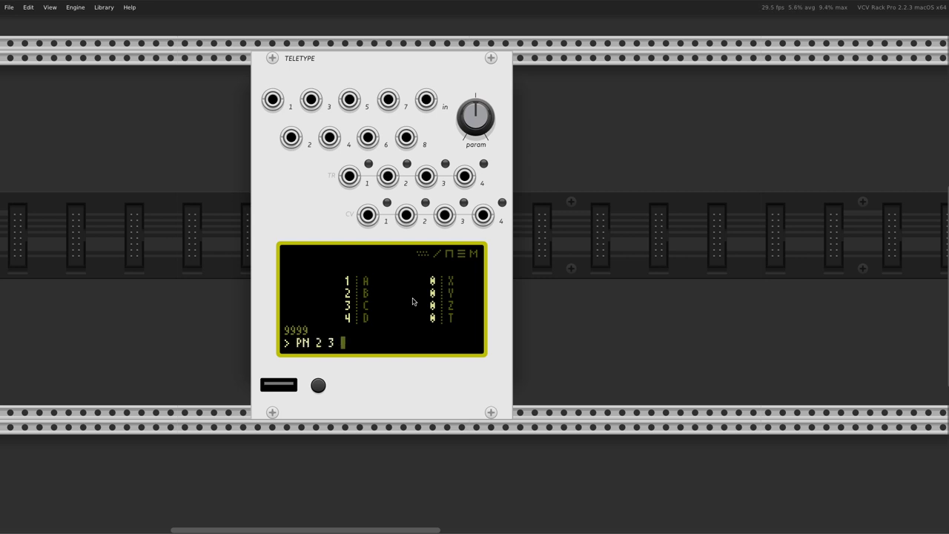
text(345645673)
key(BackSpace)
key(BackSpace)
key(BackSpace)
key(BackSpace)
key(Left)
key(Left)
key(Left)
key(Return)
key(Tab)
key(Tab)
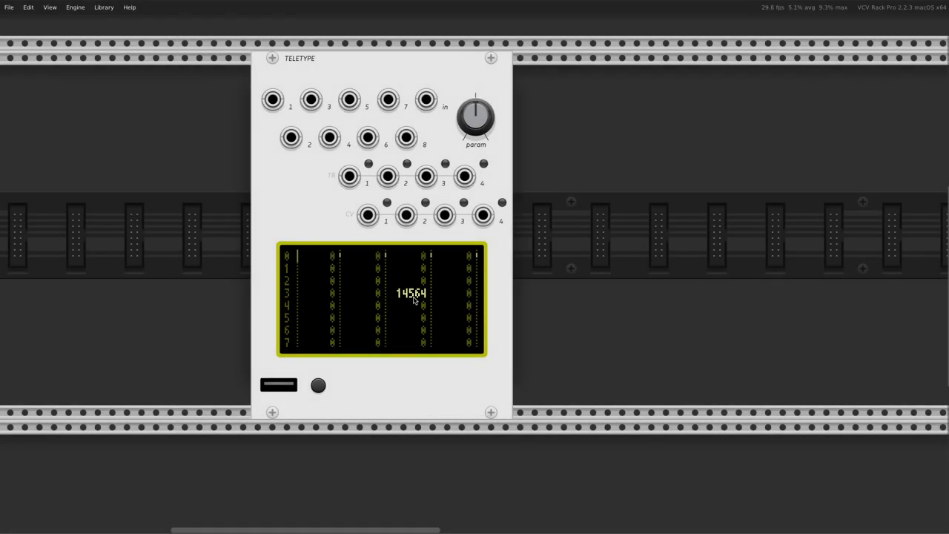
key(Tab)
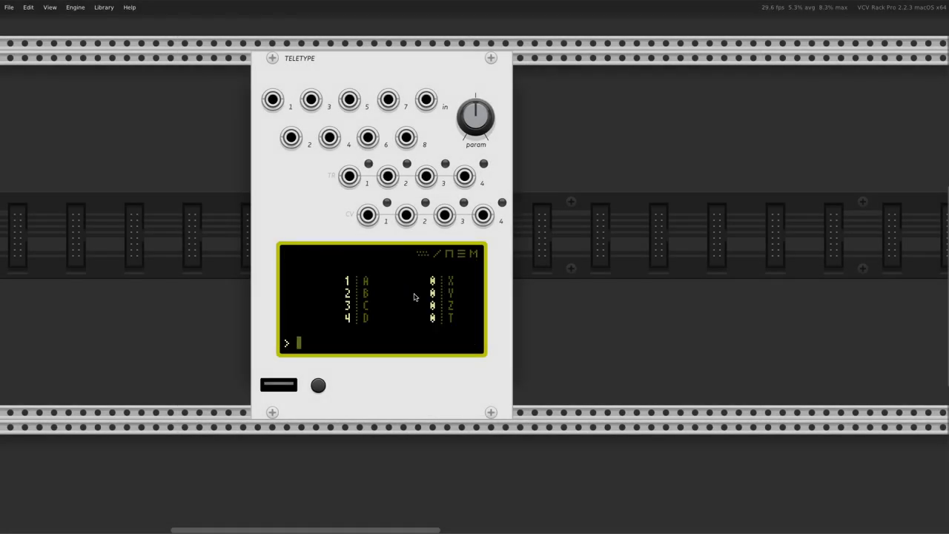
Step: Add the line PN 0 5 RAND 10000 to the Metro script
key(Tab)
key(bracketleft)
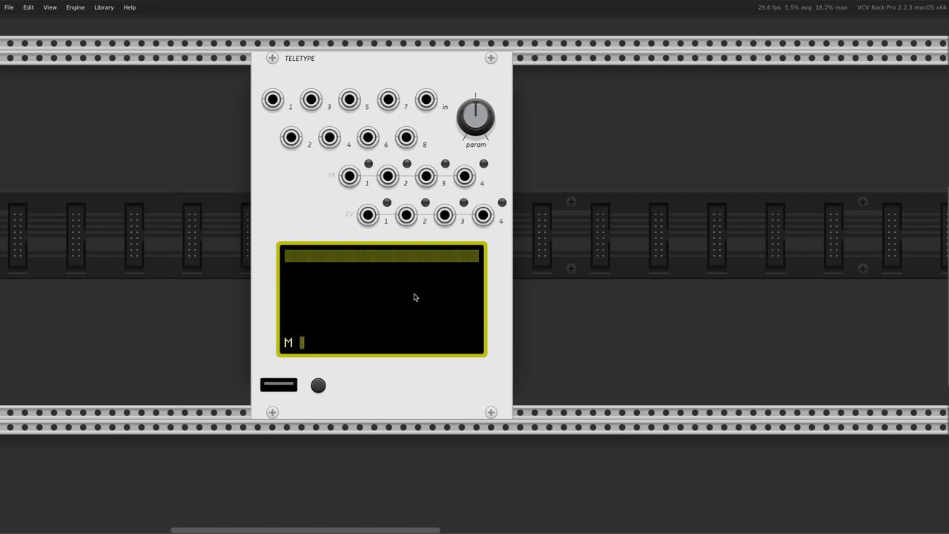
text(PN 0 5 RAND 100)
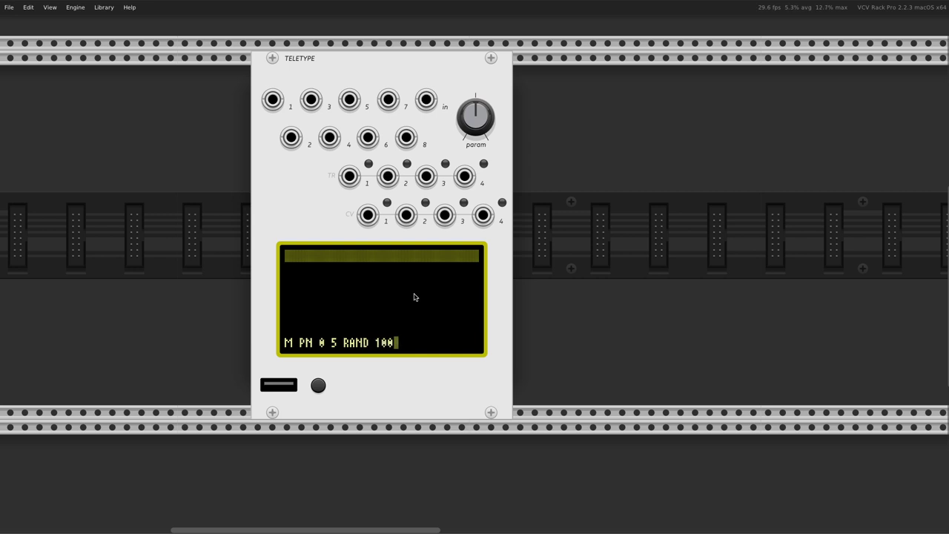
text(00)
key(Return)
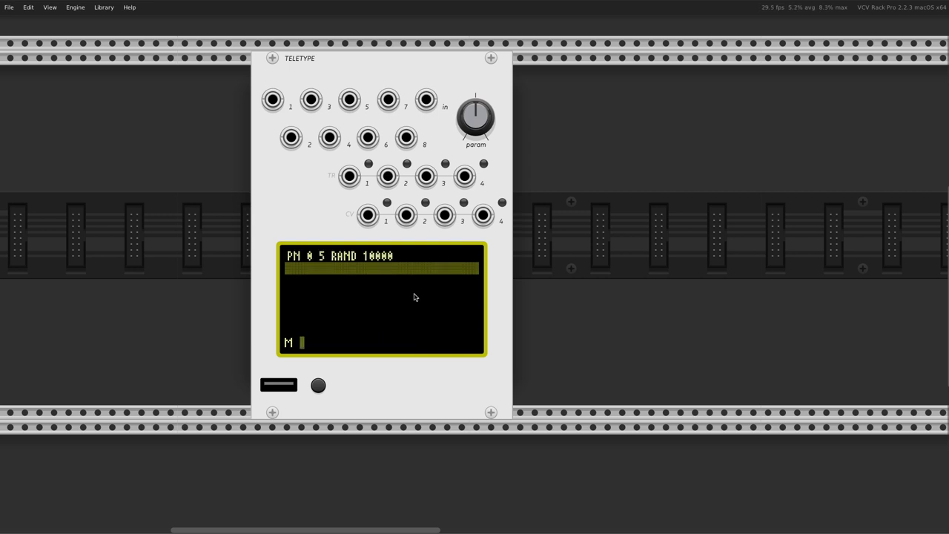
Step: Add a second Metro script line, PN 1 3 RAND 10000, by adapting a copy of the first line
text(PN 0 5 RAND 10000)
key(Left)
key(Left)
key(Left)
key(Left)
key(Left)
key(Left)
key(Left)
key(Left)
key(Left)
key(Left)
key(Left)
key(Left)
key(Left)
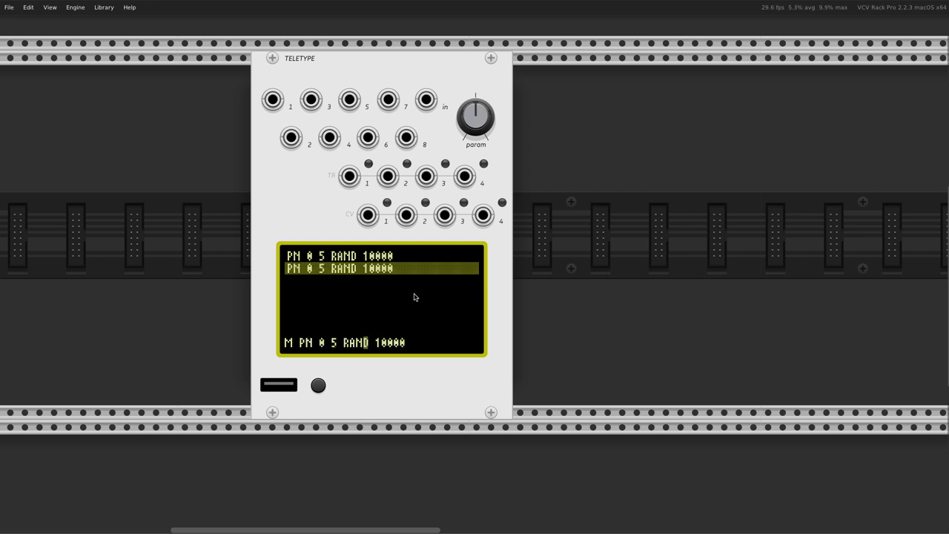
key(BackSpace)
text(1)
key(Right)
key(Right)
key(BackSpace)
text(3)
key(Return)
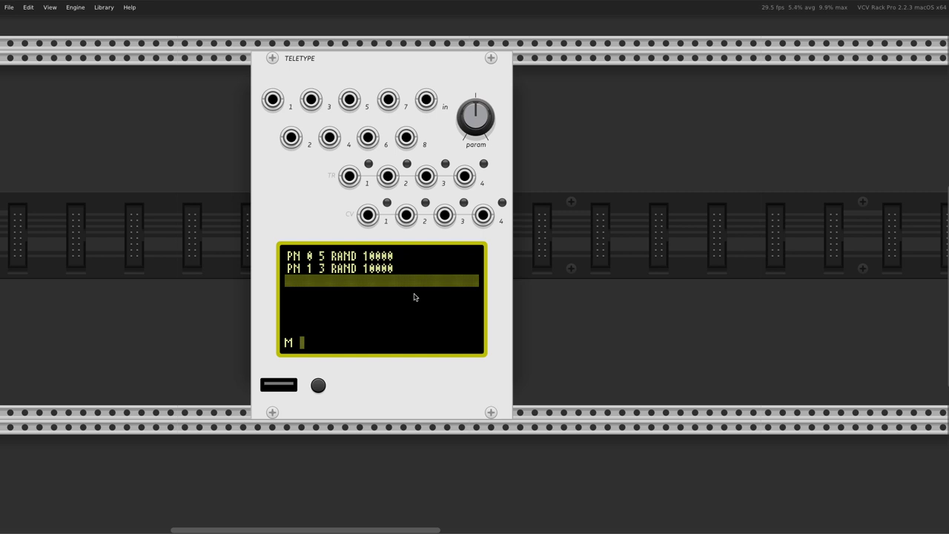
Step: Add a third Metro script line, PN 3 2 RAND 10000, by adapting another copy of the first line
text(PN 0 5 RAND 10000)
key(Left)
key(Left)
key(Left)
key(Left)
key(Left)
key(Left)
key(Left)
key(Left)
key(Left)
key(Left)
key(Left)
key(Left)
key(Left)
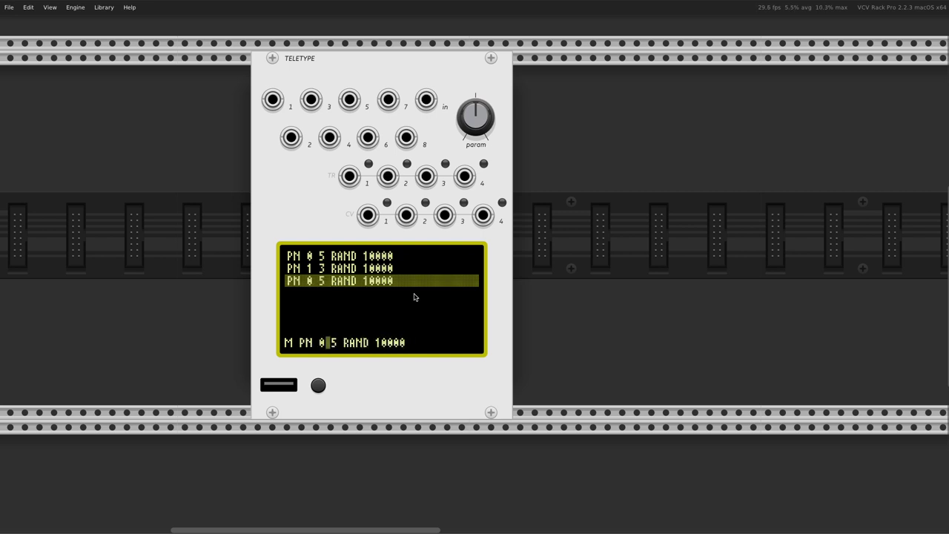
key(BackSpace)
text(3)
key(Right)
key(Right)
key(BackSpace)
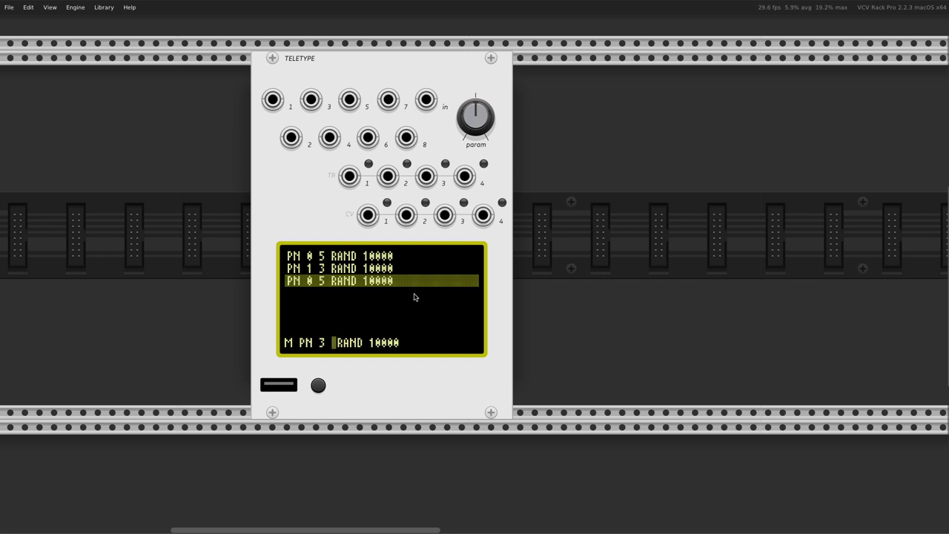
text(2)
key(Return)
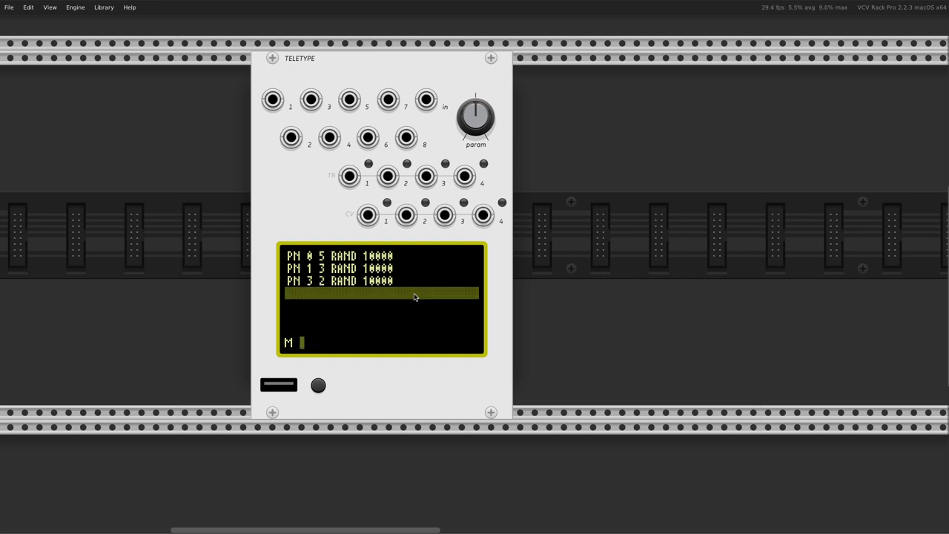
Step: Remove the 14564 entry at index 3 of pattern 2 in the tracker
key(Tab)
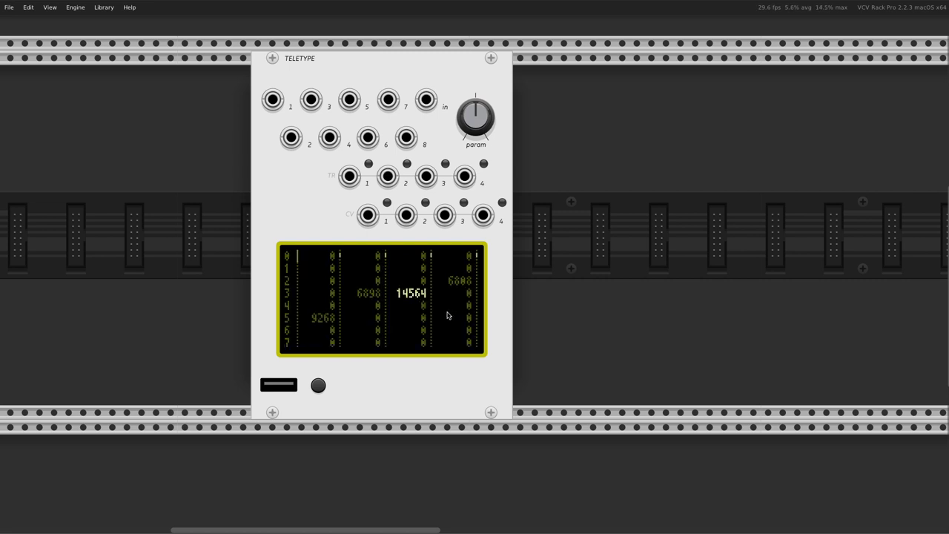
key(shift+BackSpace)
key(Down)
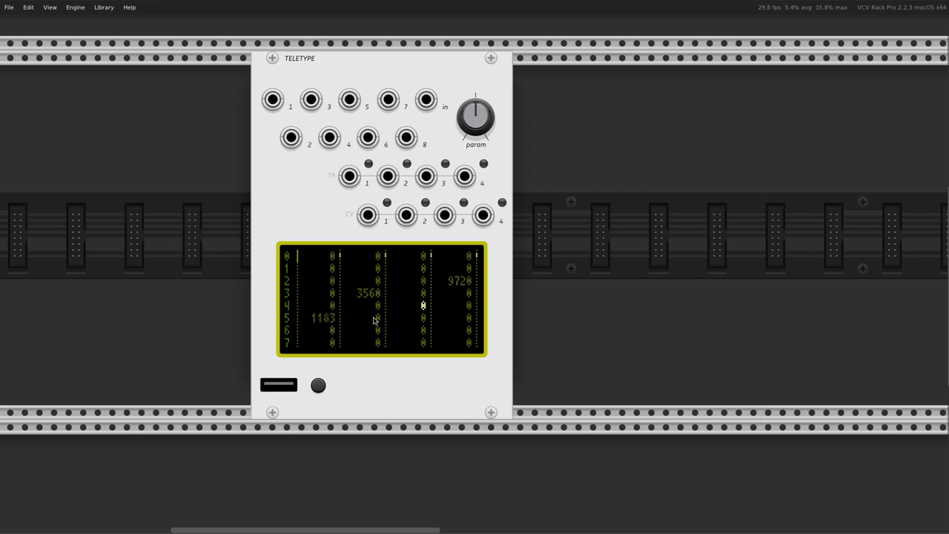
Step: Set the metronome interval in live mode with M 100
key(Tab)
text(M 100)
key(BackSpace)
key(BackSpace)
text(00)
key(Return)
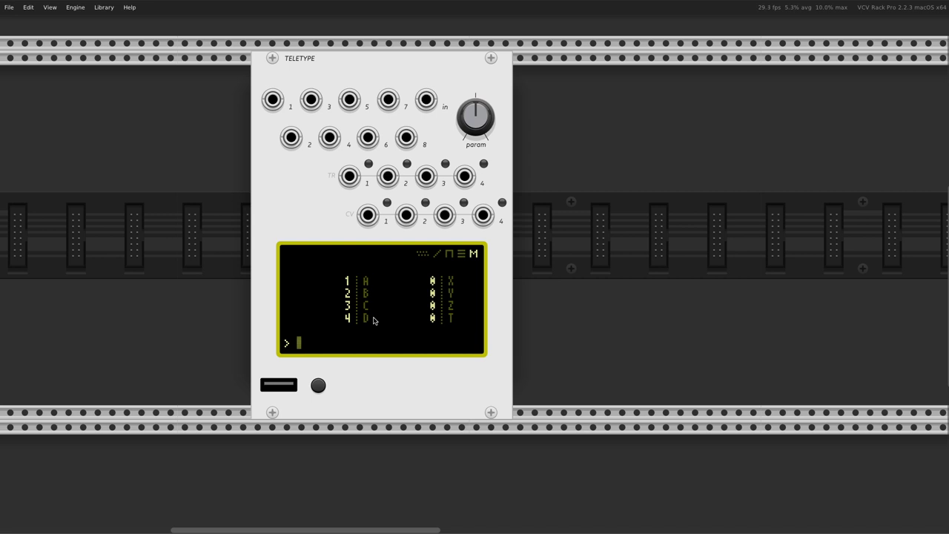
Step: Observe the Metro script's random values in the pattern tracker while moving among the first pattern columns
key(Tab)
key(Tab)
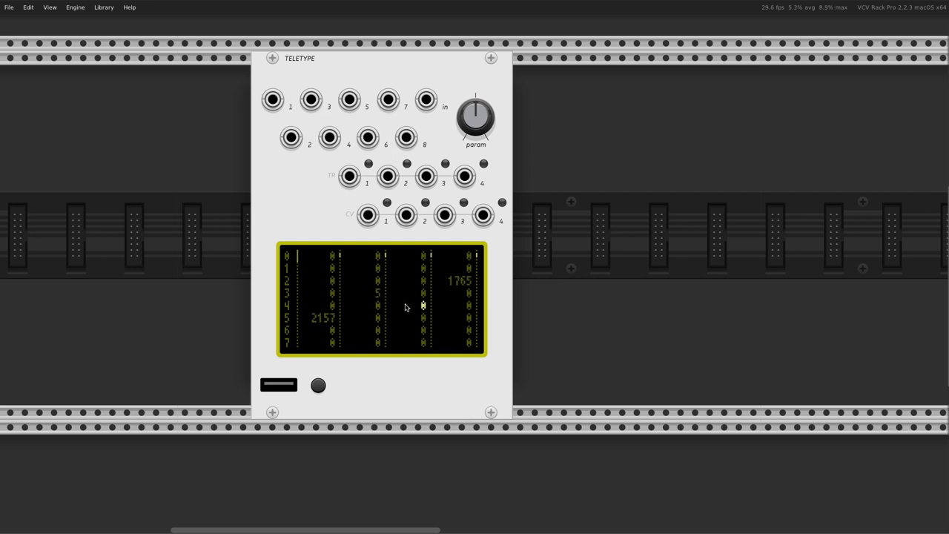
key(Up)
key(Left)
key(Up)
key(Up)
key(Down)
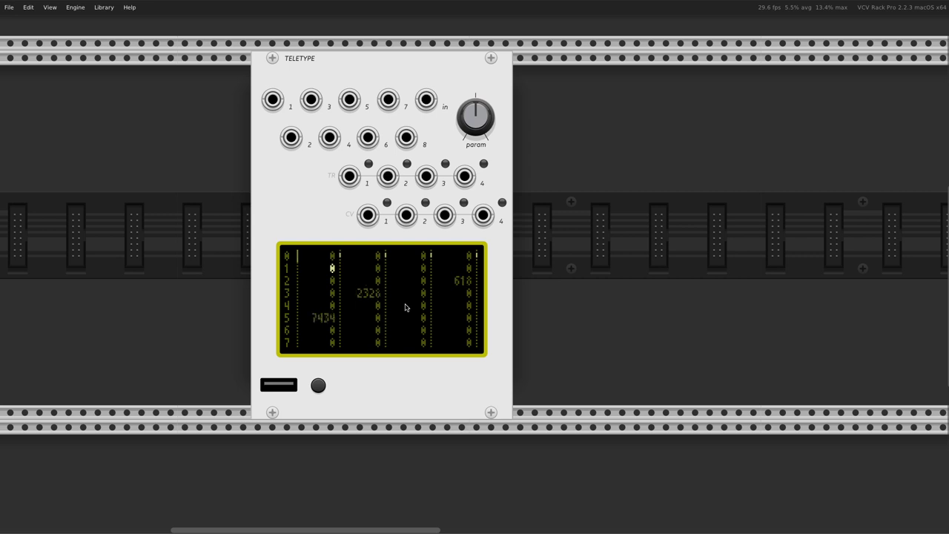
key(Down)
key(Down)
key(Up)
key(Up)
key(Up)
Step: Delete all three PN RAND 10000 lines from the Metro script
key(Tab)
key(Tab)
key(Down)
key(Up)
key(BackSpace)
key(BackSpace)
key(BackSpace)
key(BackSpace)
key(BackSpace)
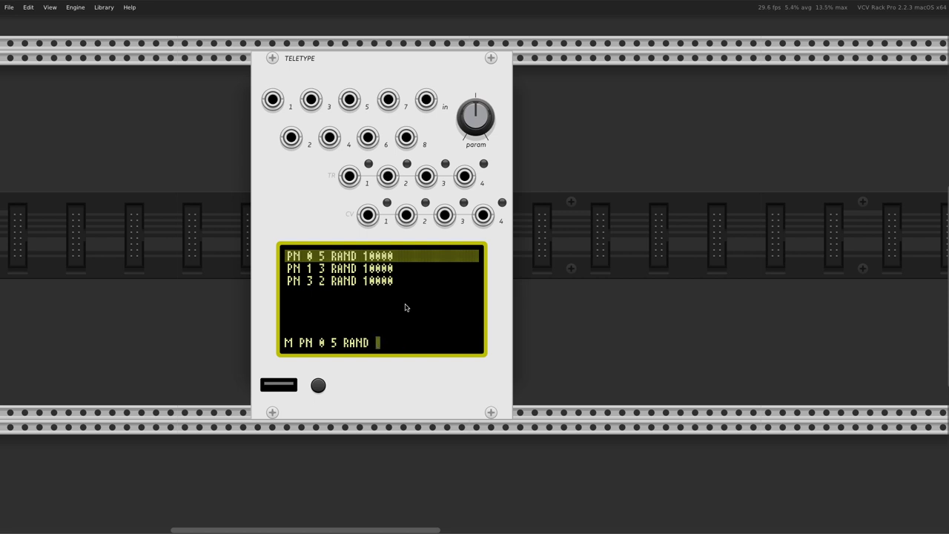
key(alt+Delete)
key(alt+Delete)
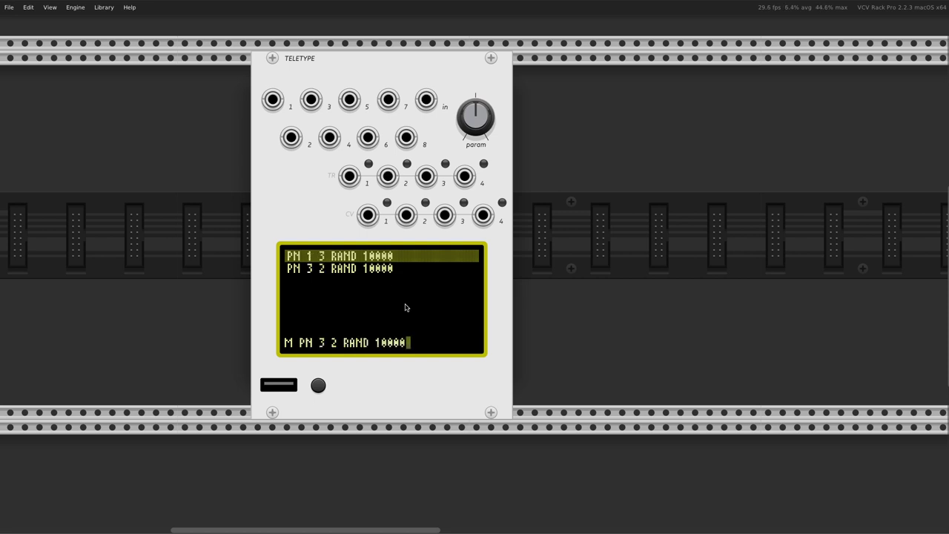
key(alt+Delete)
Step: Clear the leftover tracker values at index 5 of pattern 0, index 3 of pattern 1 and index 2 of pattern 3
key(Tab)
key(Down)
key(Down)
key(Down)
key(Down)
key(Down)
key(Up)
key(Right)
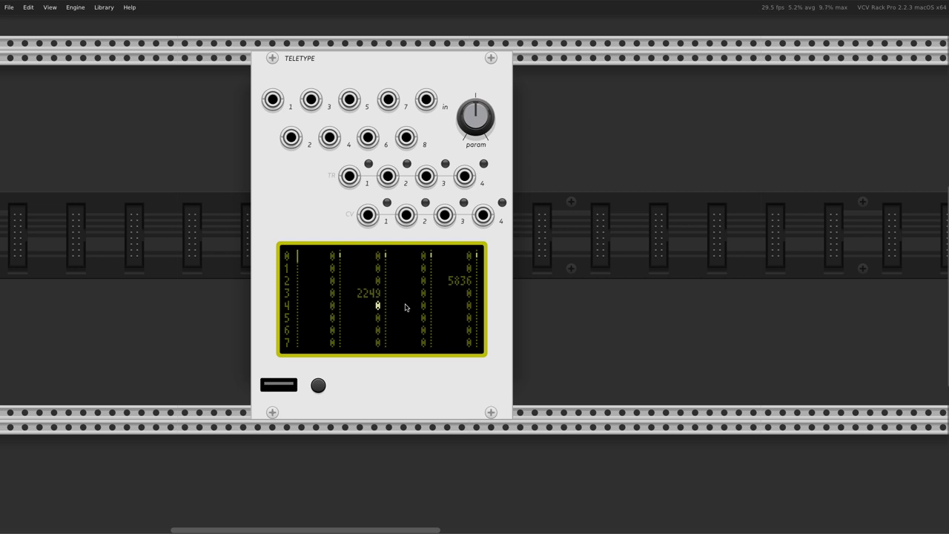
key(Up)
key(Right)
key(Left)
key(BackSpace)
key(Right)
key(Up)
key(Right)
key(BackSpace)
key(Down)
key(Left)
key(Left)
key(Left)
key(Down)
key(Down)
key(Down)
key(Up)
key(Right)
key(Down)
key(Left)
key(Up)
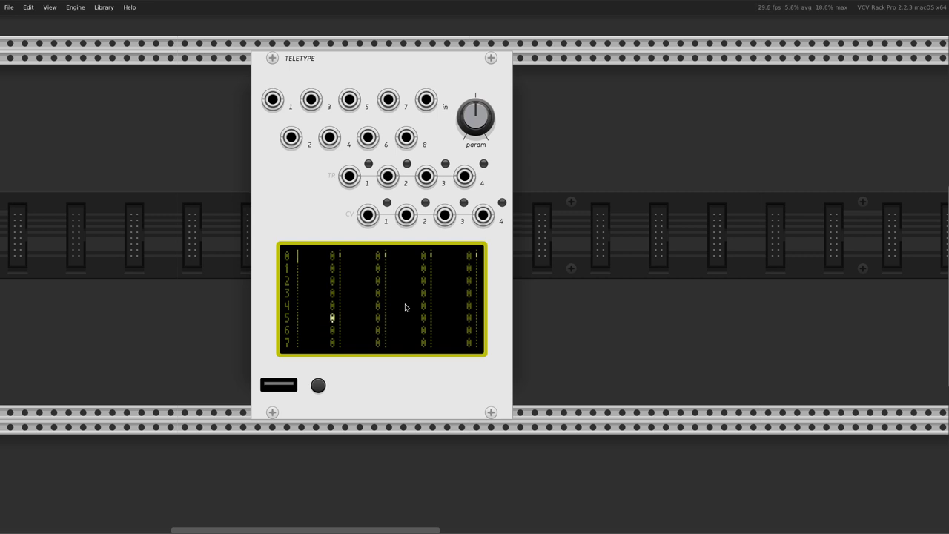
key(Up)
key(Up)
key(Up)
key(Up)
key(Up)
key(Down)
key(Down)
key(Down)
key(Down)
key(Down)
key(Right)
key(Up)
key(Up)
key(Up)
key(Left)
key(Up)
key(Up)
key(Down)
key(Down)
key(Down)
key(Down)
key(Up)
key(Right)
key(Down)
key(Right)
key(Left)
key(Down)
key(Left)
key(Up)
key(Up)
key(Down)
key(Down)
key(Right)
key(Right)
key(Left)
key(Left)
key(Down)
key(Up)
key(Up)
key(Up)
key(Up)
key(Up)
key(Down)
key(Down)
key(Down)
key(Down)
key(Down)
key(Right)
key(Left)
key(Up)
key(Up)
key(Right)
key(Down)
key(Left)
key(Down)
key(Right)
key(Up)
key(Left)
key(Up)
key(Down)
key(Down)
key(Right)
key(Down)
key(Right)
key(Right)
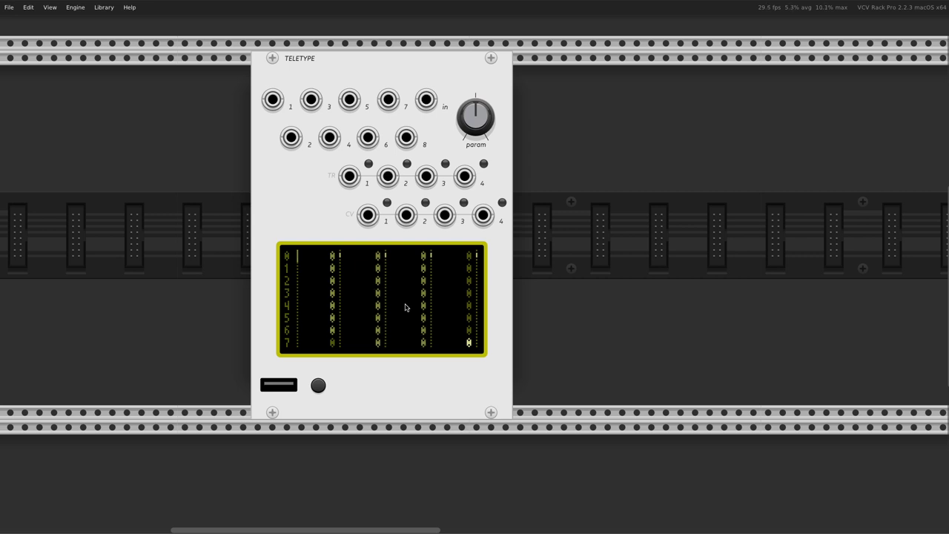
key(Left)
key(Left)
key(Left)
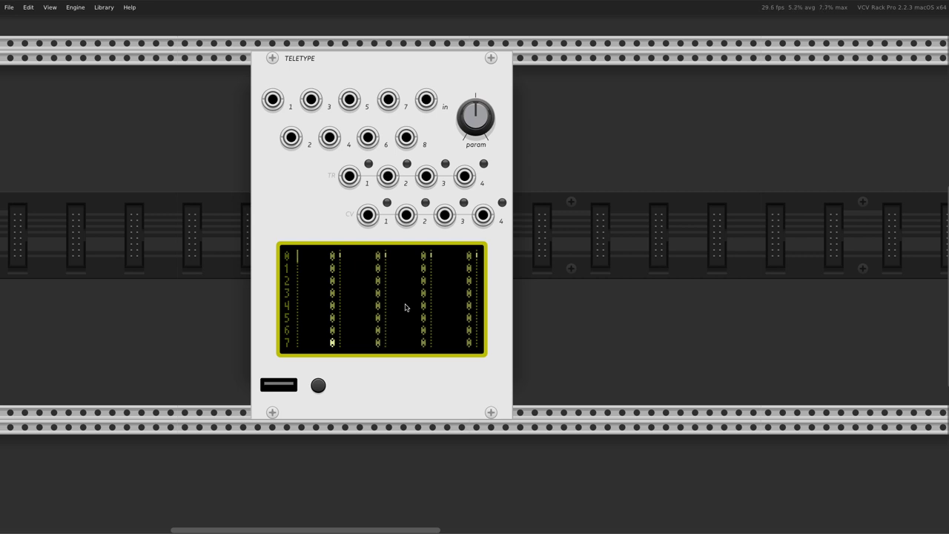
Step: Examine the rows and position markers of pattern 0 in the pattern tracker, moving up and down through the indexes
key(Up)
key(Down)
key(Up)
key(Up)
key(Up)
key(Up)
key(Up)
key(Up)
key(Down)
key(Down)
key(Down)
key(Down)
key(Down)
key(Down)
key(Down)
key(Down)
key(Down)
key(Down)
key(Down)
key(Down)
key(Up)
key(Up)
key(Up)
key(Up)
key(Up)
key(Up)
key(Up)
key(Up)
key(Up)
key(Up)
key(Up)
key(Up)
key(Up)
key(Down)
key(Down)
key(Down)
key(Down)
key(Down)
key(Right)
key(Left)
key(Up)
key(Up)
key(Up)
key(Up)
key(Down)
key(Down)
key(Down)
key(Right)
key(Left)
key(Up)
key(Up)
key(Right)
key(Up)
key(Down)
key(Up)
key(Up)
key(Down)
key(Up)
key(Down)
key(Down)
key(Down)
key(Down)
key(Down)
key(Down)
key(Down)
key(Up)
key(Up)
key(Up)
key(Down)
key(Down)
key(Down)
key(Up)
key(Down)
key(Up)
key(Up)
key(Up)
key(Up)
key(Up)
key(Up)
key(Down)
key(Down)
key(Down)
key(Down)
key(Down)
key(Down)
key(Down)
key(Up)
key(Up)
key(Up)
key(Up)
key(Up)
key(Up)
key(Up)
key(Up)
Step: Jump to the pattern's length marker in the tracker, move down seven rows, and jump to the length marker again
key(alt+l)
key(Down)
key(Down)
key(Down)
key(Down)
key(Down)
key(Down)
key(Down)
key(alt+l)
Step: Look across the tracker's four pattern columns, comparing their rows and position markers
key(Right)
key(Right)
key(Left)
key(Up)
key(Right)
key(Up)
key(Left)
key(Right)
key(Down)
key(Left)
key(Left)
key(Down)
key(Right)
key(Right)
key(Right)
key(Left)
key(Left)
key(Left)
key(Right)
key(Right)
key(Right)
Step: Leave the tracker, open the Metro script for editing, and begin its first line with PN
key(Tab)
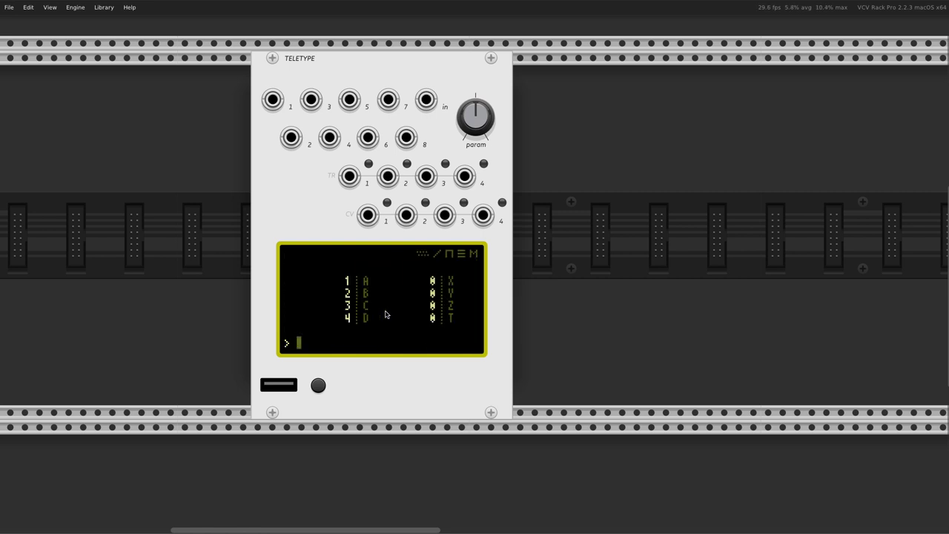
key(alt+m)
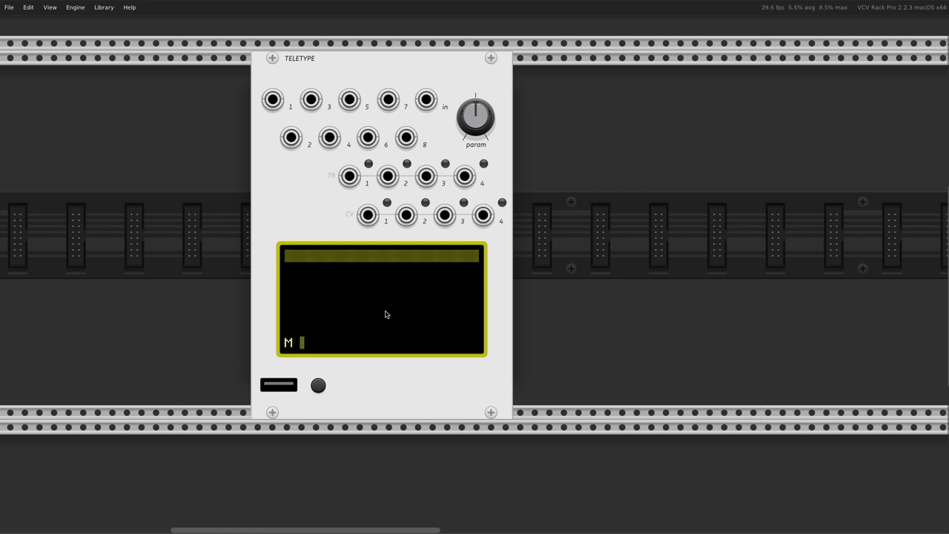
text(PN)
text( 1 2 )
text(4345)
key(BackSpace)
key(BackSpace)
key(BackSpace)
key(BackSpace)
key(BackSpace)
key(BackSpace)
key(BackSpace)
key(BackSpace)
key(BackSpace)
Step: Complete the first Metro line as PN.NEXT 0 and view pattern 0's playhead in the tracker
text(.NEXT)
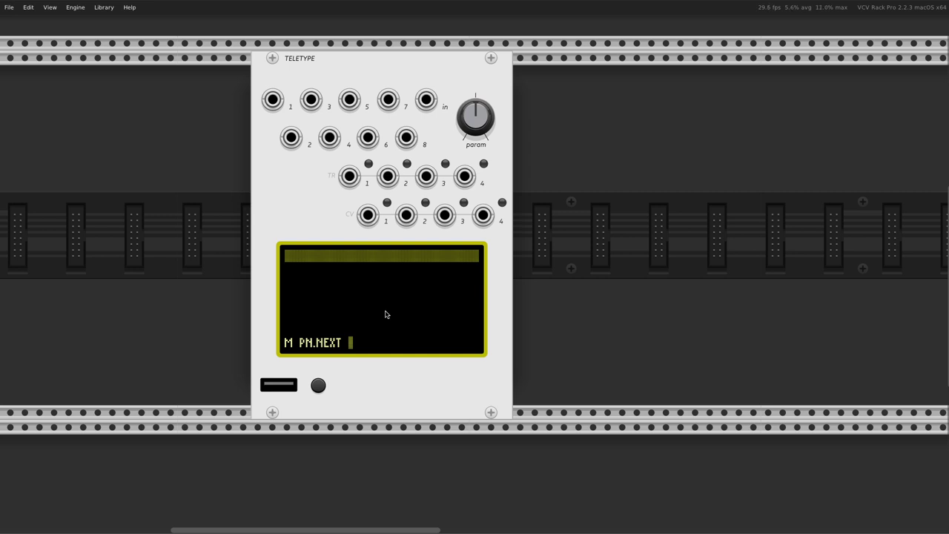
text(0)
key(Return)
key(Tab)
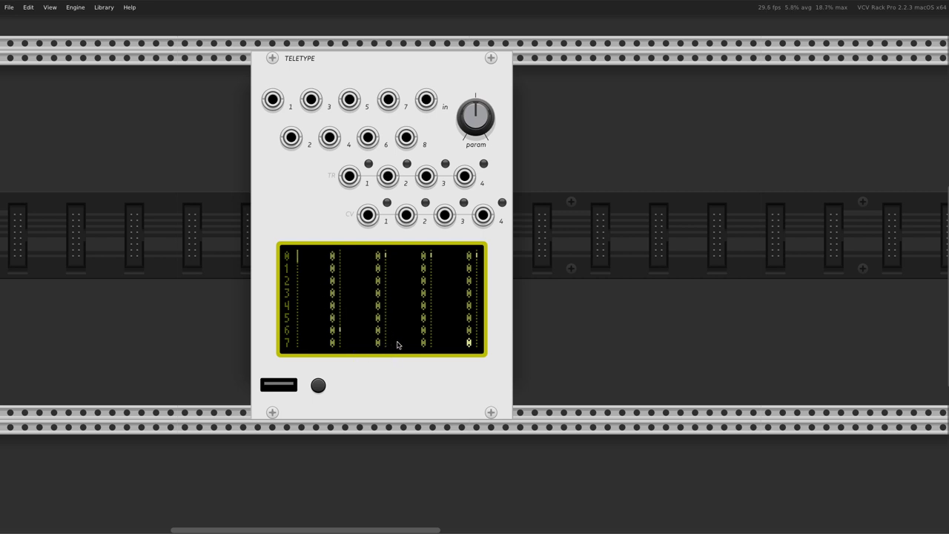
Step: Set the metronome interval in live mode with M 30, and return to the pattern tracker
key(Tab)
text(M)
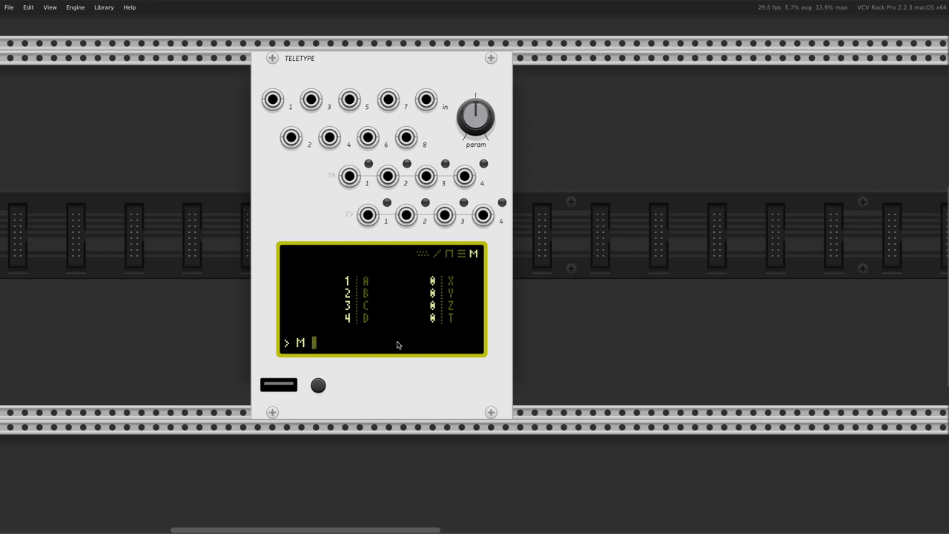
text(200)
key(BackSpace)
key(BackSpace)
key(BackSpace)
text(30)
key(Tab)
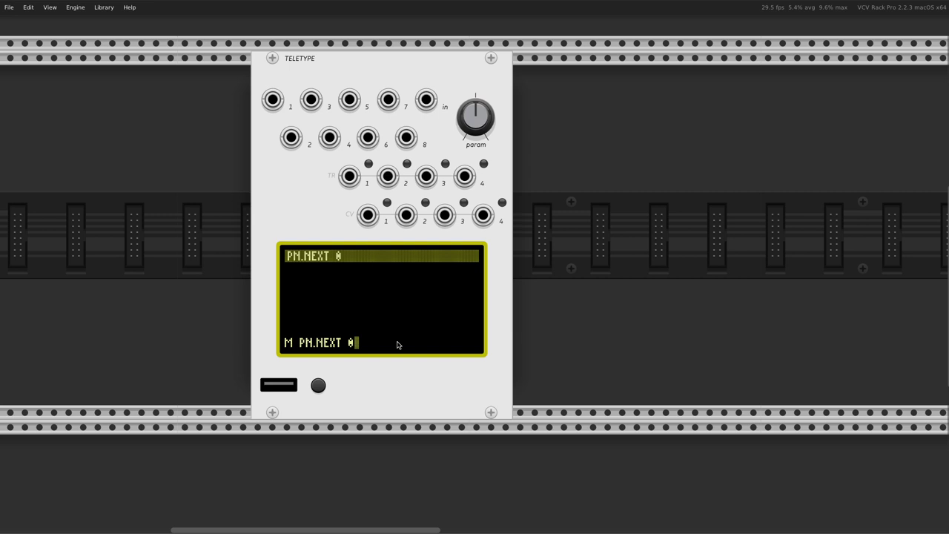
key(Tab)
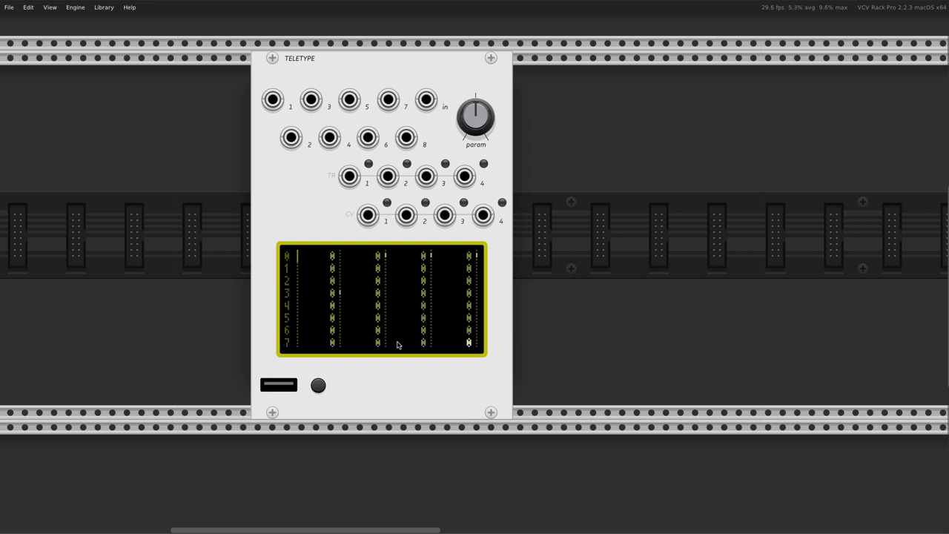
Step: Add PN.NEXT 1 as the second line of the Metro script and view the playheads in the tracker
key(Tab)
key(Tab)
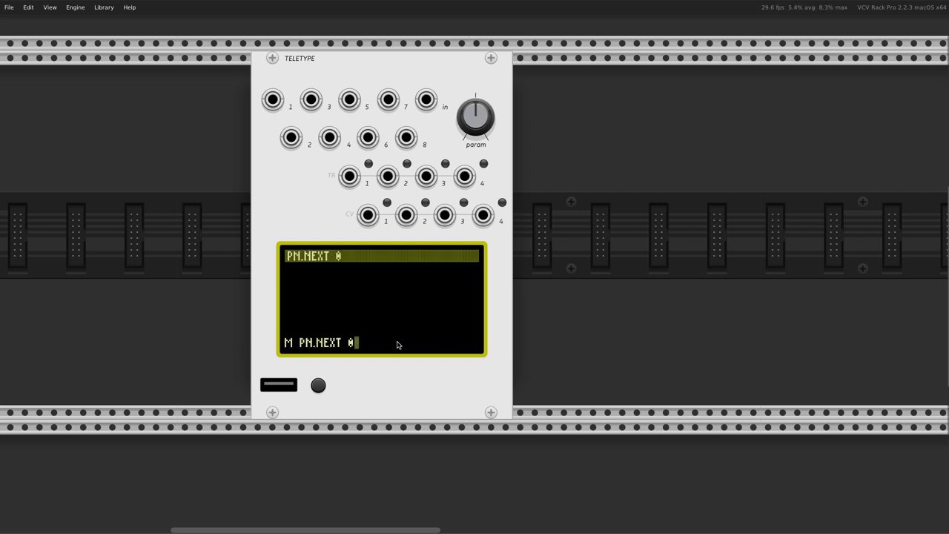
key(Down)
text(PN.N)
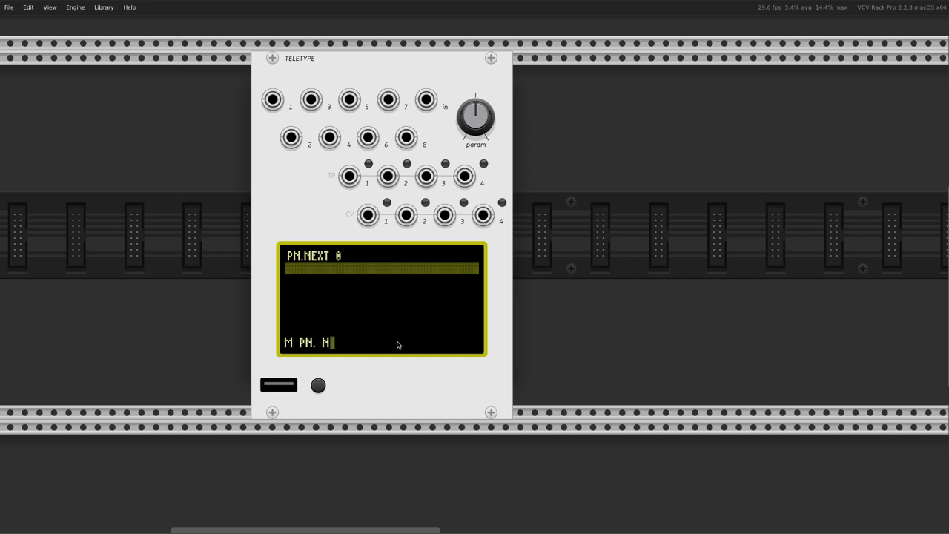
text(EXT 1)
key(Return)
key(Tab)
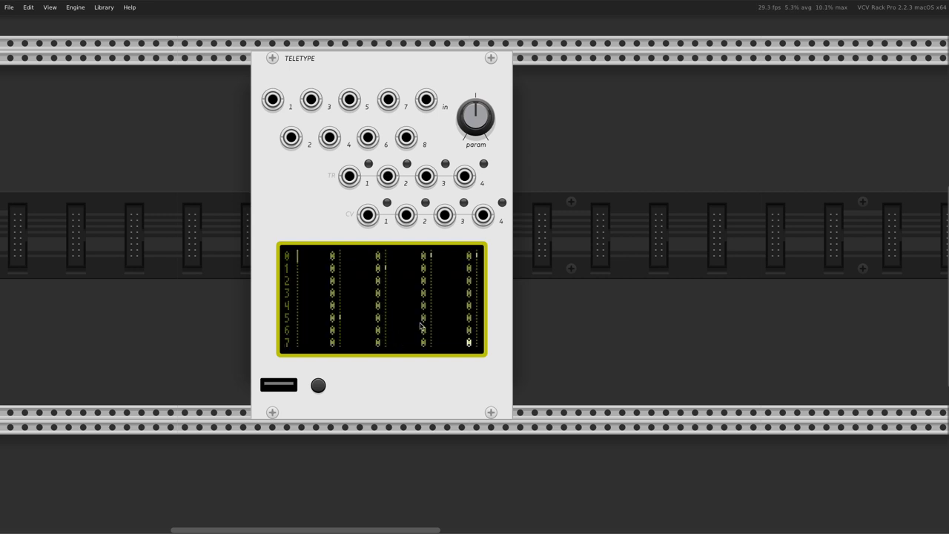
scroll(420, 327, right, 2)
scroll(420, 326, right, 2)
scroll(421, 326, left, 2)
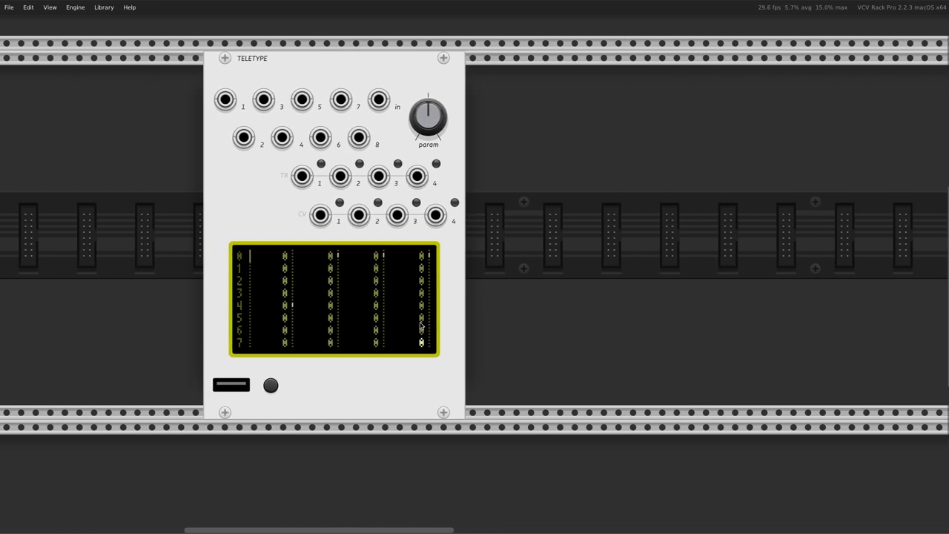
scroll(377, 324, left, 2)
Step: Enter 3, 10 and 12 in rows 1 to 3 of pattern 0 in the tracker
key(Down)
key(Up)
key(Up)
key(Up)
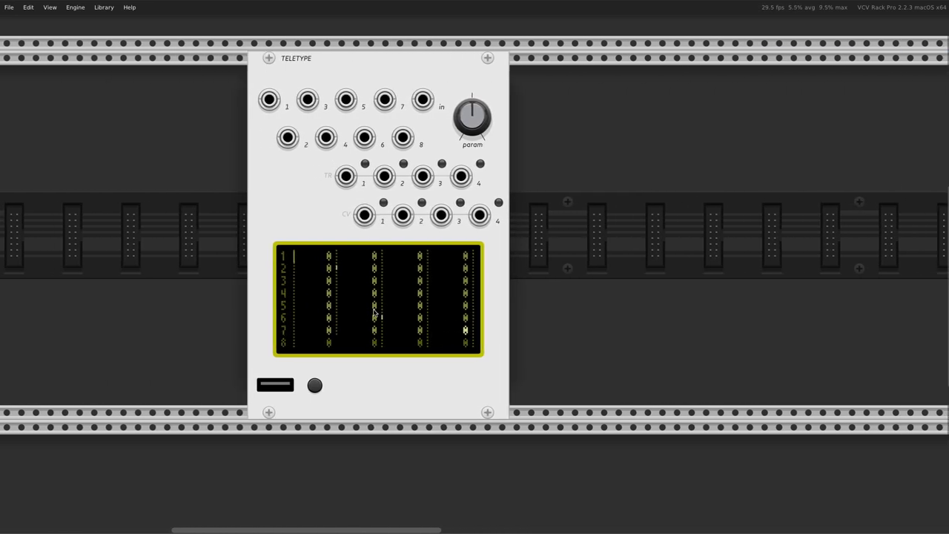
key(Up)
key(Up)
key(Up)
key(Up)
key(Up)
key(Left)
key(Left)
key(Left)
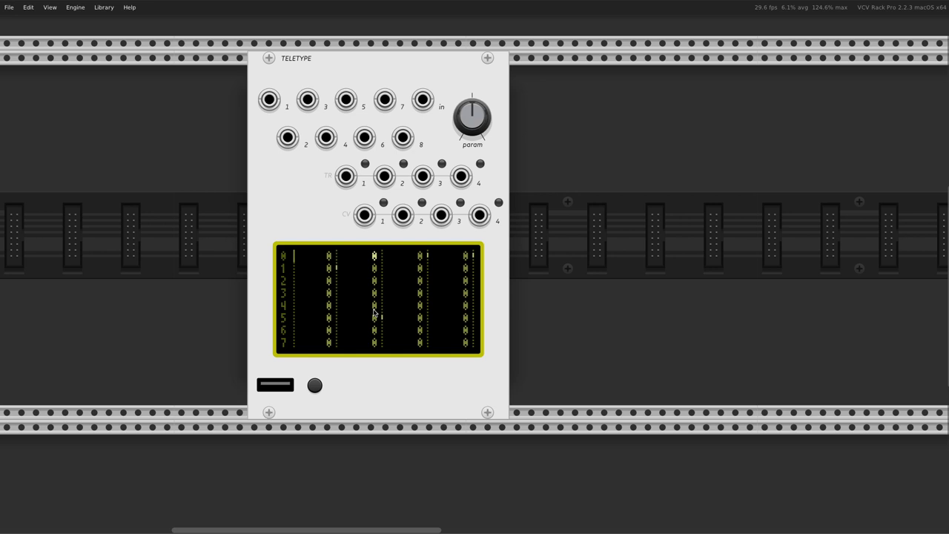
key(Down)
text(3)
key(Down)
text(10)
key(Down)
text(12)
Step: Enter 5 and 7 in rows 5 and 6 of pattern 0, and return to row 0
key(Down)
key(Down)
key(Down)
text(7)
key(Down)
key(Down)
key(Down)
key(Up)
key(Up)
key(Up)
key(Up)
key(Up)
key(Up)
key(Up)
key(Up)
key(Up)
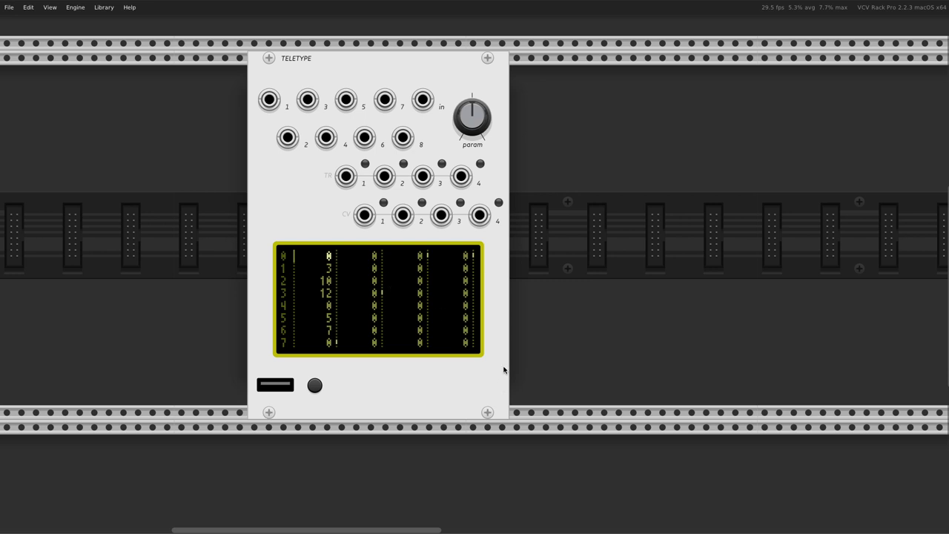
Step: Patch Teletype's CV 1 output into the first Multivoltimetro input
scroll(416, 322, right, 5)
drag(326, 104, 825, 104)
scroll(826, 104, right, 5)
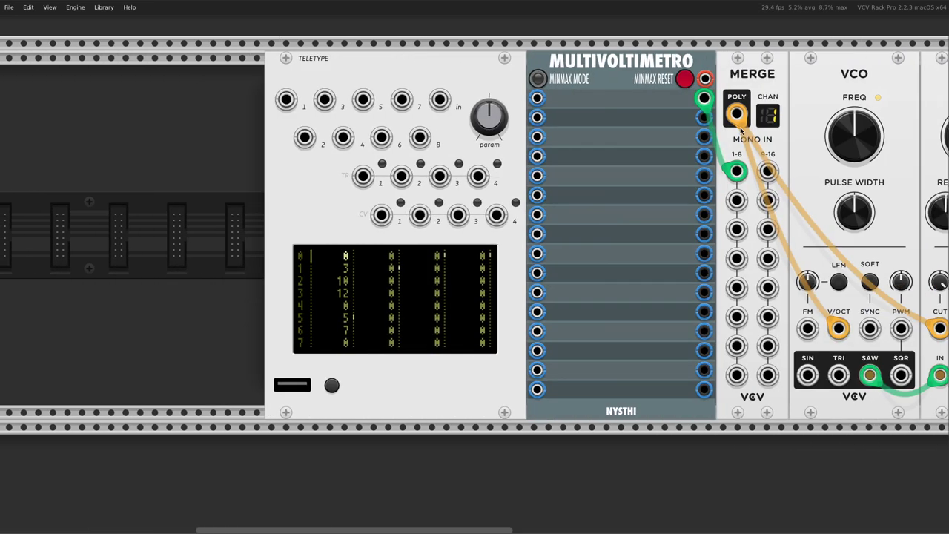
drag(333, 215, 489, 98)
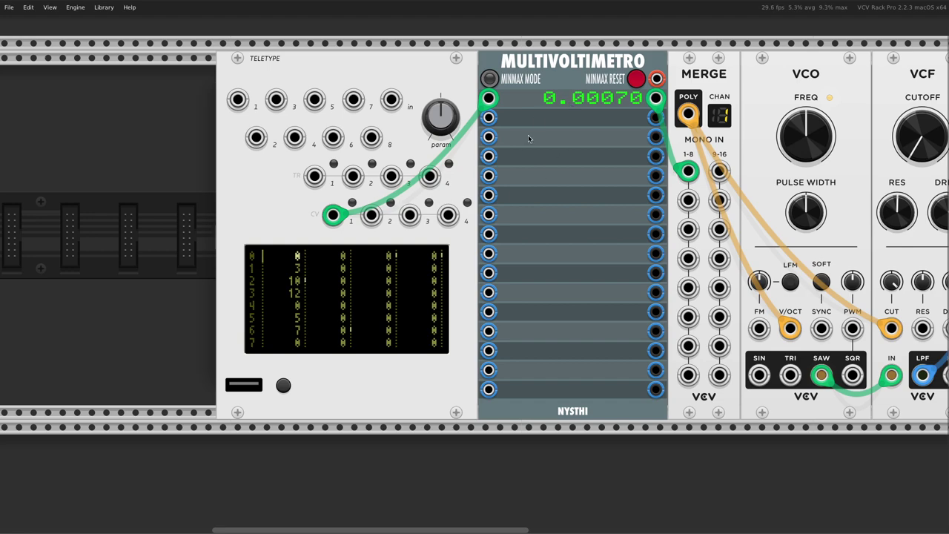
scroll(631, 181, right, 2)
scroll(762, 187, right, 2)
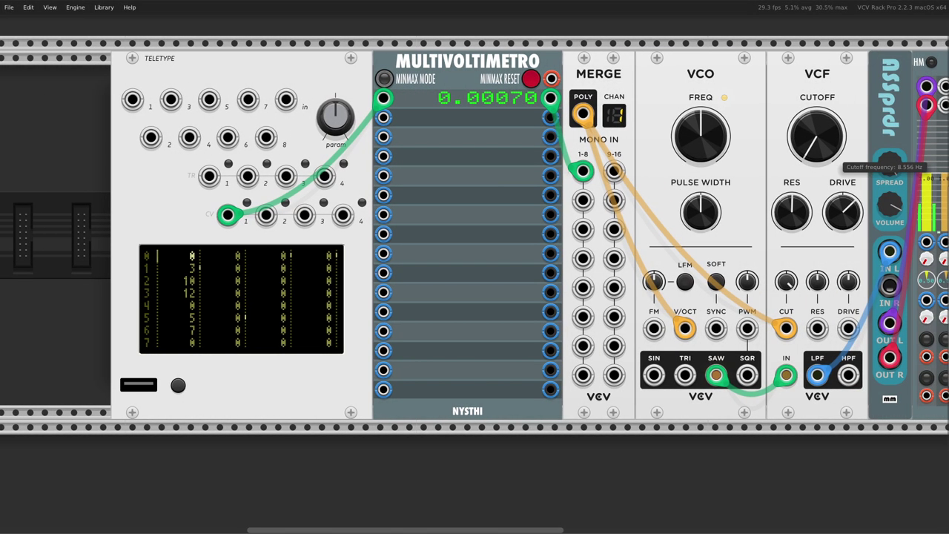
scroll(419, 274, left, 6)
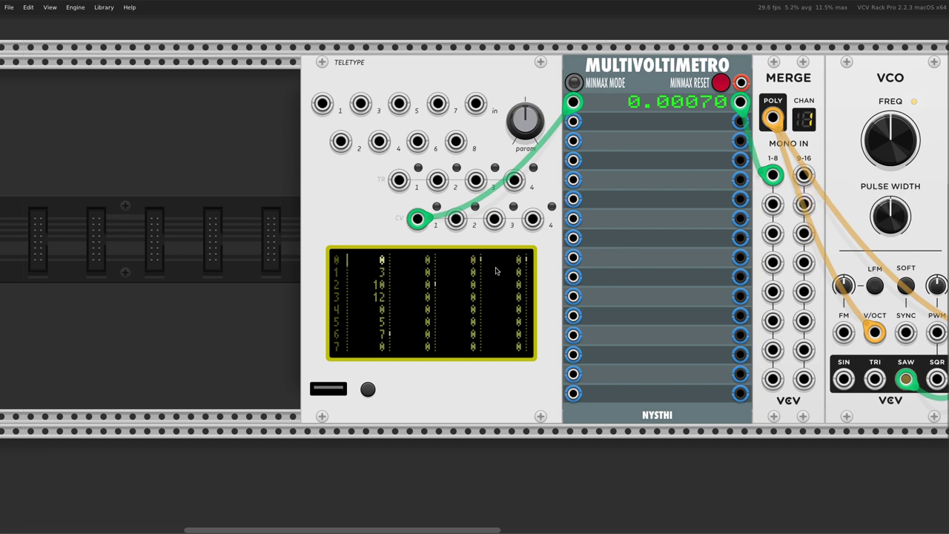
Step: Leave the tracker for the Metro script and delete its second line, PN.NEXT 1
key(Tab)
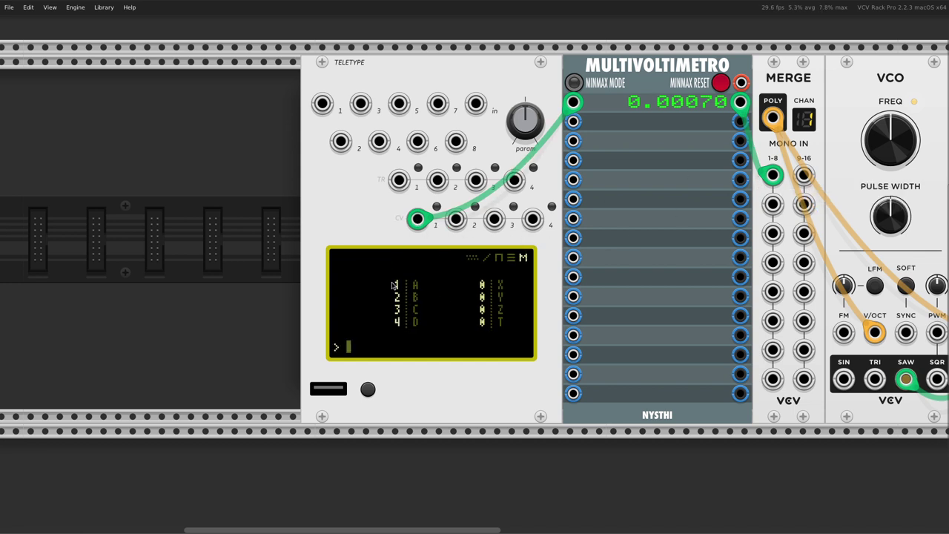
key(Tab)
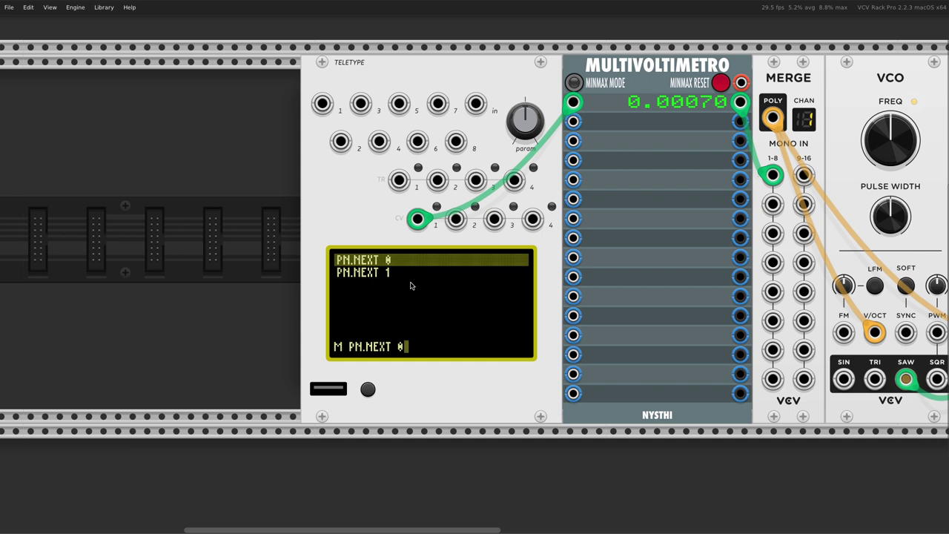
key(Down)
key(BackSpace)
key(BackSpace)
key(BackSpace)
key(BackSpace)
key(BackSpace)
key(BackSpace)
key(BackSpace)
key(BackSpace)
key(BackSpace)
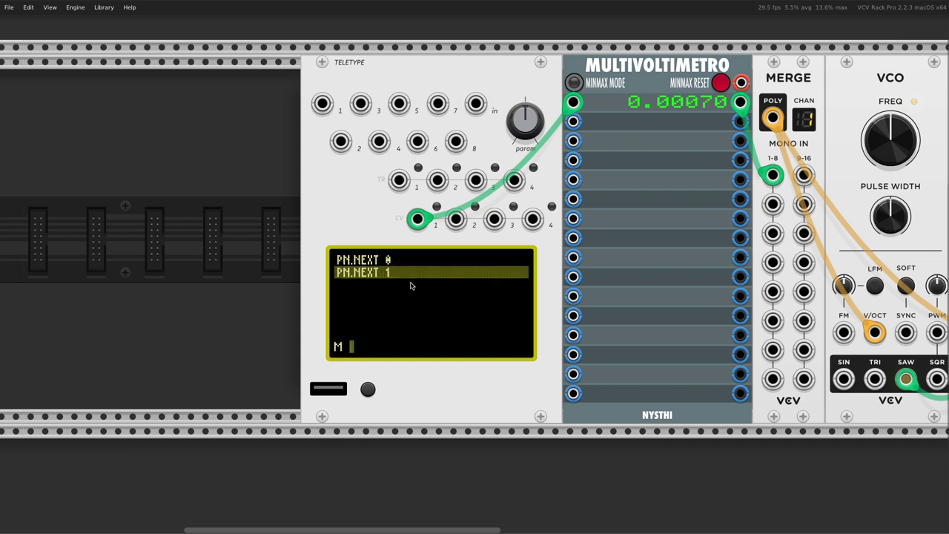
key(Return)
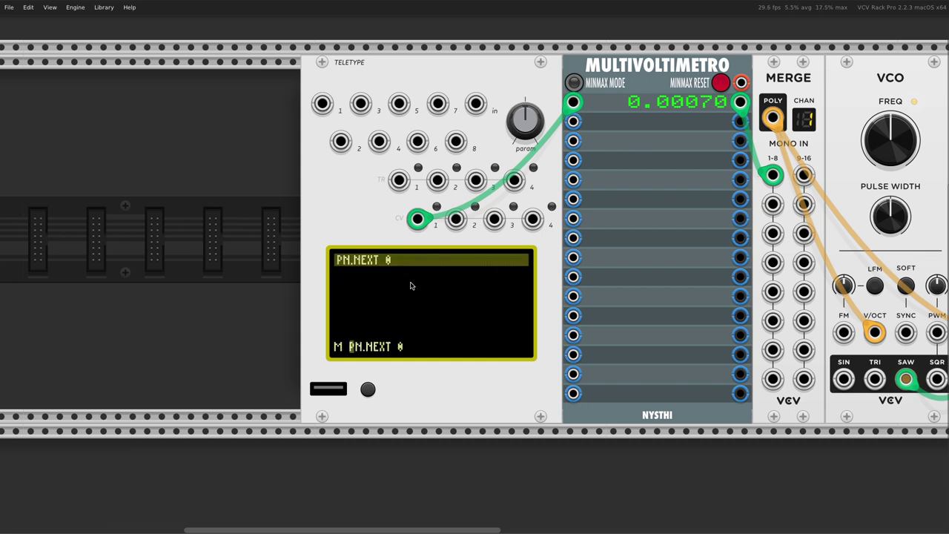
Step: Change the first Metro line to CV 1 N PN.NEXT 0 and view the pattern tracker
key(Right)
text(CV 1 )
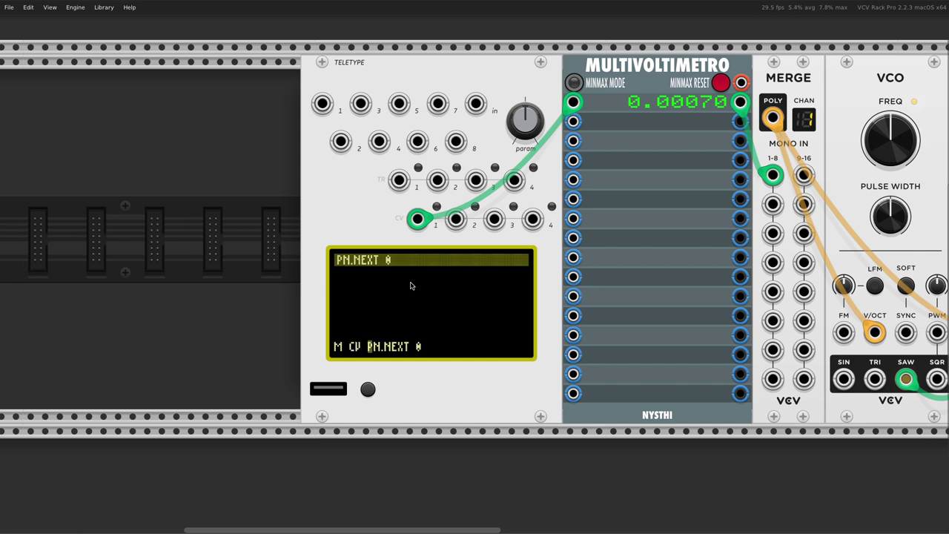
text(N)
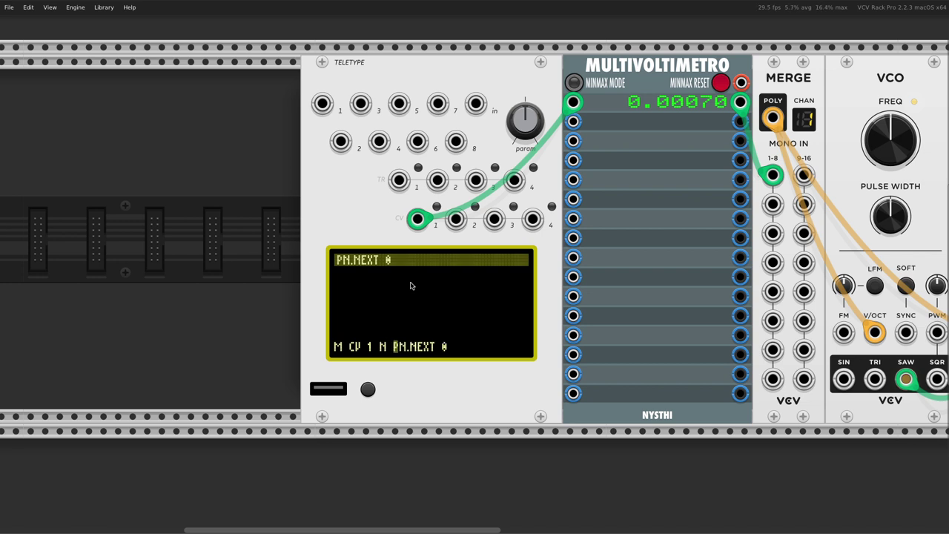
key(Return)
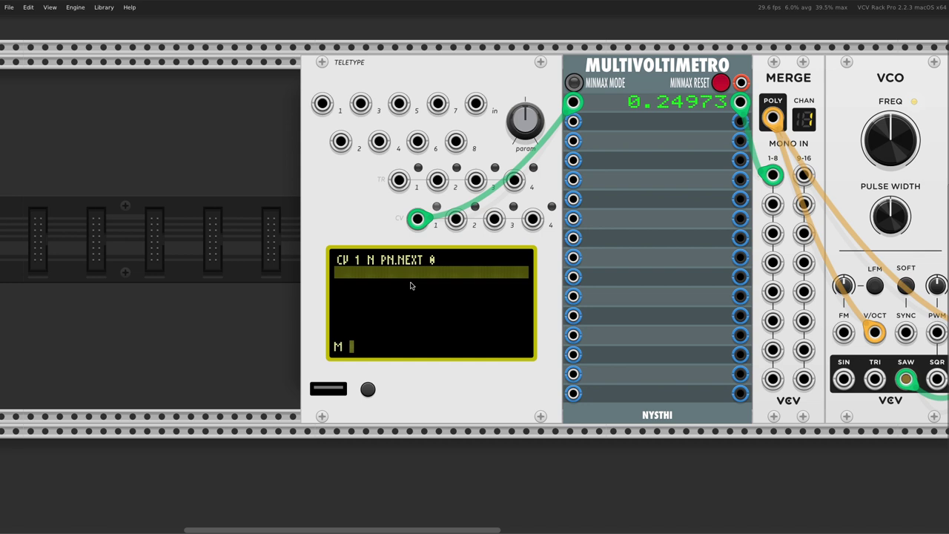
key(Tab)
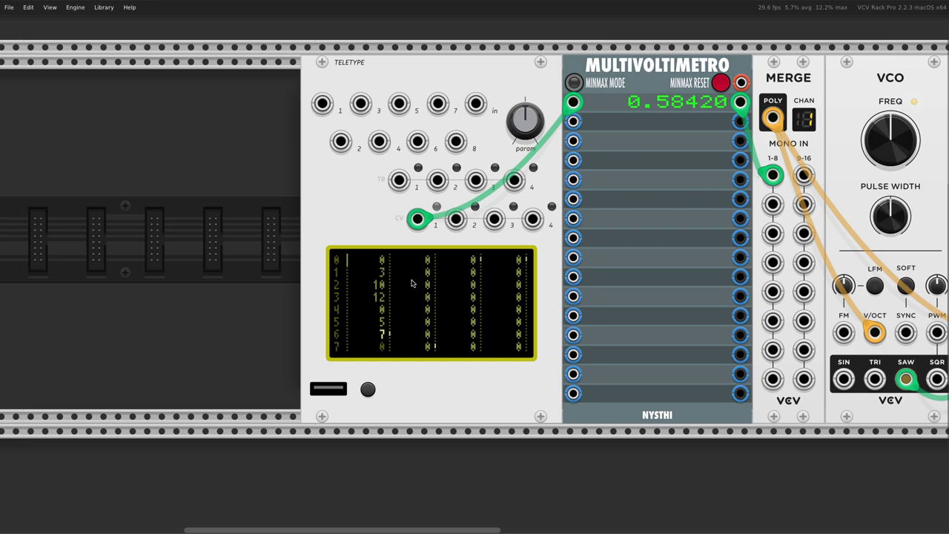
scroll(410, 285, right, 3)
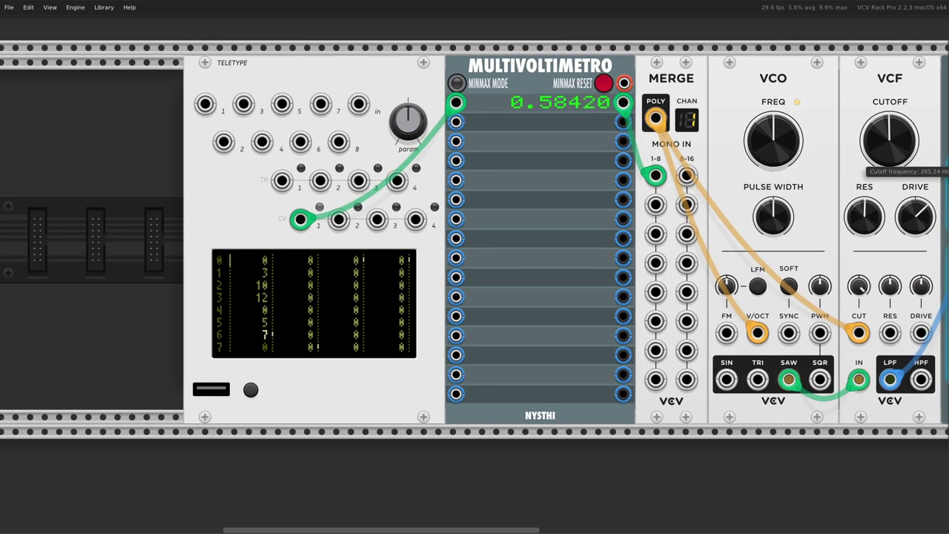
drag(337, 220, 456, 122)
drag(623, 122, 656, 203)
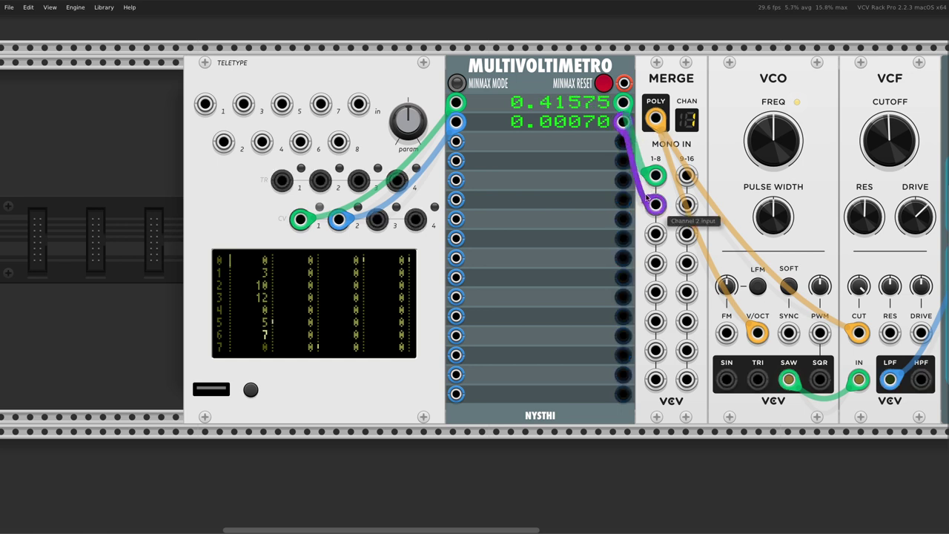
Step: Add CV 2 N PN.NEXT 1 as the second line of the Metro script
click(364, 293)
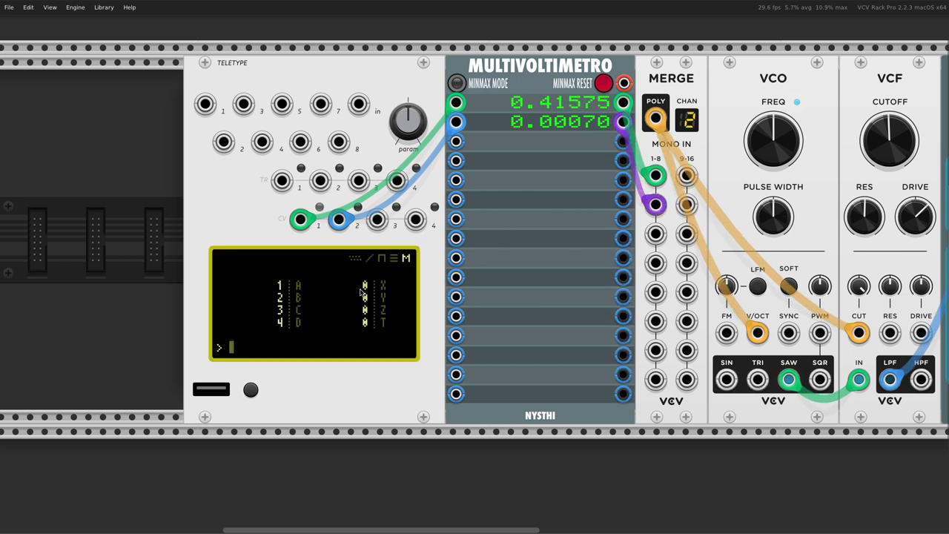
key(Tab)
key(Down)
text(CV)
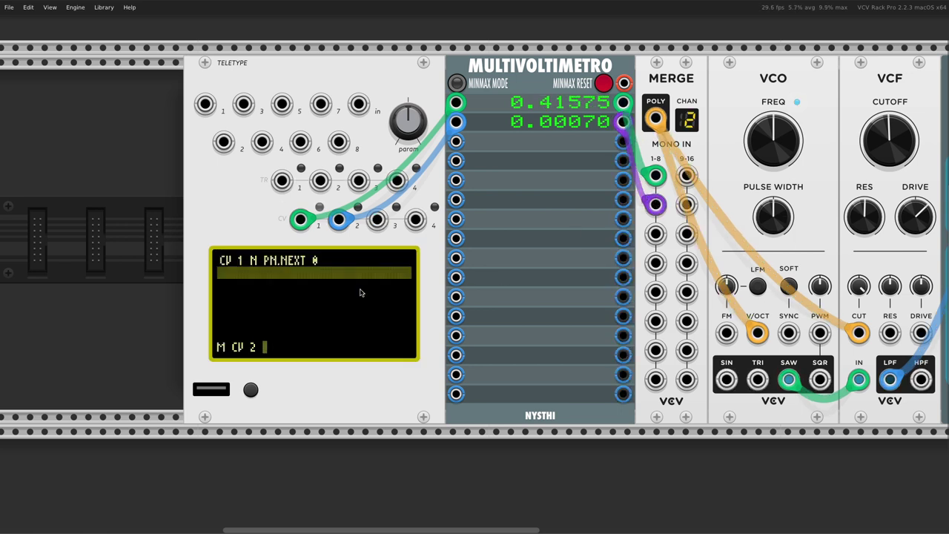
text( 2 N PN.NEXT 1)
key(Return)
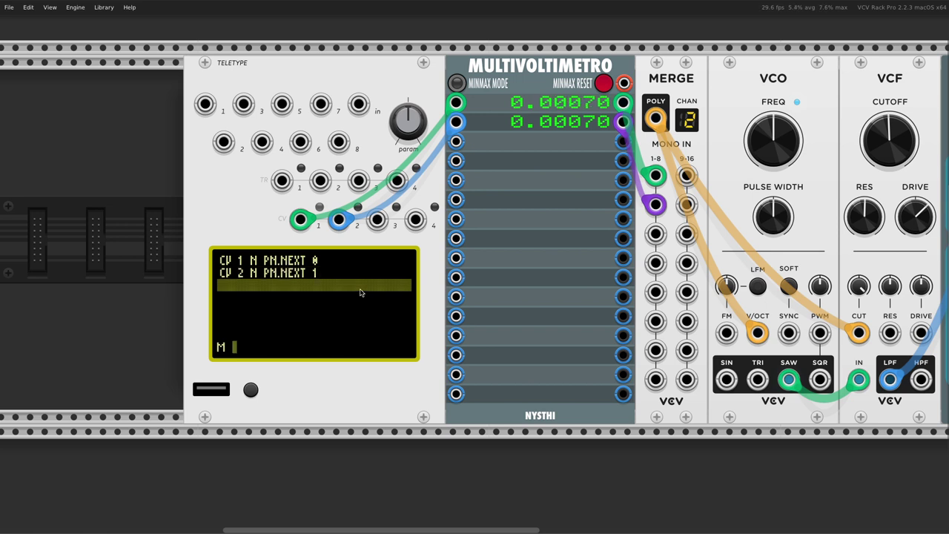
Step: Fill pattern 1 in the tracker with 12 in row 0, 15 in row 3, 14 in row 4 and 10 in row 6
key(Tab)
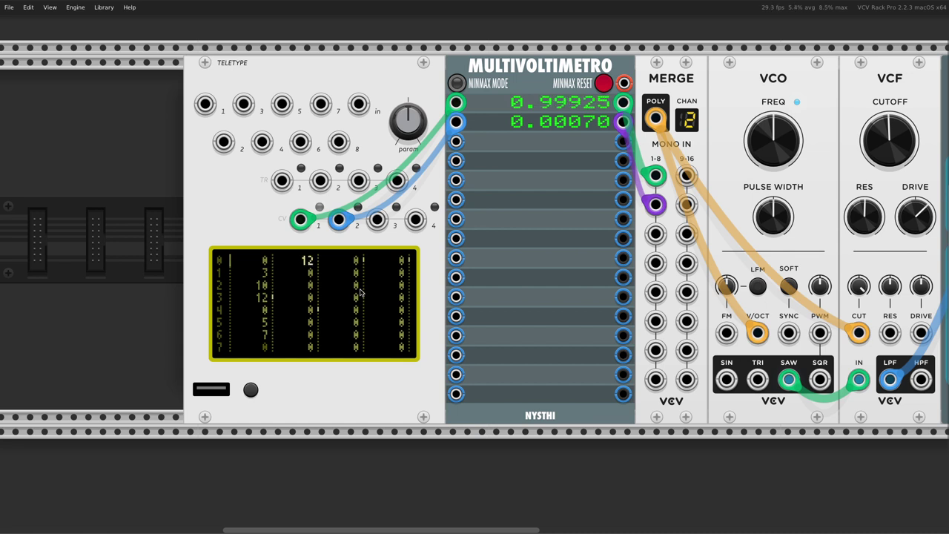
text(14)
key(Down)
key(Down)
text(15)
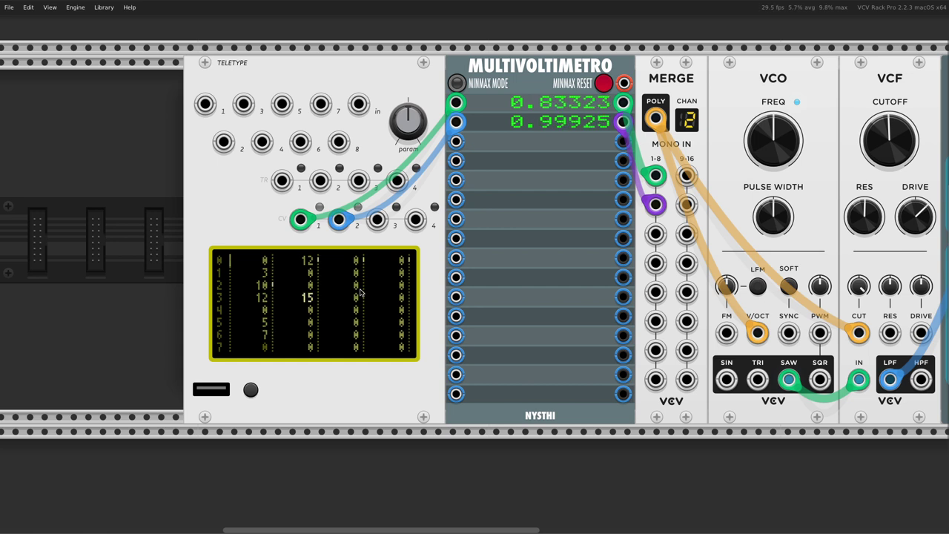
key(Up)
key(Up)
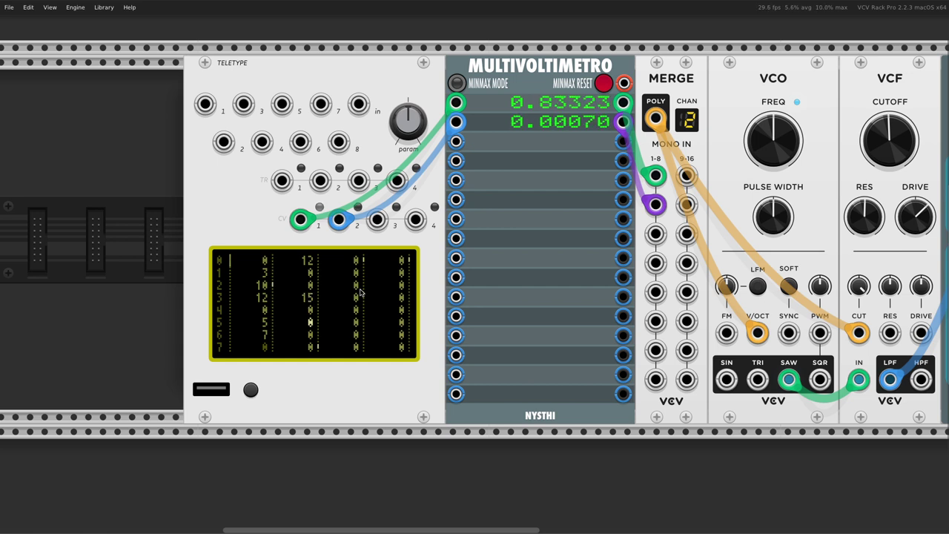
text(14)
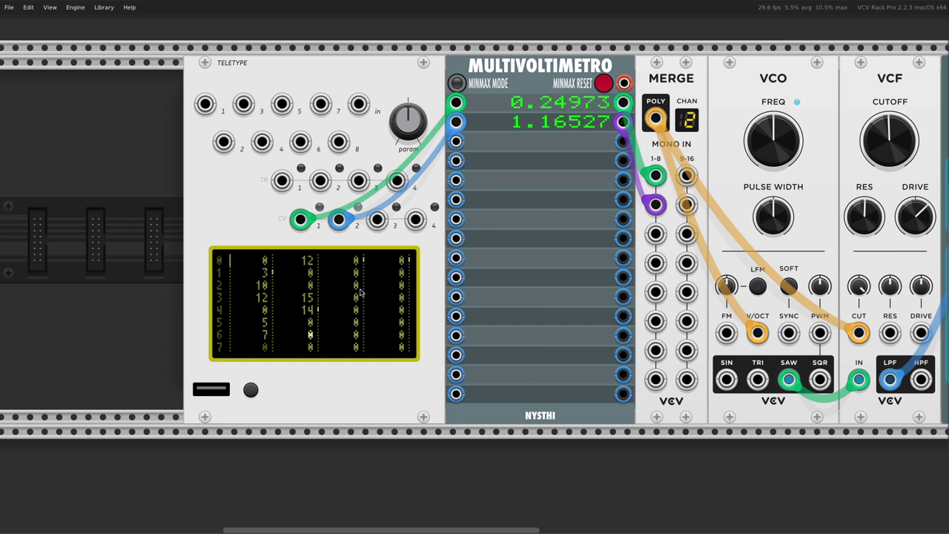
text(1)
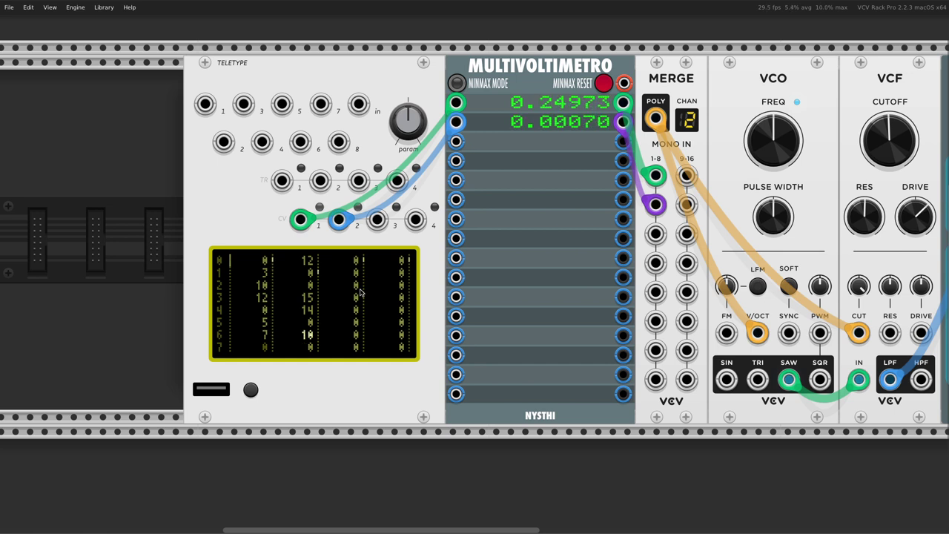
Step: Set the metronome interval in live mode with M 200, and return to the pattern tracker
key(Tab)
text(M 1)
key(Return)
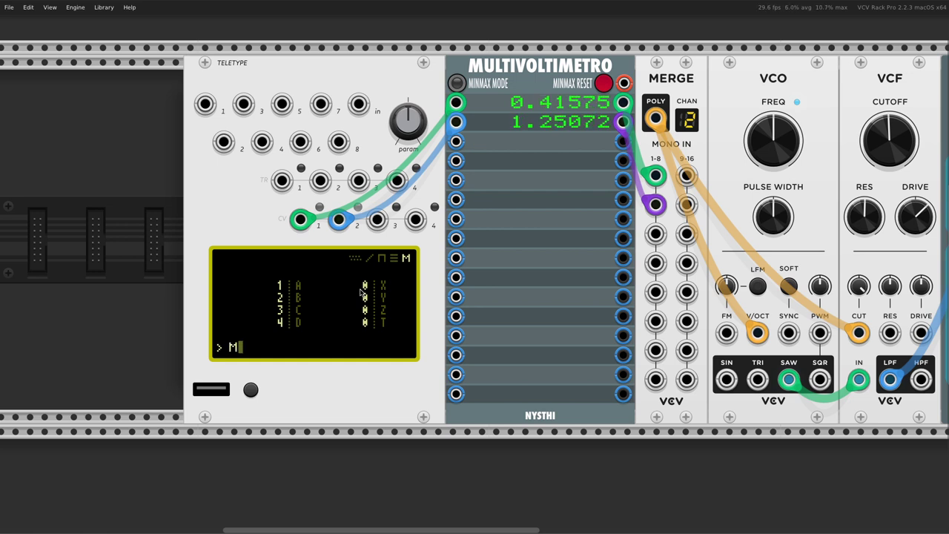
text(M200)
key(Return)
key(alt+m)
key(Tab)
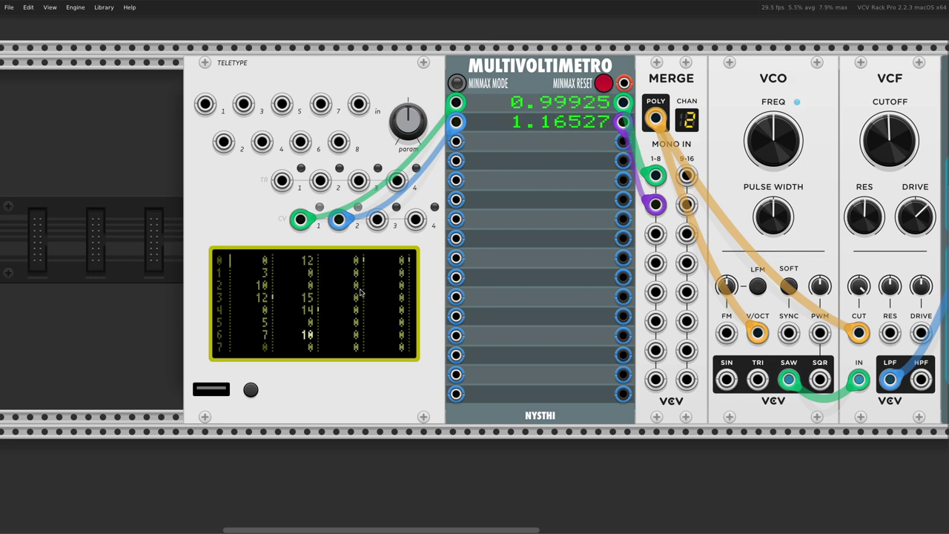
scroll(361, 294, right, 3)
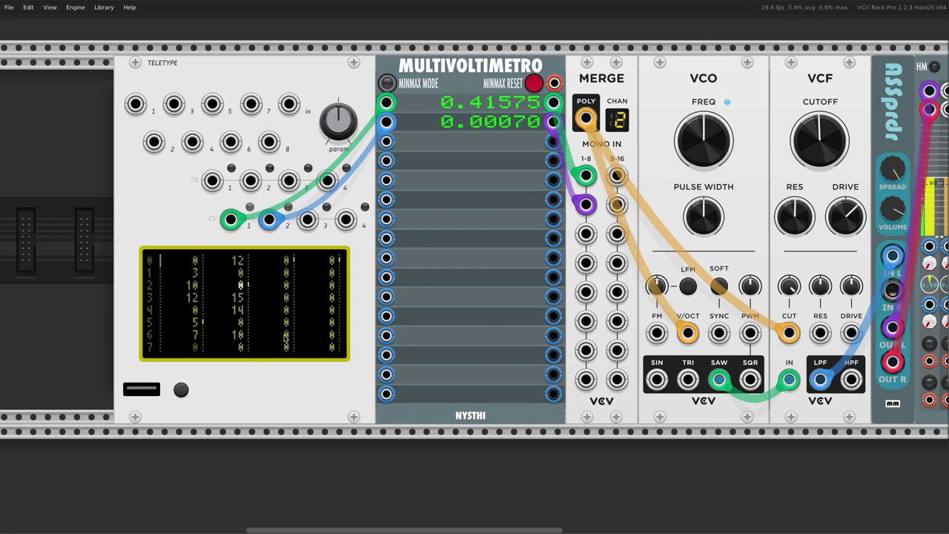
Step: Prefix the second Metro line with PROB 50: so that it reads PROB 50: CV 2 N PN.NEXT 1
key(Tab)
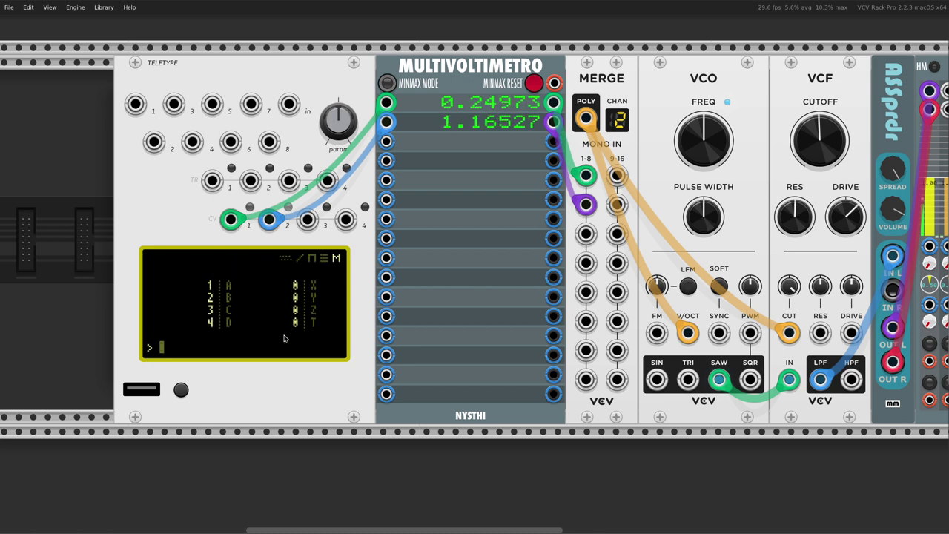
key(Tab)
key(Down)
key(Left)
key(Left)
key(Left)
key(Left)
key(Left)
key(Left)
key(Left)
key(Left)
key(Left)
key(Left)
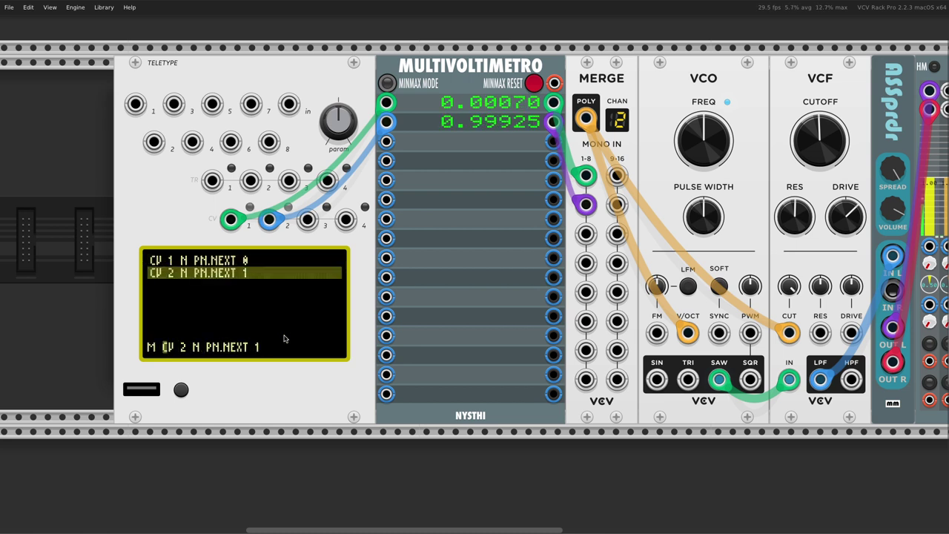
text(PROB 5)
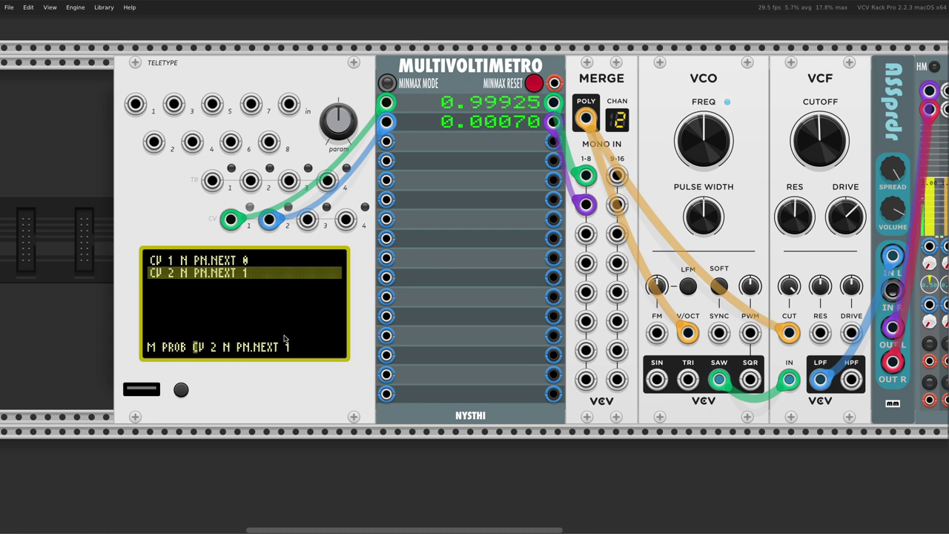
text(0:)
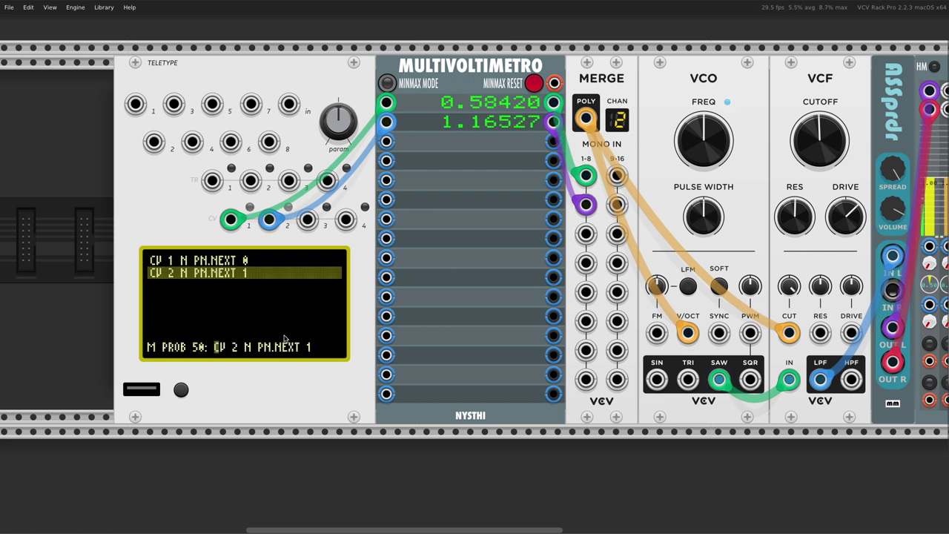
key(Return)
Step: Prefix the first Metro line with SKIP 7: so that it reads SKIP 7: CV 1 N PN.NEXT 0, and check the tracker
key(Up)
key(alt+Left)
key(alt+Left)
key(alt+Left)
key(alt+Left)
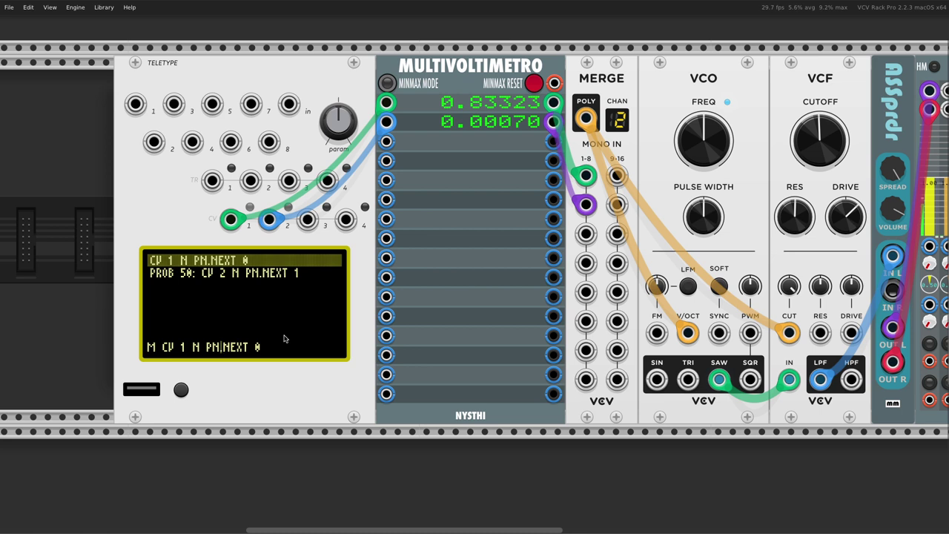
text(PROB)
key(BackSpace)
key(BackSpace)
key(BackSpace)
key(BackSpace)
text(SKIP )
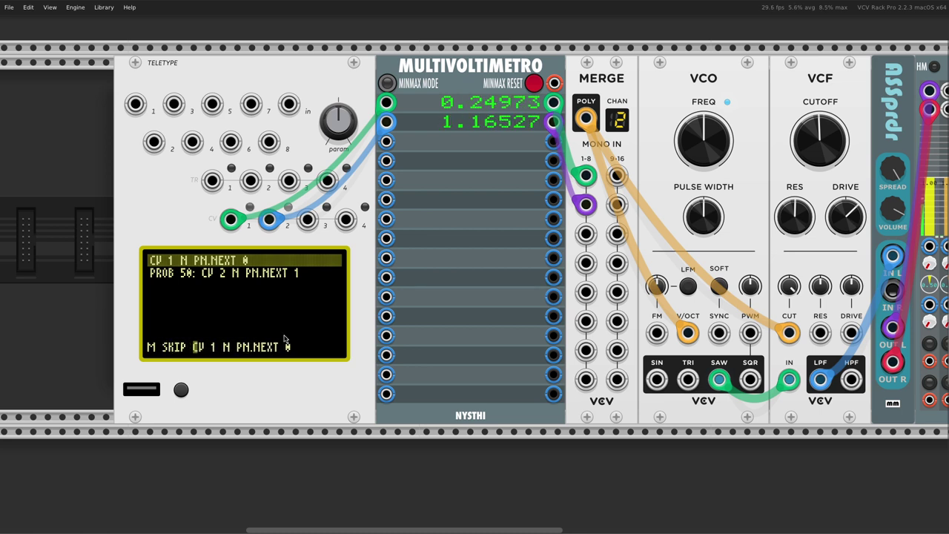
text(7:)
key(Tab)
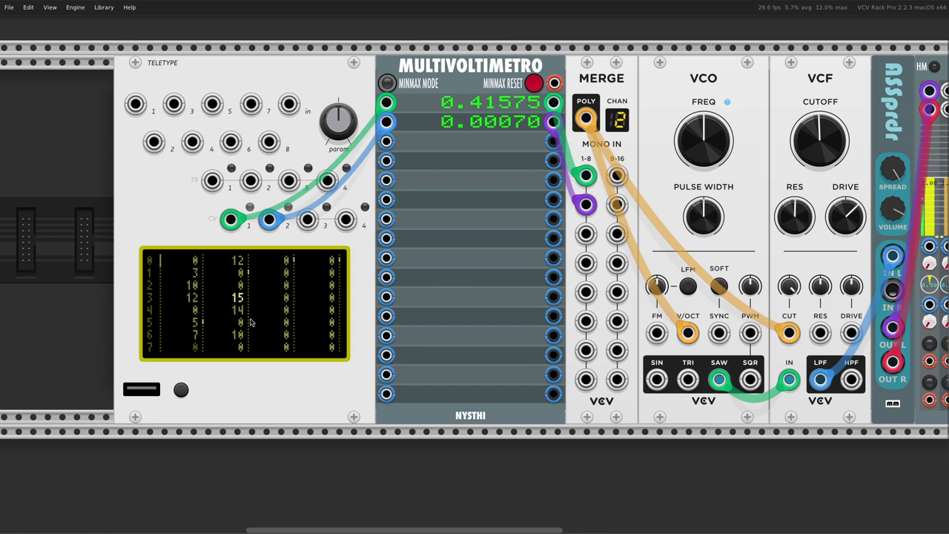
key(Tab)
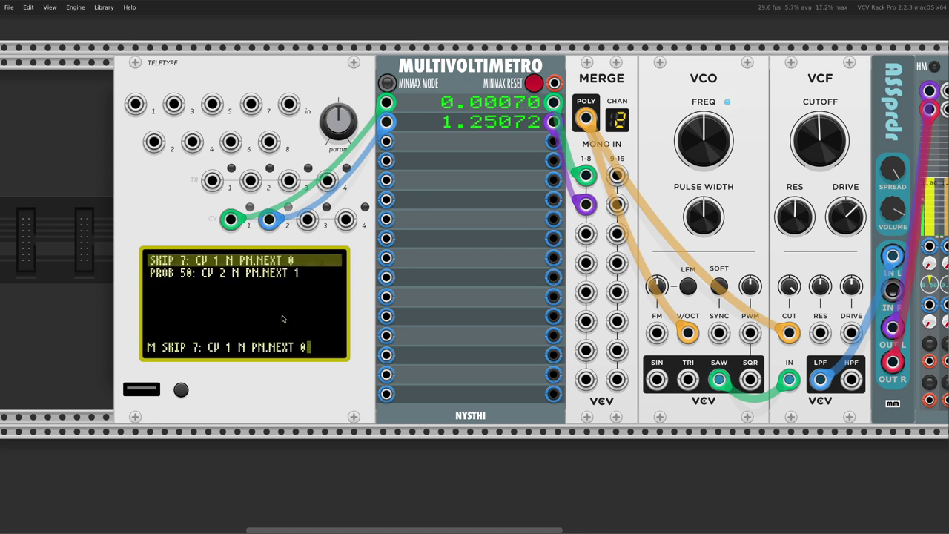
Step: Change N to N.B in the first Metro line so that it reads SKIP 7: CV 1 N.B PN.NEXT 0
key(Left)
key(Left)
key(Left)
key(Left)
key(Left)
key(Left)
key(Left)
key(Right)
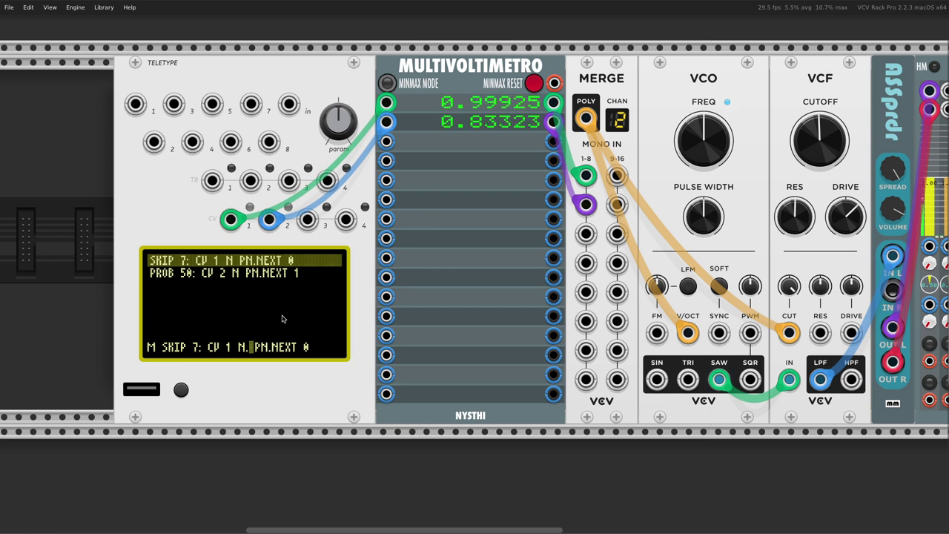
text(.B)
key(Return)
Step: Change N to N.B in the second Metro line so that it reads PROB 50: CV 2 N.B PN.NEXT 1, and show the pattern tracker
key(Left)
key(Left)
key(Left)
key(Left)
key(Left)
key(Left)
key(Left)
key(Left)
key(Left)
key(Left)
text(.B)
key(Return)
key(Tab)
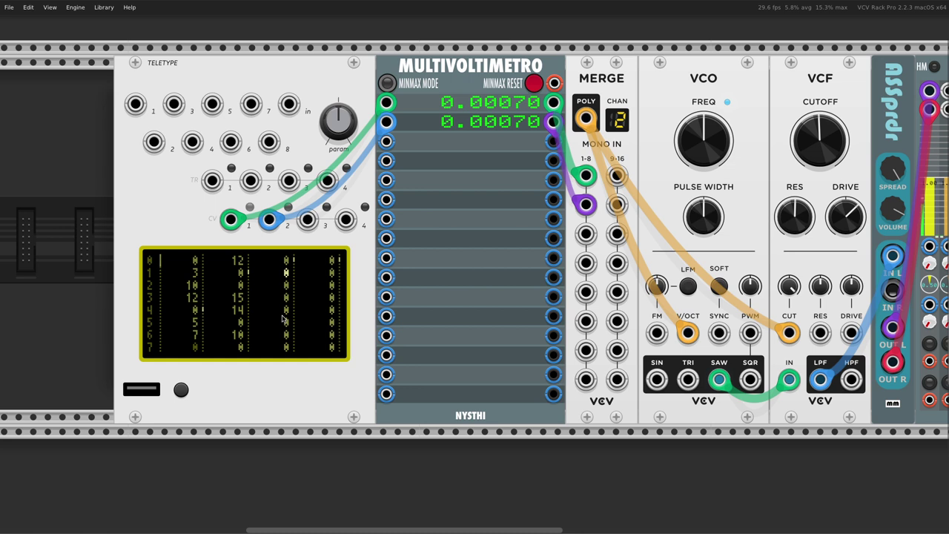
Step: Add PN RAND 3 RAND 7 RAND 12 as the third line of the Metro script and display the pattern tracker
key(Tab)
key(Down)
key(Down)
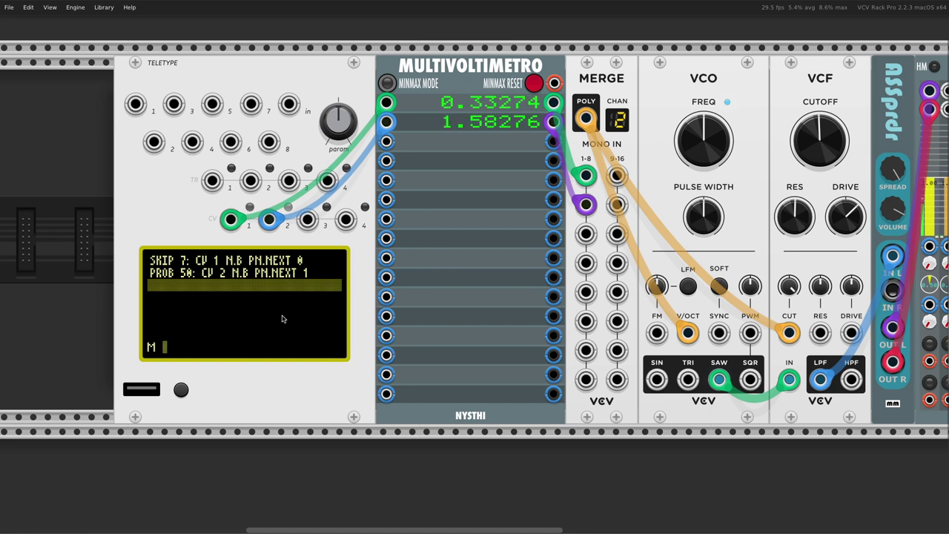
text(PN )
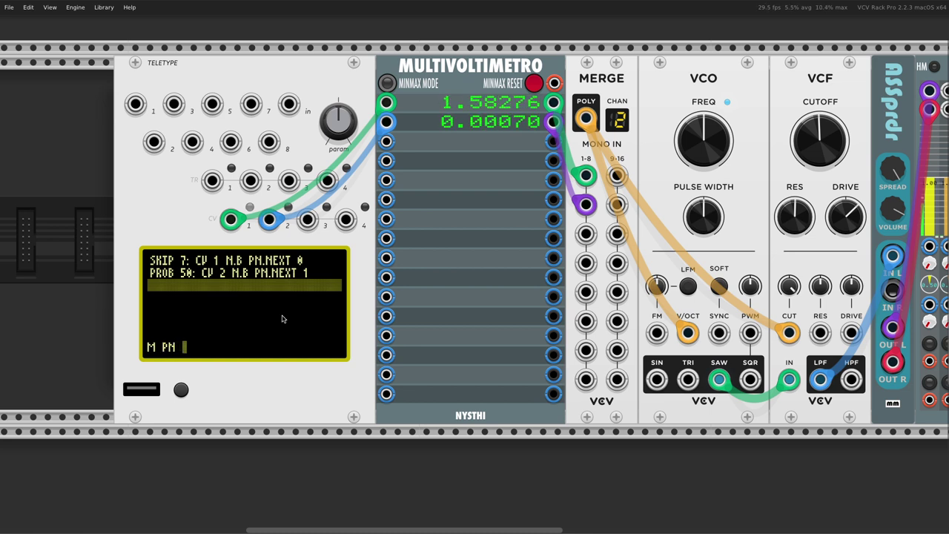
text(RAND )
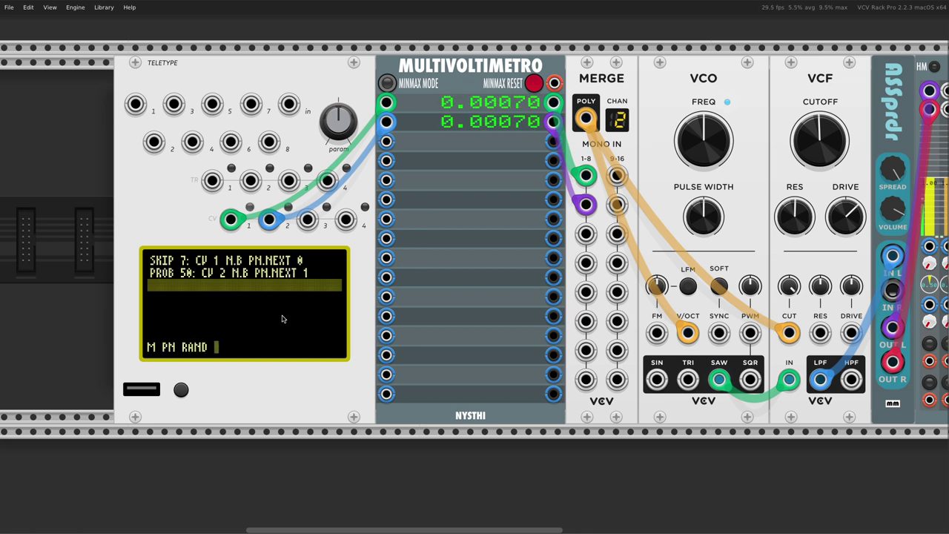
text(3 )
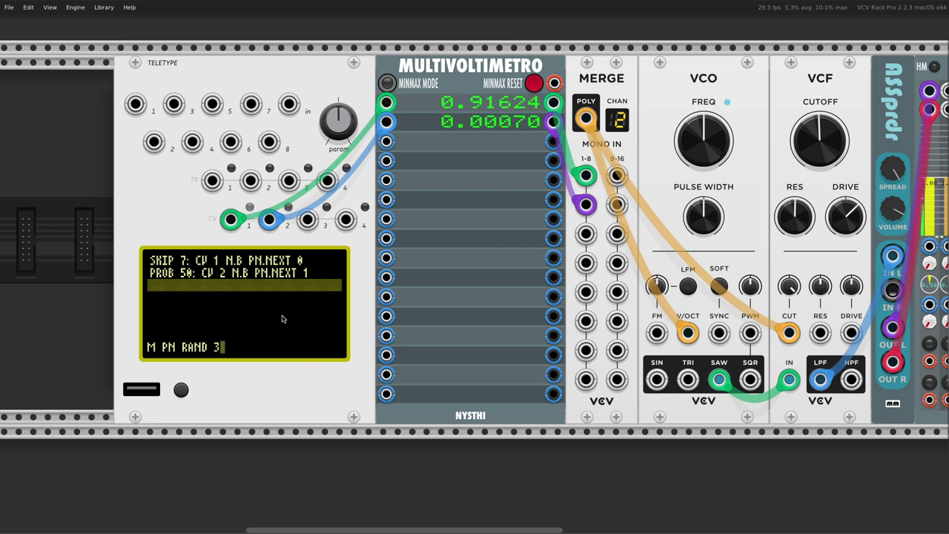
text(RAND )
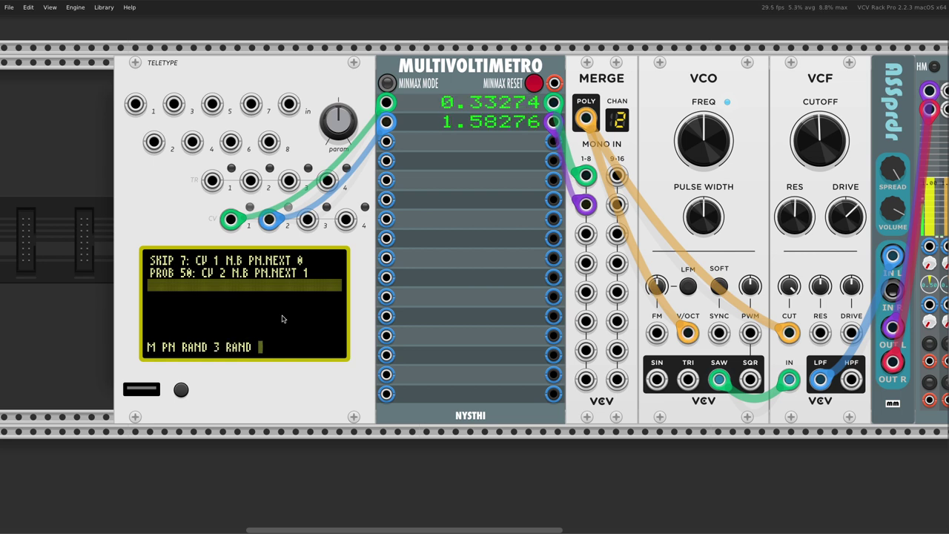
text(7 RAND 12)
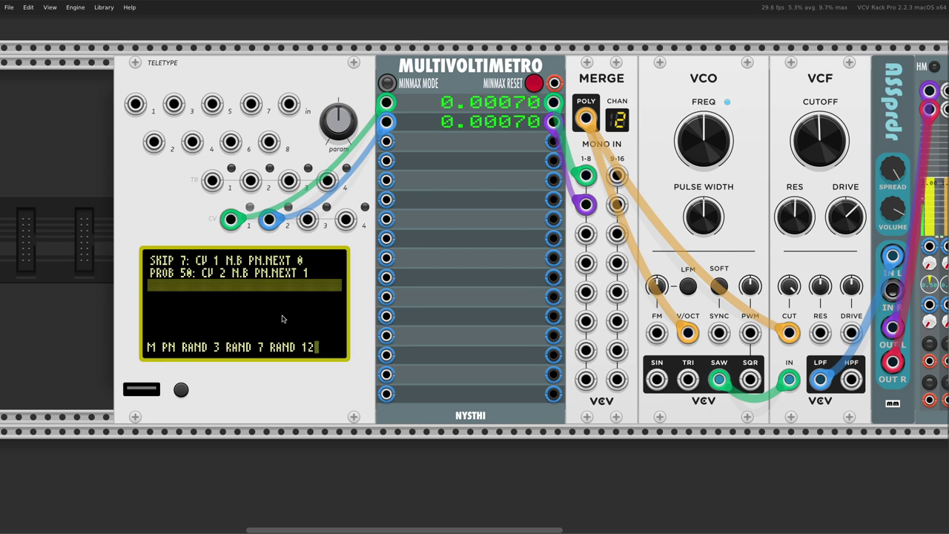
key(Return)
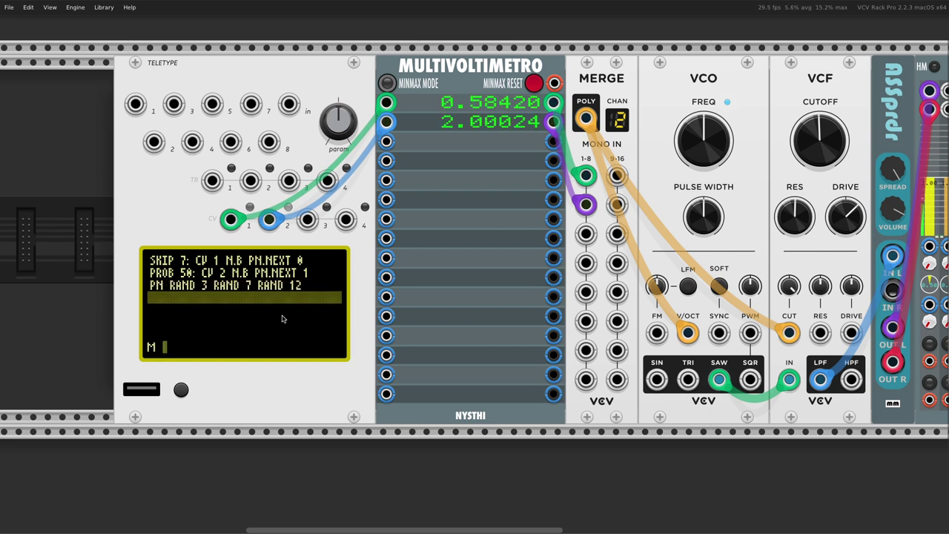
key(Tab)
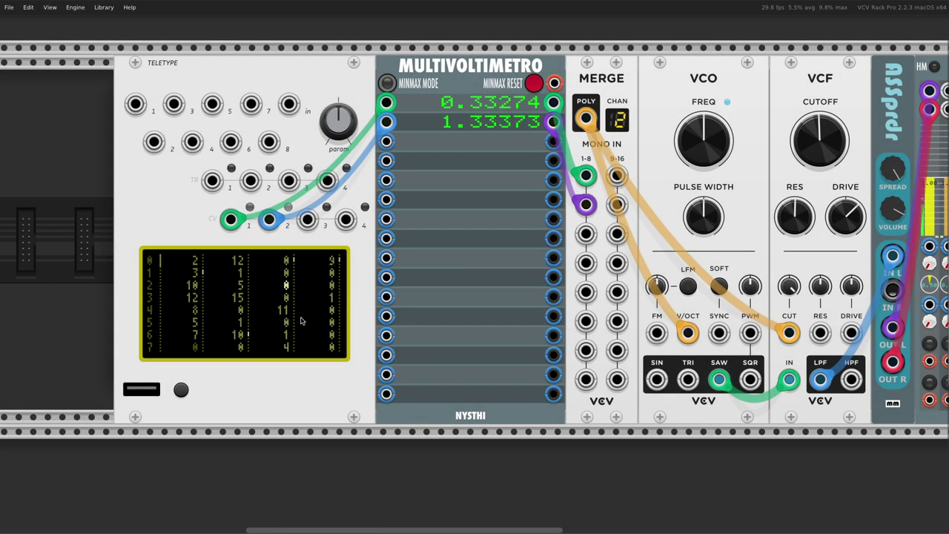
Step: Patch Teletype CV outputs 3 and 4 through Multivoltimetro channels 3 and 4 into Merge mono inputs 3 and 4
scroll(307, 336, right, 3)
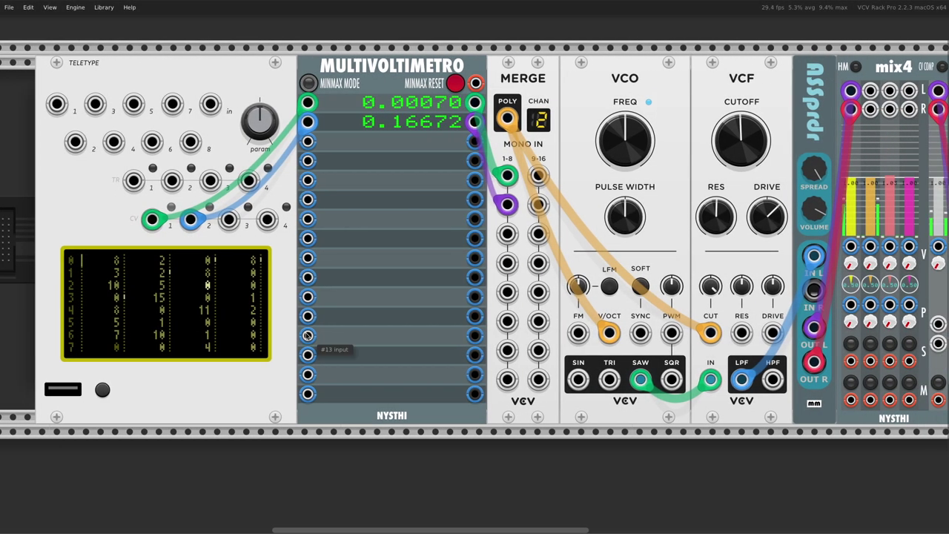
drag(230, 220, 308, 141)
drag(267, 219, 308, 160)
drag(473, 141, 507, 233)
drag(474, 160, 507, 262)
Step: Adjust the VCF drive, raise its cutoff to about 405 Hz and lower the mix4 master level to 0.45
drag(765, 217, 765, 230)
drag(760, 160, 761, 145)
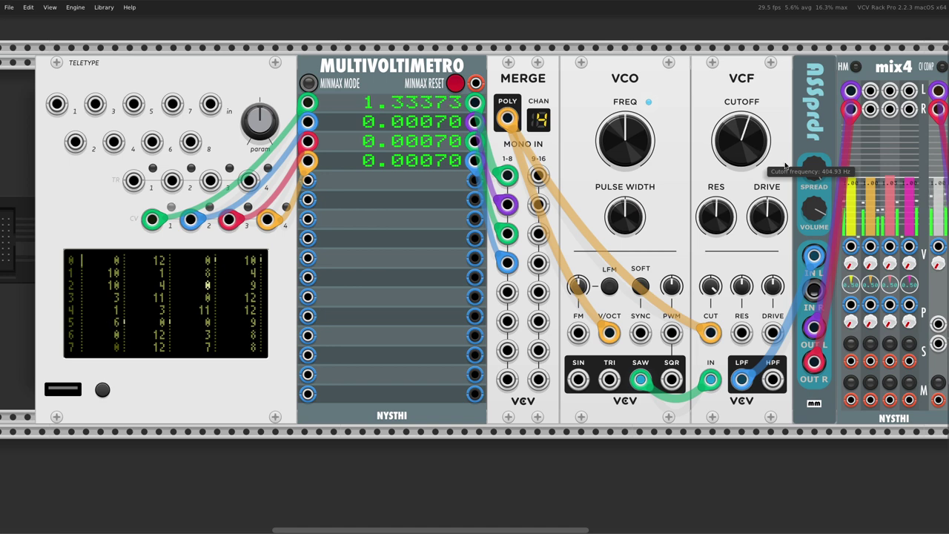
scroll(836, 191, right, 3)
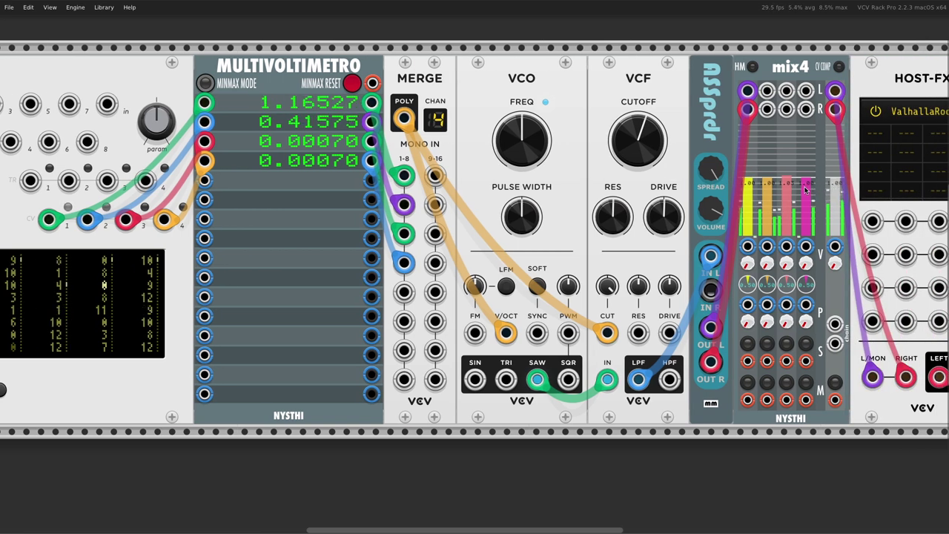
scroll(851, 195, right, 6)
scroll(851, 195, right, 1)
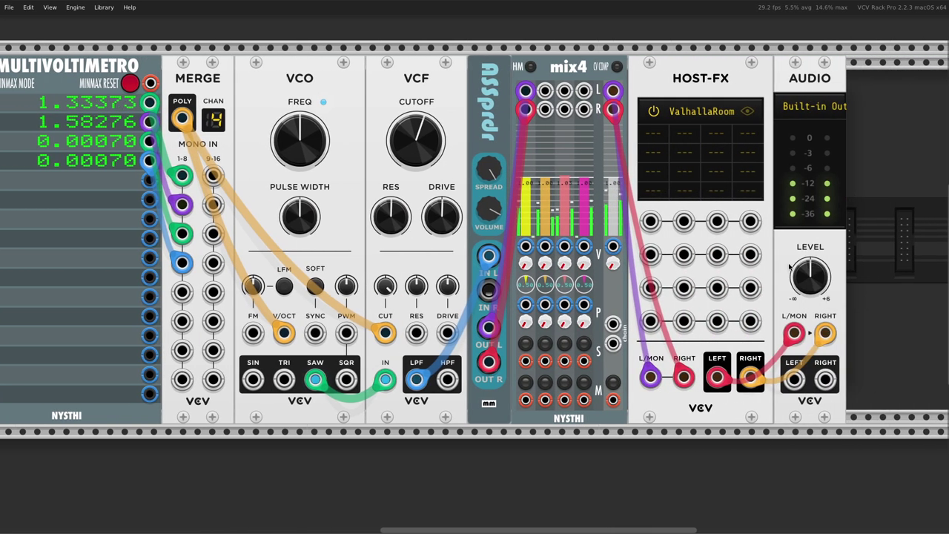
drag(620, 212, 620, 228)
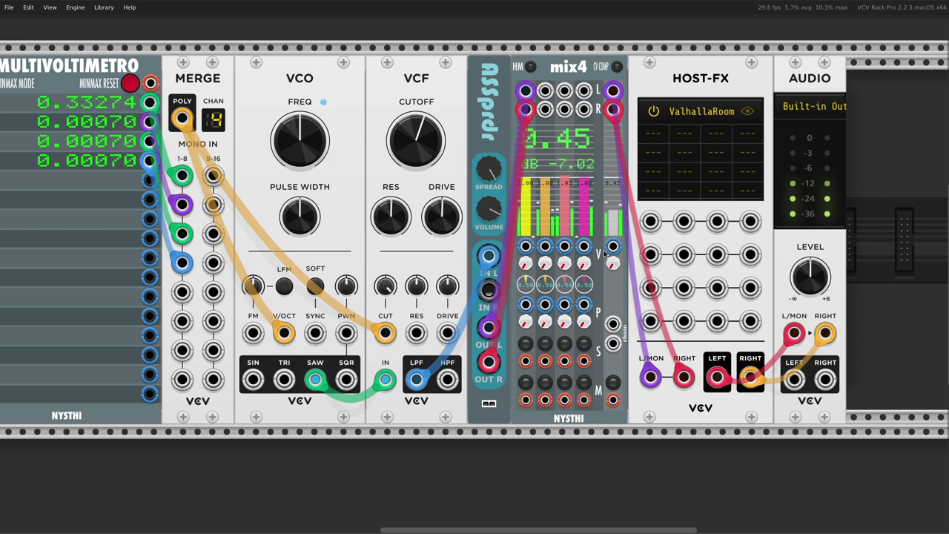
Step: Return to the Teletype's Metro script and add CV 3 N.B PN.NEXT 2 as its fourth line
scroll(606, 261, left, 10)
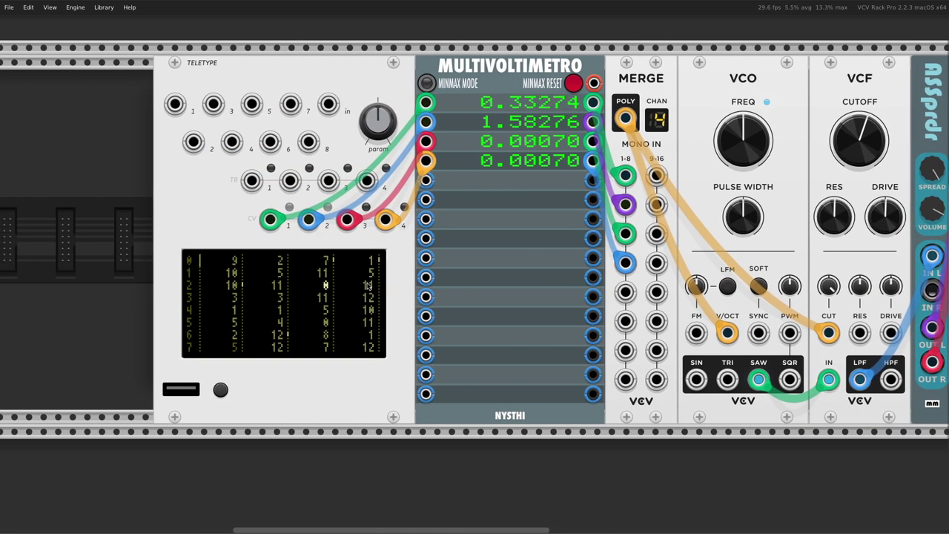
click(367, 286)
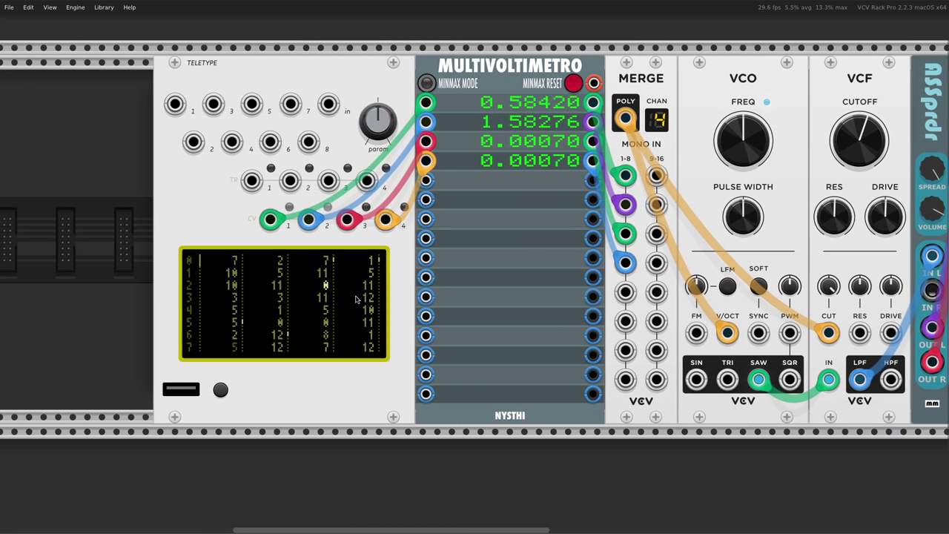
scroll(385, 307, left, 1)
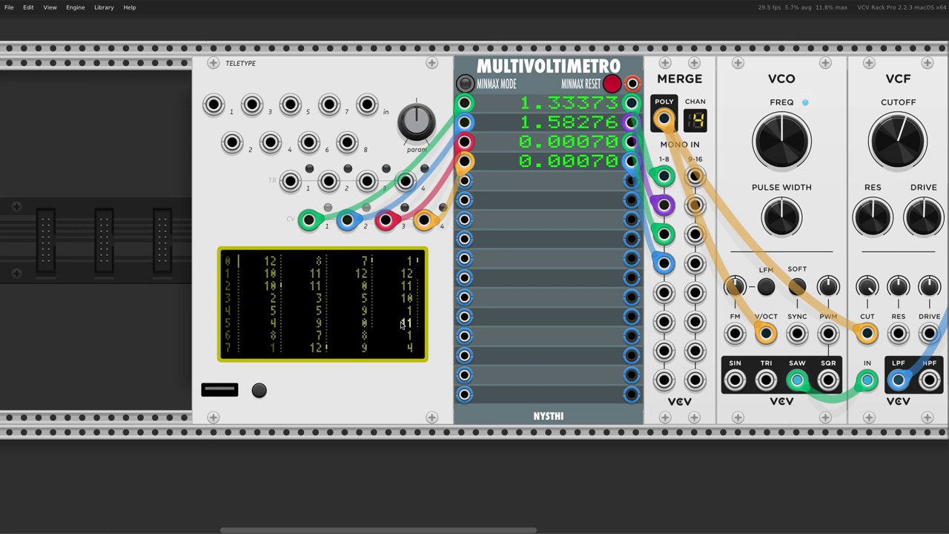
key(Escape)
key(Tab)
key(Down)
key(Escape)
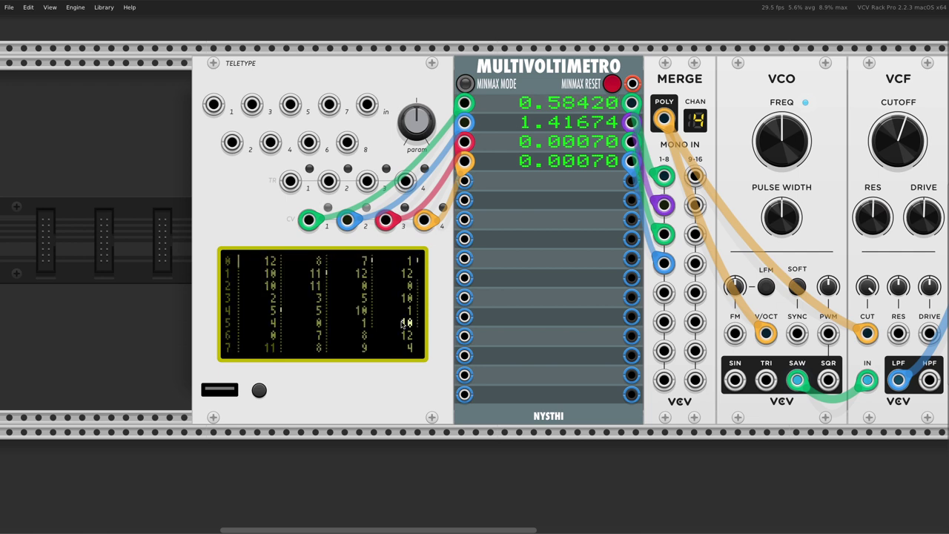
key(Escape)
key(Tab)
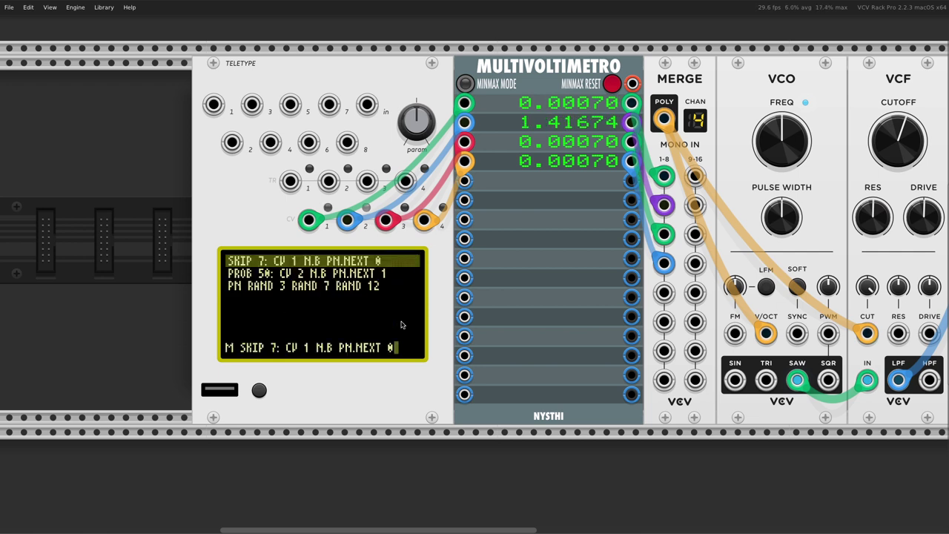
key(Down)
key(Down)
key(Down)
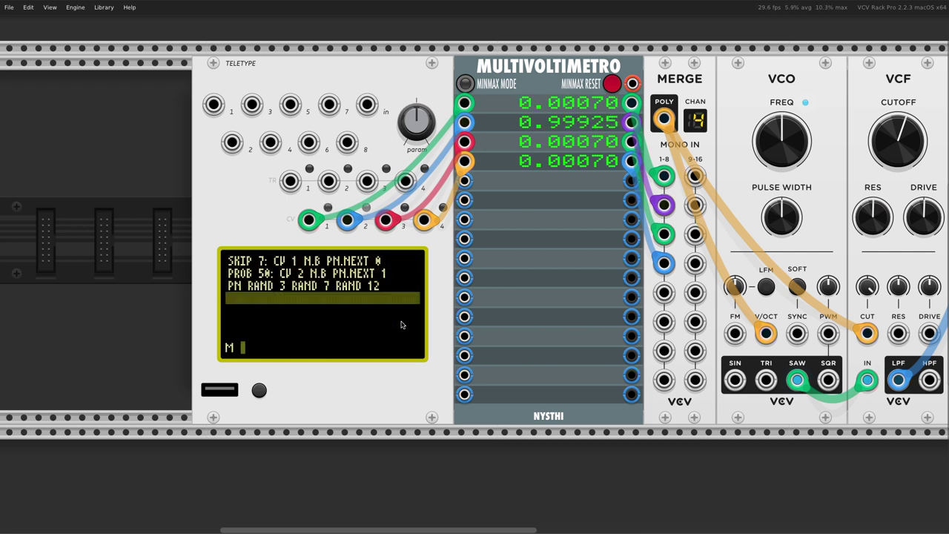
text(M CV 3 N.B PN)
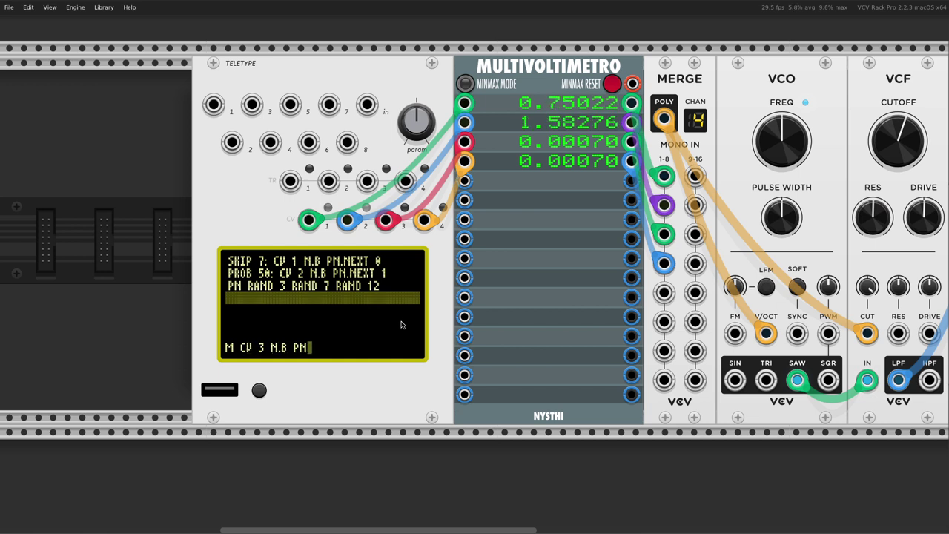
text(.NEXT 3)
key(BackSpace)
text(2)
key(Return)
Step: Add CV 4 N.B PN.NEXT 3 as the fifth line of the Metro script and show the pattern tracker
text(CV 4 N)
key(BackSpace)
text(N.B PN.NEXT 3)
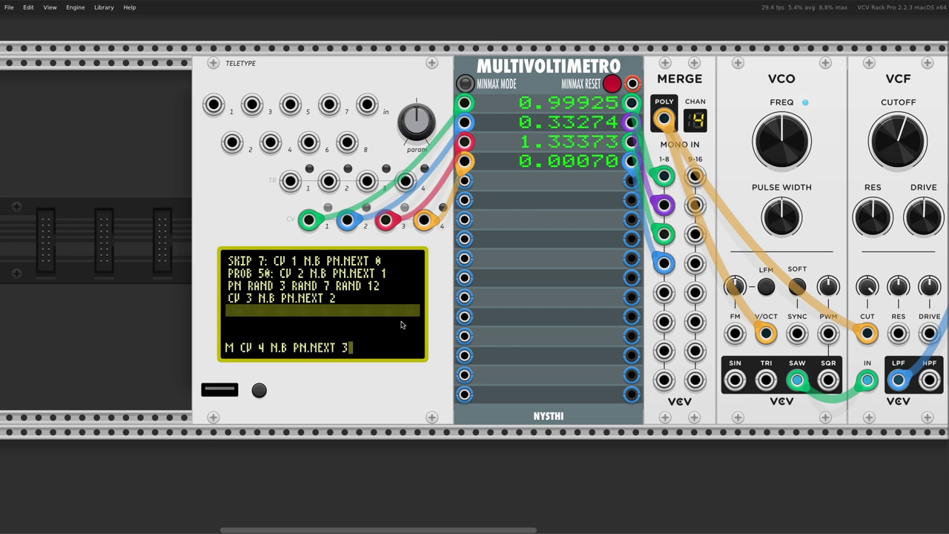
key(Return)
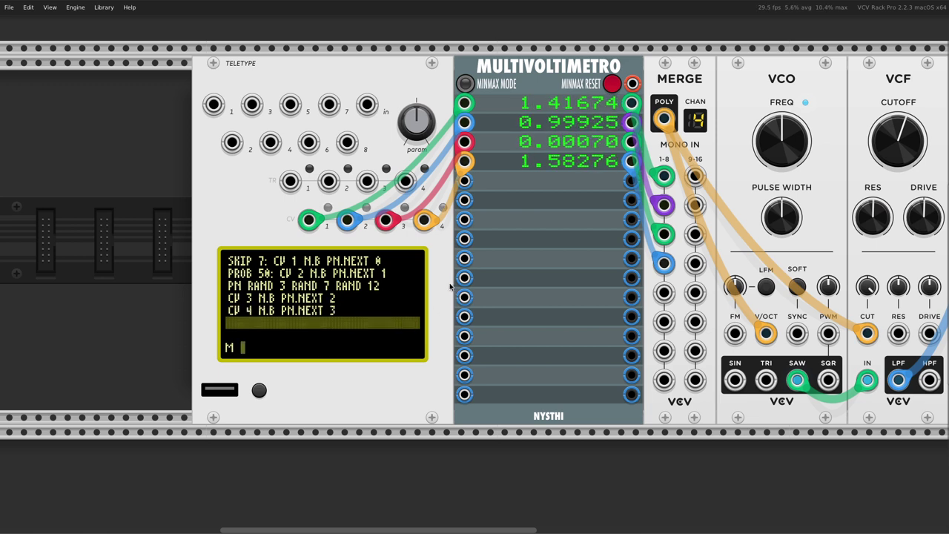
key(Tab)
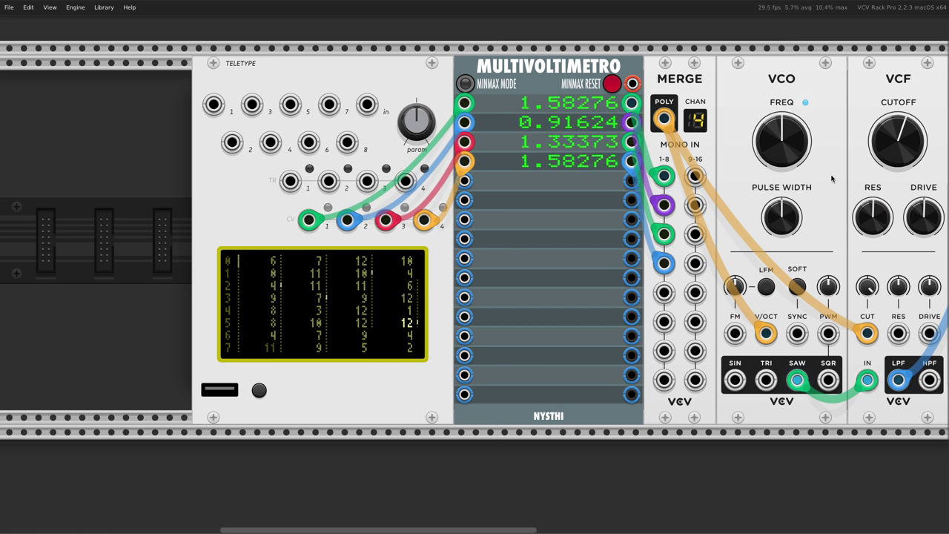
Step: Lower the VCF cutoff frequency to about 209 Hz
drag(880, 162, 880, 175)
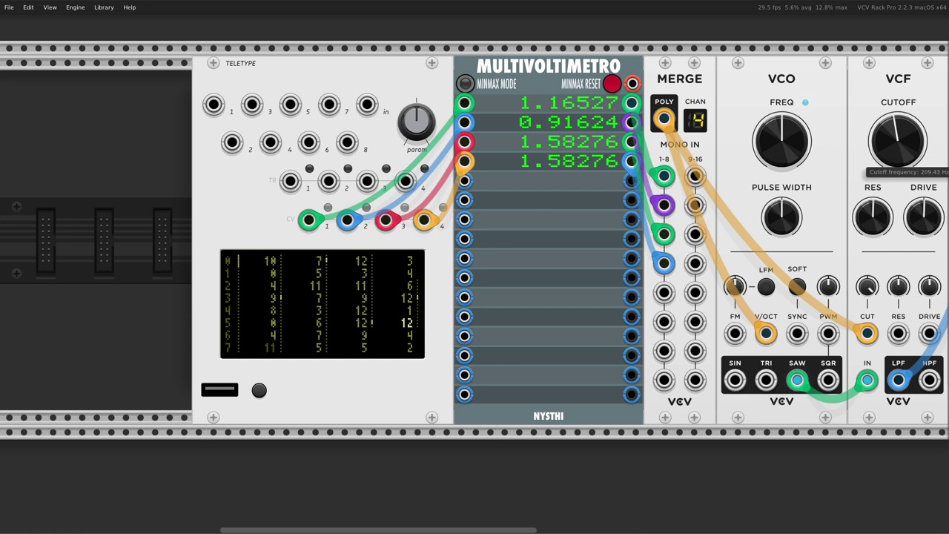
scroll(354, 344, right, 2)
scroll(353, 345, right, 2)
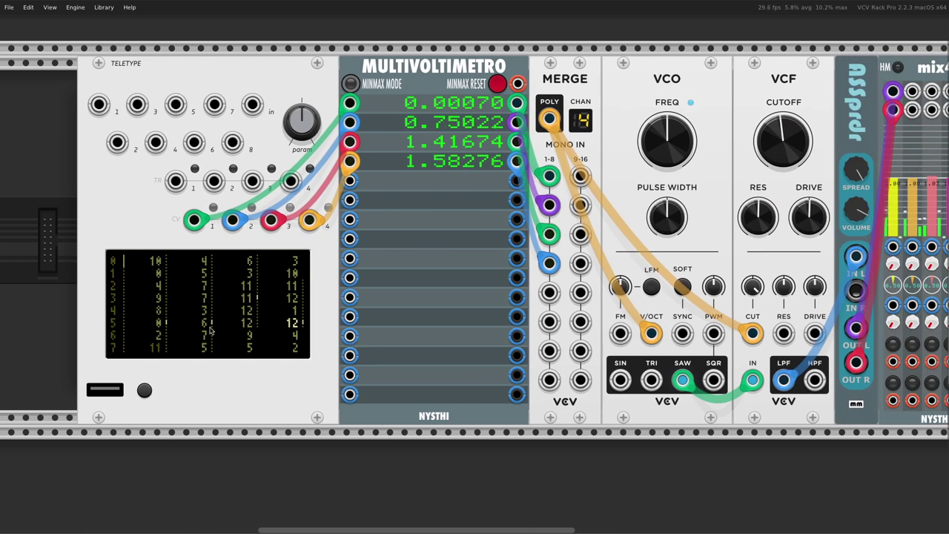
Step: Cycle through the Teletype's screens to examine the four patterns in the tracker, ending in live mode
click(231, 301)
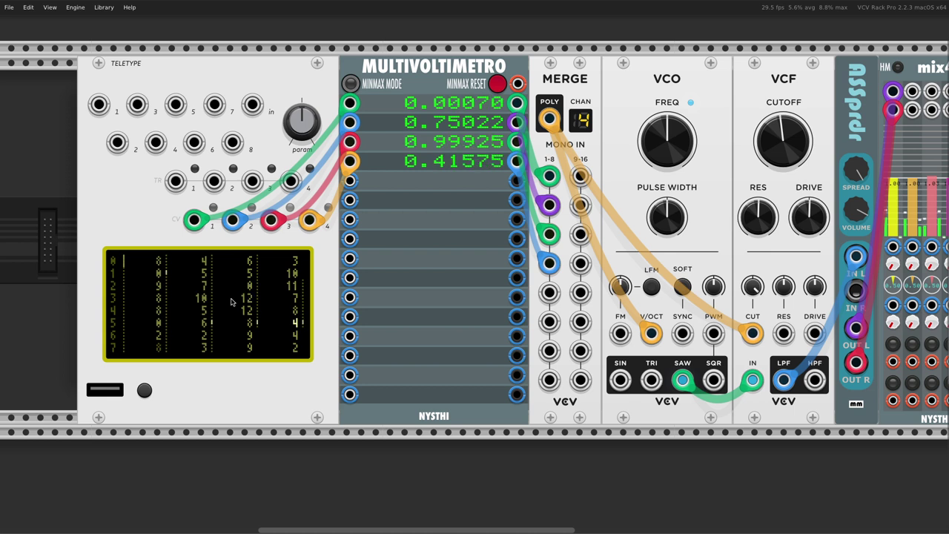
key(Tab)
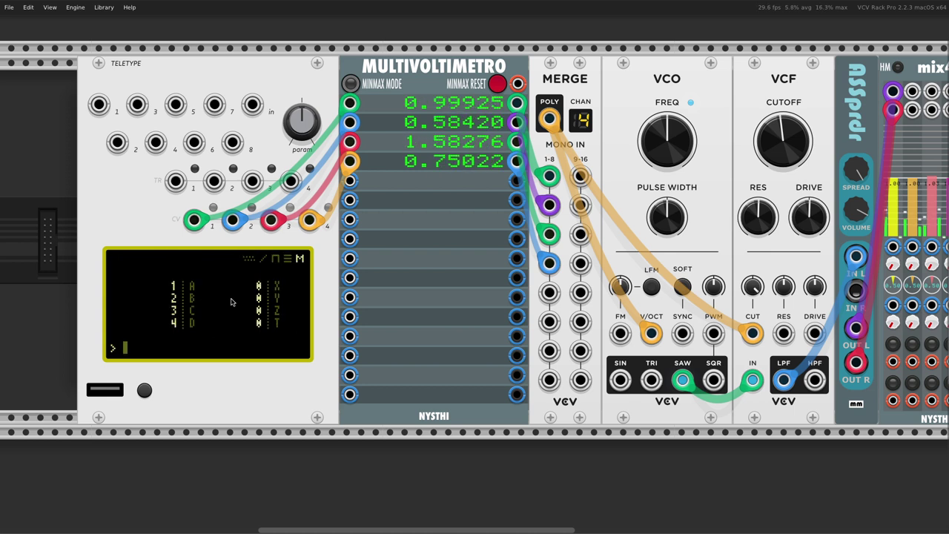
key(Tab)
key(Tab)
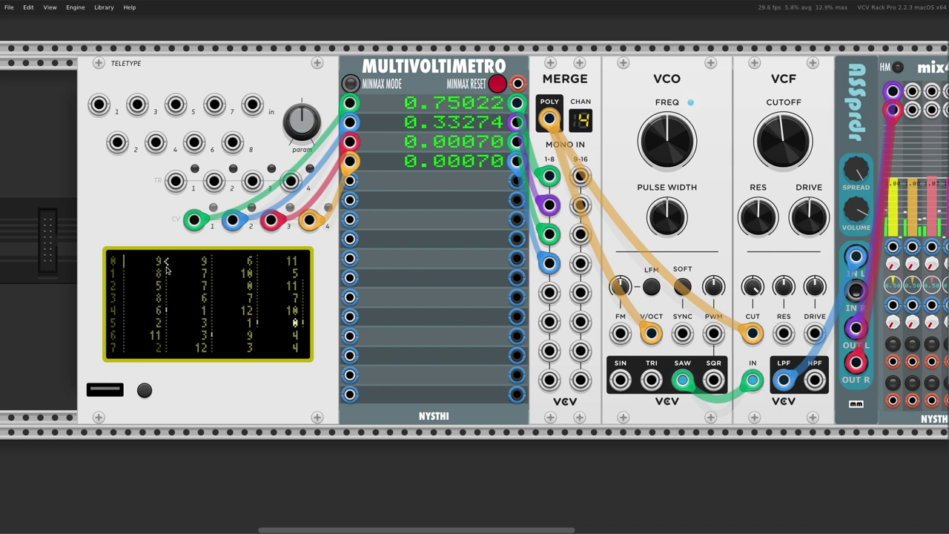
key(Tab)
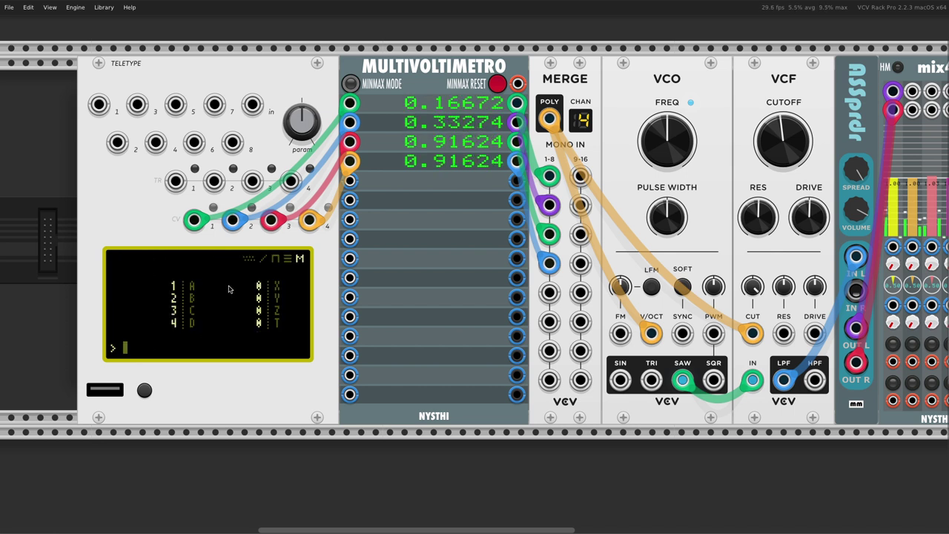
Step: Return to the Teletype's Metro script and move to its empty sixth line
key(Tab)
key(Down)
key(Down)
key(Down)
key(Down)
key(Down)
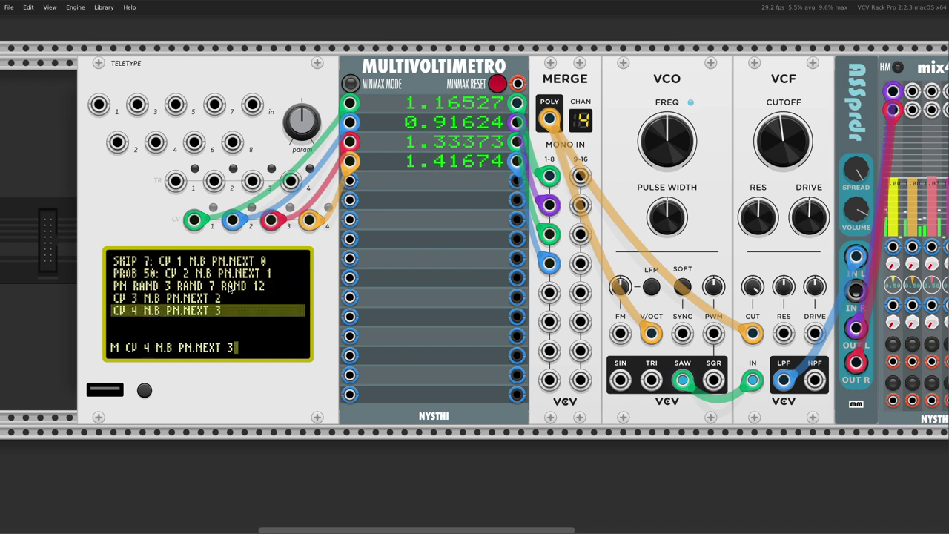
Step: Draft the turtle fence command @F 0 0 3 7 on the Metro script's sixth line
text(@STEP)
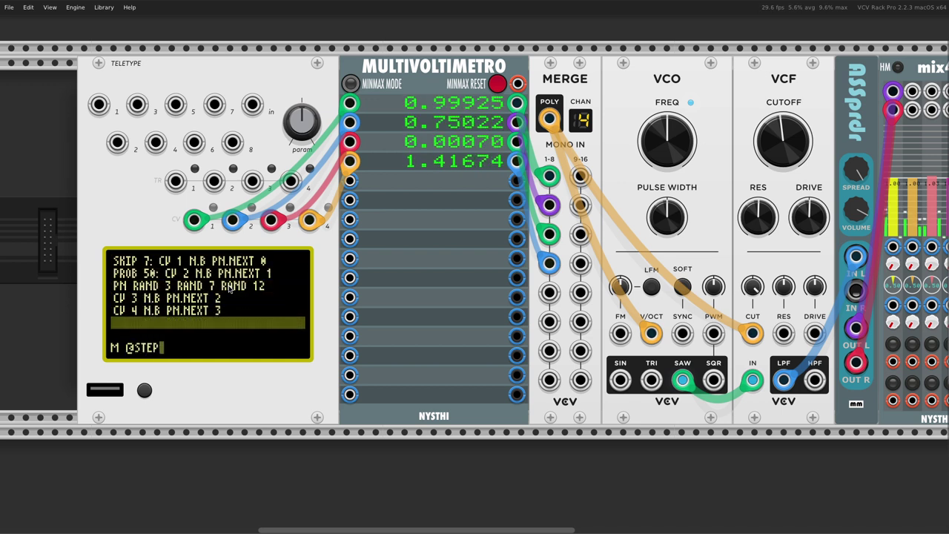
key(BackSpace)
key(BackSpace)
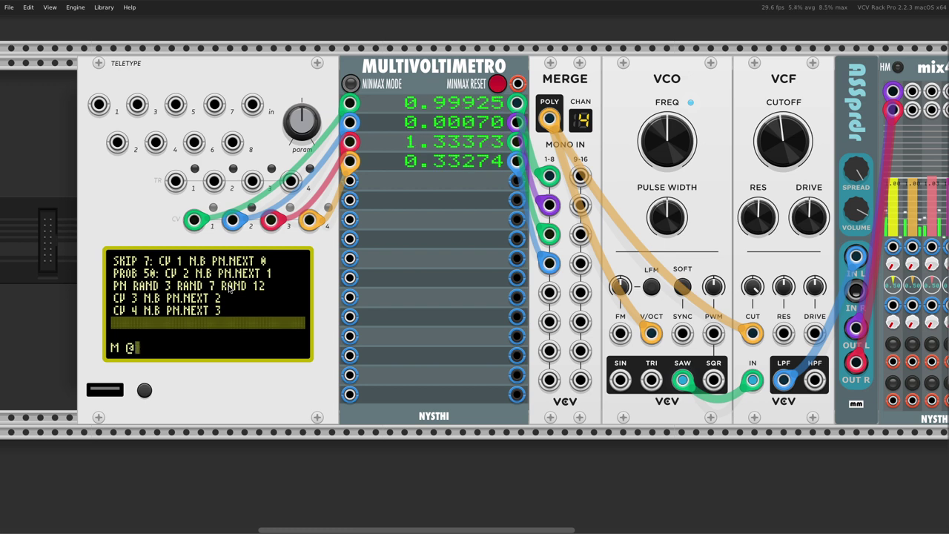
key(BackSpace)
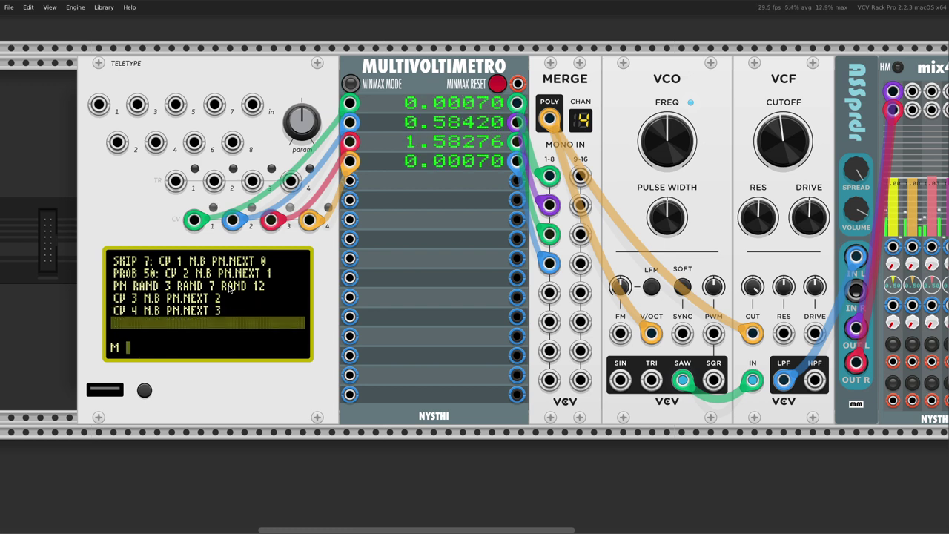
text(@F 0)
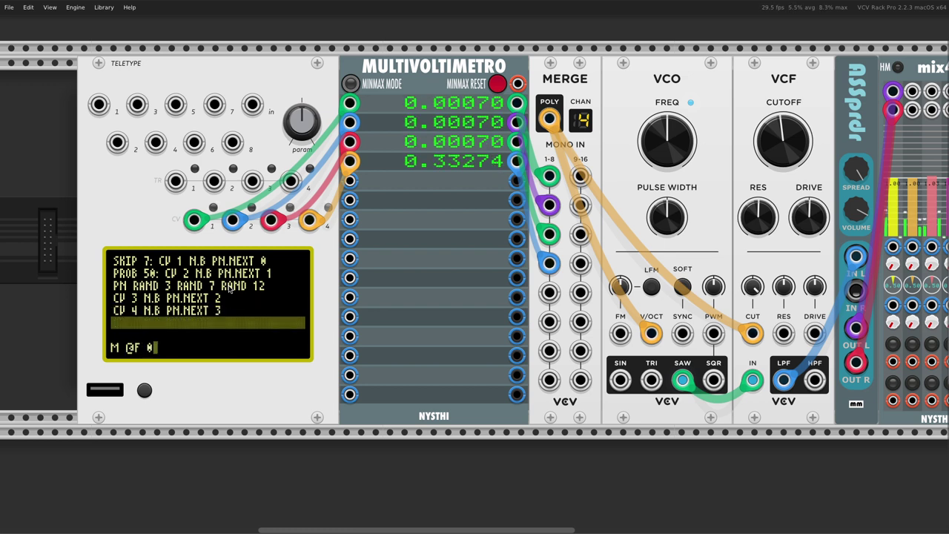
text( 0 3 7)
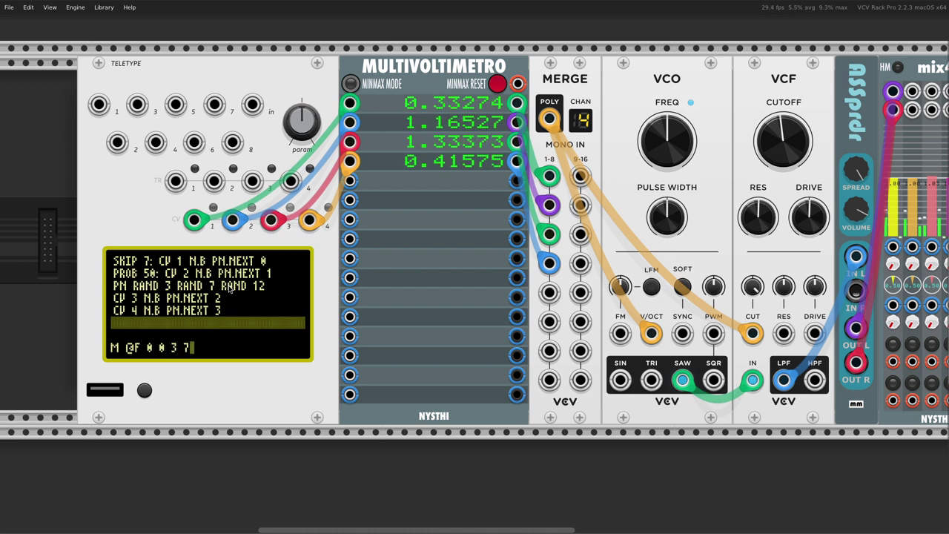
key(BackSpace)
key(BackSpace)
key(BackSpace)
key(BackSpace)
key(BackSpace)
key(BackSpace)
key(BackSpace)
key(BackSpace)
key(BackSpace)
text(WRAP 1)
key(Return)
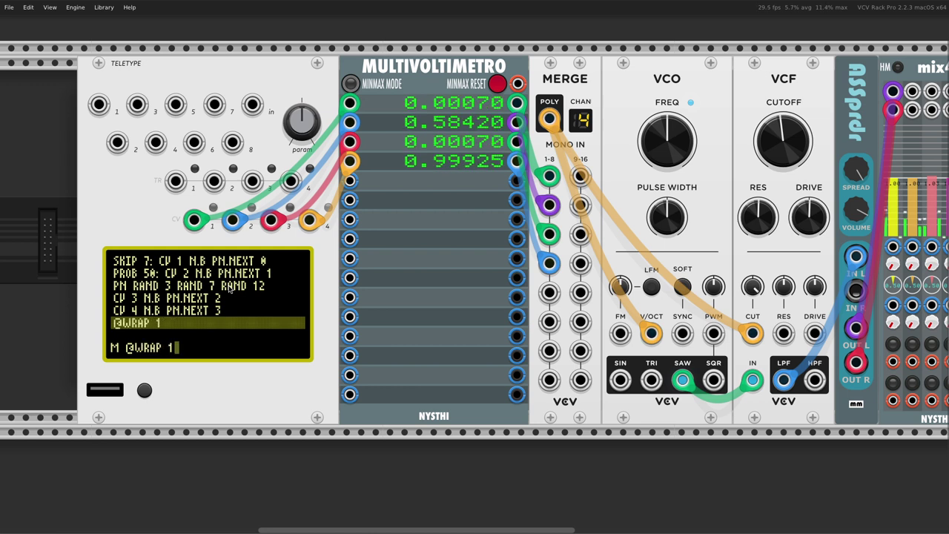
key(BackSpace)
key(BackSpace)
key(BackSpace)
key(BackSpace)
key(BackSpace)
key(BackSpace)
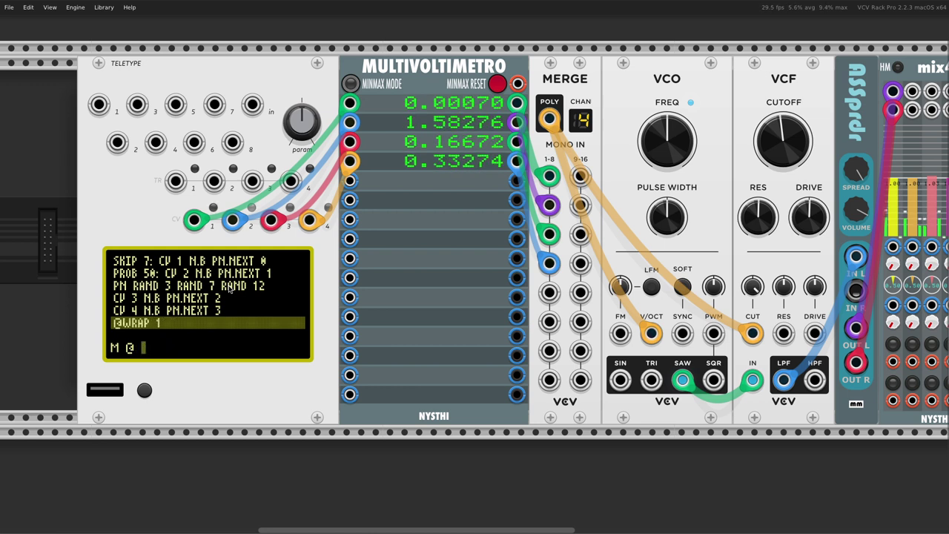
text(STEP)
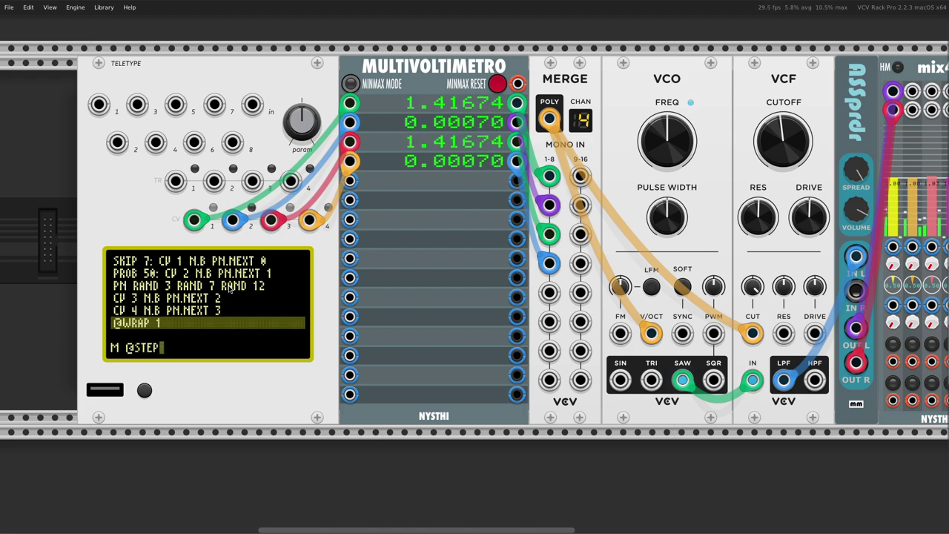
key(Return)
key(Tab)
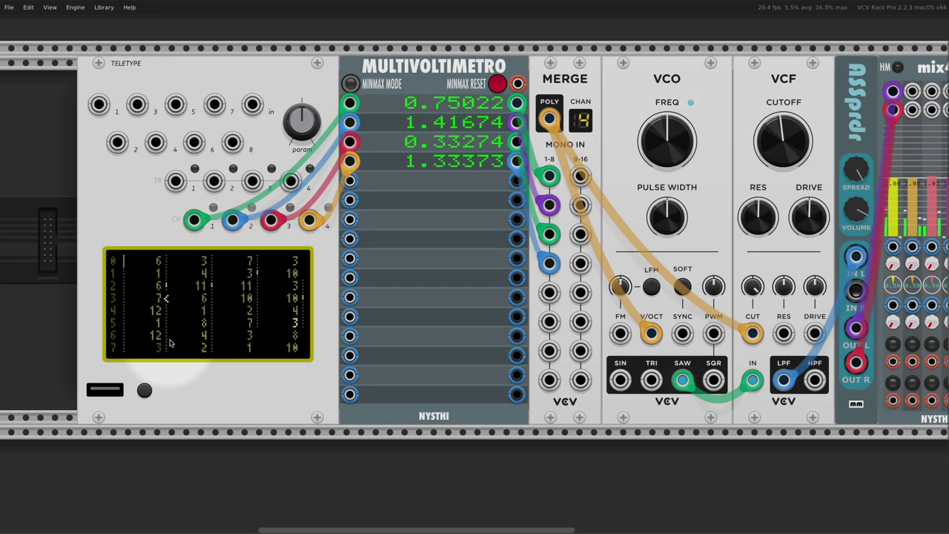
Step: Return to the Metro script and go through its lines down to the turtle step command
key(Tab)
key(Tab)
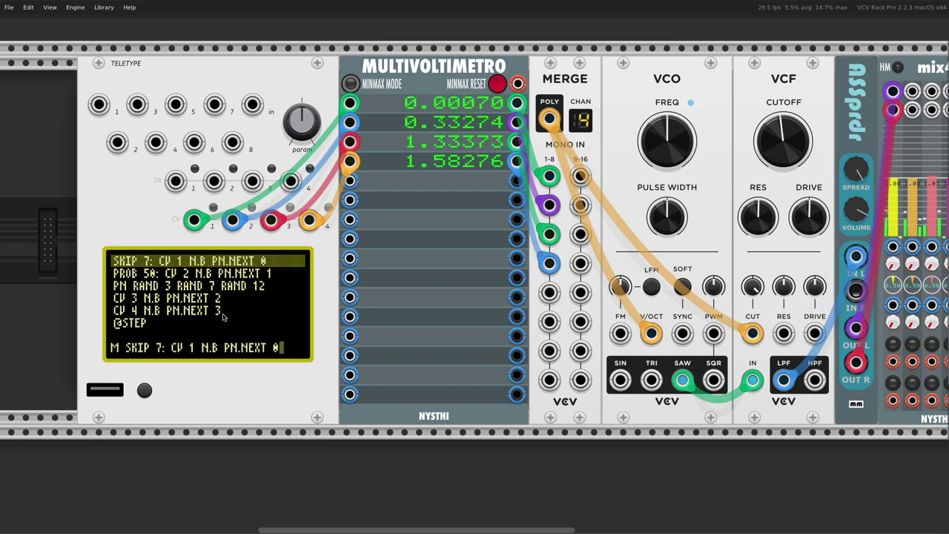
key(Down)
key(Down)
key(Down)
key(Down)
key(Down)
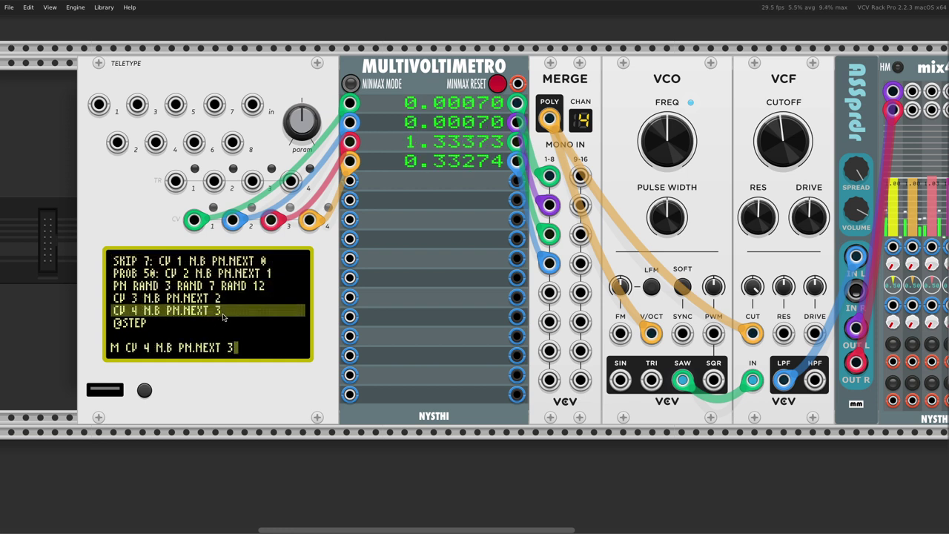
Step: Enter a turtle command in the Teletype's live mode and return to the Metro script
key(Tab)
key(Tab)
text(@)
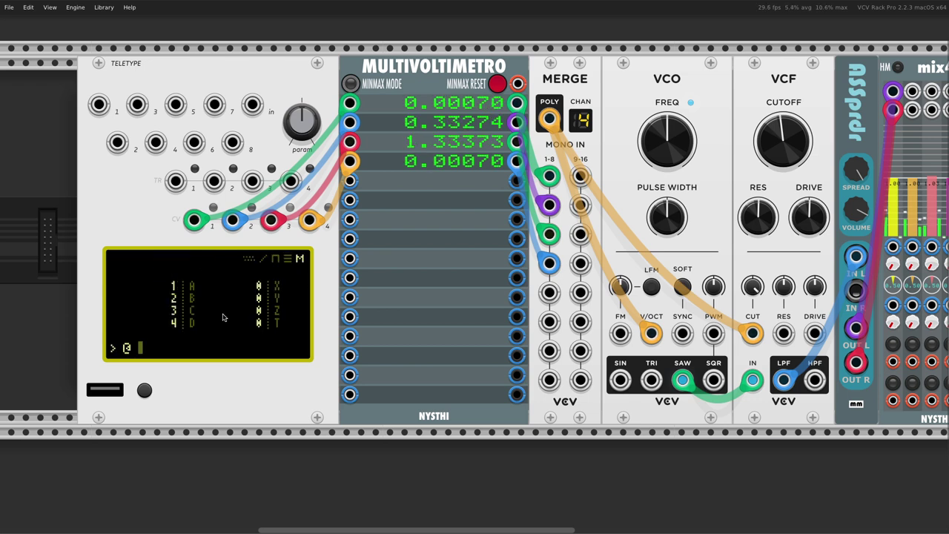
text(@)
key(Return)
key(Tab)
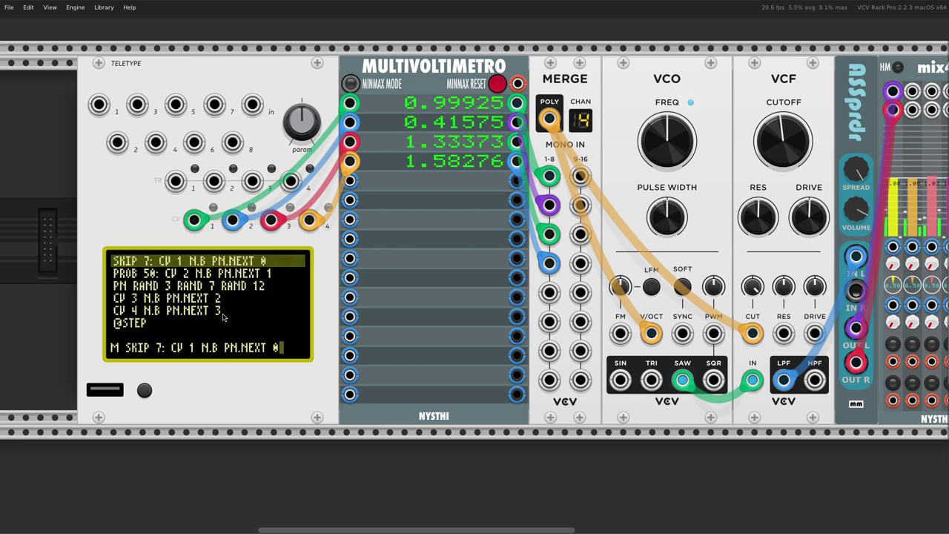
Step: Enter another turtle command in live mode and check the turtle's movement in the pattern tracker
key(Tab)
key(Tab)
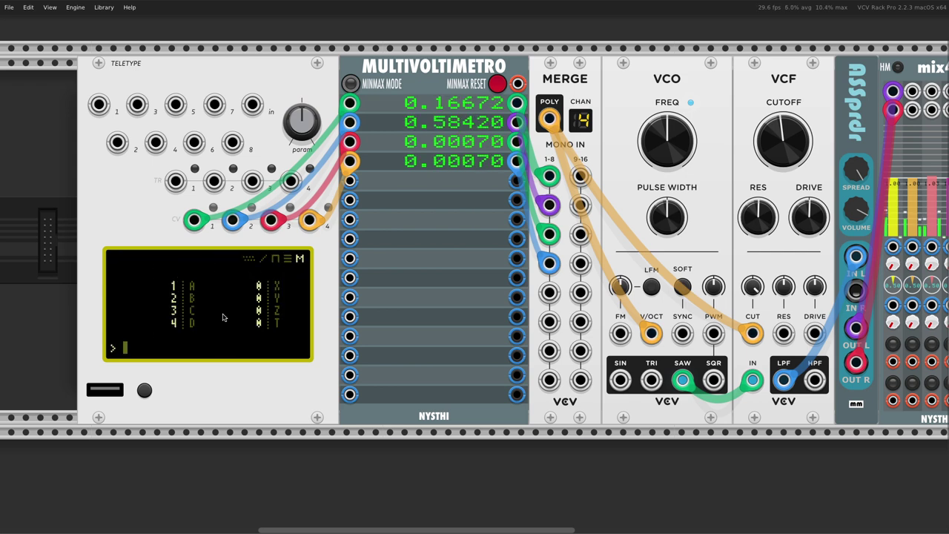
text(@@B)
key(Return)
key(Tab)
key(Tab)
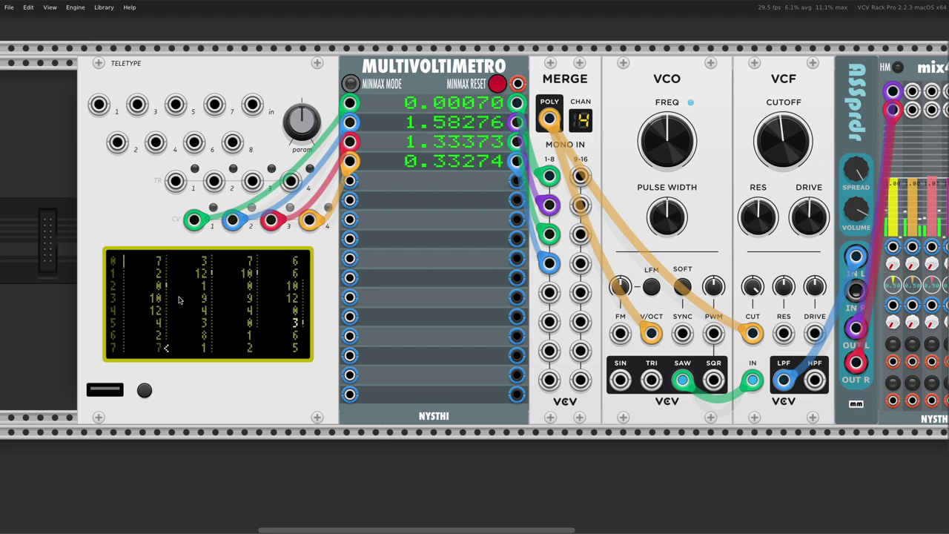
key(Tab)
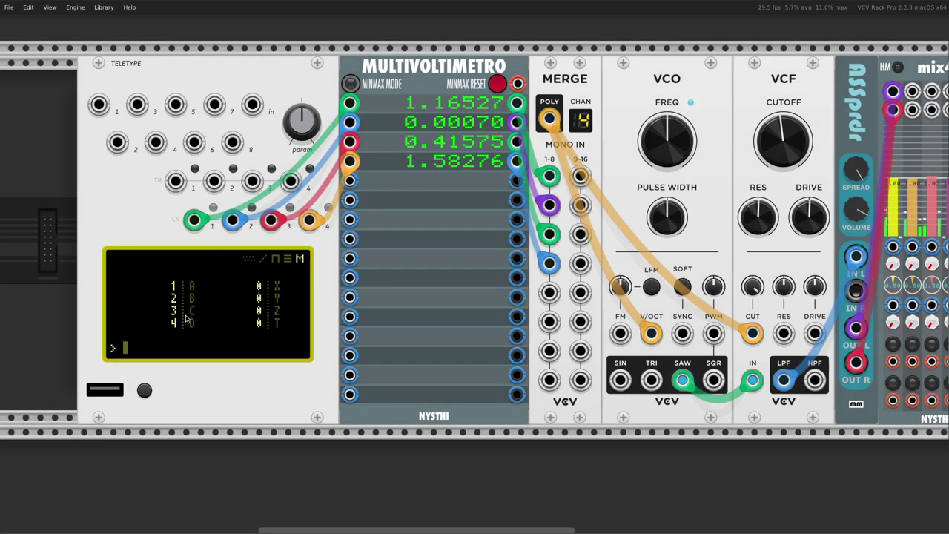
key(Tab)
key(Down)
key(Down)
key(Down)
key(Down)
key(Down)
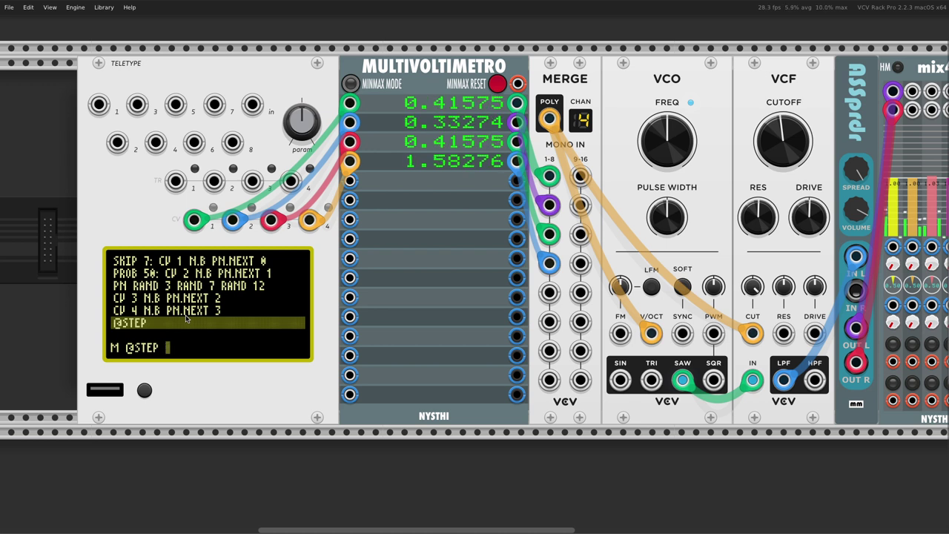
text(;)
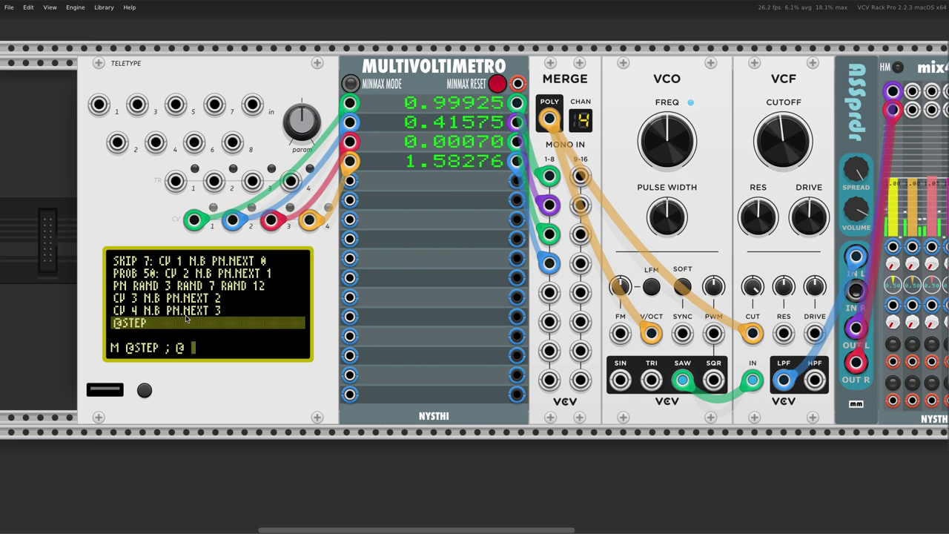
text(@DIR 3)
key(BackSpace)
text(RAND 360)
key(Return)
key(Tab)
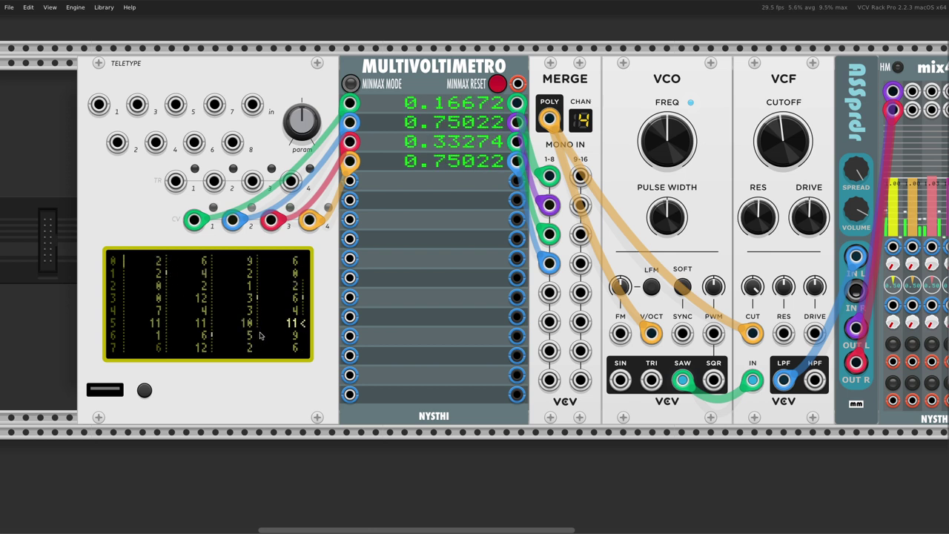
Step: Review the Metro script, then examine the turtle's random movement across the patterns in the tracker
key(Tab)
key(Tab)
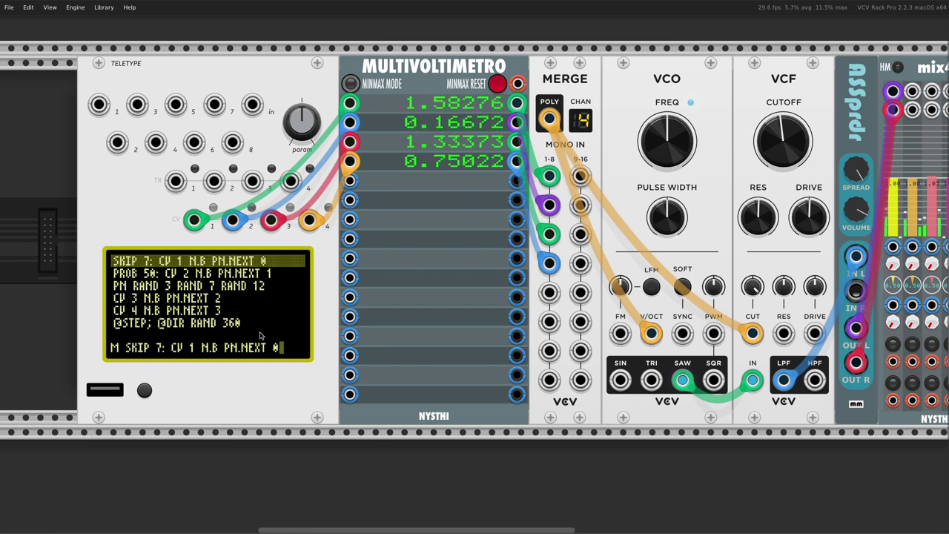
key(Tab)
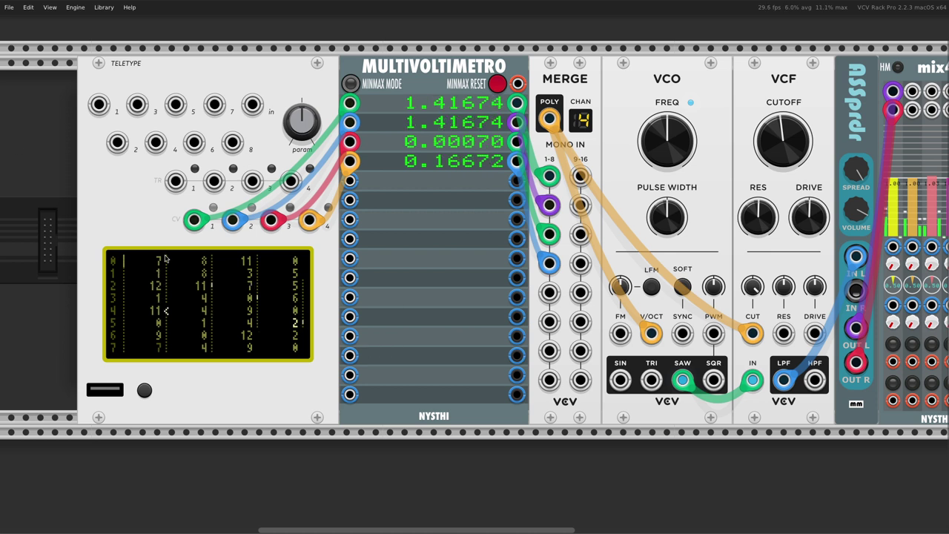
click(281, 301)
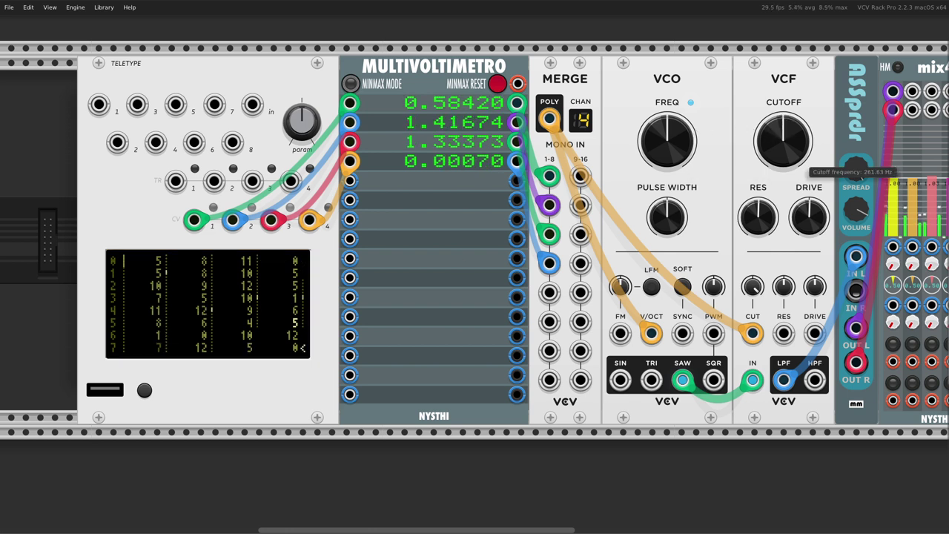
Step: Initialize the Teletype module to clear its scripts and patterns
click(243, 288)
click(141, 206)
key(super+i)
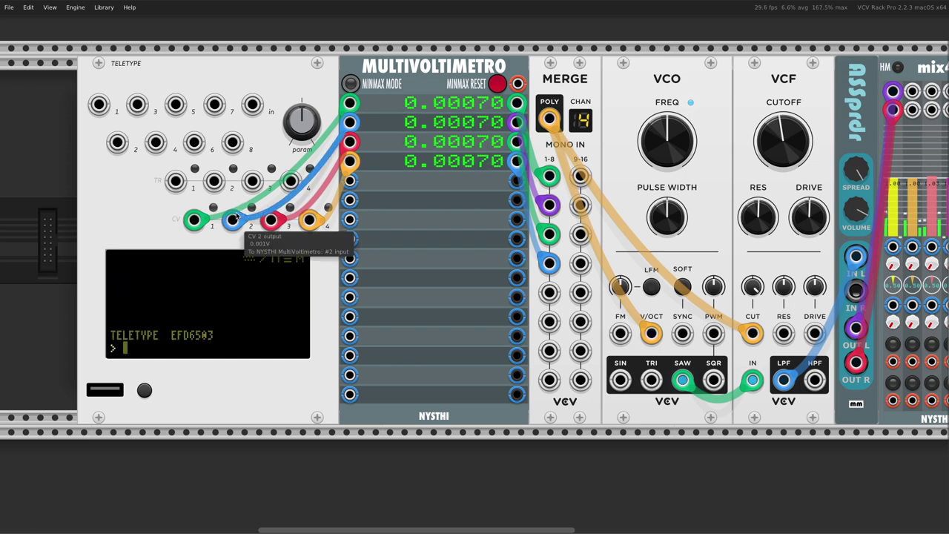
Step: Remove the cables from the Teletype's CV 2, CV 3 and CV 4 outputs and lower the VCF cutoff to about 8.556 Hz
key(super+z)
key(super+z)
key(super+z)
drag(812, 169, 813, 194)
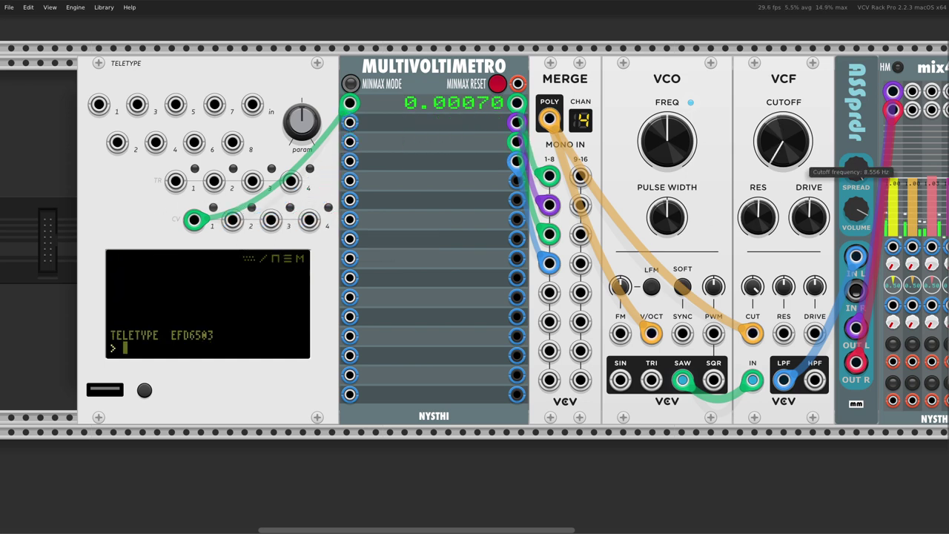
Step: Remove the cable from the Teletype's CV 1 output and activate the Teletype's screen for entry
click(200, 277)
drag(194, 219, 212, 252)
key(super+z)
key(super+shift+z)
click(256, 351)
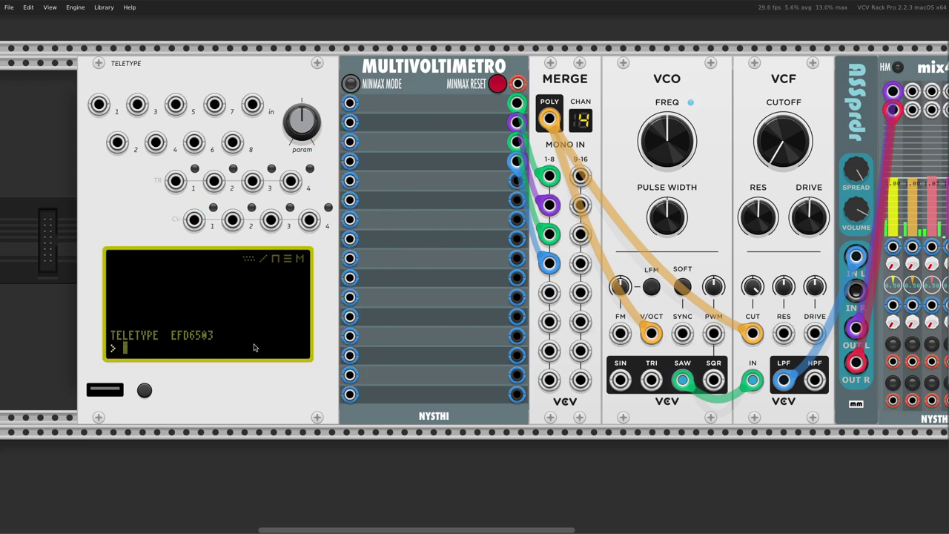
Step: Show the pattern tracker and move its cursor to row 7 of the third pattern column
key(Tab)
key(Tab)
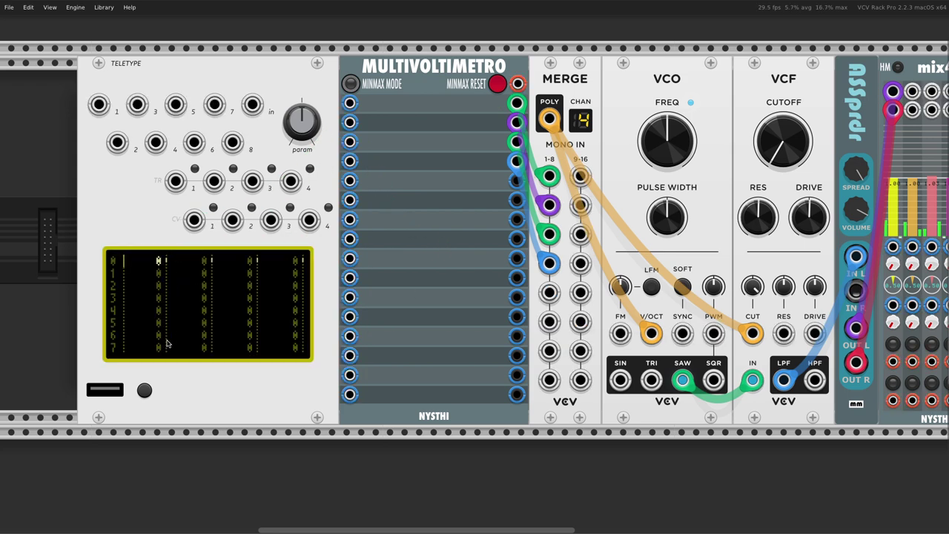
key(Down)
key(Down)
key(Down)
key(Down)
key(Right)
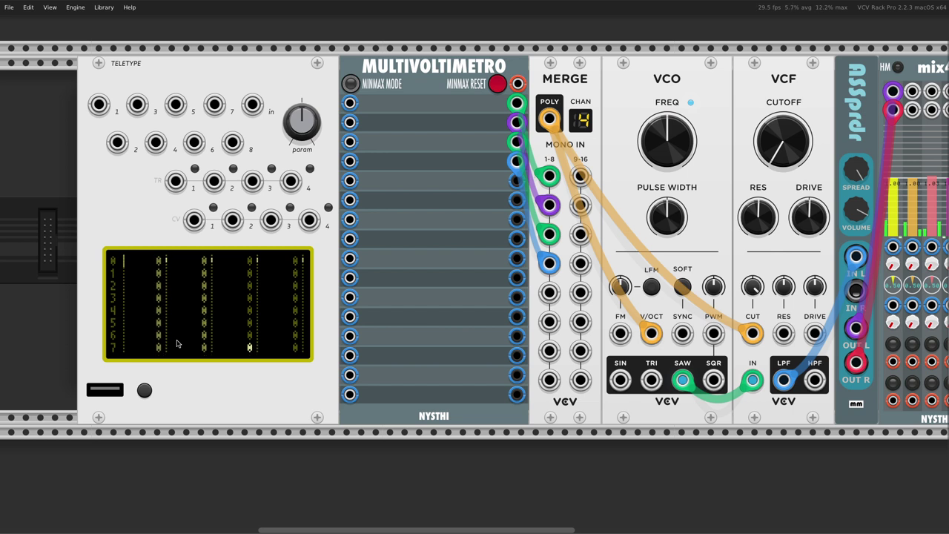
Step: Draft the loop L 1 4: CV I PN.NEXT - I 1 on the first line of the Metro script
key(Tab)
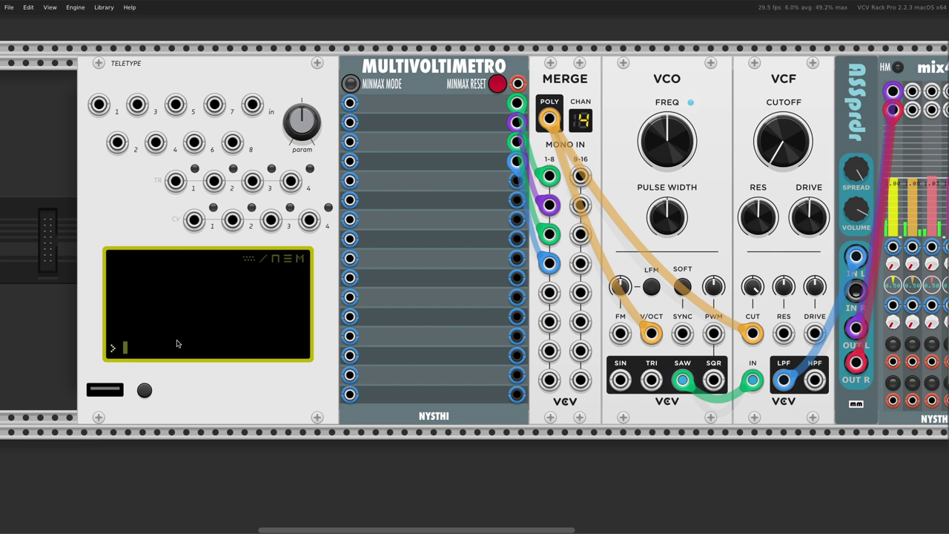
key(Tab)
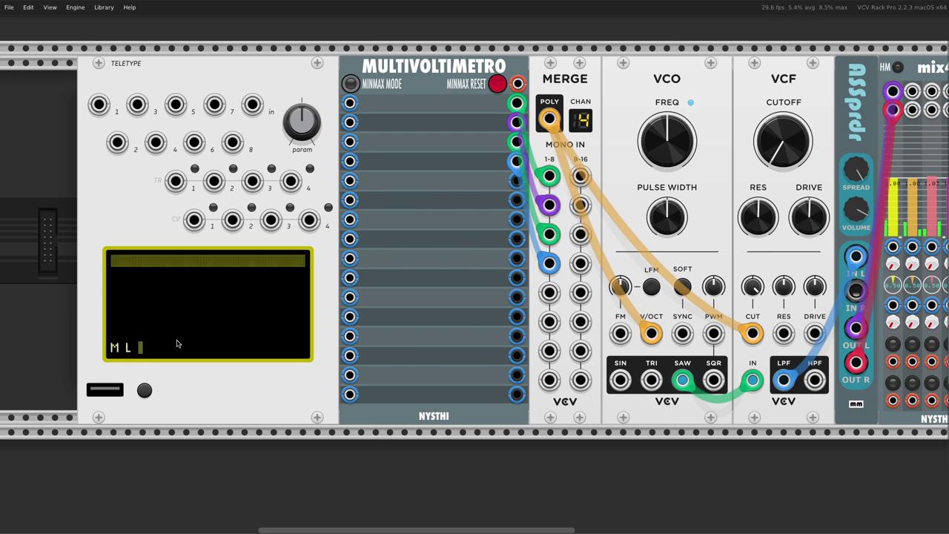
text(1)
key(BackSpace)
text(0)
key(BackSpace)
key(BackSpace)
text(1 4: CV)
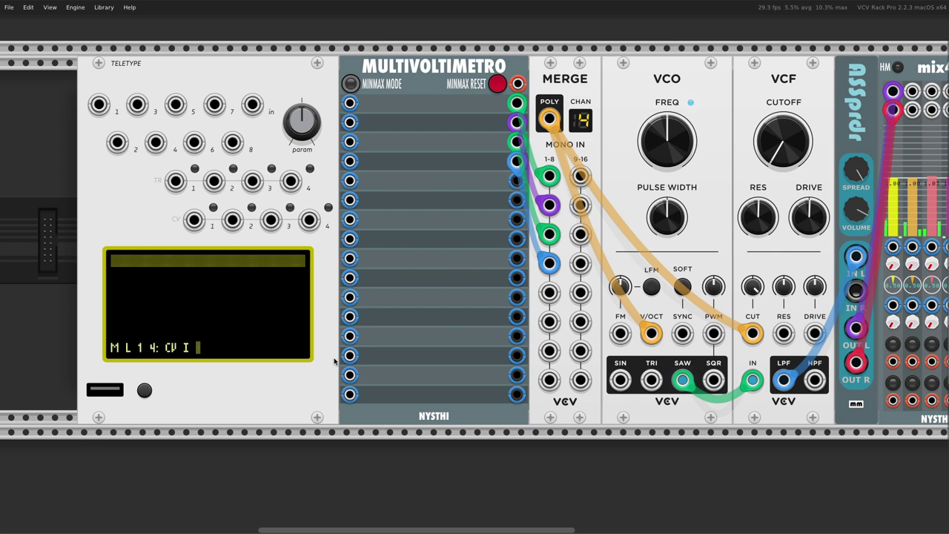
text(I N)
key(BackSpace)
text(PN.NEXT)
text(- I)
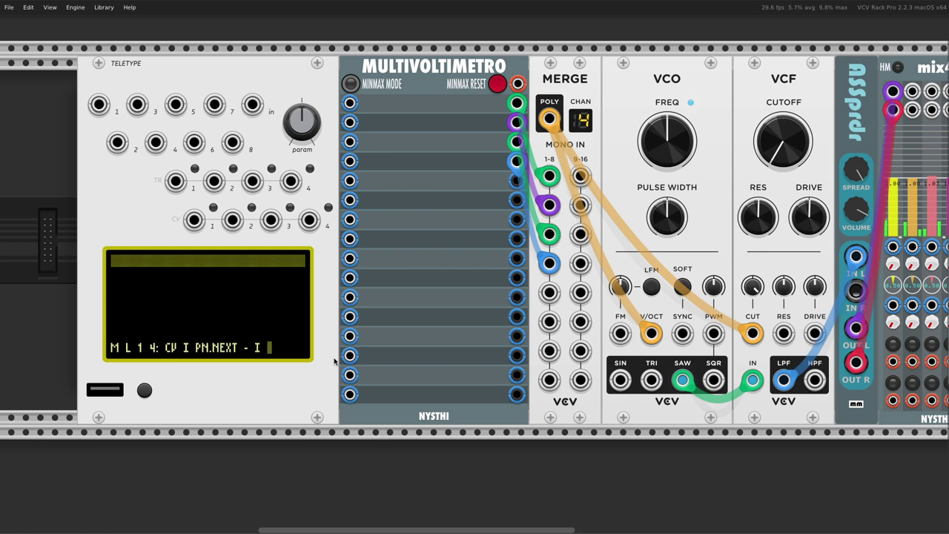
text( 1)
Step: Insert N before PN.NEXT in the loop, enter the line and check the pattern tracker, ending in live mode
key(Left)
key(Left)
key(Left)
key(Left)
key(Left)
key(Left)
text(N)
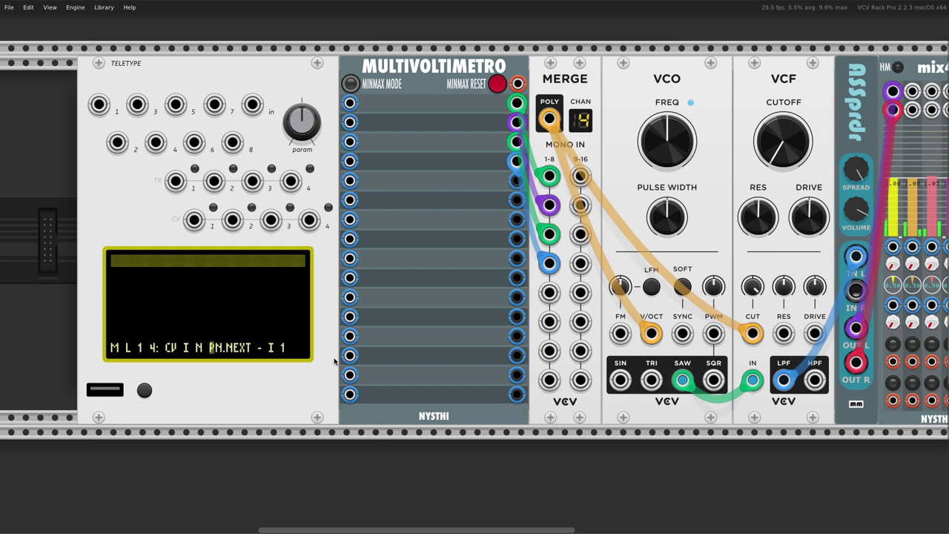
key(Return)
key(Tab)
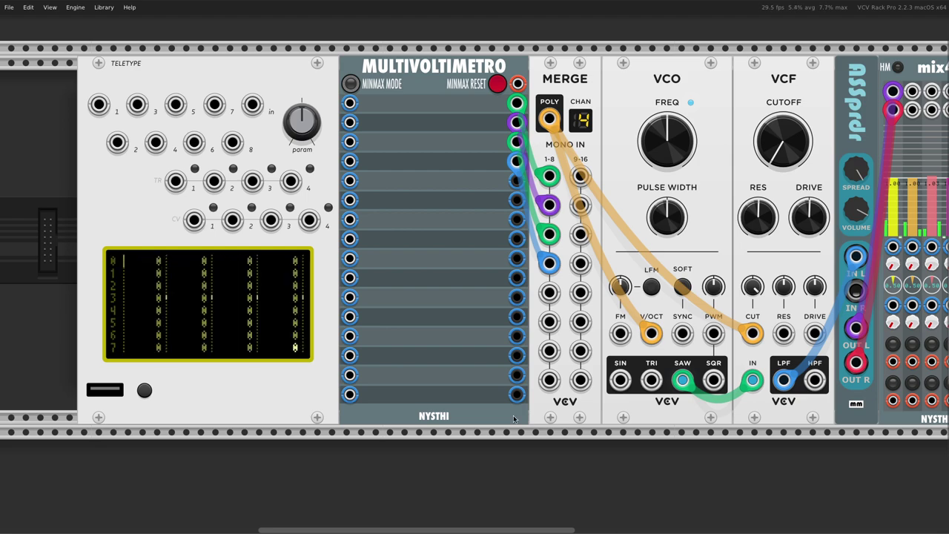
key(grave)
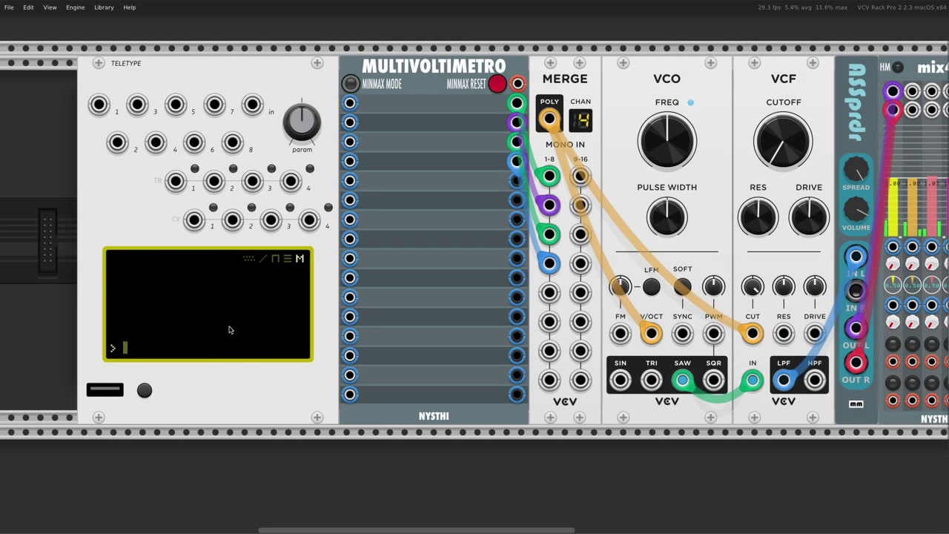
Step: Set the metronome interval with M 200 in live mode and show the pattern tracker
text(M 200)
key(Return)
key(Tab)
key(grave)
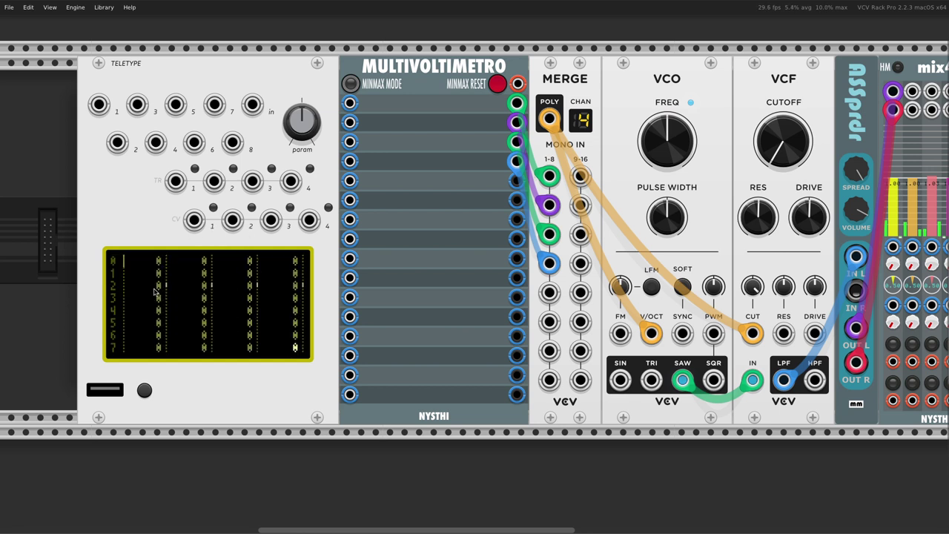
Step: Patch the Teletype's CV 1 output to the Multivoltimetro's first input and raise the VCF's cutoff
mouse_move(193, 220)
mouse_down()
mouse_move(322, 96)
mouse_move(349, 102)
mouse_move(193, 220)
mouse_up()
scroll(475, 237, right, 4)
drag(652, 148, 652, 126)
scroll(264, 272, left, 4)
Step: Enter 3 and 10 in rows 2 and 6 of the first pattern and 24 in row 4 of the second
click(263, 272)
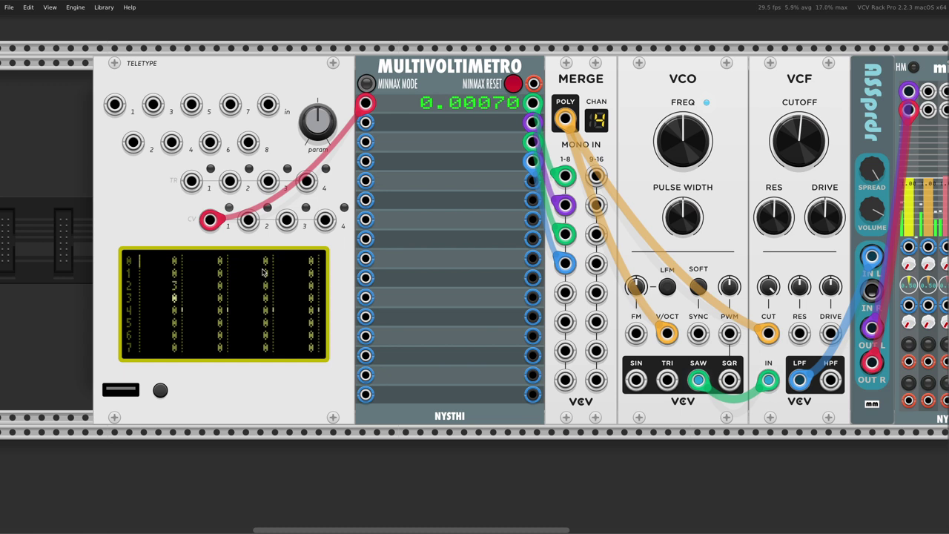
text(00)
key(Up)
text(24)
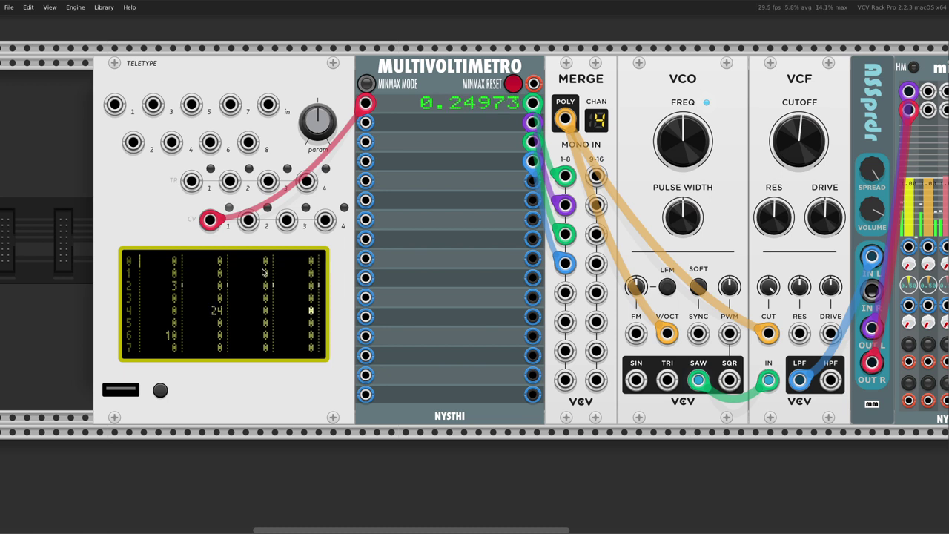
Step: Patch the Teletype's CV 2 output to the Multivoltimetro's second input and enter 12 in row 3 of the third pattern
drag(248, 219, 365, 121)
click(271, 287)
text(12)
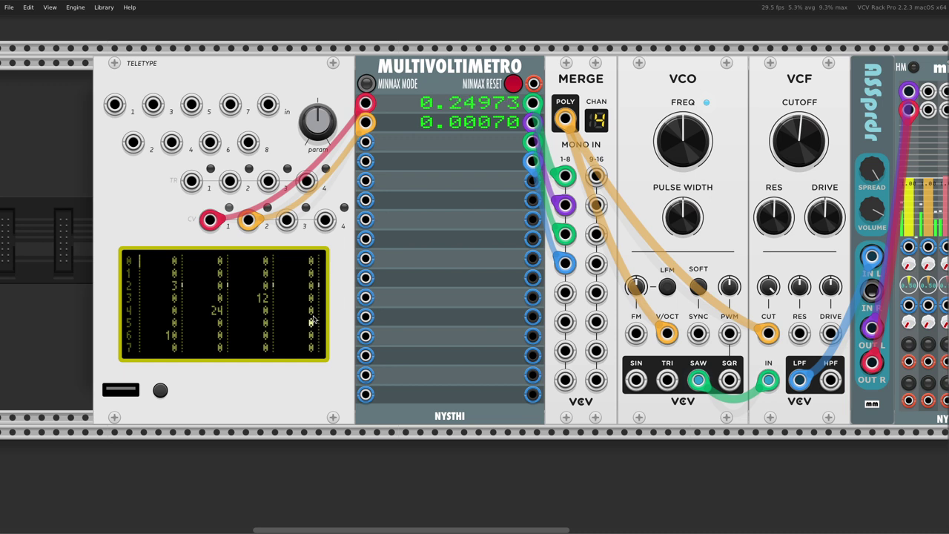
Step: Patch CV 3 and CV 4 to the Multivoltimetro's third and fourth inputs, and enter 14 and 15 in rows 6 and 5 of the fourth pattern
drag(289, 223, 365, 141)
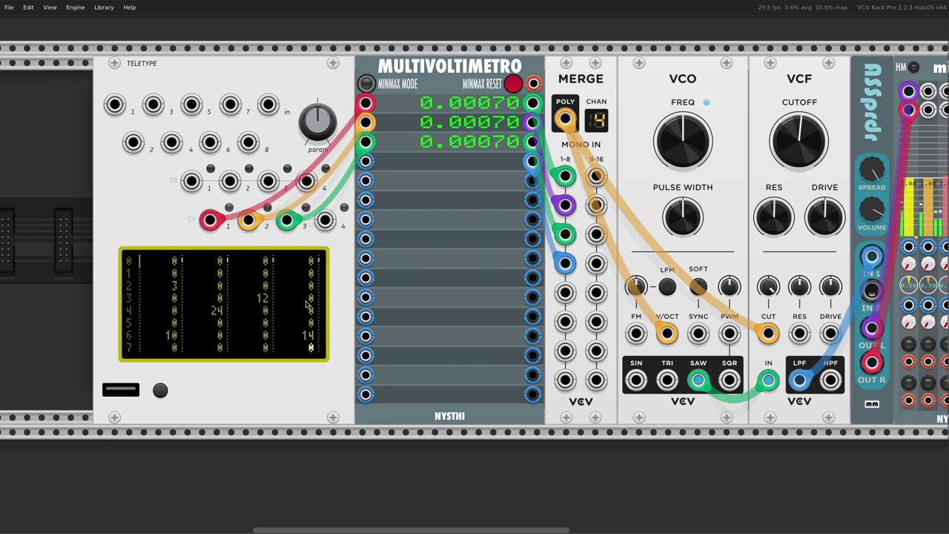
drag(325, 220, 368, 162)
click(329, 306)
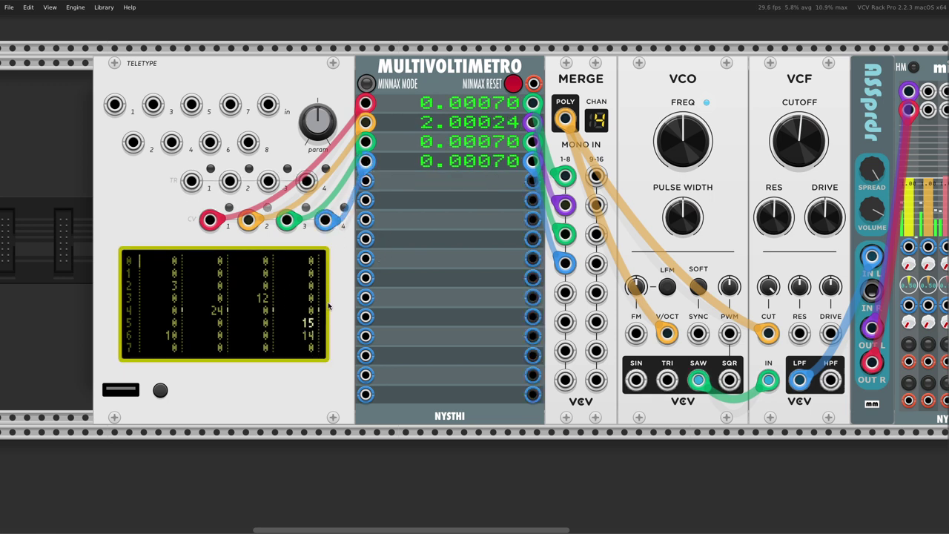
key(Down)
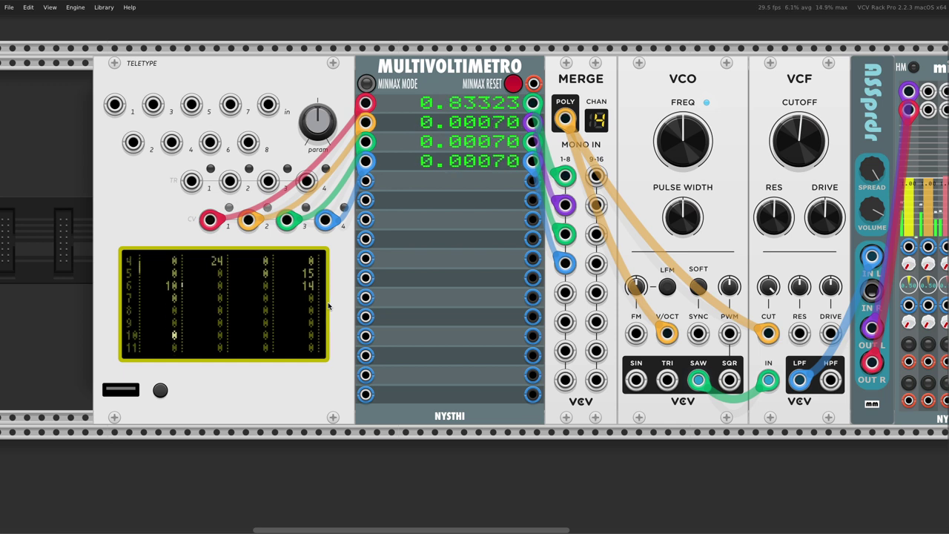
scroll(332, 304, up, 3)
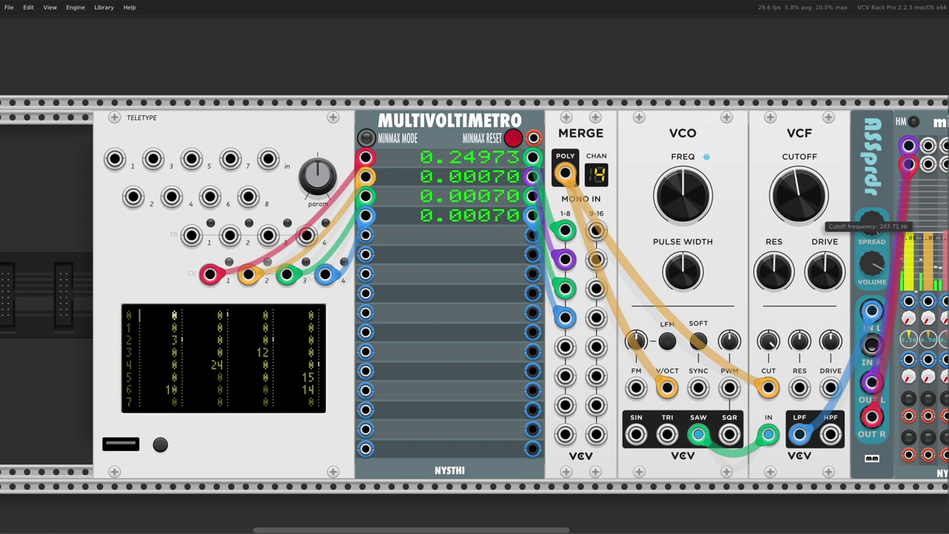
Step: Bring the Metro script's loop line back for editing and place the cursor just after the I that follows CV
key(Tab)
key(Up)
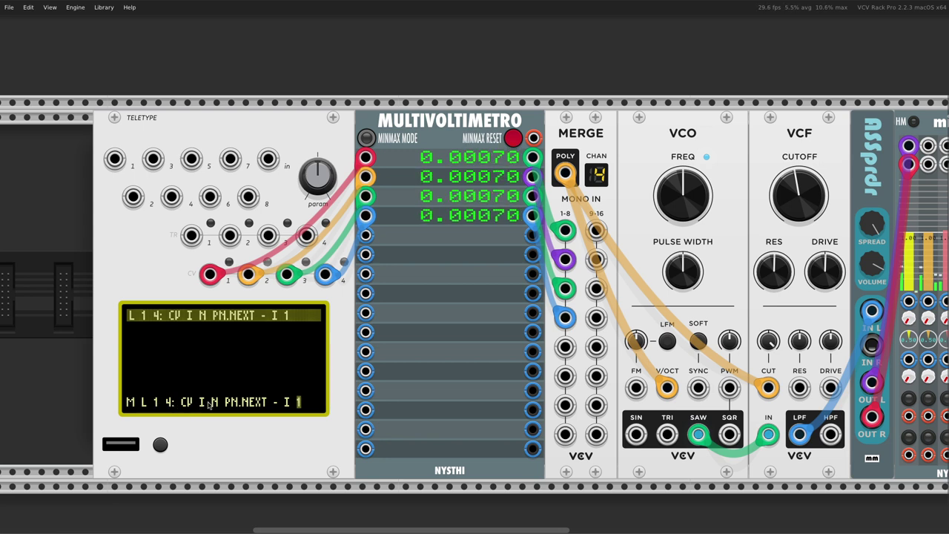
key(Left)
key(Left)
key(Left)
key(Left)
key(Left)
key(Left)
key(Left)
key(Left)
key(Left)
key(Left)
key(Left)
key(Left)
key(Left)
key(Left)
key(Left)
key(Left)
Step: Try 2 in place of I as the loop's CV number, restoring I
key(Delete)
key(Left)
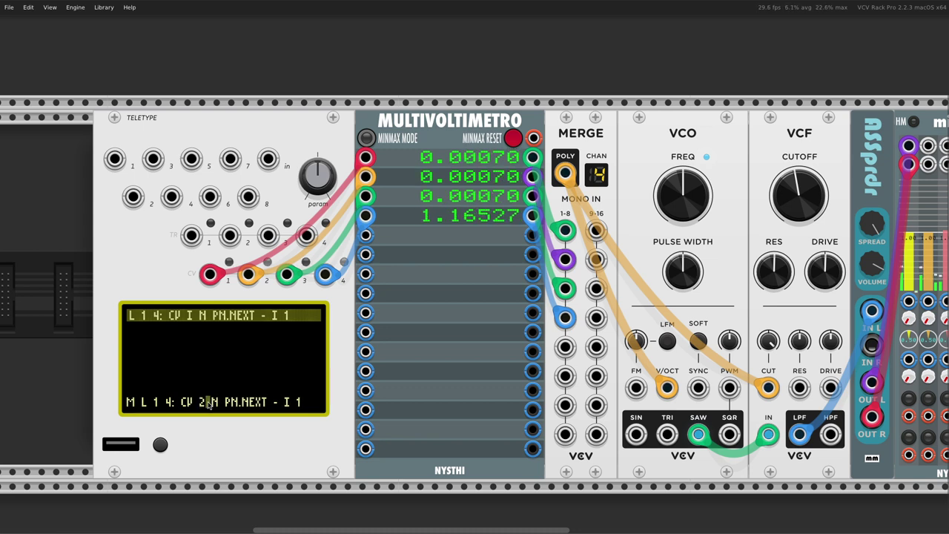
key(Right)
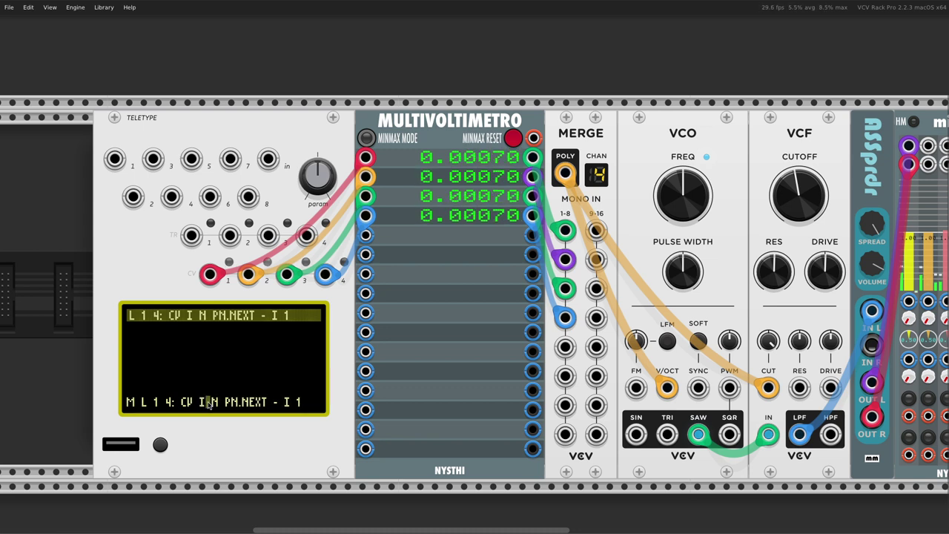
Step: Step the cursor through the loop's N PN.NEXT - I 1 expression to examine how its arguments are built
key(Right)
key(Right)
key(Right)
key(Right)
key(Right)
key(Right)
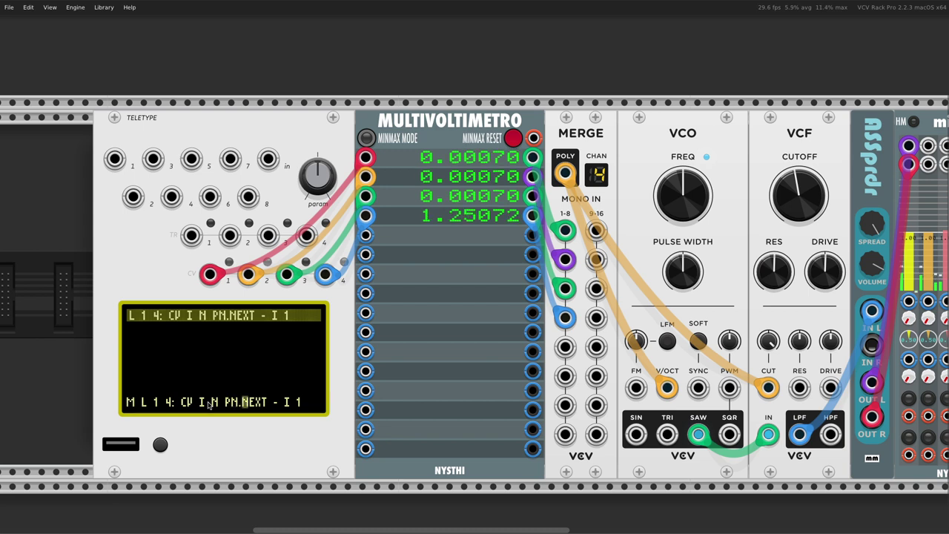
key(Left)
key(Left)
key(Left)
key(Right)
key(Right)
key(Right)
key(Right)
key(Right)
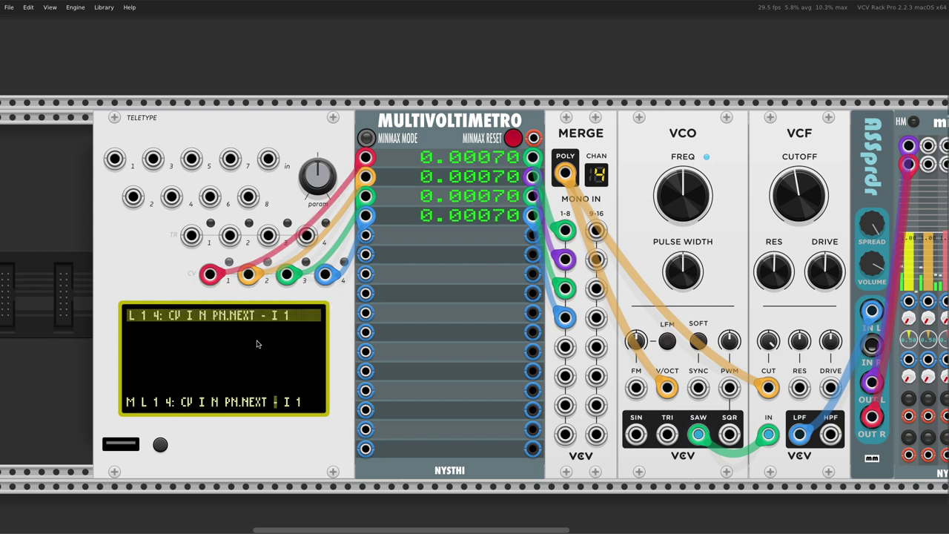
key(Right)
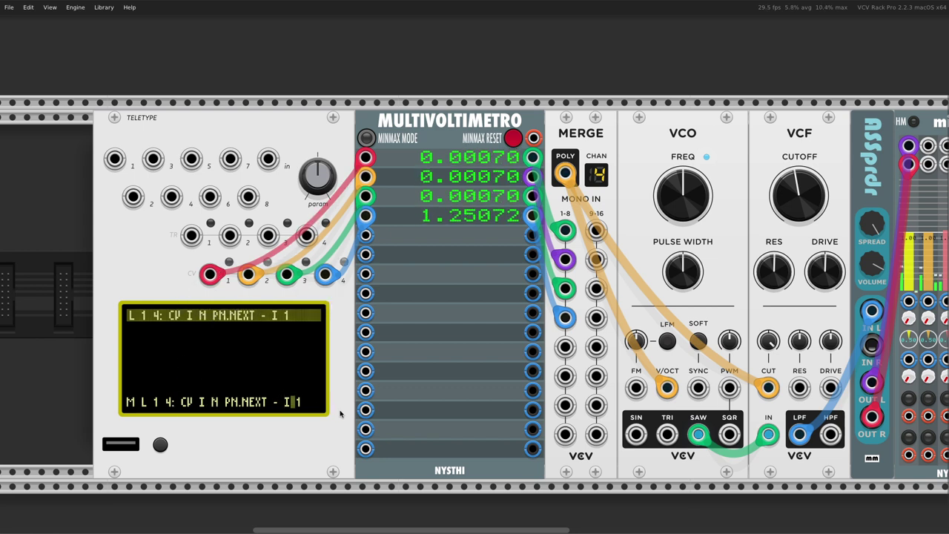
key(Right)
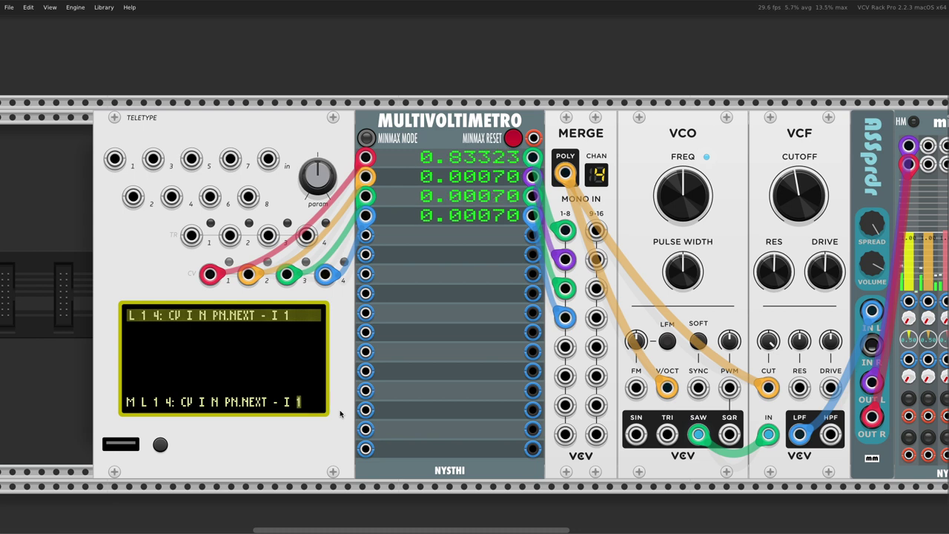
Step: Try SUB in place of the minus operator before I 1, restoring the minus and entering the line
key(Left)
key(BackSpace)
text(SUB)
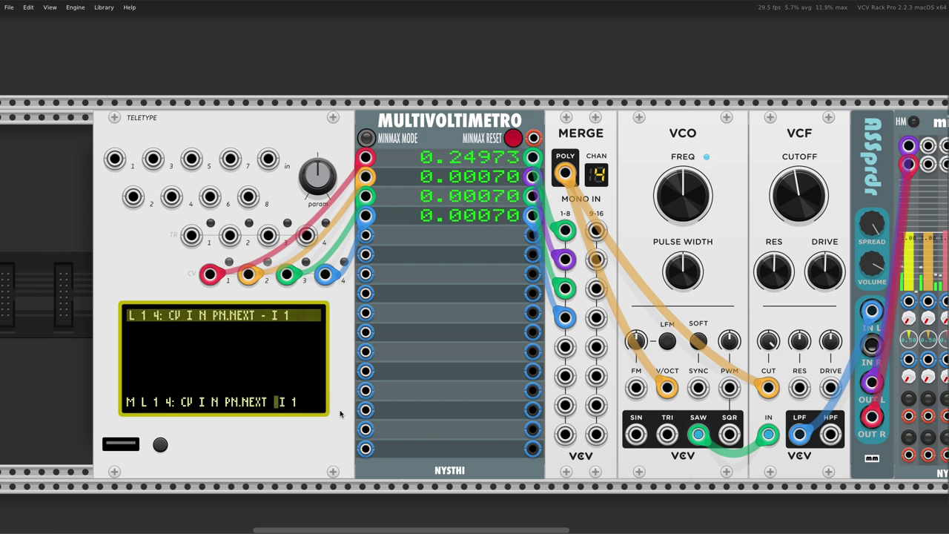
key(BackSpace)
key(BackSpace)
key(BackSpace)
text(-)
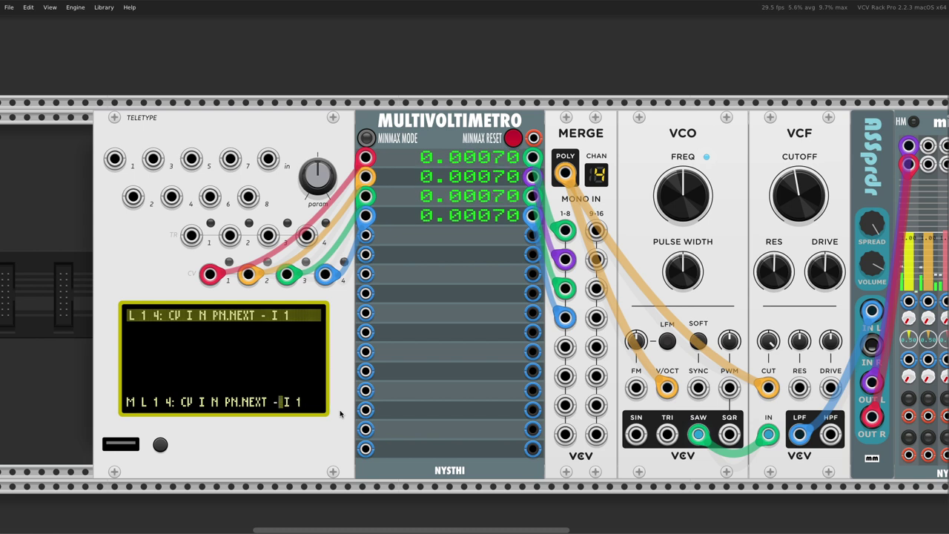
key(Return)
Step: Change N to N.B in the Metro script's loop line and enter the line
key(Up)
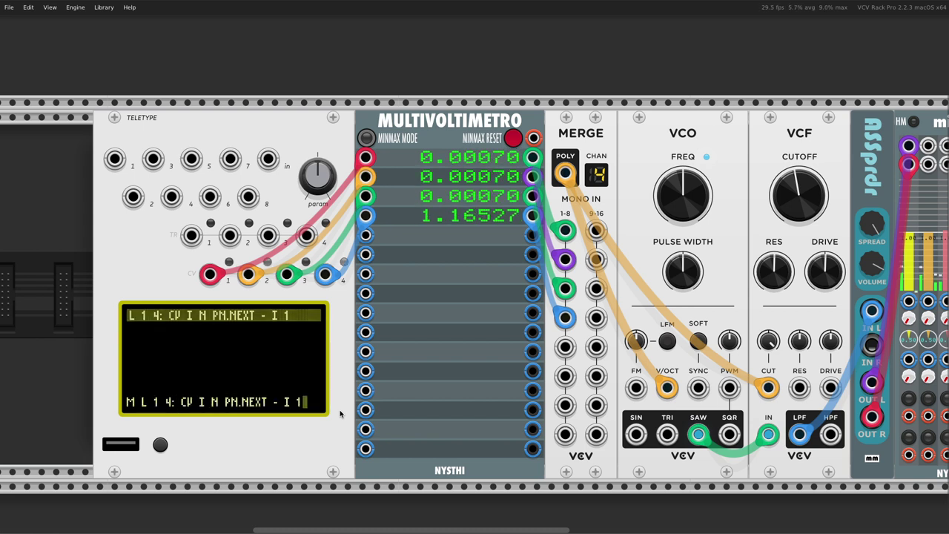
key(Left)
key(Left)
key(Left)
key(Left)
key(Left)
key(Left)
key(Left)
key(Left)
key(Left)
key(Left)
key(Left)
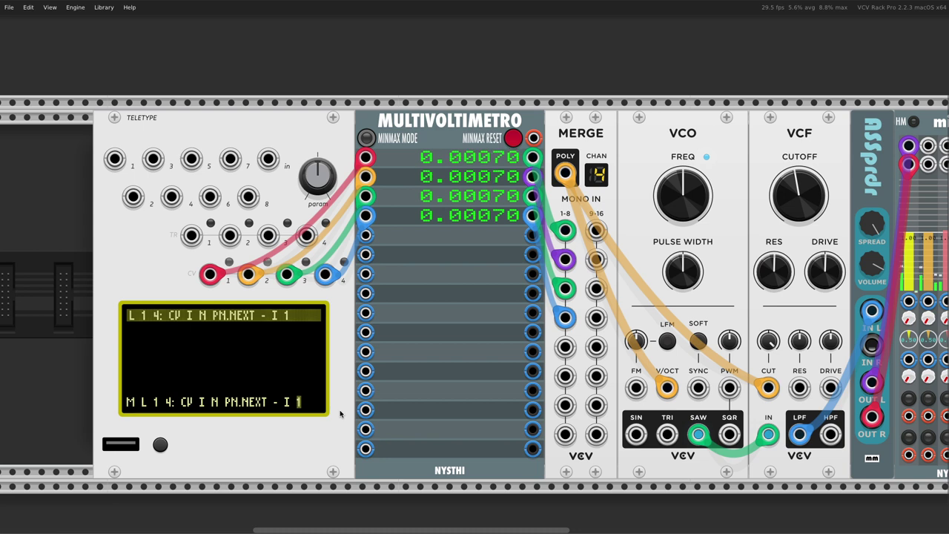
key(Left)
key(Left)
key(Left)
text(.B)
key(Return)
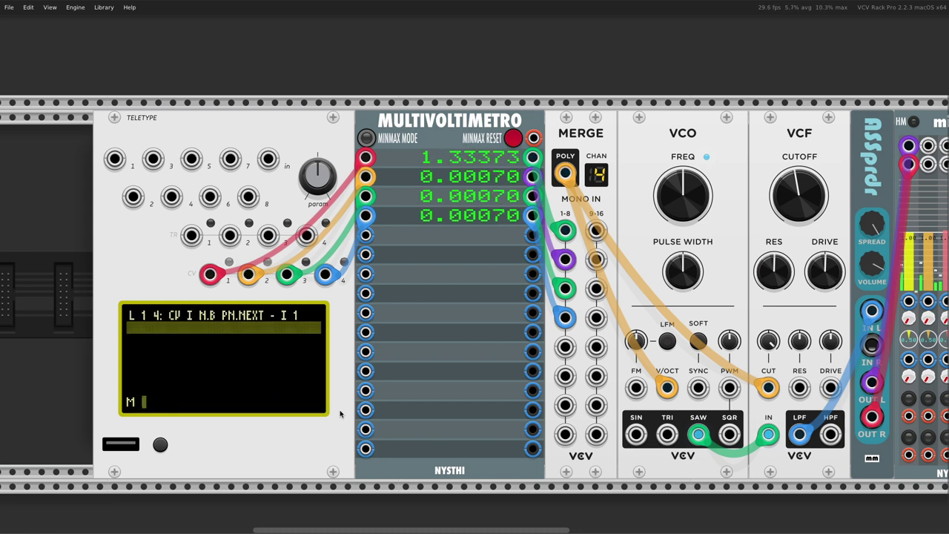
Step: Show the pattern tracker and set the VCF's cutoff to about 243 Hz
key(Tab)
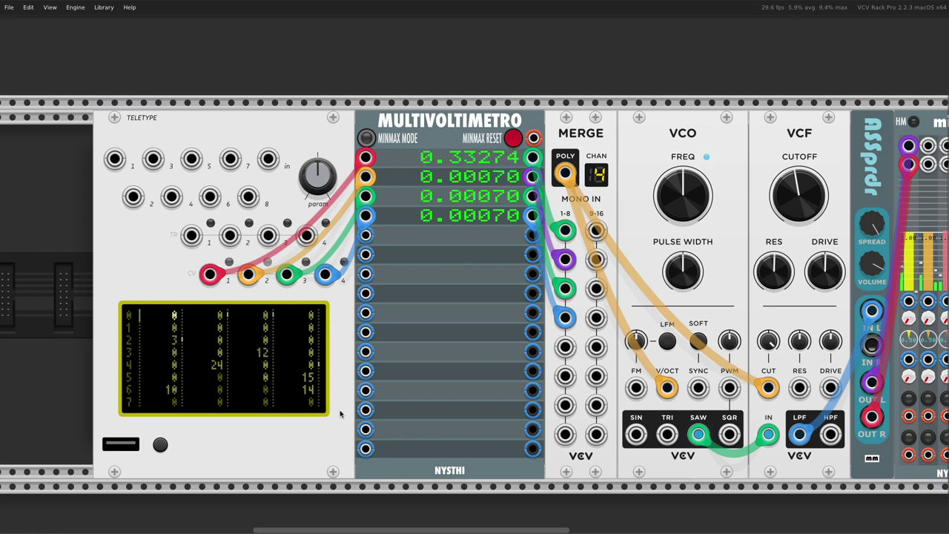
drag(799, 194, 786, 195)
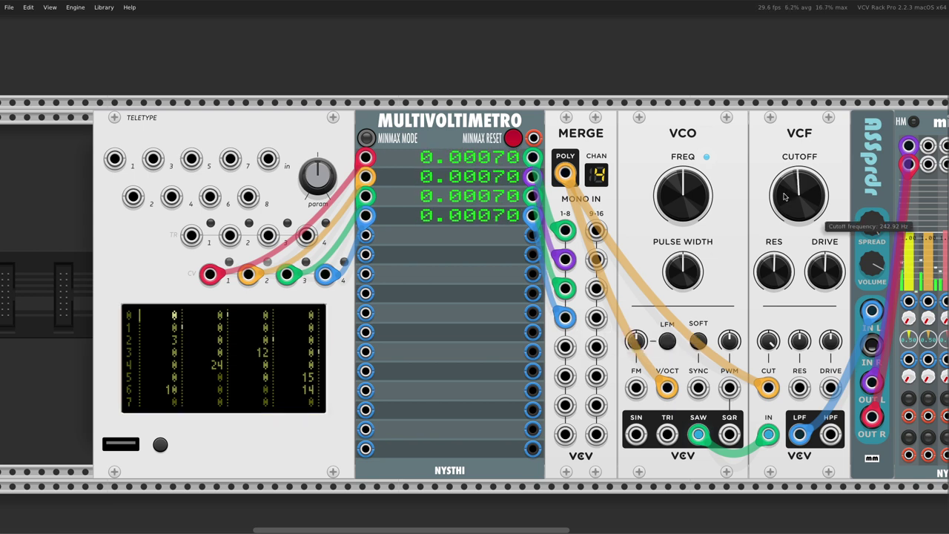